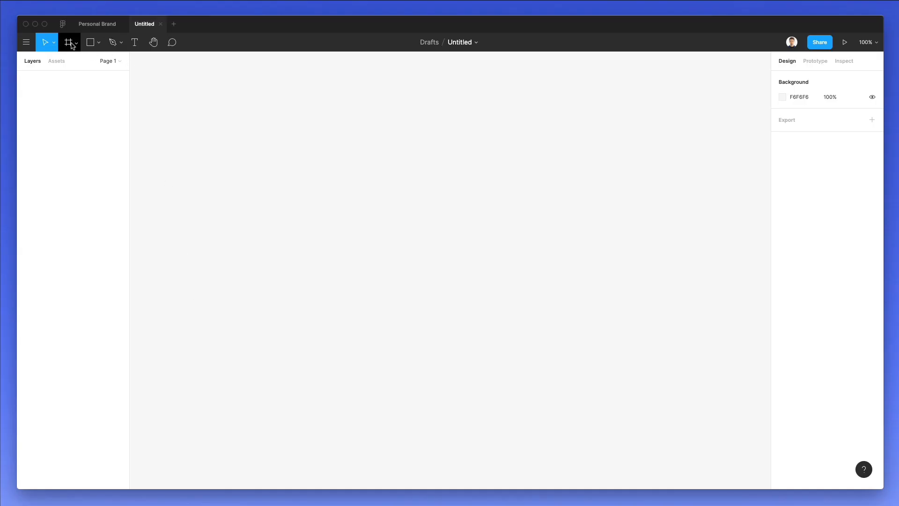
# Create a frame on the empty canvas from the 1440×1024 Desktop preset.
pyautogui.click(70, 44)
pyautogui.click(77, 43)
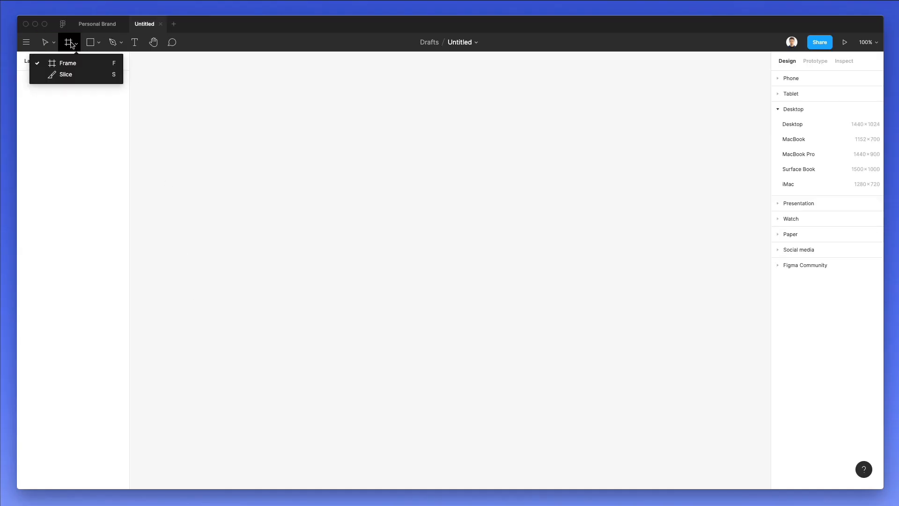
pyautogui.click(64, 63)
pyautogui.click(800, 126)
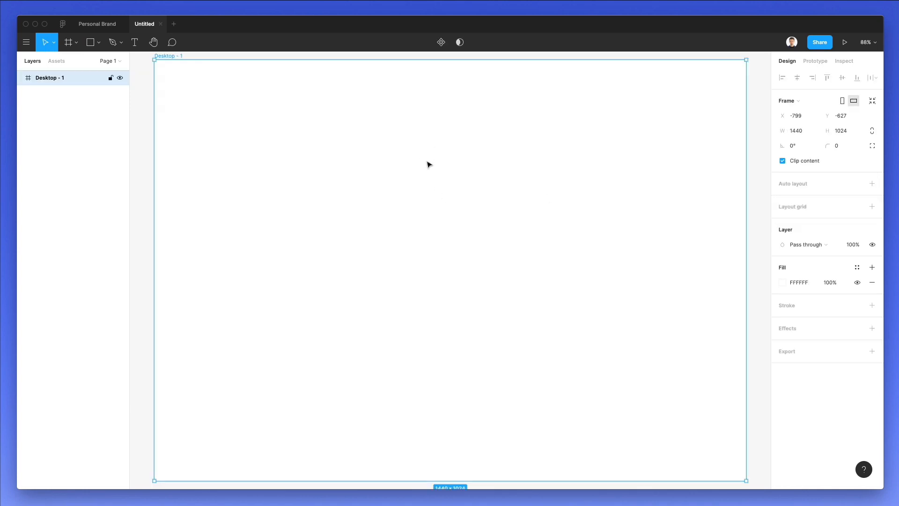
pyautogui.scroll(-3, 429, 164)
pyautogui.scroll(1, 374, 157)
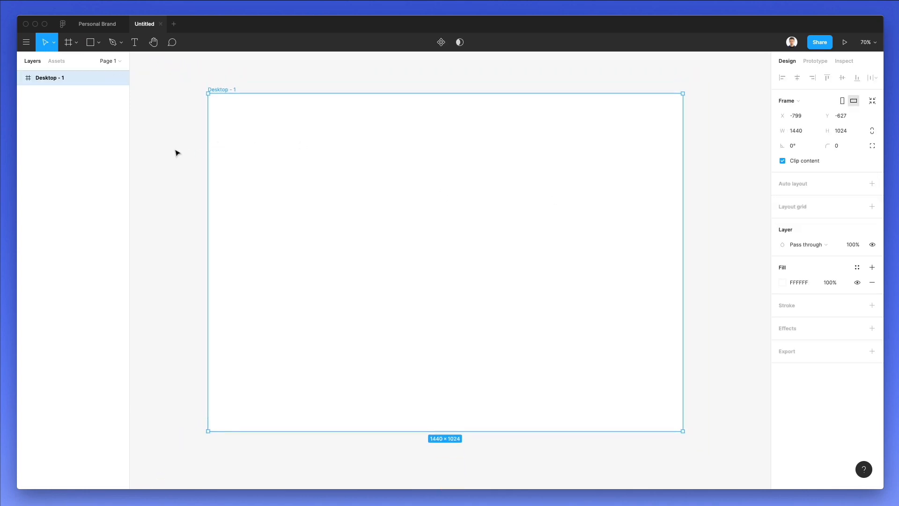
# Rename the desktop frame as 1.
pyautogui.doubleClick(53, 80)
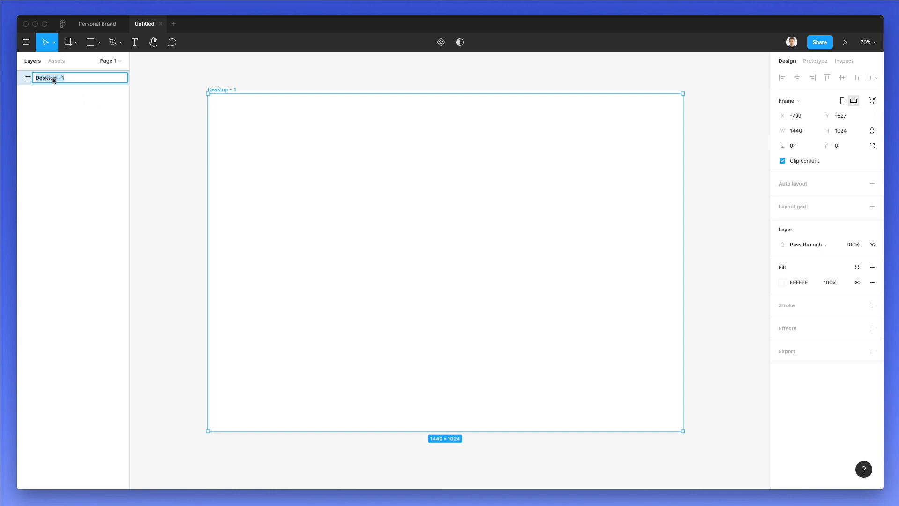
pyautogui.write('1')
pyautogui.press('Return')
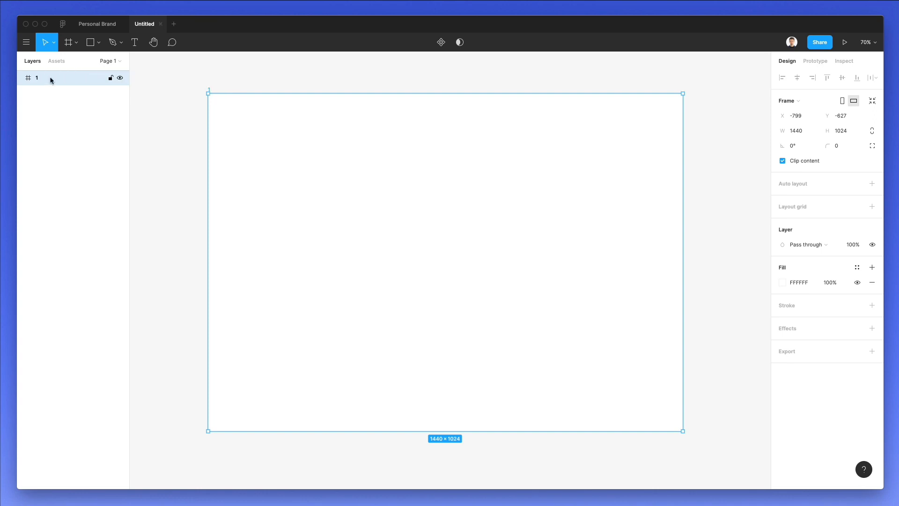
pyautogui.click(186, 172)
# Draw a full-height sidebar rectangle along the frame's left edge, about 252 px wide and 1024 px high.
pyautogui.hscroll(2, 185, 172)
pyautogui.press('r')
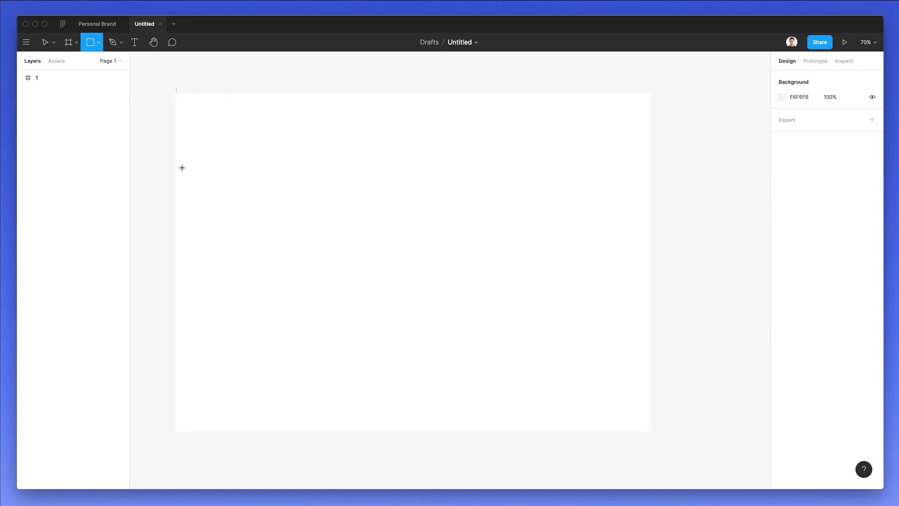
pyautogui.moveTo(178, 94); pyautogui.dragTo(262, 430)
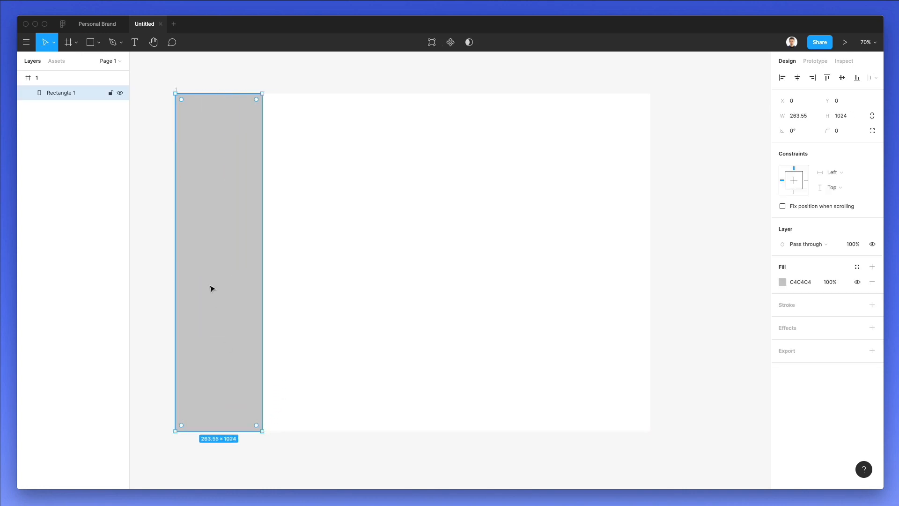
pyautogui.moveTo(261, 241); pyautogui.dragTo(259, 241)
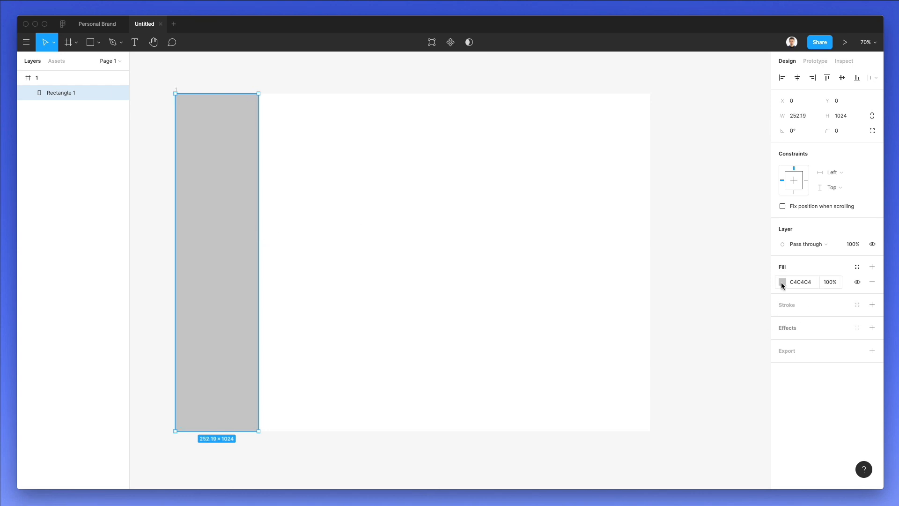
# Fill the sidebar rectangle with white FFFFFF and add a drop shadow effect to it.
pyautogui.click(782, 283)
pyautogui.moveTo(720, 289); pyautogui.dragTo(657, 253)
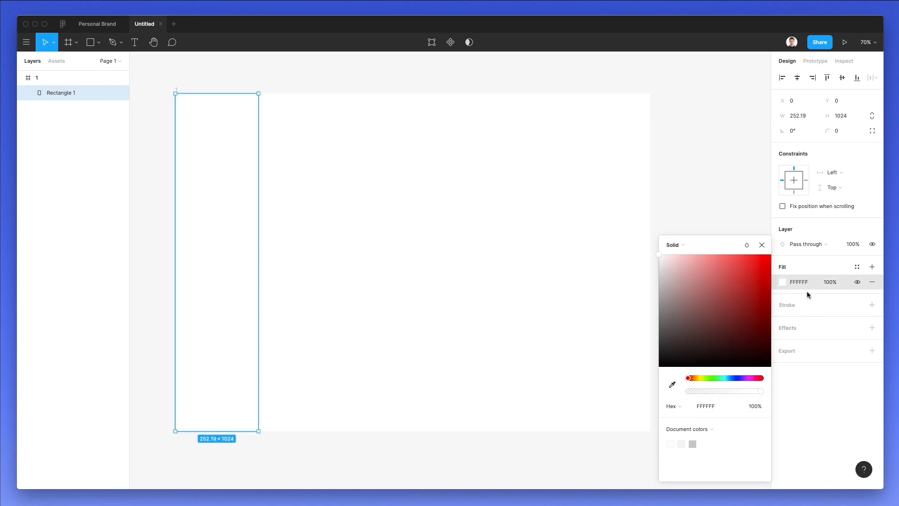
pyautogui.click(802, 326)
pyautogui.click(797, 328)
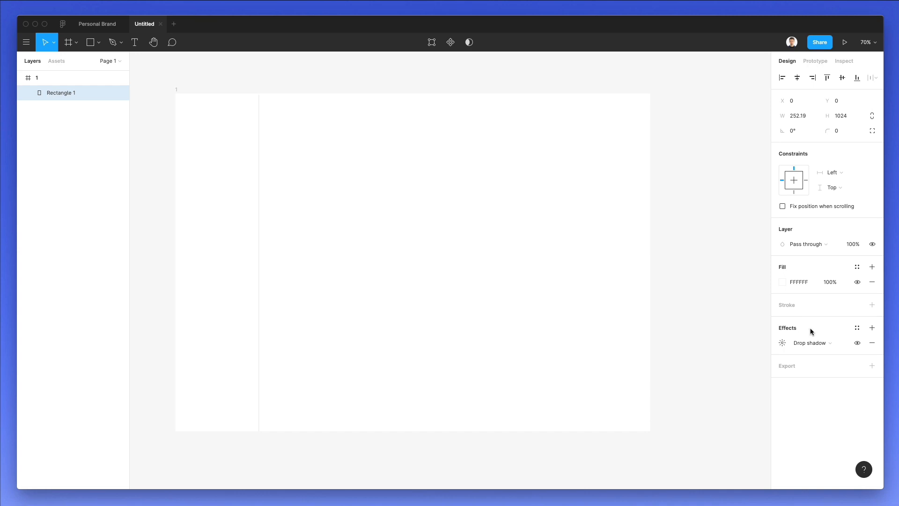
pyautogui.click(333, 125)
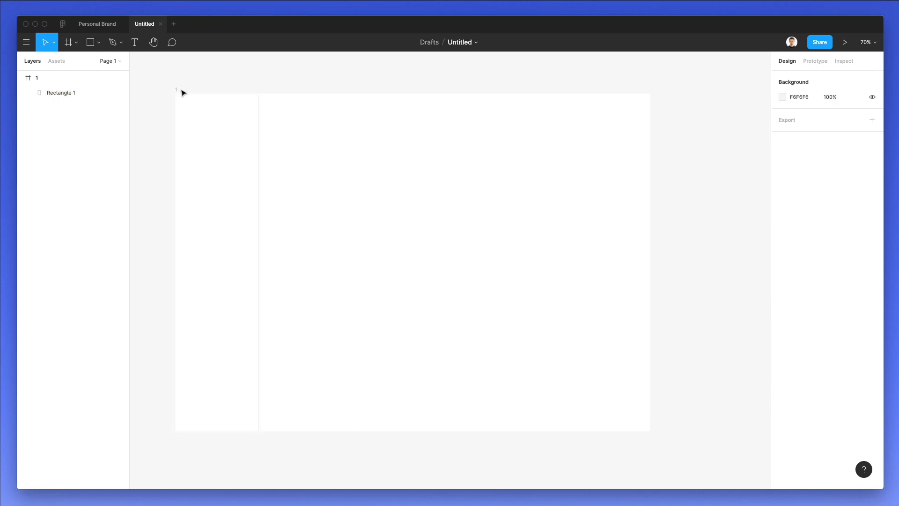
# Change the fill of frame 1 to the very light blue-grey F7F8FB.
pyautogui.click(183, 92)
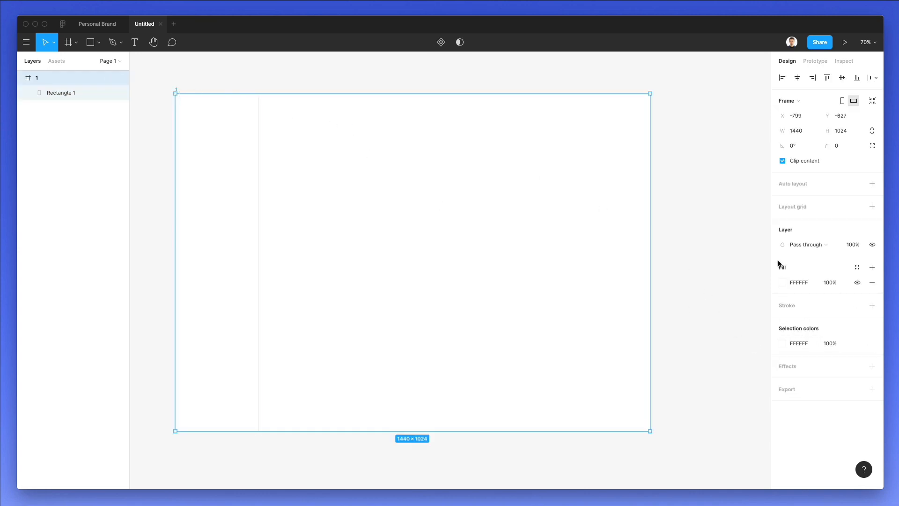
pyautogui.click(780, 282)
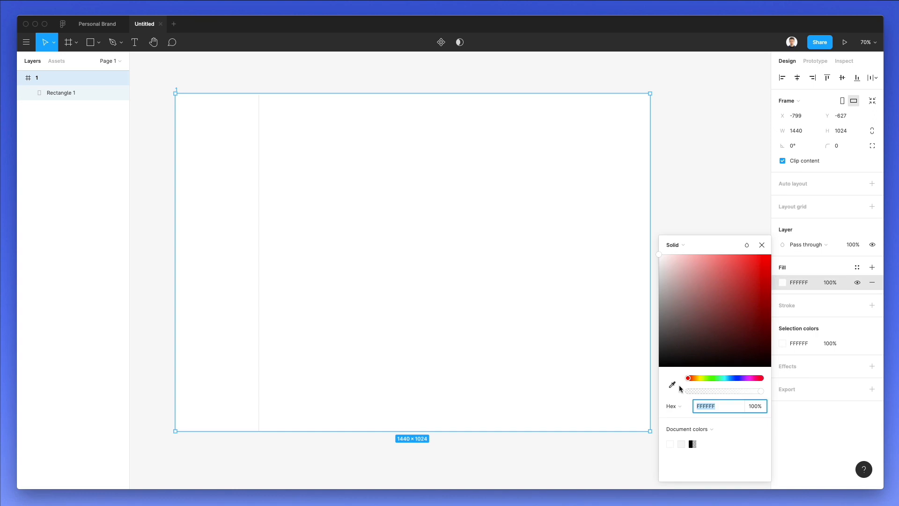
pyautogui.moveTo(728, 378); pyautogui.dragTo(733, 379)
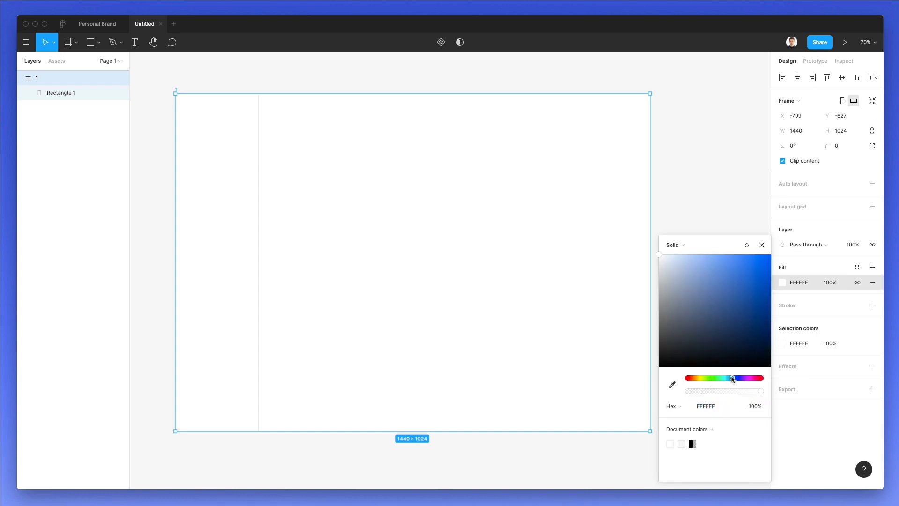
pyautogui.moveTo(658, 255); pyautogui.dragTo(661, 258)
pyautogui.click(571, 258)
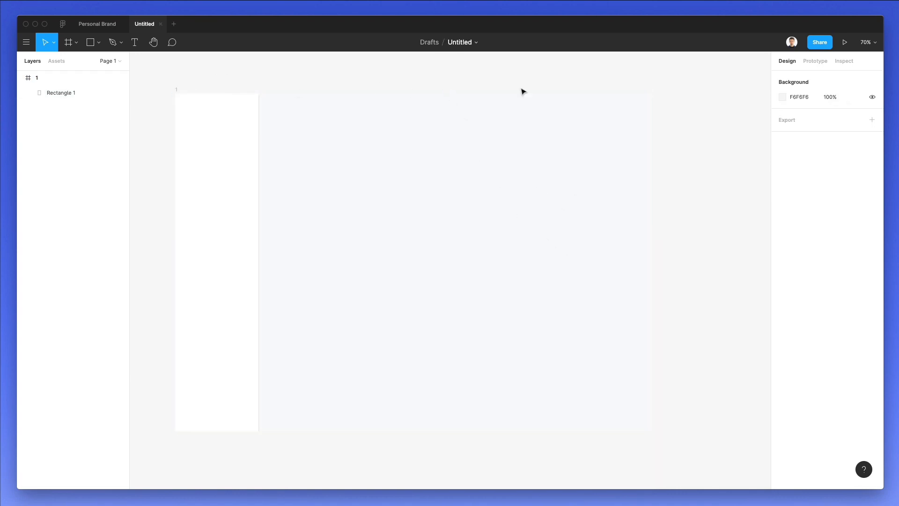
# Sample the frame's colour for the canvas background and darken it slightly to ECEEF4.
pyautogui.click(782, 97)
pyautogui.click(672, 239)
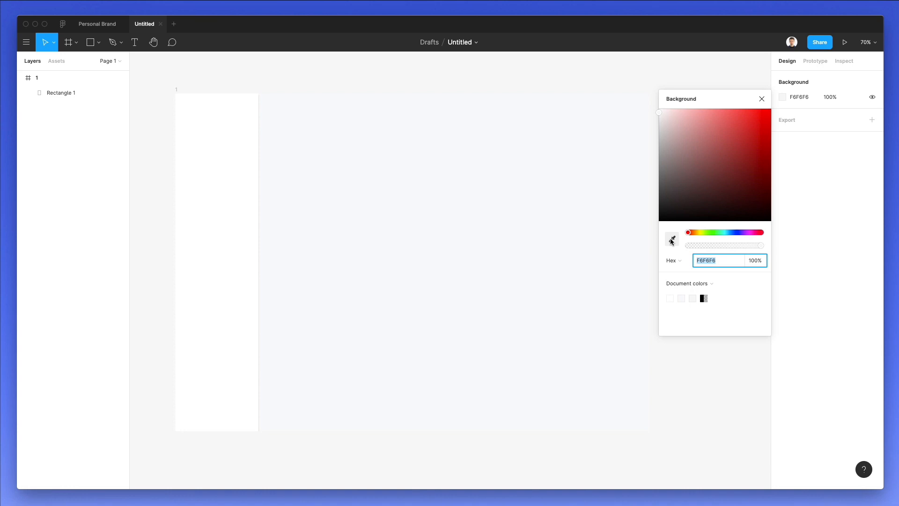
pyautogui.click(501, 219)
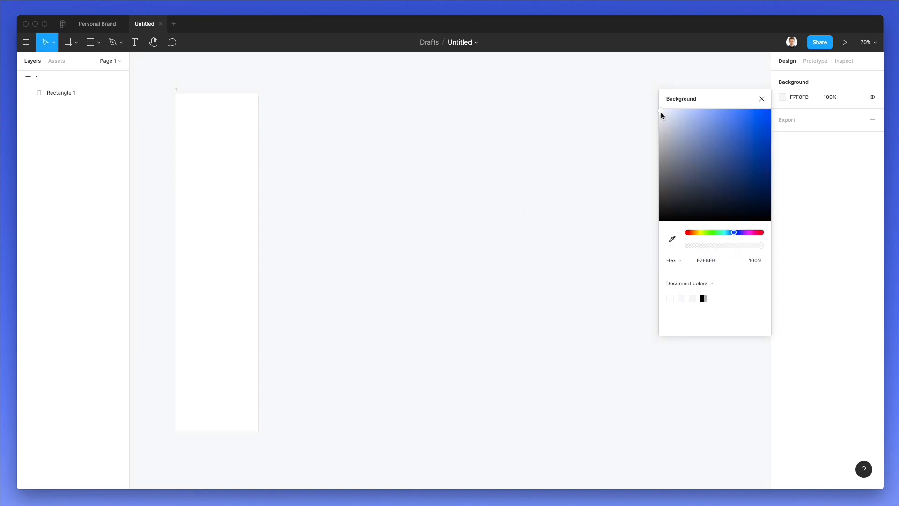
pyautogui.moveTo(661, 112); pyautogui.dragTo(663, 113)
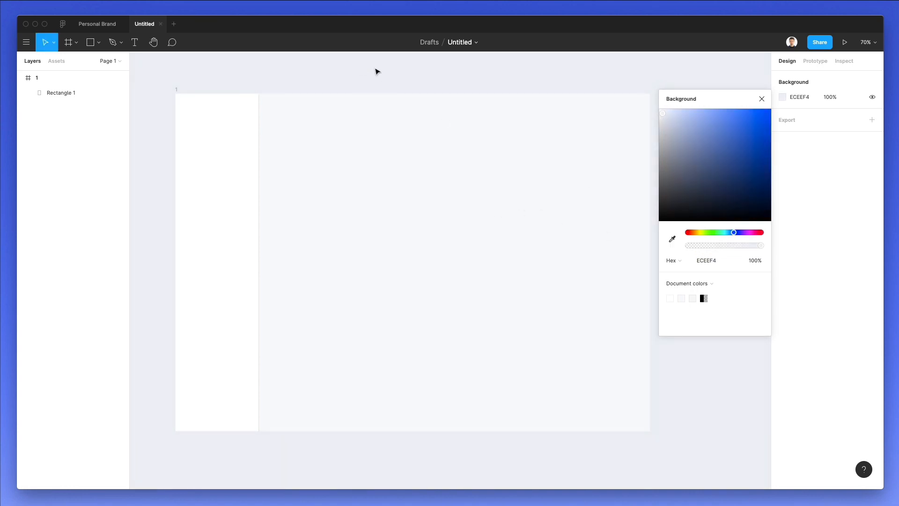
pyautogui.click(762, 99)
# Hide the sidebar rectangle's drop shadow and lock the rectangle.
pyautogui.click(200, 150)
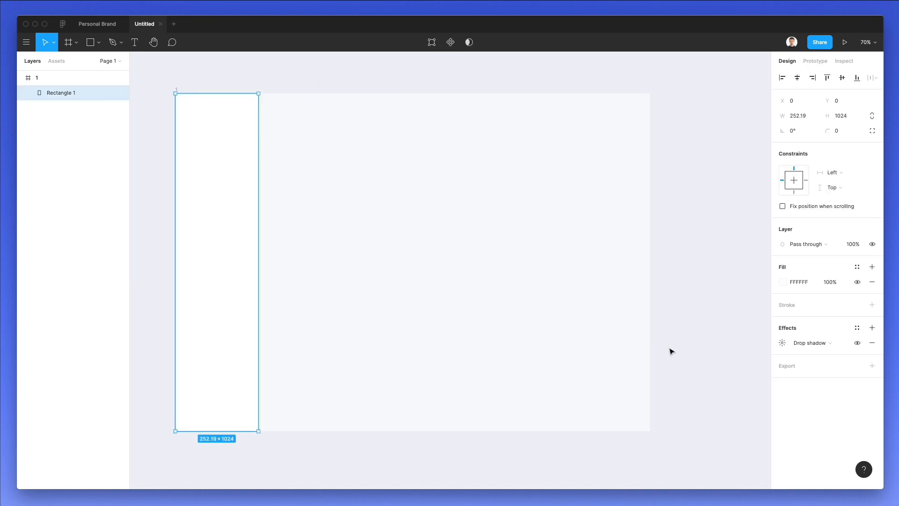
pyautogui.click(857, 343)
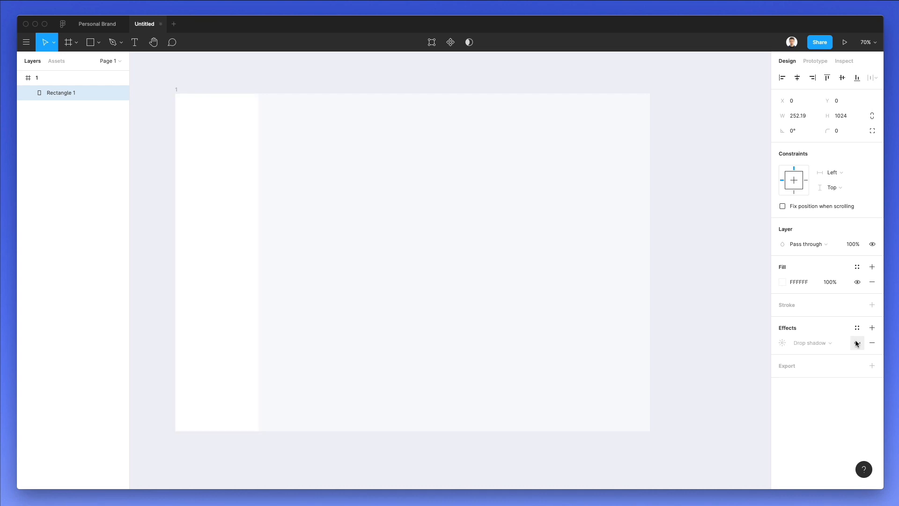
pyautogui.scroll(-3, 225, 153)
pyautogui.scroll(5, 226, 156)
pyautogui.scroll(1, 224, 156)
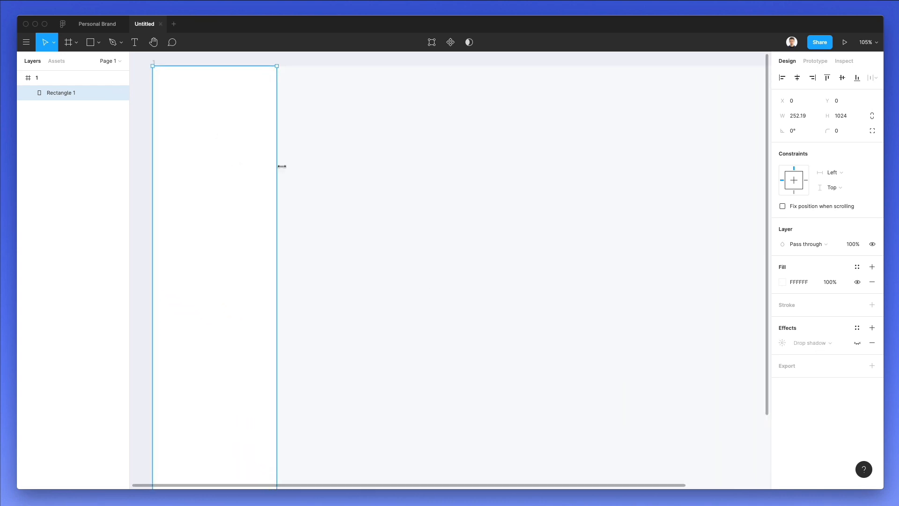
pyautogui.rightClick(222, 166)
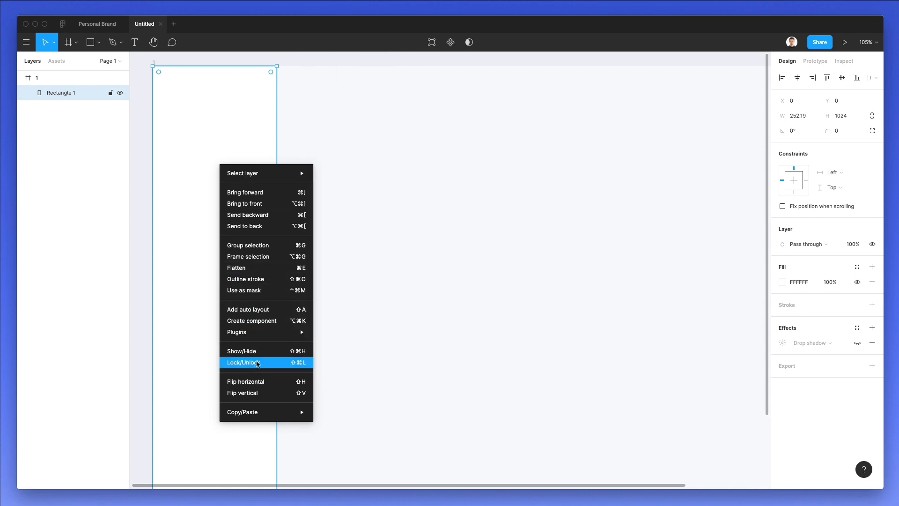
pyautogui.click(257, 364)
# Add a text label reading "Dashboard" in the white sidebar.
pyautogui.scroll(-2, 287, 249)
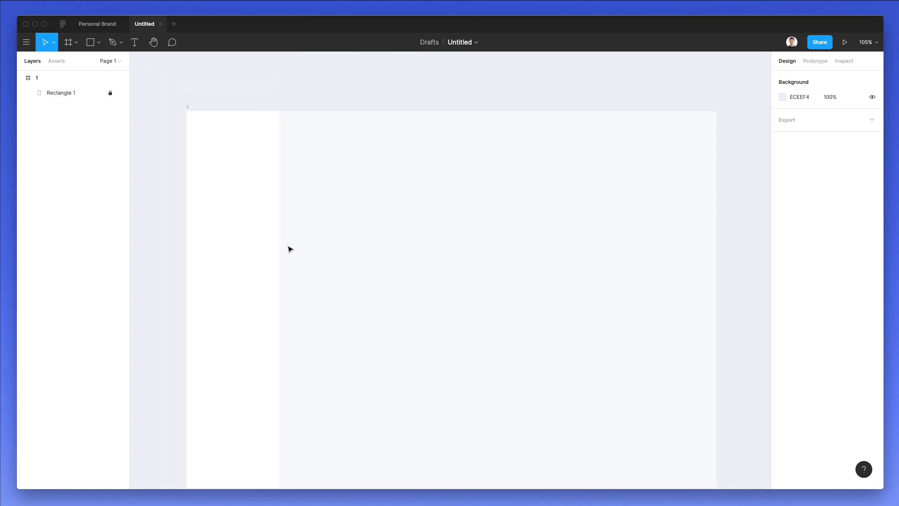
pyautogui.scroll(-2, 288, 248)
pyautogui.press('t')
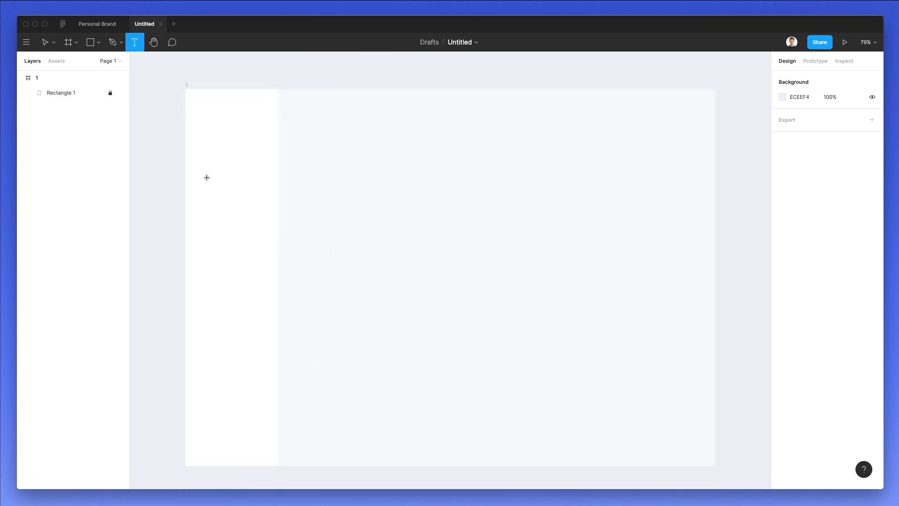
pyautogui.click(206, 177)
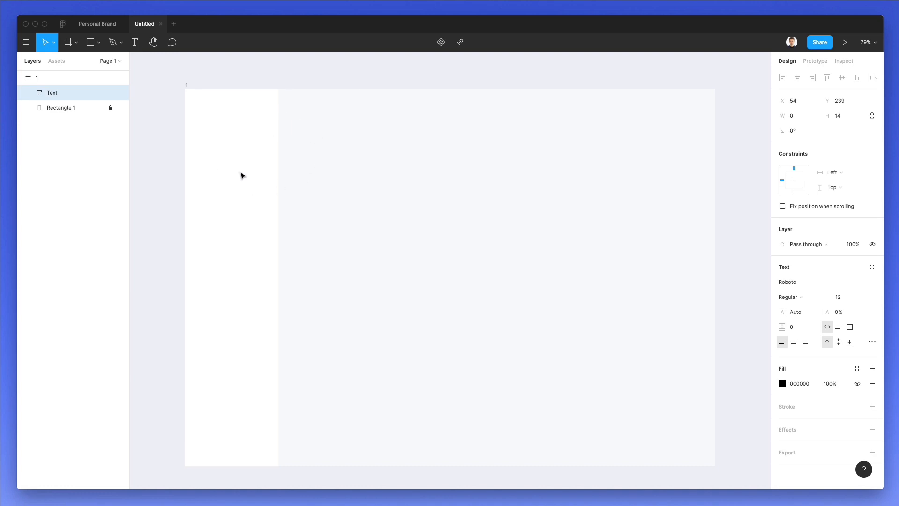
pyautogui.write('Dashboard')
pyautogui.press('Escape')
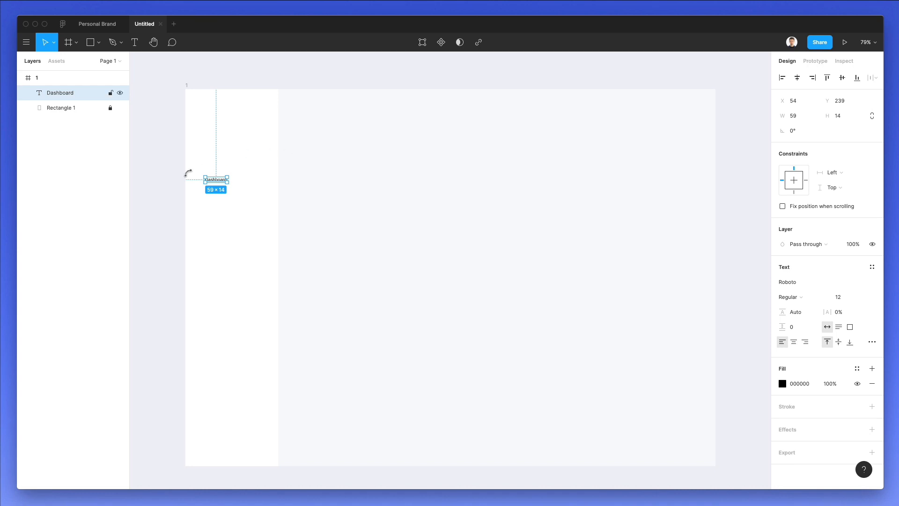
# Set the font of the Dashboard label to Montserrat.
pyautogui.scroll(3, 183, 171)
pyautogui.scroll(3, 221, 170)
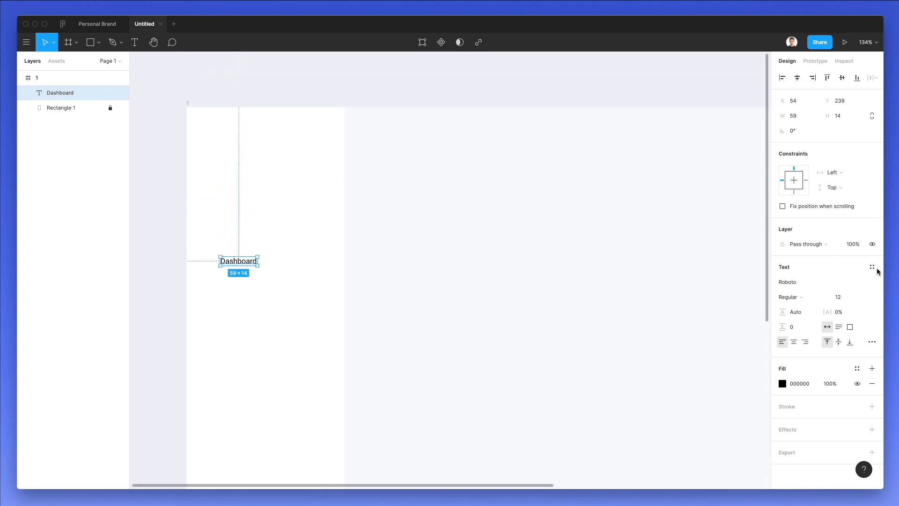
pyautogui.click(836, 281)
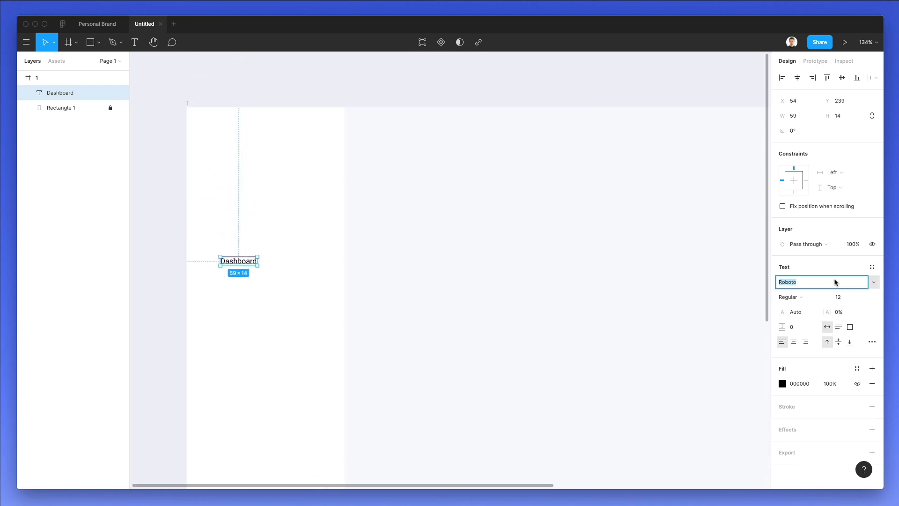
pyautogui.write('Montserrat')
pyautogui.press('Return')
pyautogui.click(436, 314)
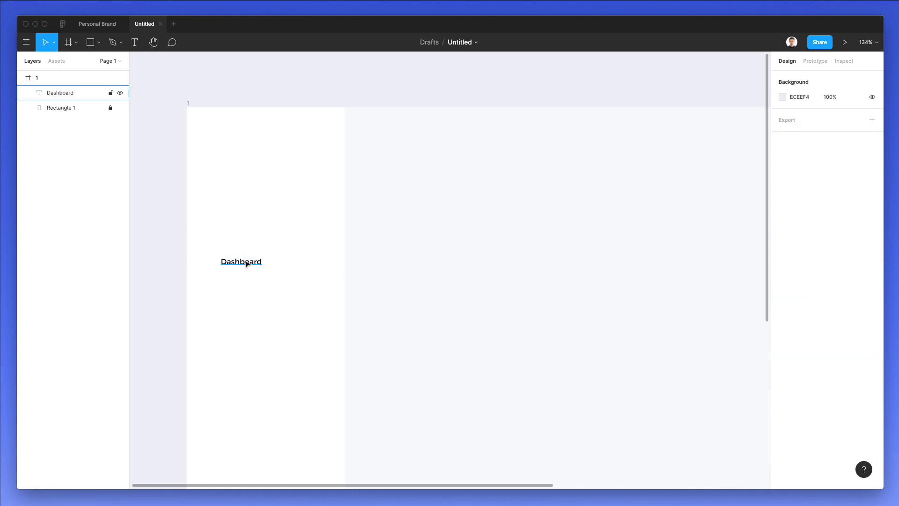
# Move the Dashboard label up in the sidebar to about X 64, Y 83 and set its font size to 13.
pyautogui.moveTo(247, 264); pyautogui.dragTo(249, 167)
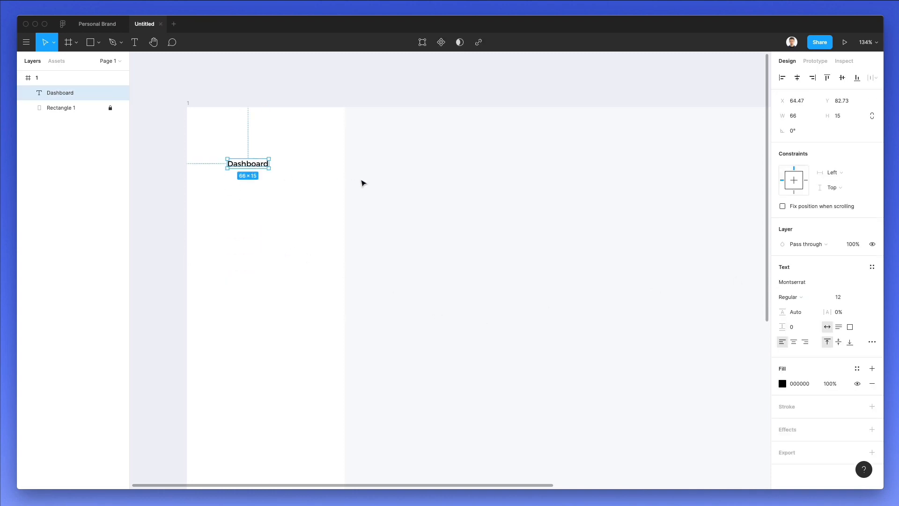
pyautogui.click(844, 298)
pyautogui.press('Up')
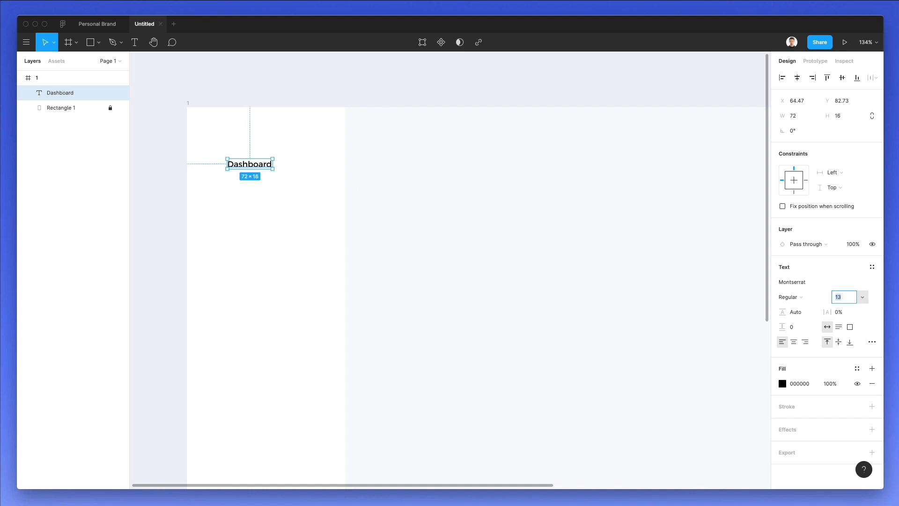
pyautogui.click(390, 261)
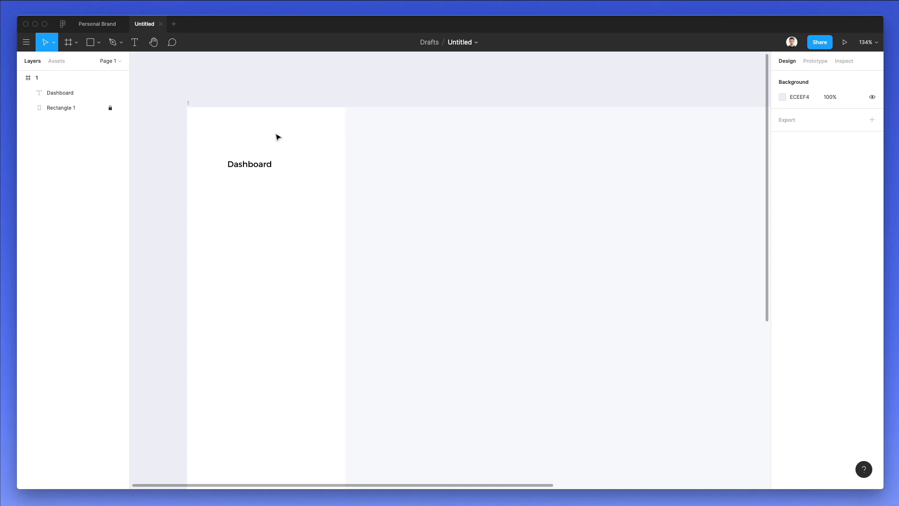
# Shift the Dashboard label to about X 77 and duplicate it downward four times at an even spacing of about 62 px.
pyautogui.click(253, 165)
pyautogui.moveTo(257, 163); pyautogui.dragTo(259, 204)
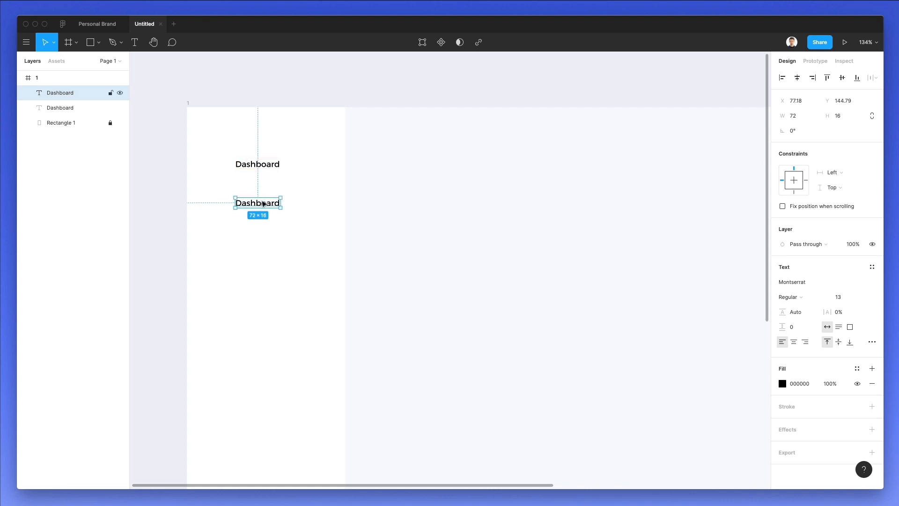
pyautogui.press('super+d')
pyautogui.press('super+d')
pyautogui.press('super+d')
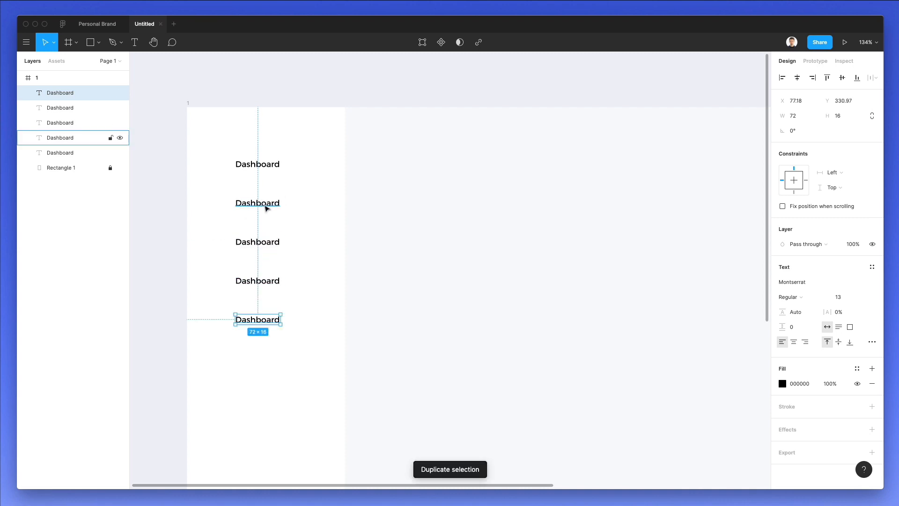
# Change the text of the second Dashboard label in the sidebar to "Archive".
pyautogui.click(265, 207)
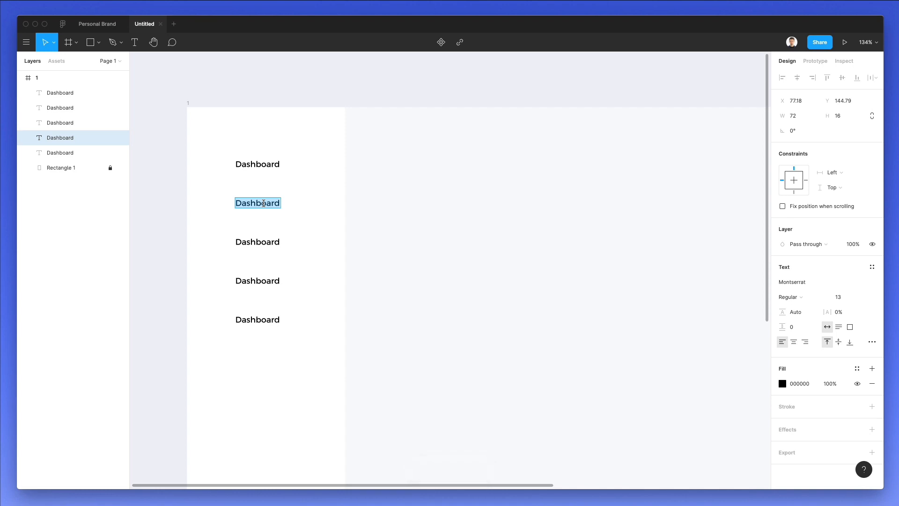
pyautogui.scroll(-1, 261, 210)
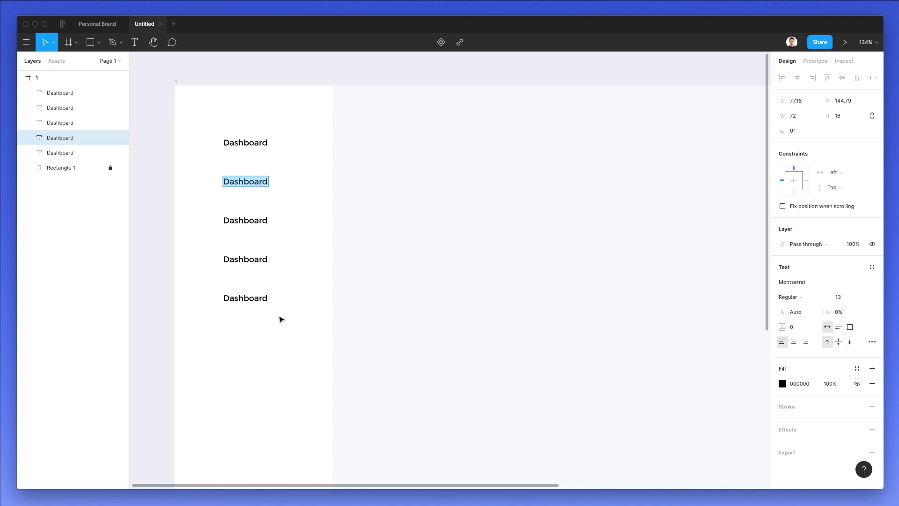
pyautogui.write('Archive')
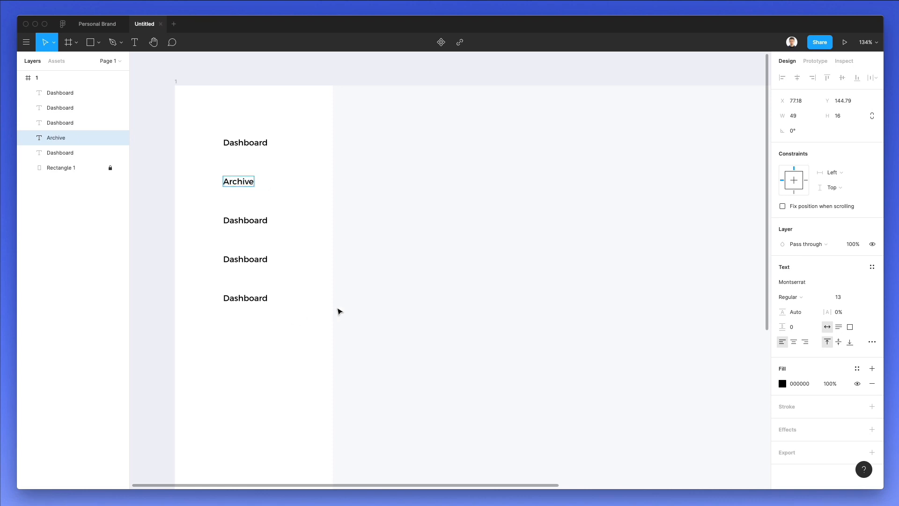
pyautogui.press('Escape')
pyautogui.click(414, 220)
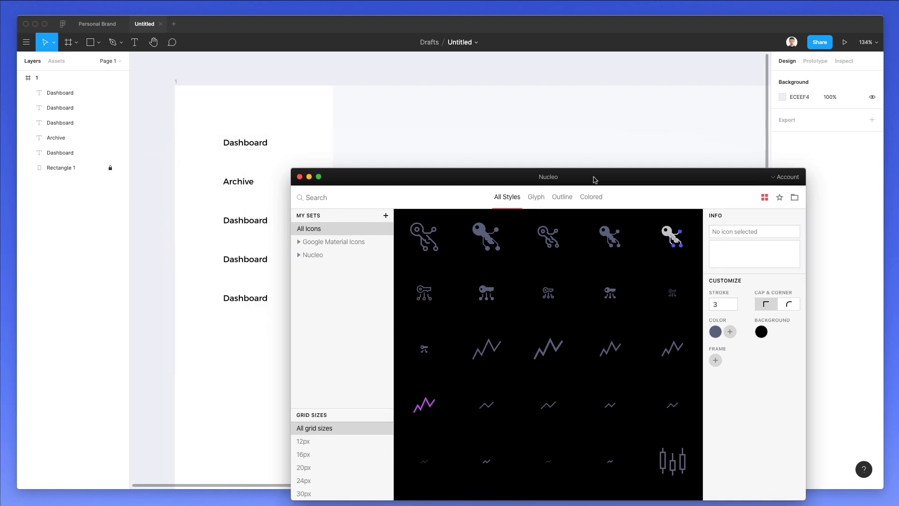
# Switch to the Nucleo icon library and place the solid 32 px candlestick-chart icon beside the Archive label in the Figma sidebar.
pyautogui.moveTo(594, 181); pyautogui.dragTo(674, 176)
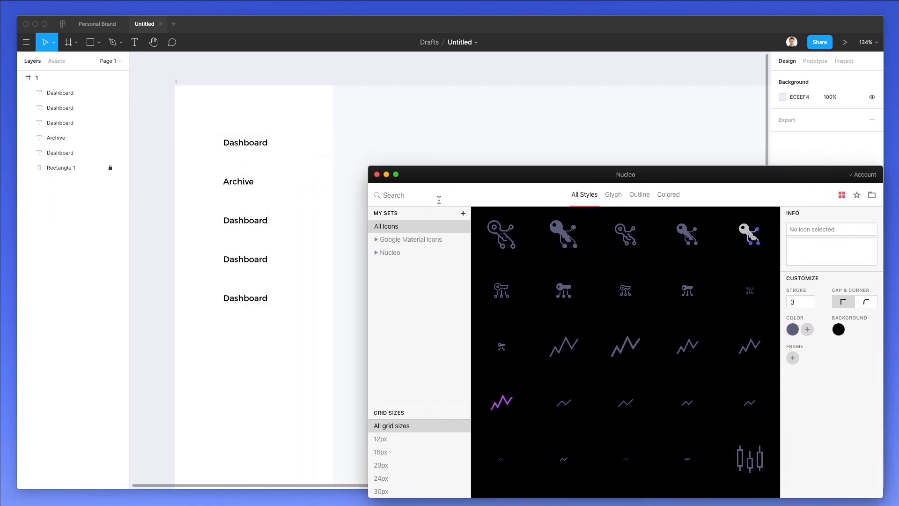
pyautogui.scroll(-3, 626, 300)
pyautogui.scroll(5, 625, 304)
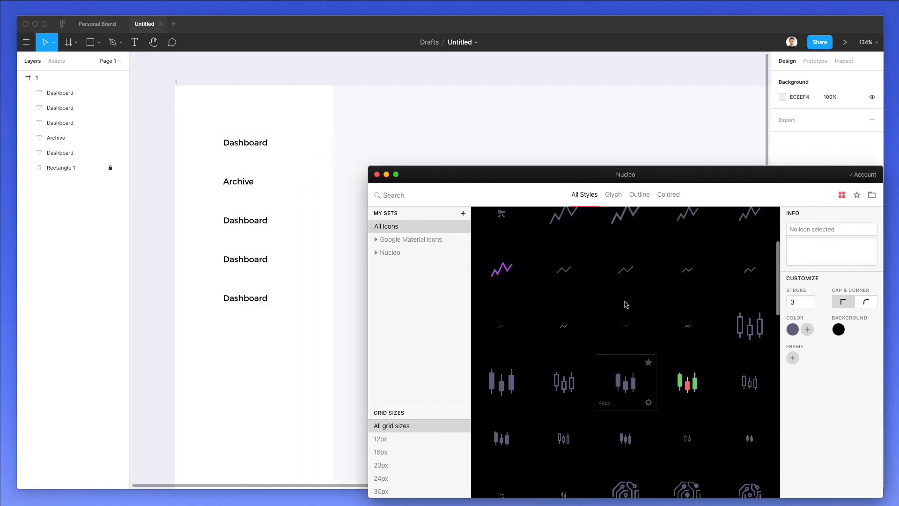
pyautogui.scroll(-5, 608, 318)
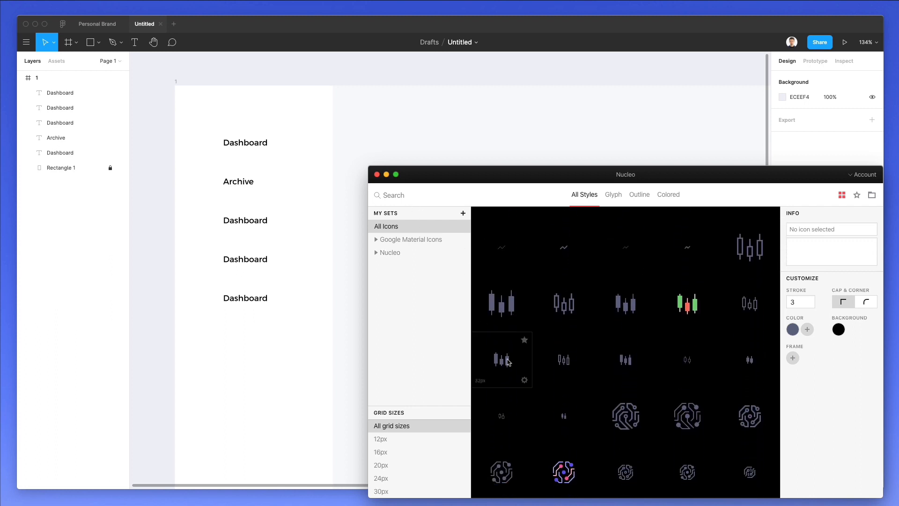
pyautogui.moveTo(508, 364); pyautogui.dragTo(207, 185)
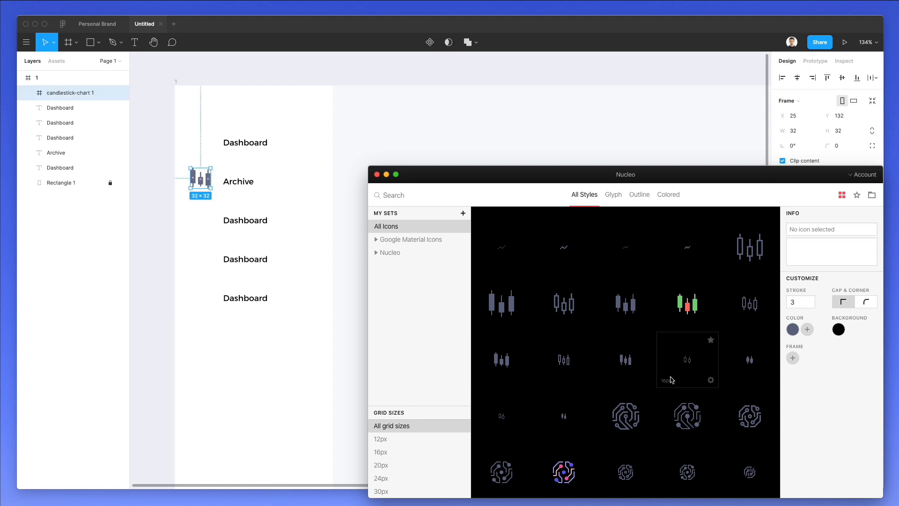
# Find the solid 32 px cloud-mining icon in Nucleo and place it beside the third sidebar label.
pyautogui.scroll(-5, 670, 375)
pyautogui.scroll(-10, 670, 377)
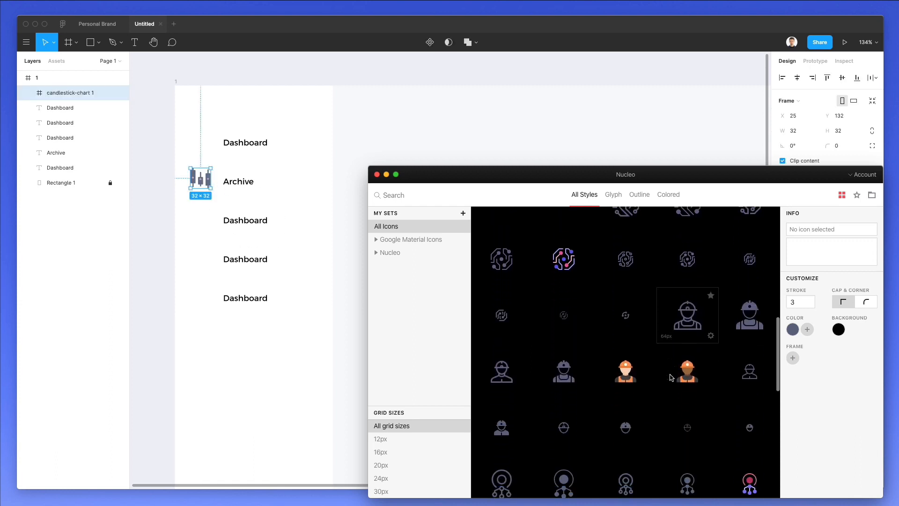
pyautogui.scroll(-4, 670, 347)
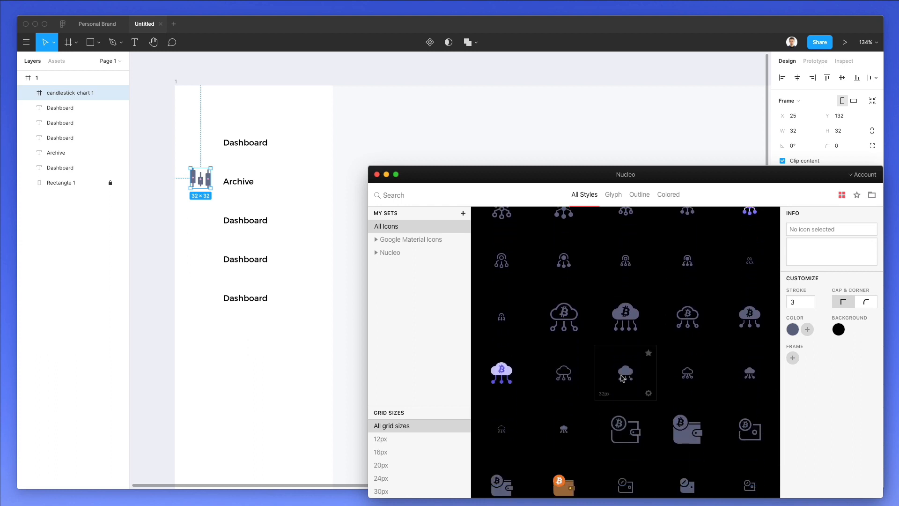
pyautogui.moveTo(627, 374); pyautogui.dragTo(202, 218)
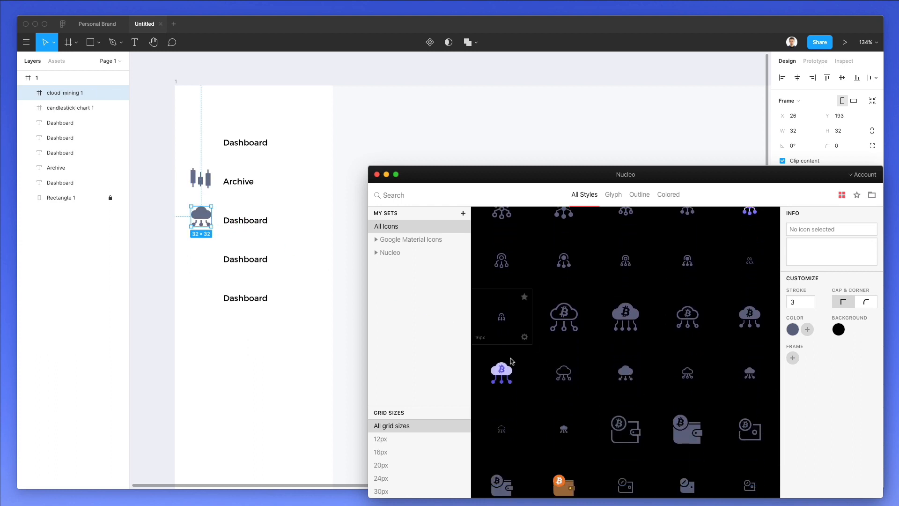
# Find the solid 48 px nodes icon in Nucleo and place it beside the fourth sidebar label.
pyautogui.scroll(-8, 562, 384)
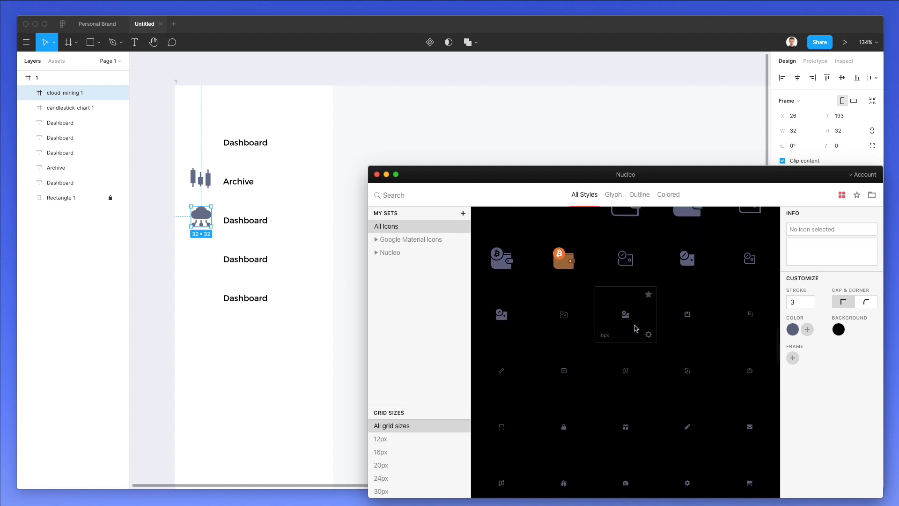
pyautogui.scroll(-1, 642, 331)
pyautogui.scroll(-20, 589, 427)
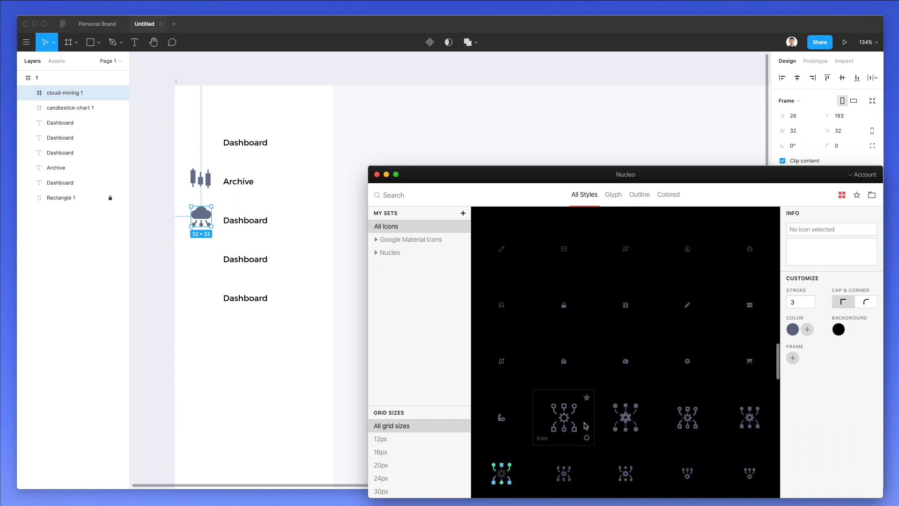
pyautogui.scroll(-3, 587, 423)
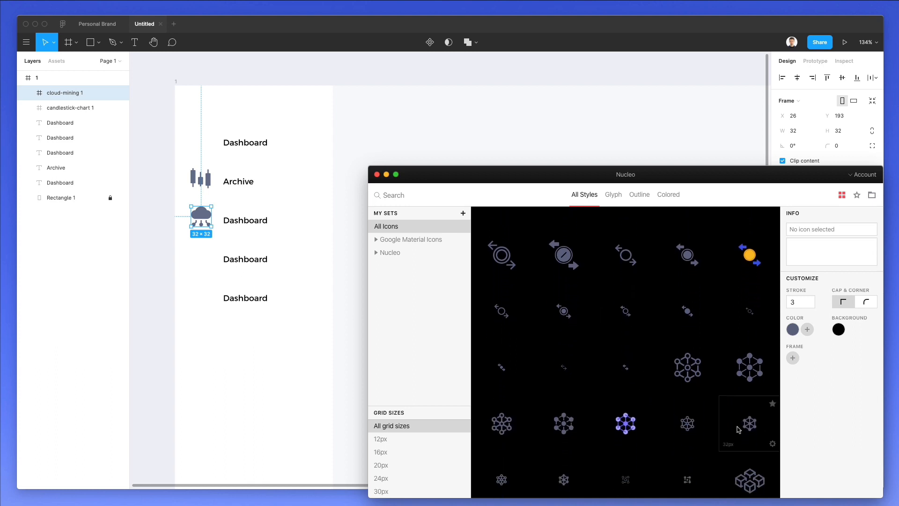
pyautogui.moveTo(565, 427); pyautogui.dragTo(198, 258)
# Find the solid 24 px block icon in Nucleo and place it beside the last sidebar label.
pyautogui.scroll(-3, 697, 405)
pyautogui.scroll(-5, 698, 405)
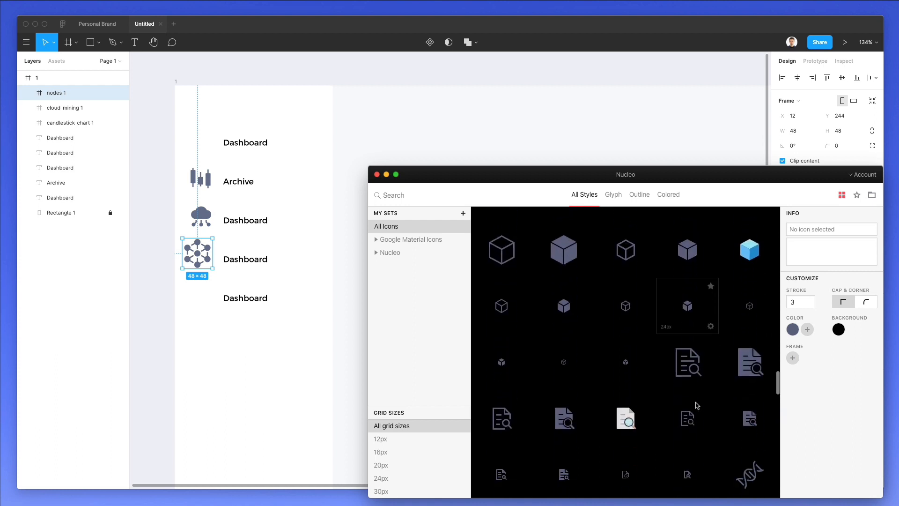
pyautogui.moveTo(691, 300); pyautogui.dragTo(199, 307)
# Find the 32 px statistics icon in Nucleo and place it beside the topmost Dashboard label.
pyautogui.scroll(1, 244, 257)
pyautogui.scroll(3, 245, 257)
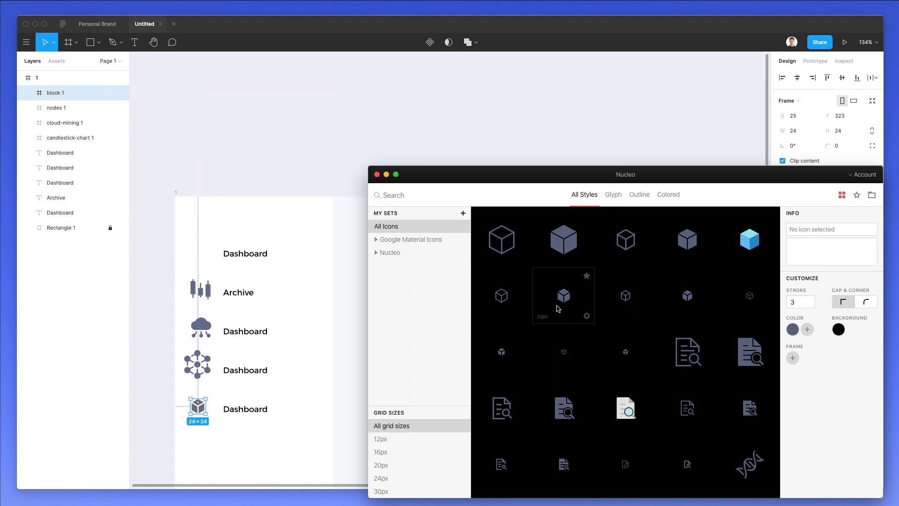
pyautogui.scroll(-5, 560, 285)
pyautogui.scroll(-4, 550, 256)
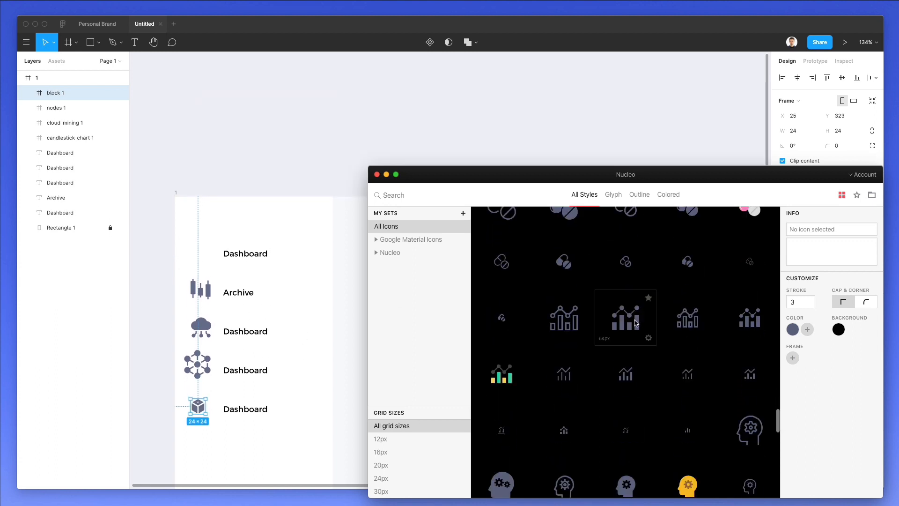
pyautogui.moveTo(631, 256)
pyautogui.mouseDown()
pyautogui.moveTo(344, 224)
pyautogui.moveTo(638, 265)
pyautogui.moveTo(630, 259)
pyautogui.mouseUp()
pyautogui.moveTo(626, 309); pyautogui.dragTo(197, 253)
# Ungroup all five sidebar icons out of their frames and align them on their horizontal centres.
pyautogui.scroll(-3, 215, 231)
pyautogui.hscroll(-2, 215, 232)
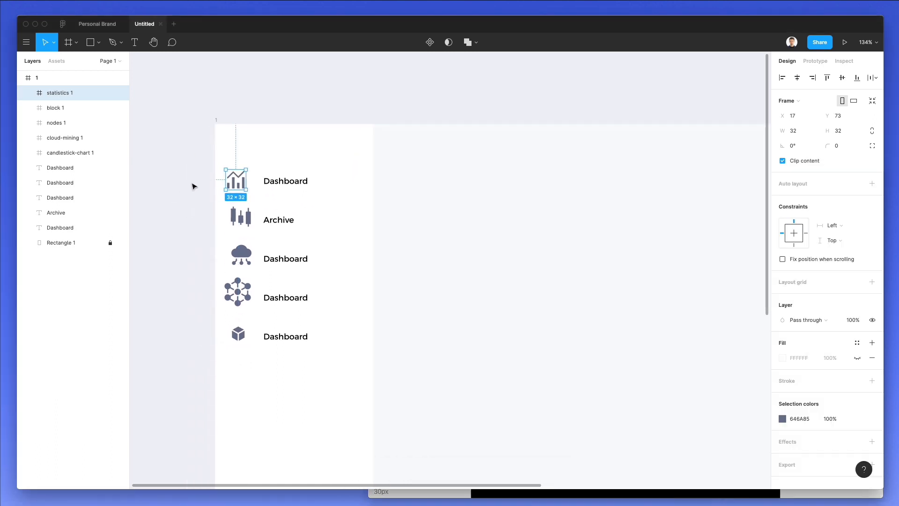
pyautogui.scroll(5, 234, 193)
pyautogui.keyDown('shift'); pyautogui.click(286, 164); pyautogui.keyUp('shift')
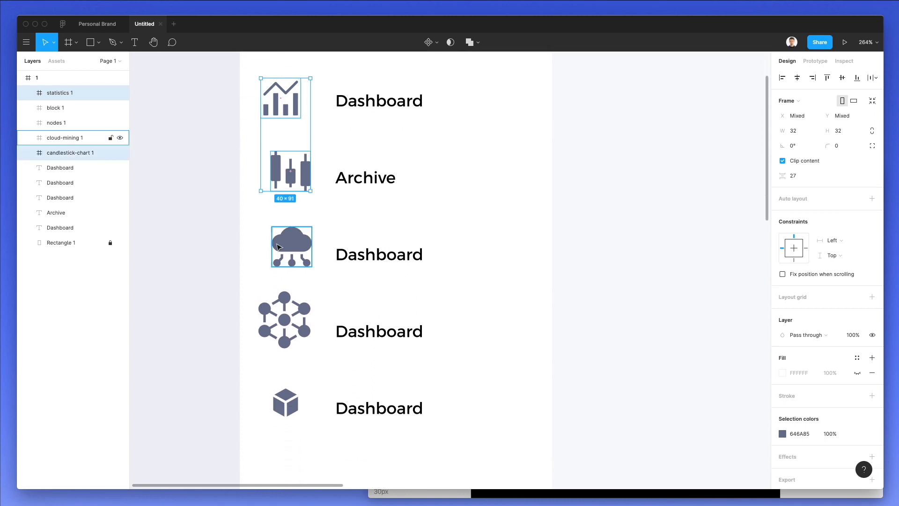
pyautogui.keyDown('shift'); pyautogui.click(290, 249); pyautogui.keyUp('shift')
pyautogui.keyDown('shift'); pyautogui.click(280, 306); pyautogui.keyUp('shift')
pyautogui.keyDown('shift'); pyautogui.click(289, 396); pyautogui.keyUp('shift')
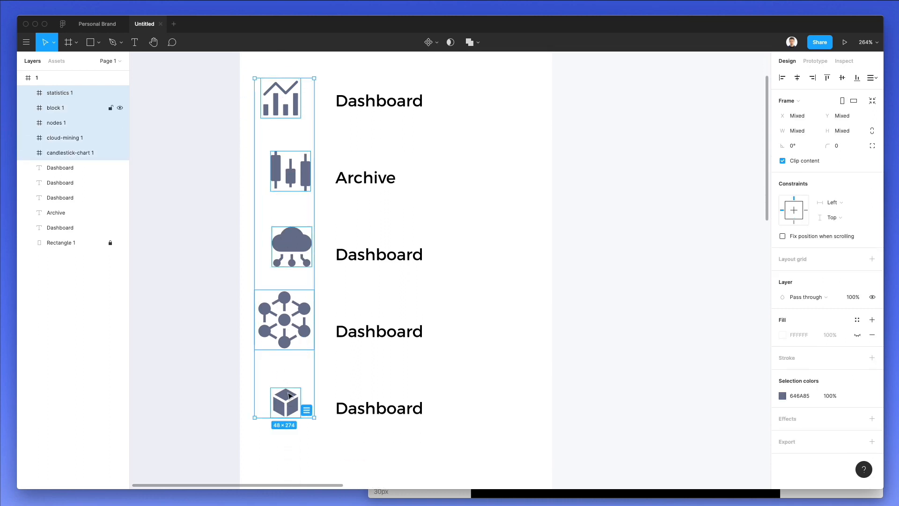
pyautogui.press('super+shift+g')
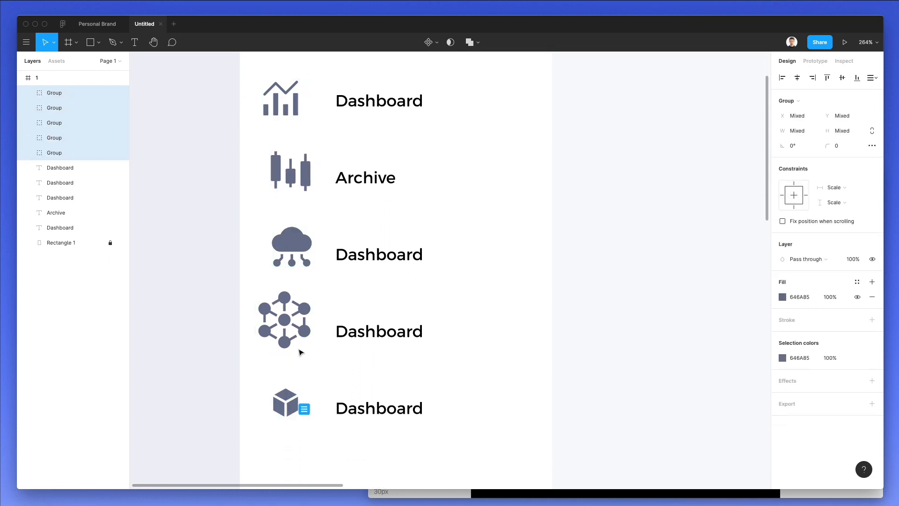
pyautogui.click(797, 78)
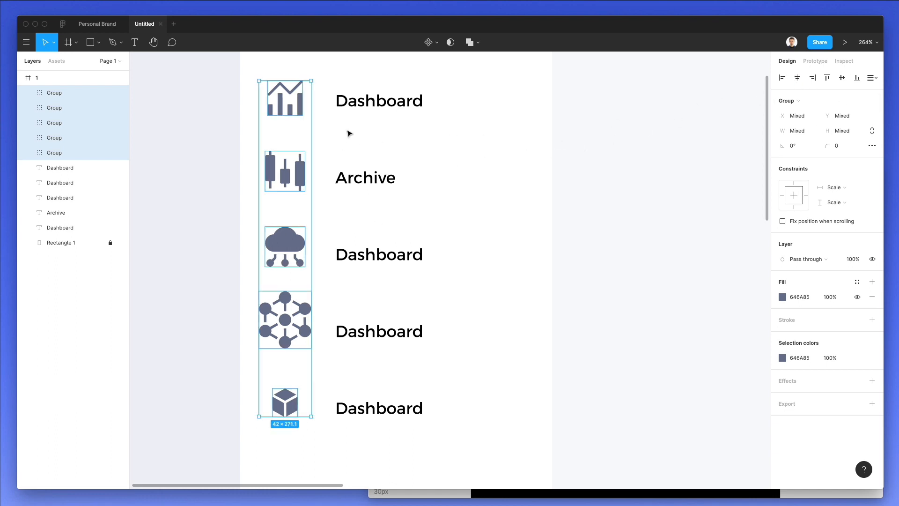
pyautogui.click(500, 207)
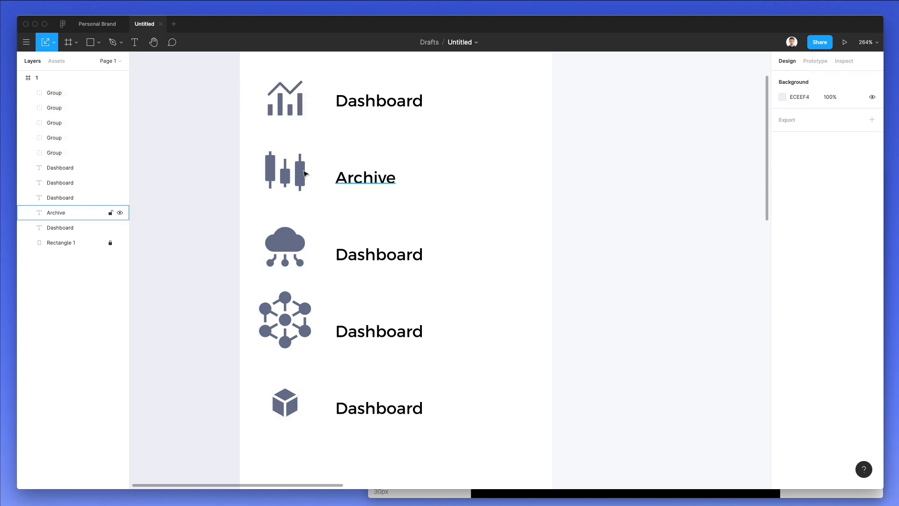
# Move the nodes icon down to just above the cube and scale it down to roughly the cube's size.
pyautogui.click(286, 311)
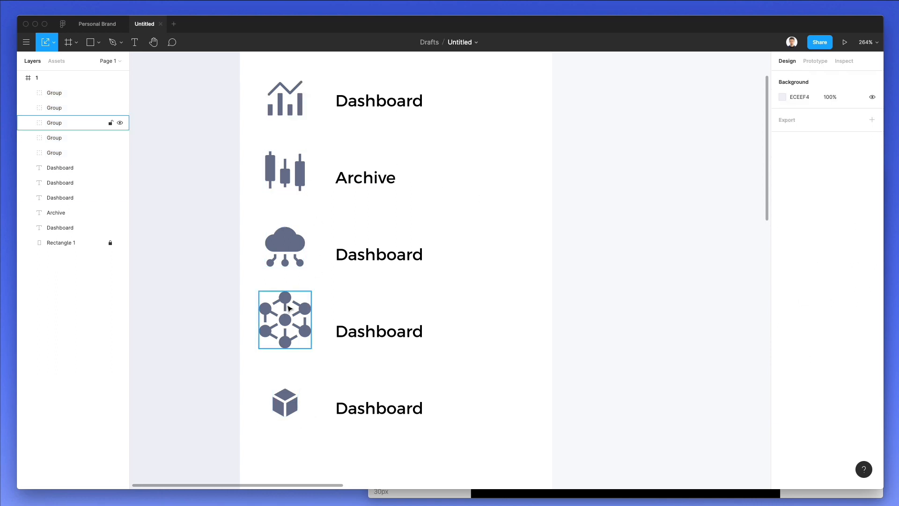
pyautogui.click(291, 402)
pyautogui.scroll(3, 290, 402)
pyautogui.scroll(1, 291, 401)
pyautogui.moveTo(288, 206); pyautogui.dragTo(326, 298)
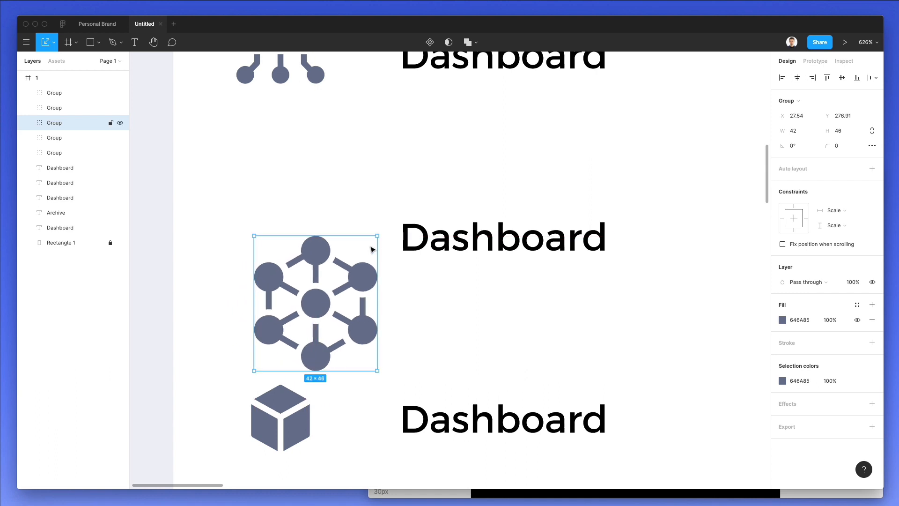
pyautogui.moveTo(380, 234); pyautogui.dragTo(289, 326)
pyautogui.click(295, 272)
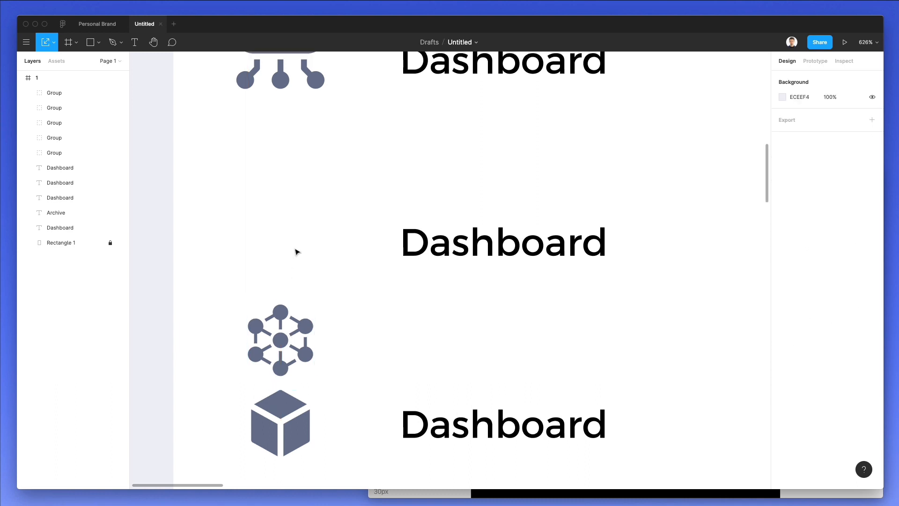
# Move the cloud icon down to just above the nodes icon and scale it to about 23 × 23 px.
pyautogui.scroll(5, 281, 187)
pyautogui.moveTo(269, 124); pyautogui.dragTo(277, 328)
pyautogui.scroll(-4, 294, 157)
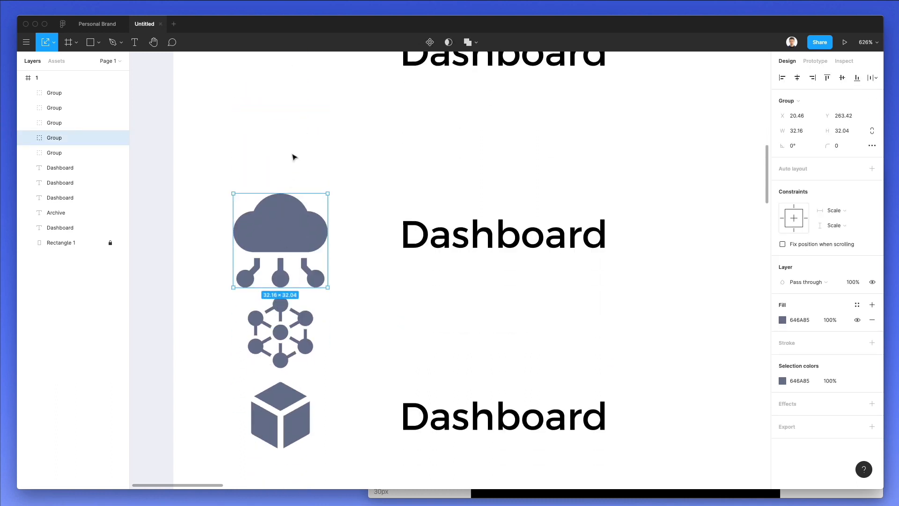
pyautogui.moveTo(287, 190); pyautogui.dragTo(287, 218)
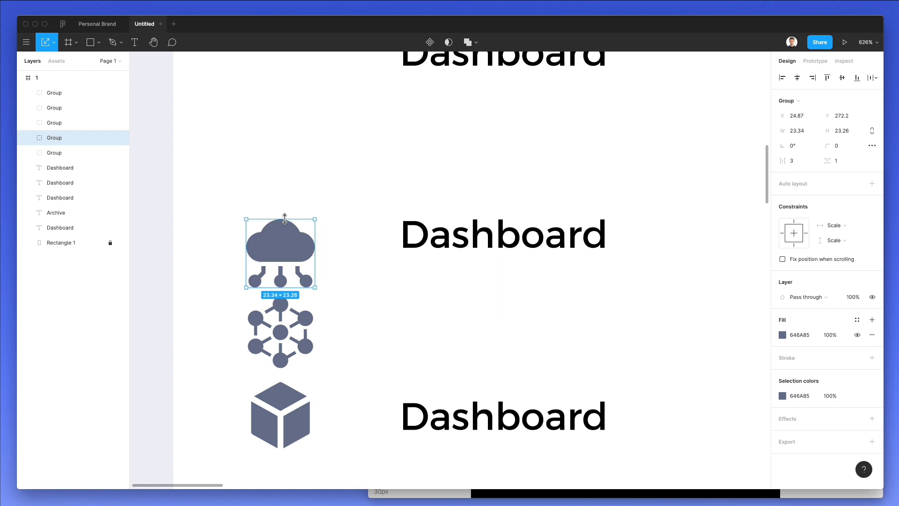
pyautogui.click(295, 159)
# Move the candlestick icon down to just above the cloud and scale it to about 23 × 23 px.
pyautogui.scroll(8, 299, 242)
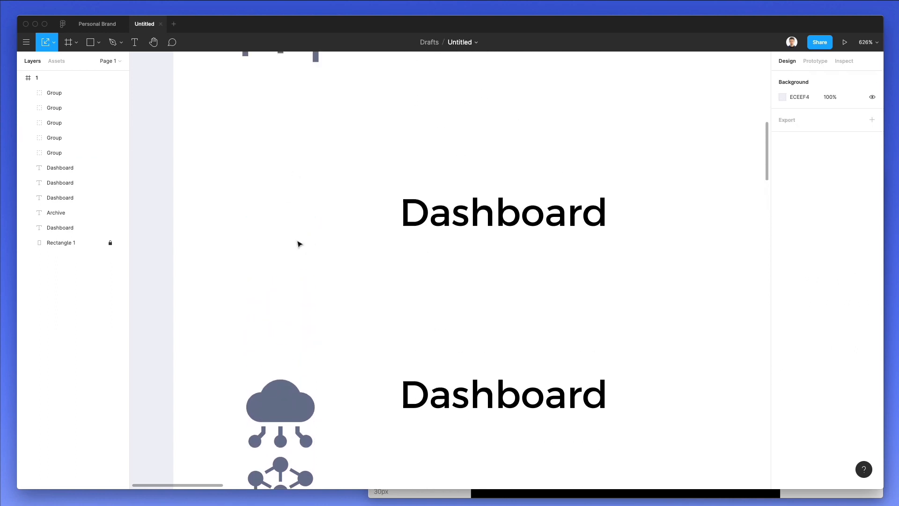
pyautogui.moveTo(287, 149); pyautogui.dragTo(296, 410)
pyautogui.scroll(-4, 290, 281)
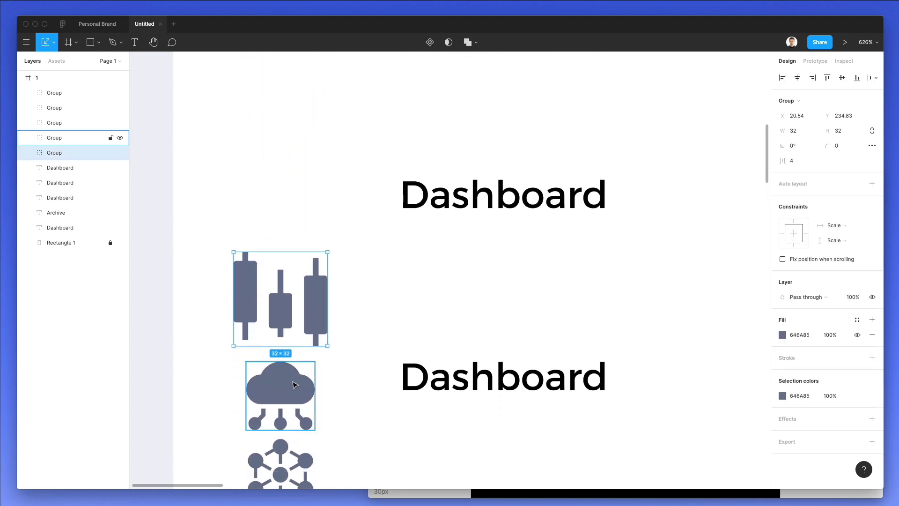
pyautogui.moveTo(287, 244); pyautogui.dragTo(287, 267)
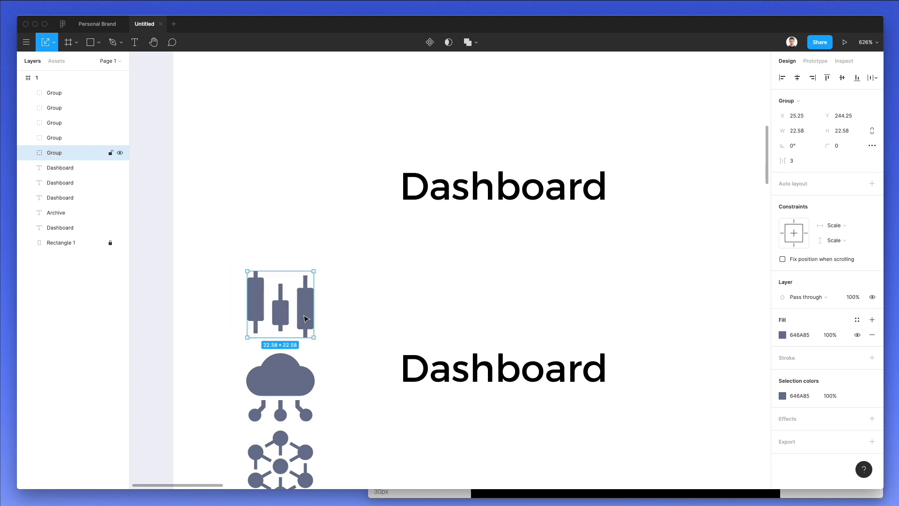
pyautogui.click(319, 235)
# Move the statistics icon down to just above the candlestick icon and scale it to about 22 × 22 px.
pyautogui.scroll(-3, 320, 236)
pyautogui.scroll(-3, 320, 236)
pyautogui.scroll(5, 319, 235)
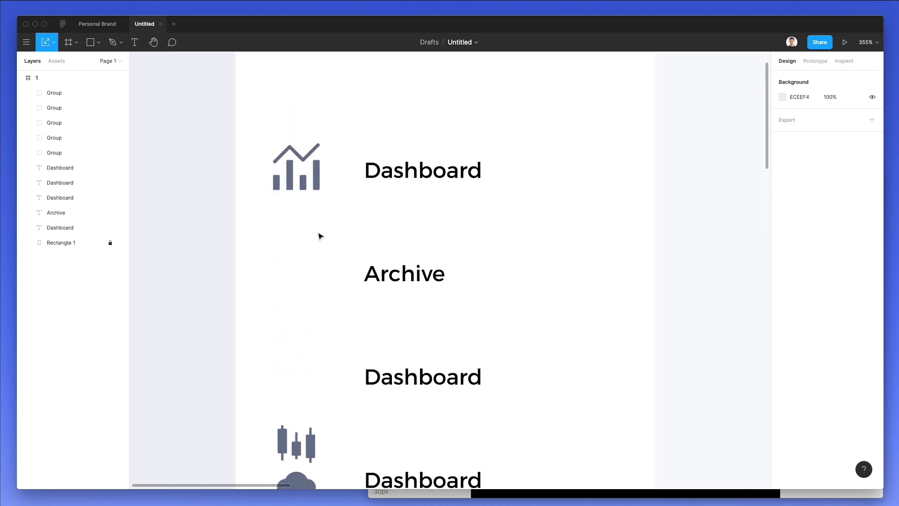
pyautogui.moveTo(297, 216); pyautogui.dragTo(298, 423)
pyautogui.scroll(-3, 298, 362)
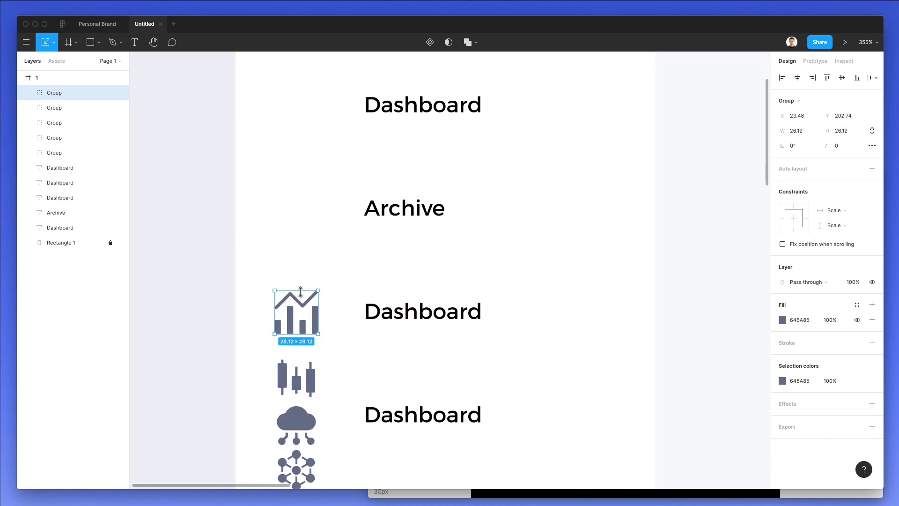
pyautogui.moveTo(300, 287); pyautogui.dragTo(300, 297)
pyautogui.click(308, 268)
# Move the statistics icon up beside the topmost Dashboard label, at about X 26, Y 77.
pyautogui.scroll(-2, 308, 267)
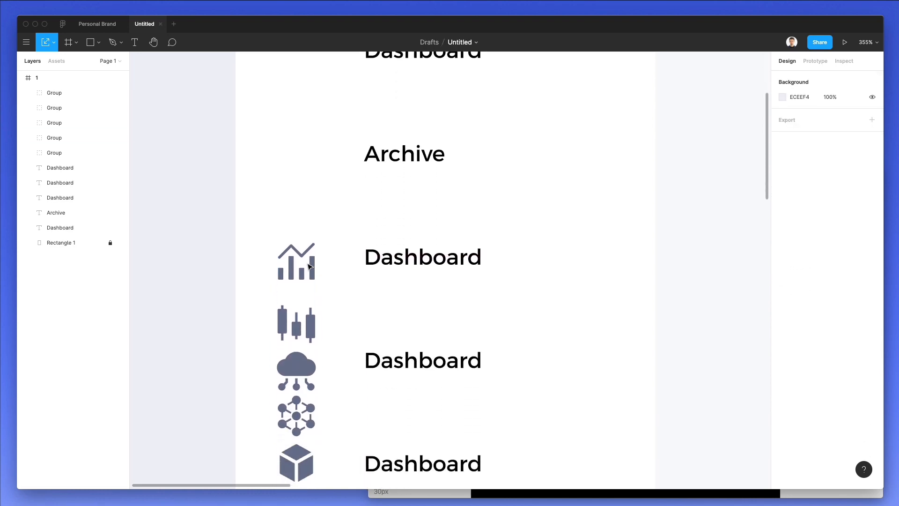
pyautogui.scroll(-3, 308, 266)
pyautogui.scroll(-2, 308, 267)
pyautogui.moveTo(307, 266); pyautogui.dragTo(317, 164)
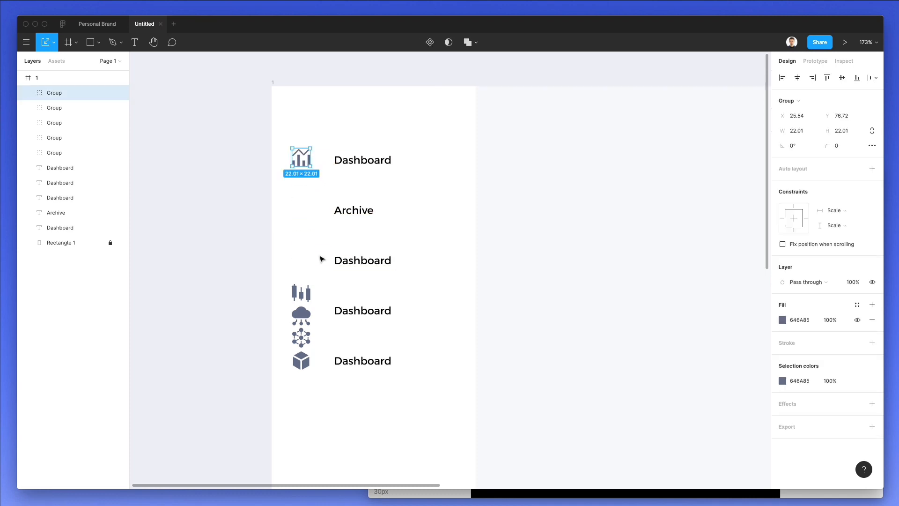
# Move the candlestick, cloud and nodes icons up beside the Archive, third and fourth labels respectively.
pyautogui.moveTo(309, 285); pyautogui.dragTo(315, 210)
pyautogui.moveTo(309, 312); pyautogui.dragTo(310, 258)
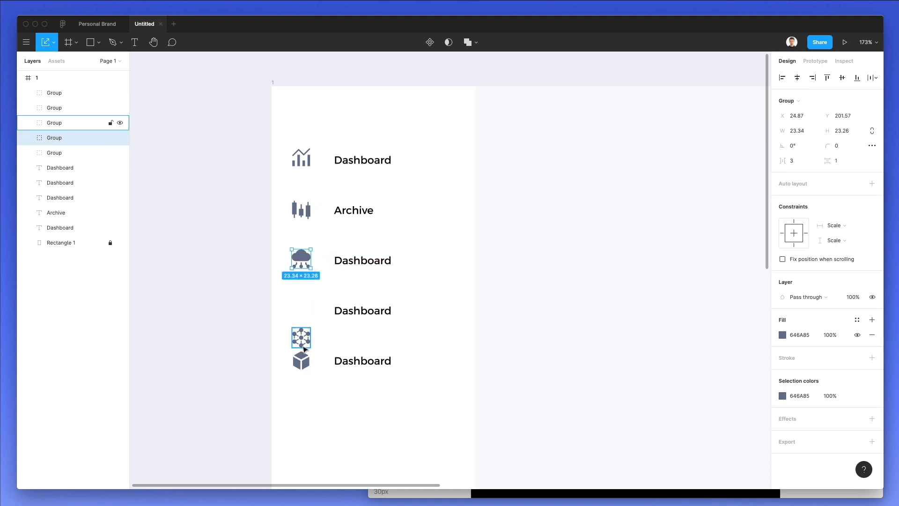
pyautogui.moveTo(307, 342); pyautogui.dragTo(308, 314)
pyautogui.click(311, 279)
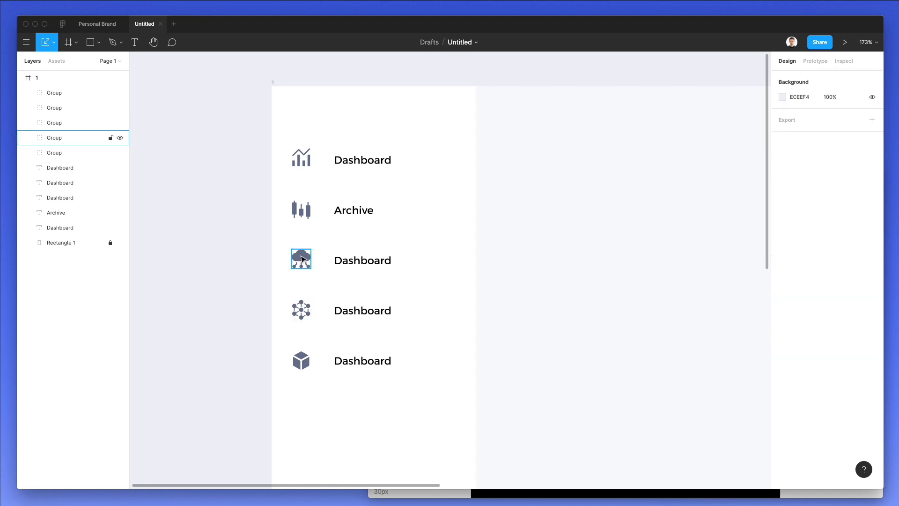
# Nudge the cloud icon slightly down so it lines up with the third label.
pyautogui.click(302, 258)
pyautogui.press('Down')
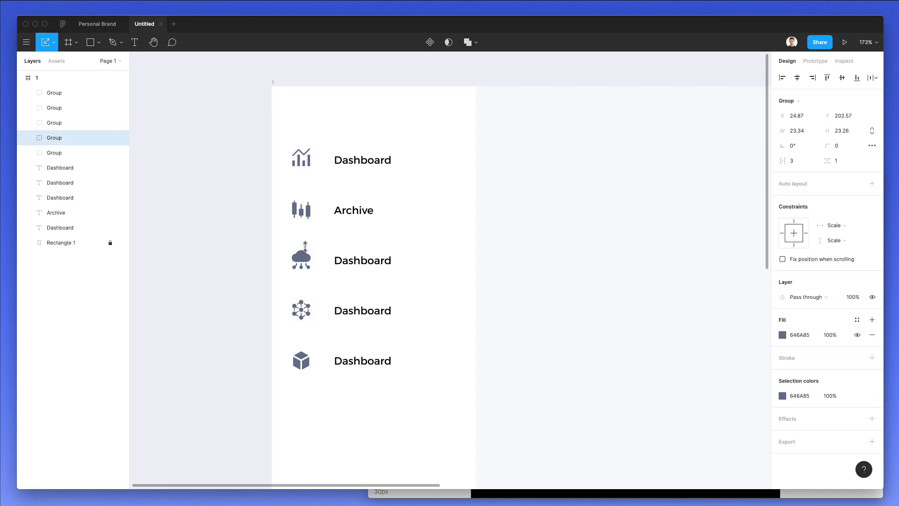
pyautogui.scroll(5, 305, 247)
pyautogui.moveTo(300, 253); pyautogui.dragTo(299, 256)
pyautogui.click(335, 237)
pyautogui.scroll(-5, 339, 232)
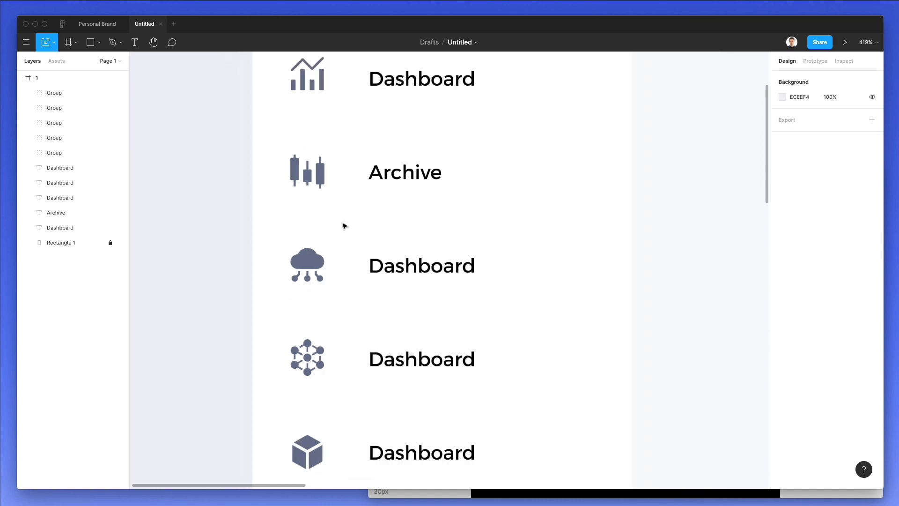
# Rename the second sidebar label as Analytics and the third as Cloud Storage.
pyautogui.doubleClick(369, 197)
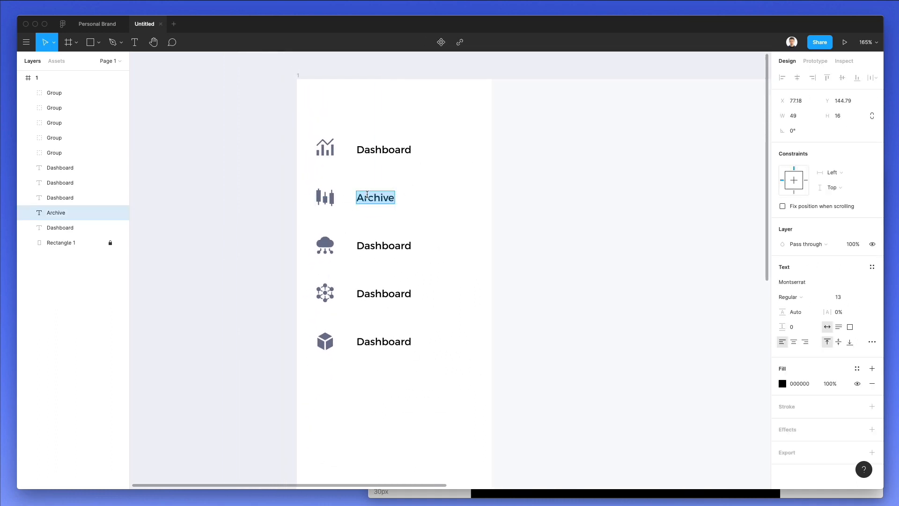
pyautogui.write('Analytics')
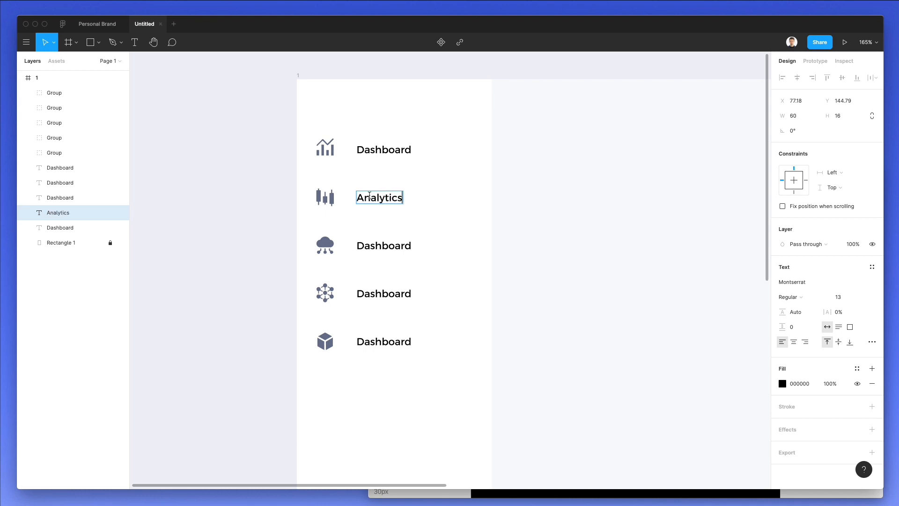
pyautogui.press('Escape')
pyautogui.click(381, 243)
pyautogui.doubleClick(394, 242)
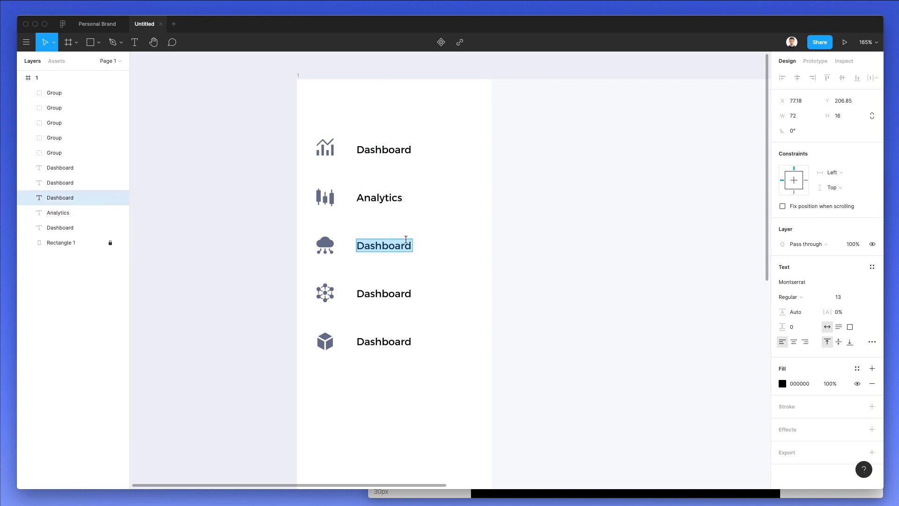
pyautogui.write('Cloud Storage')
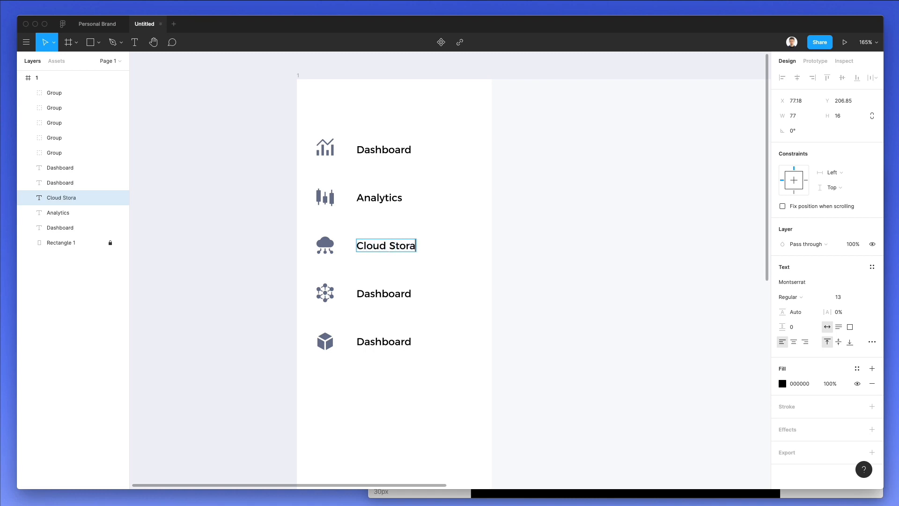
# Rename the fourth sidebar label as Networking and the topmost one as Main.
pyautogui.doubleClick(392, 291)
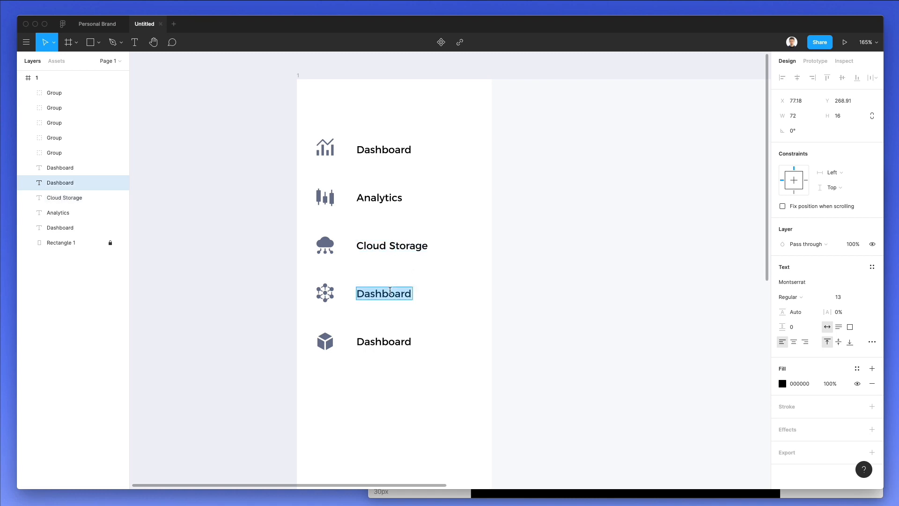
pyautogui.write('Networking')
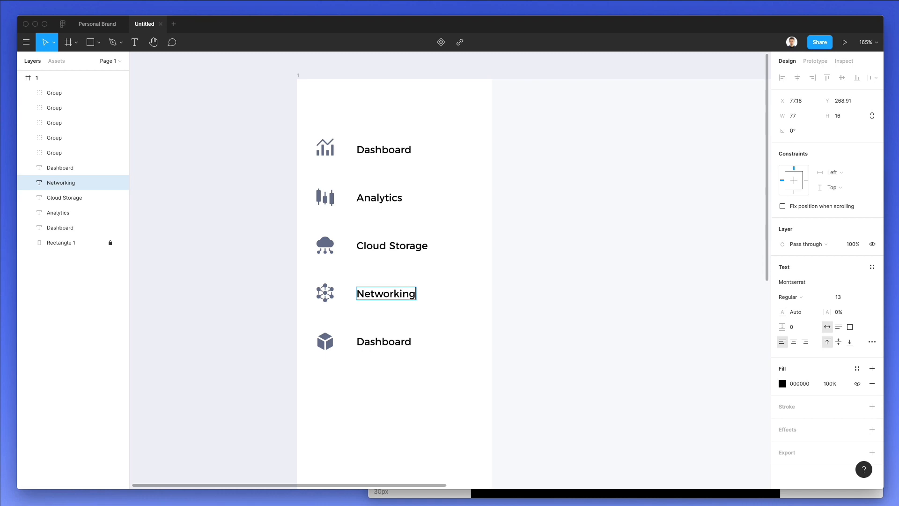
pyautogui.doubleClick(385, 344)
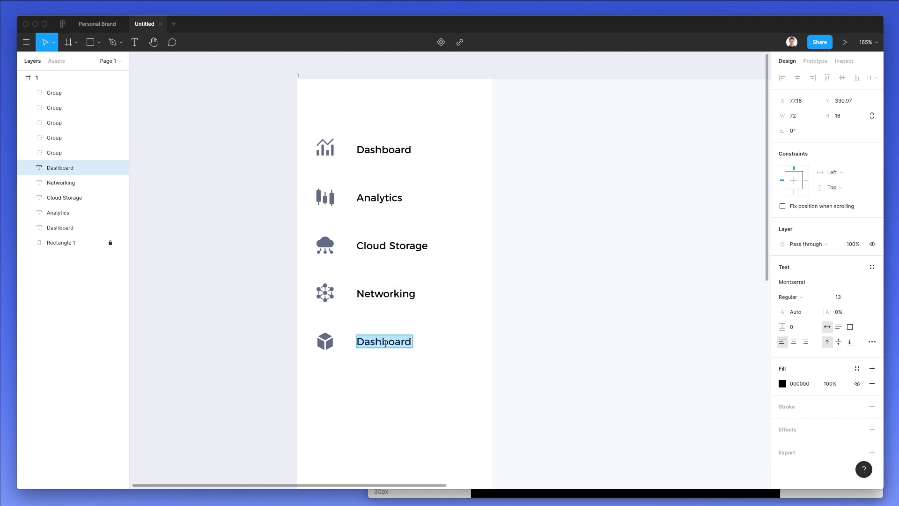
pyautogui.doubleClick(389, 151)
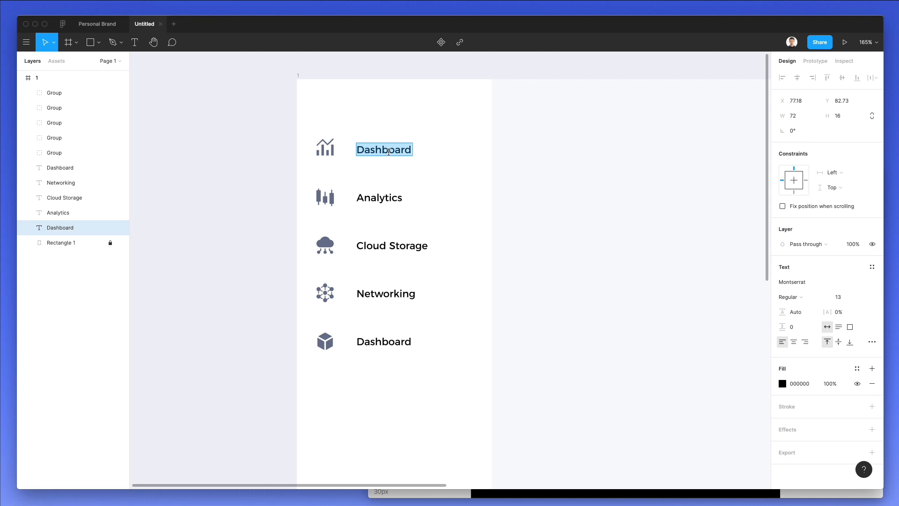
pyautogui.write('Main')
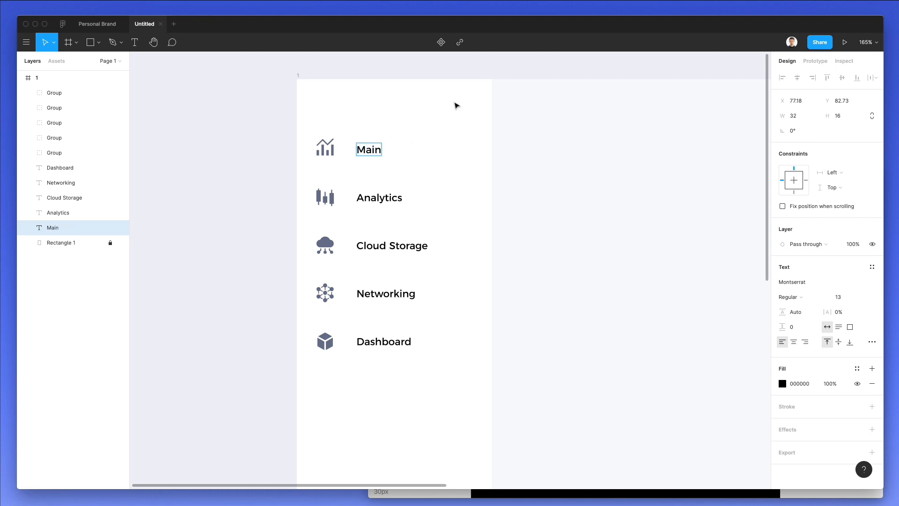
pyautogui.click(456, 105)
# Move all five sidebar icons 10 px to the right, closer to their labels.
pyautogui.scroll(-3, 423, 114)
pyautogui.hscroll(4, 424, 114)
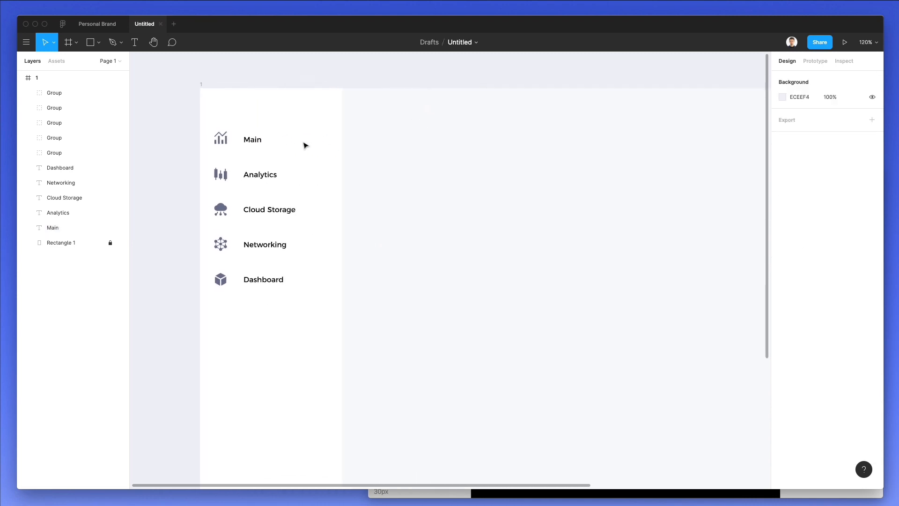
pyautogui.scroll(-3, 254, 279)
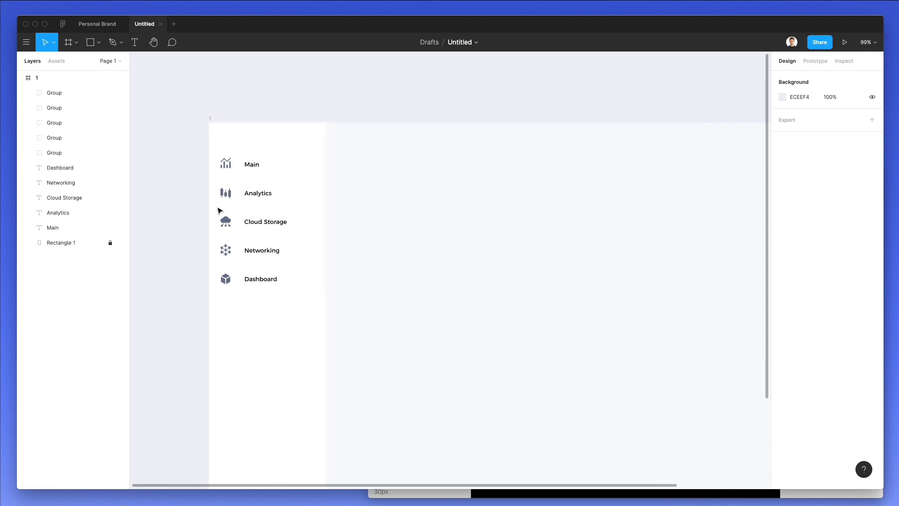
pyautogui.moveTo(204, 151); pyautogui.dragTo(236, 308)
pyautogui.hotkey('shift', 'Right')
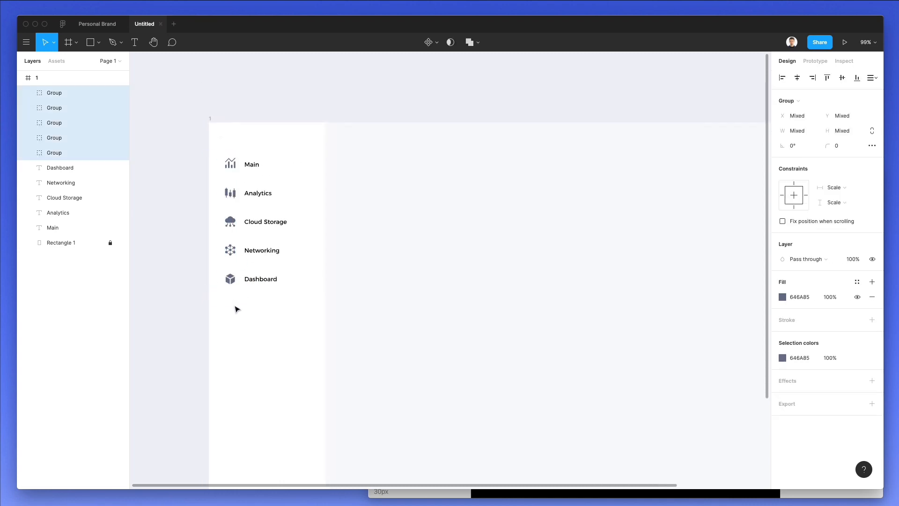
pyautogui.click(301, 310)
# Change the fill of all five sidebar icons to the lighter grey A4A8BD.
pyautogui.moveTo(206, 138); pyautogui.dragTo(237, 317)
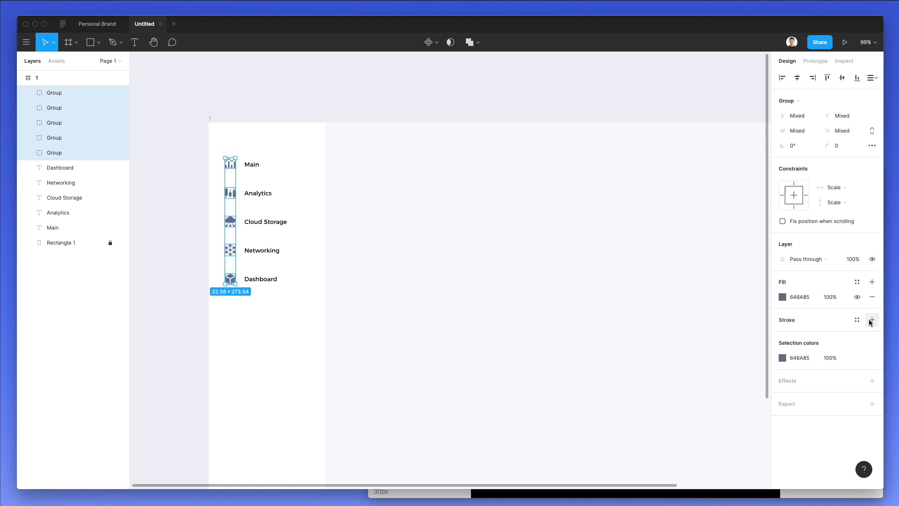
pyautogui.click(783, 297)
pyautogui.moveTo(700, 290); pyautogui.dragTo(673, 285)
pyautogui.click(425, 221)
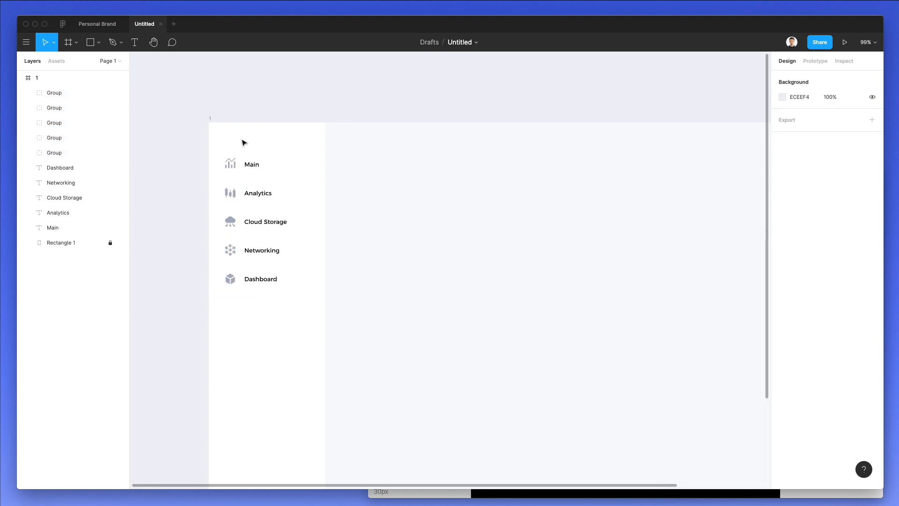
# Duplicate the Main label into the empty area of the sidebar well below the menu rows.
pyautogui.moveTo(243, 142); pyautogui.dragTo(329, 328)
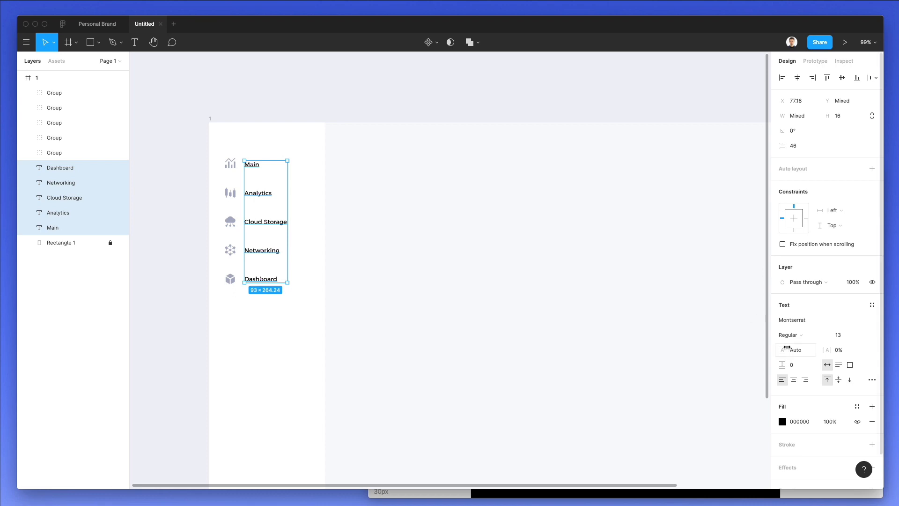
pyautogui.click(483, 274)
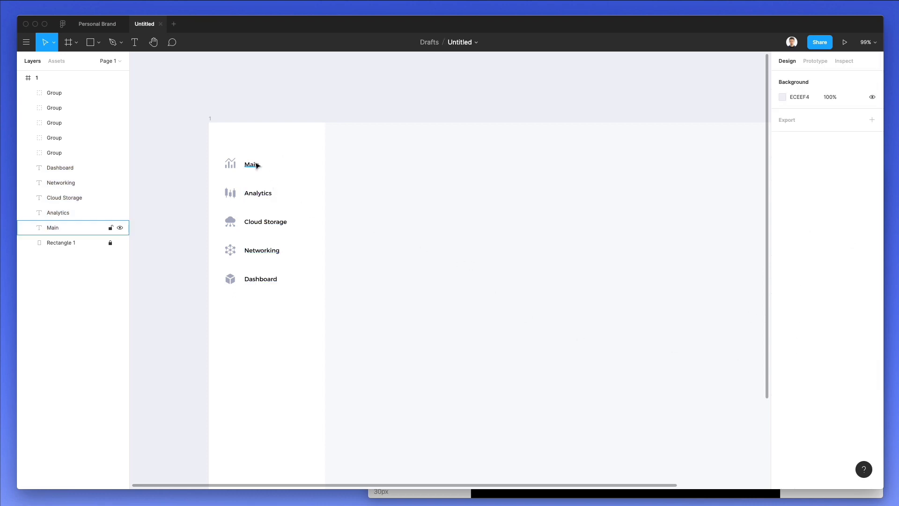
pyautogui.moveTo(257, 165); pyautogui.dragTo(256, 406)
# Tighten the menu by moving the rows below Main up in 10 px increments, keeping the row spacing even.
pyautogui.moveTo(204, 135); pyautogui.dragTo(187, 232)
pyautogui.hotkey('shift', 'Up')
pyautogui.hotkey('shift', 'Up')
pyautogui.hotkey('shift', 'Up')
pyautogui.moveTo(314, 281); pyautogui.dragTo(187, 261)
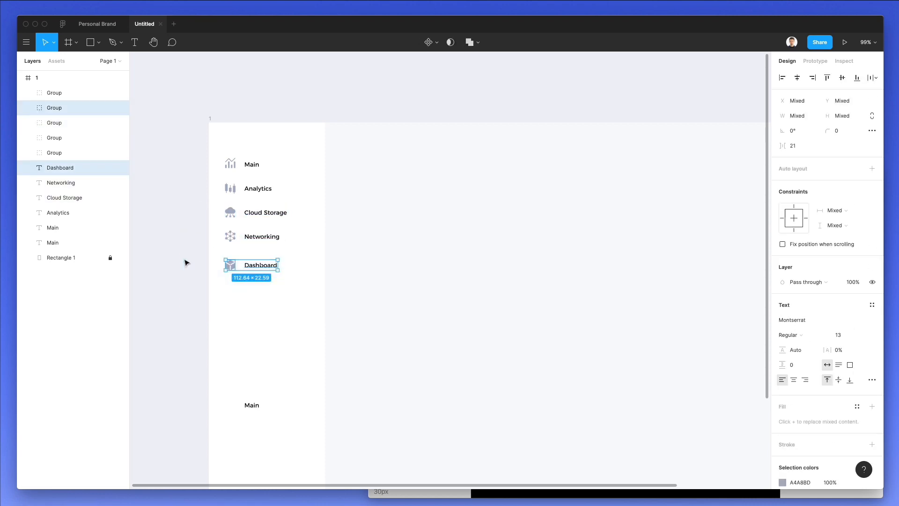
pyautogui.hotkey('shift', 'Up')
pyautogui.click(344, 188)
# Shift all five menu icons and their labels 2 px to the left.
pyautogui.scroll(-3, 323, 161)
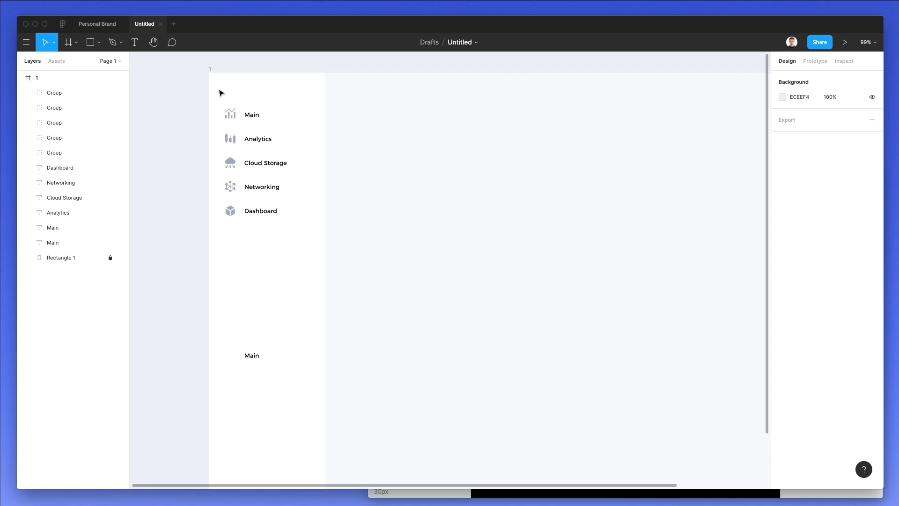
pyautogui.moveTo(221, 92); pyautogui.dragTo(333, 261)
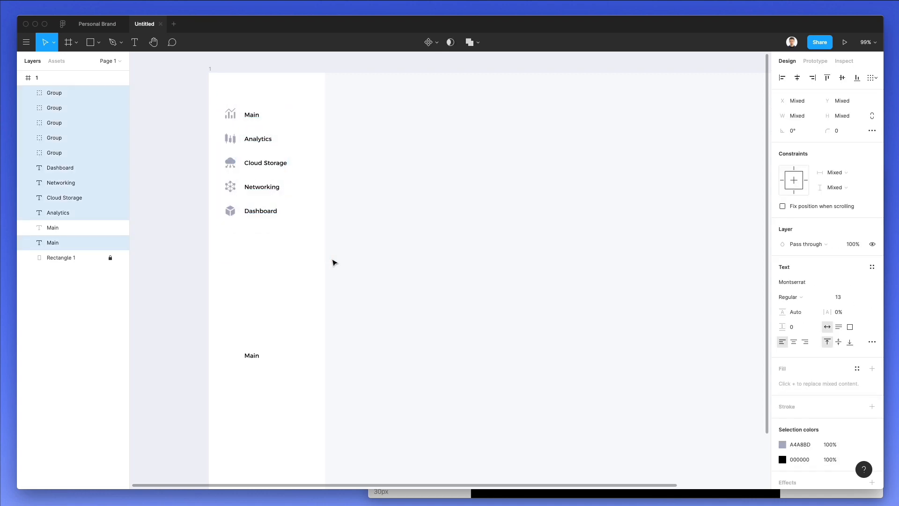
pyautogui.press('Left')
pyautogui.press('Left')
pyautogui.click(358, 212)
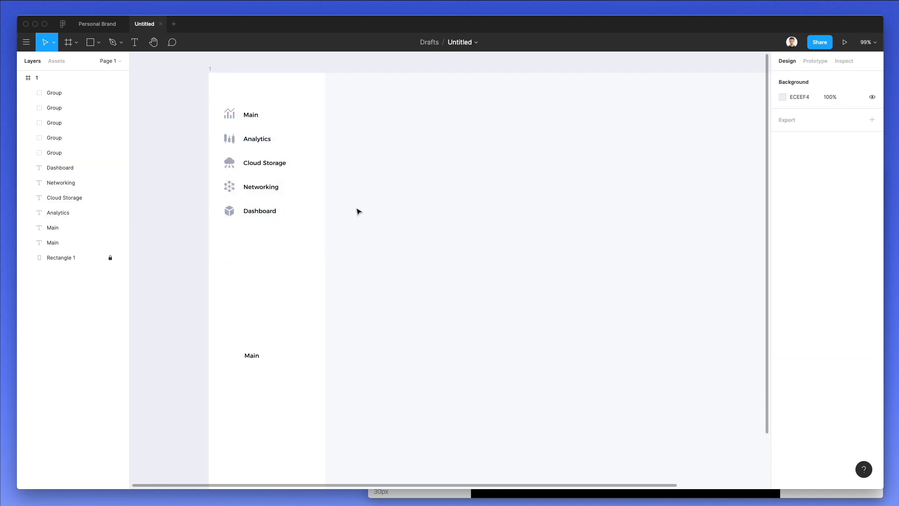
# Move the five menu rows down 30 px to leave space above them.
pyautogui.scroll(1, 313, 205)
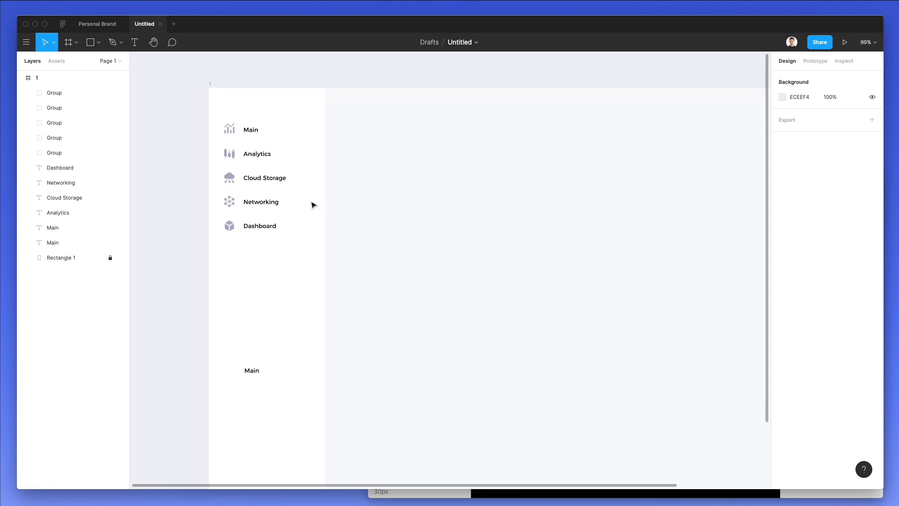
pyautogui.moveTo(201, 116); pyautogui.dragTo(324, 268)
pyautogui.hotkey('shift', 'Down')
pyautogui.hotkey('shift', 'Down')
pyautogui.hotkey('shift', 'Down')
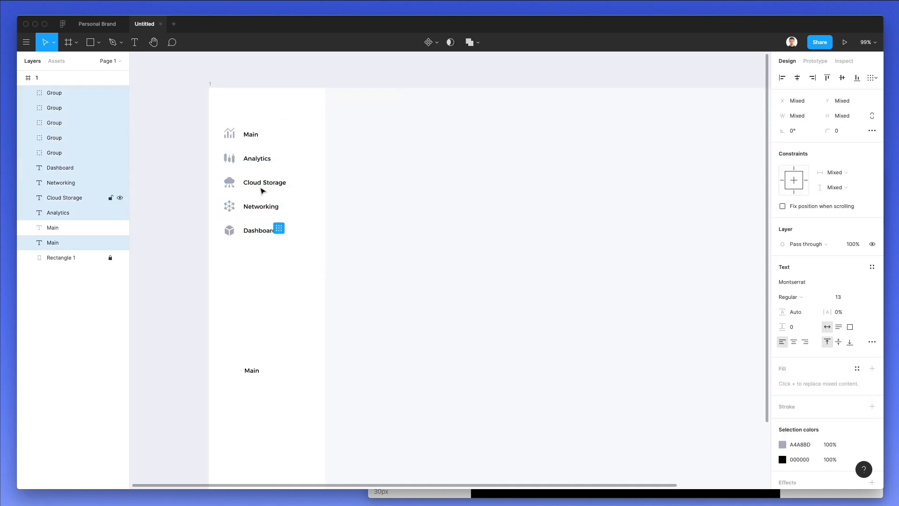
pyautogui.click(406, 229)
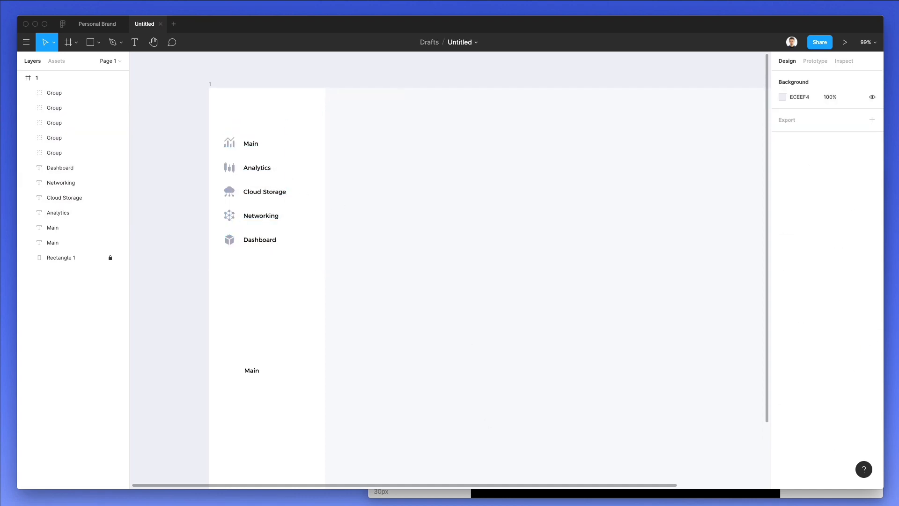
# Switch to Nucleo and bring its yellow head-with-gear icon into the top of the sidebar.
pyautogui.click(463, 498)
pyautogui.scroll(-5, 555, 281)
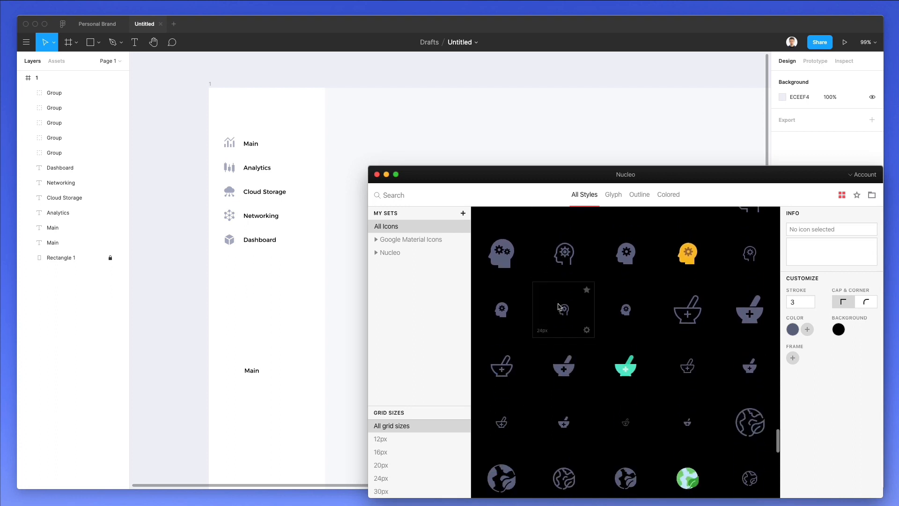
pyautogui.moveTo(690, 256); pyautogui.dragTo(222, 112)
# Move the five menu rows down 40 px, away from the yellow head icon.
pyautogui.moveTo(289, 135); pyautogui.dragTo(213, 289)
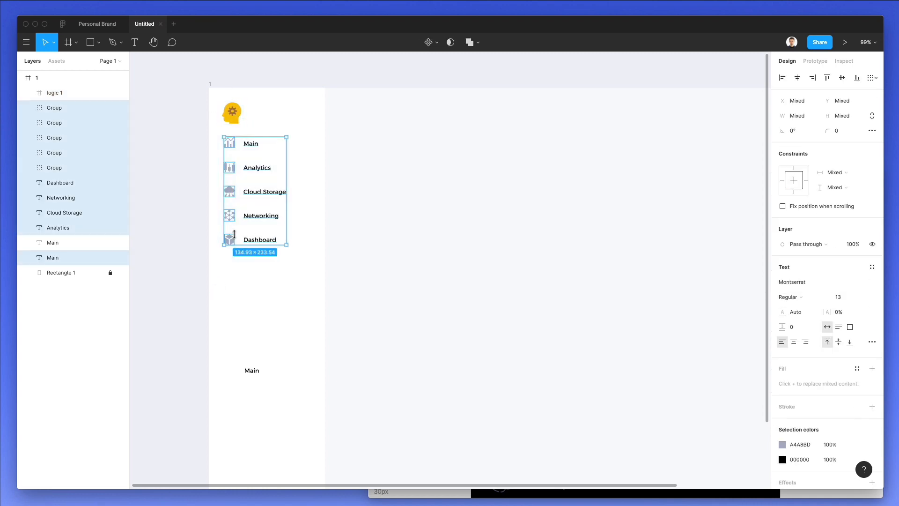
pyautogui.hotkey('shift', 'Down')
pyautogui.hotkey('shift', 'Down')
pyautogui.hotkey('shift', 'Down')
pyautogui.hotkey('shift', 'Down')
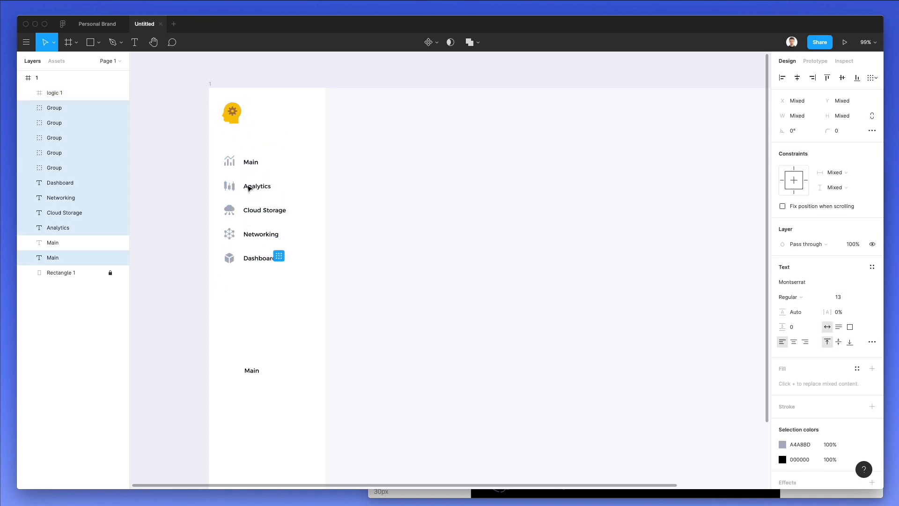
# Ungroup the yellow head icon's frame and position the icon at about X 31, Y 39.
pyautogui.moveTo(232, 116); pyautogui.dragTo(244, 111)
pyautogui.press('shift+super+g')
pyautogui.press('Left')
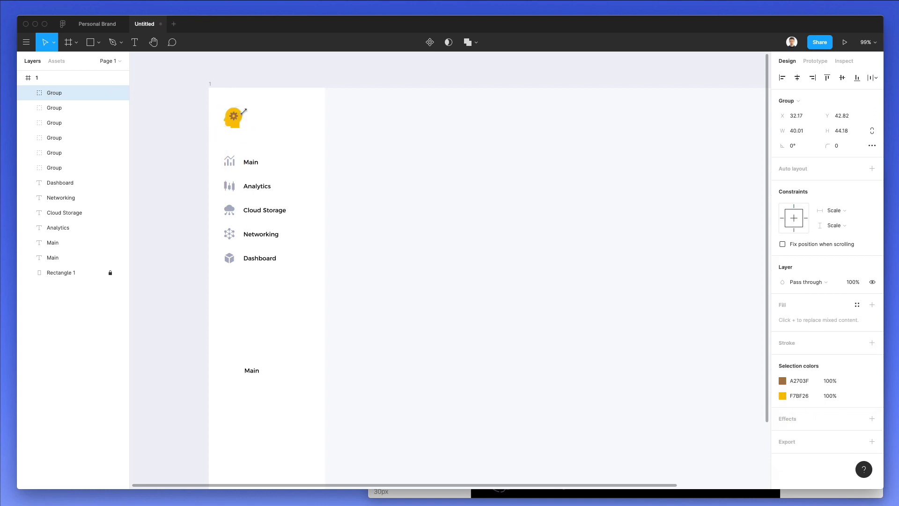
pyautogui.hotkey('shift', 'Up')
pyautogui.press('Up')
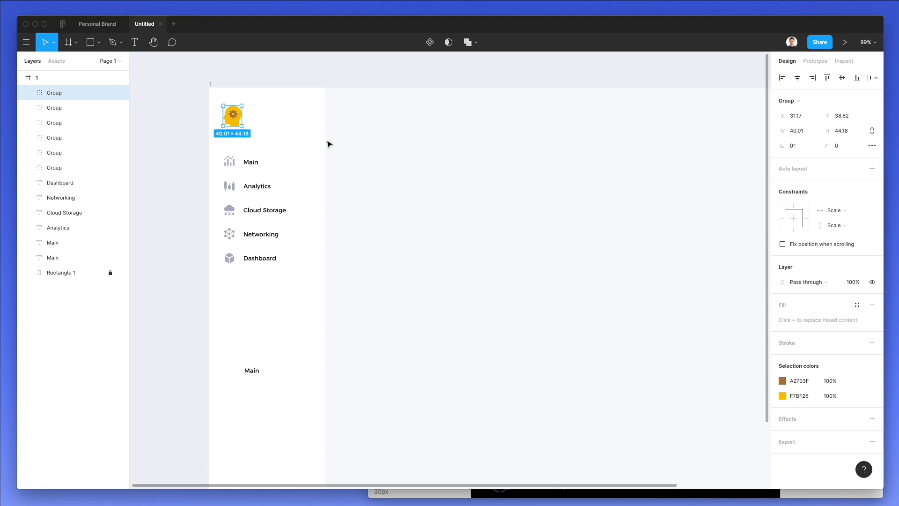
# Move the five menu rows up 10 px toward the yellow head icon.
pyautogui.click(296, 148)
pyautogui.moveTo(215, 146); pyautogui.dragTo(327, 283)
pyautogui.hotkey('shift', 'Up')
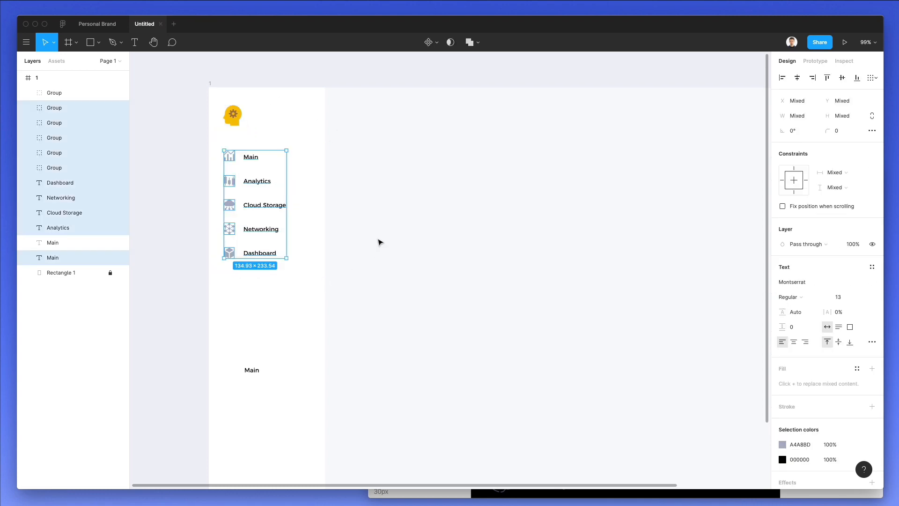
pyautogui.click(369, 235)
# Duplicate the Dashboard label near the bottom of the sidebar, at about X 75, Y 910.
pyautogui.scroll(-3, 370, 234)
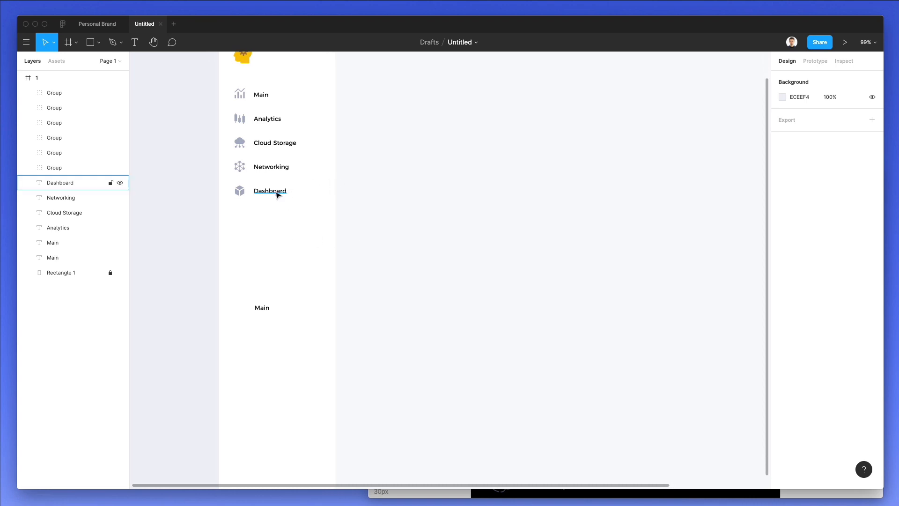
pyautogui.moveTo(276, 192); pyautogui.dragTo(291, 444)
pyautogui.scroll(-3, 282, 399)
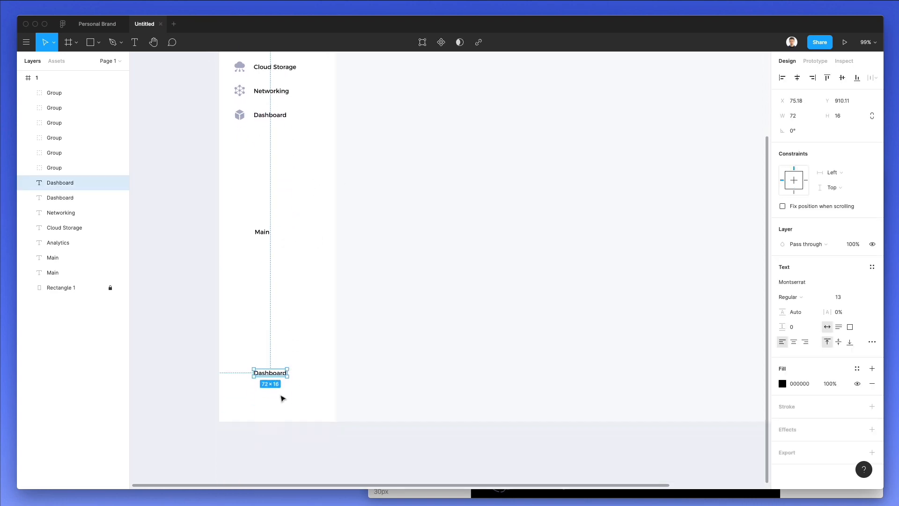
# Move the lower Dashboard label down to about Y 962 and change its text to "Logout".
pyautogui.moveTo(265, 374); pyautogui.dragTo(263, 398)
pyautogui.doubleClick(262, 395)
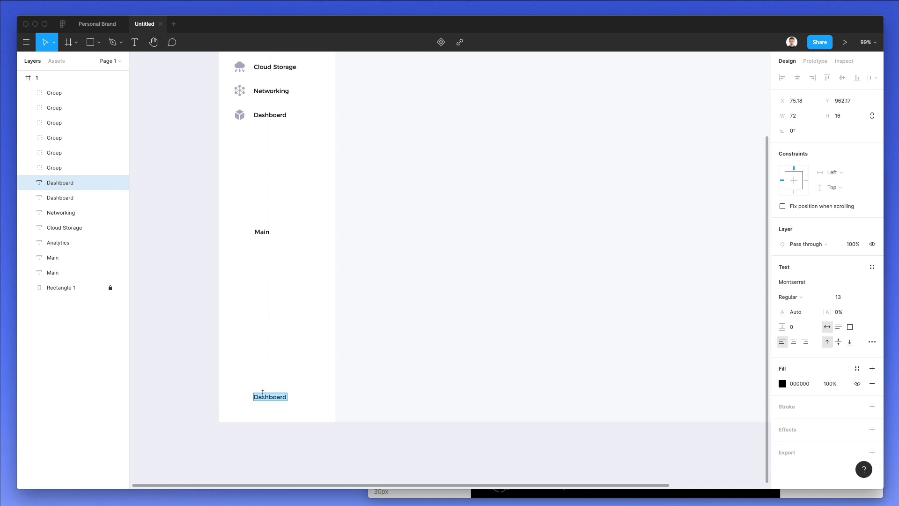
pyautogui.write('Logout')
# Switch to Nucleo, search for "Logout", place the 12 px exit icon below the Dashboard row and ungroup its frame.
pyautogui.click(519, 494)
pyautogui.click(402, 193)
pyautogui.write('Logout')
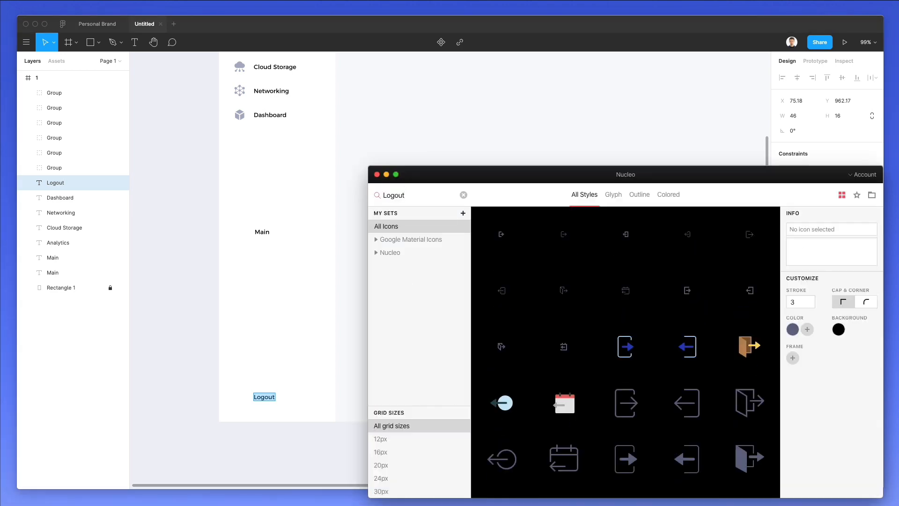
pyautogui.moveTo(509, 238); pyautogui.dragTo(255, 132)
pyautogui.scroll(5, 239, 128)
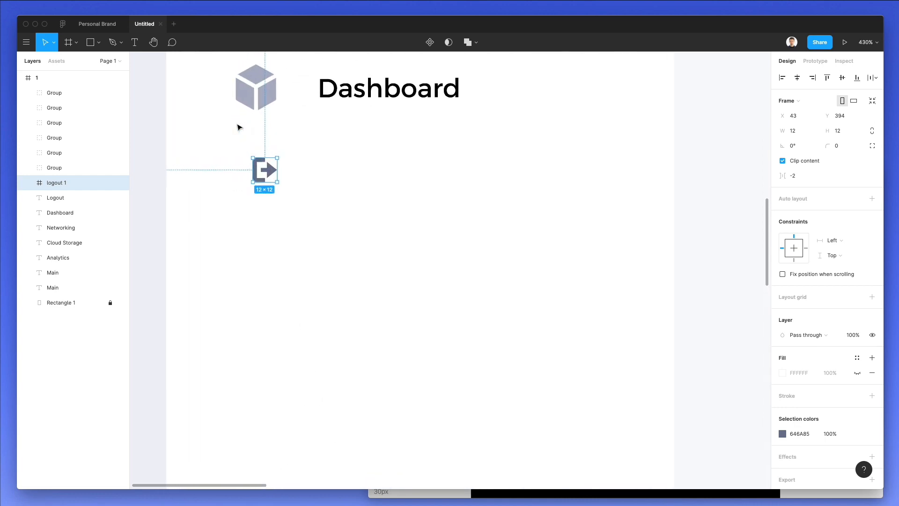
pyautogui.press('super+shift+g')
# Enlarge the logout icon, recolor it to the menu icons' A4A8BD and place it beside the Logout label.
pyautogui.moveTo(252, 157); pyautogui.dragTo(305, 375)
pyautogui.press('i')
pyautogui.click(269, 95)
pyautogui.scroll(-4, 300, 172)
pyautogui.click(301, 172)
pyautogui.moveTo(263, 336); pyautogui.dragTo(370, 399)
pyautogui.scroll(-3, 427, 306)
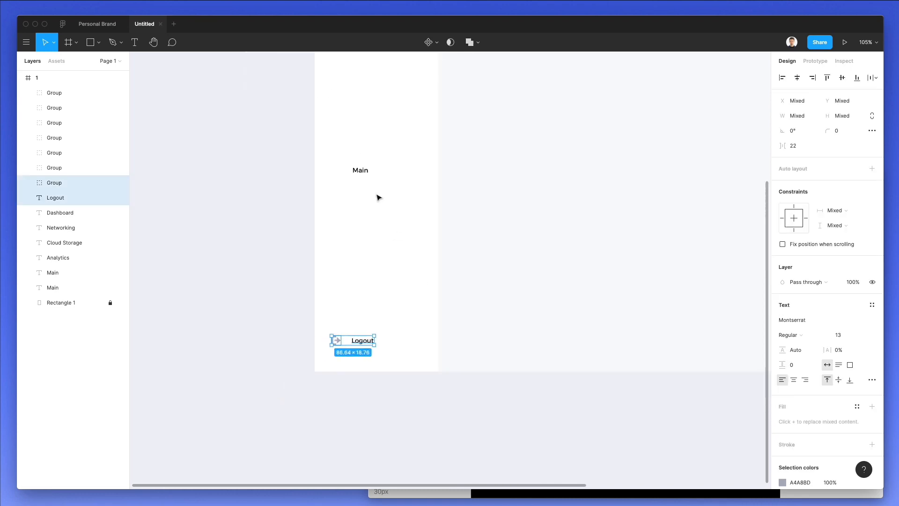
# Delete the leftover Main label above the Logout row.
pyautogui.moveTo(392, 160); pyautogui.dragTo(319, 206)
pyautogui.press('Delete')
pyautogui.scroll(3, 406, 283)
pyautogui.hscroll(5, 406, 283)
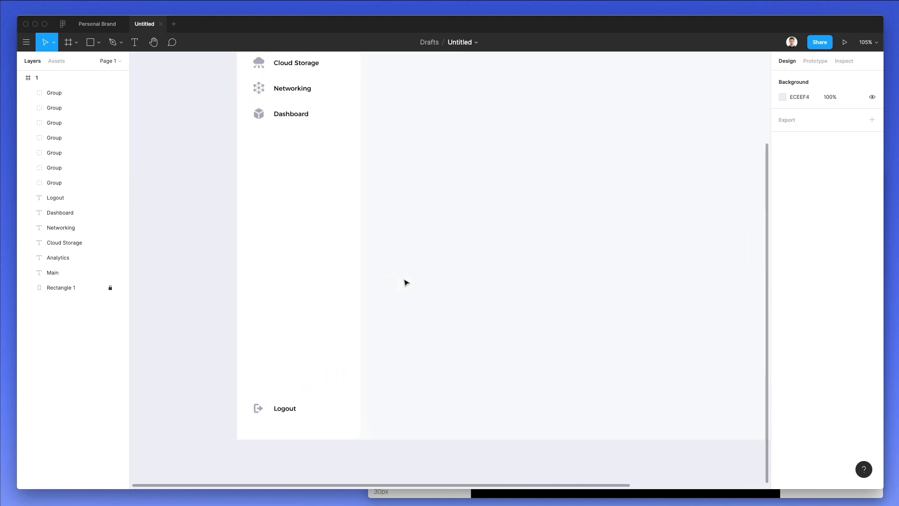
pyautogui.scroll(-3, 406, 282)
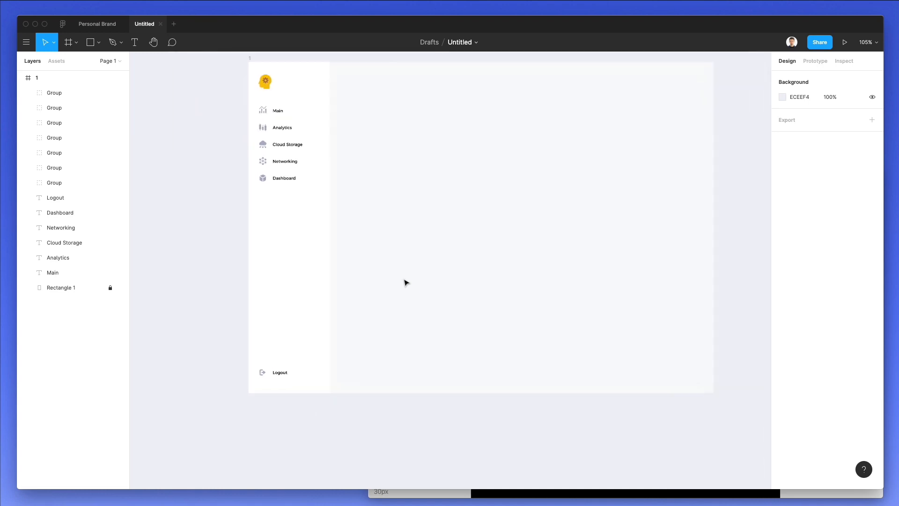
# Duplicate the Main menu label into the content area at about X 345, Y 54 and change its text to "Search".
pyautogui.scroll(5, 406, 283)
pyautogui.scroll(-2, 406, 282)
pyautogui.scroll(-3, 406, 282)
pyautogui.scroll(-5, 406, 282)
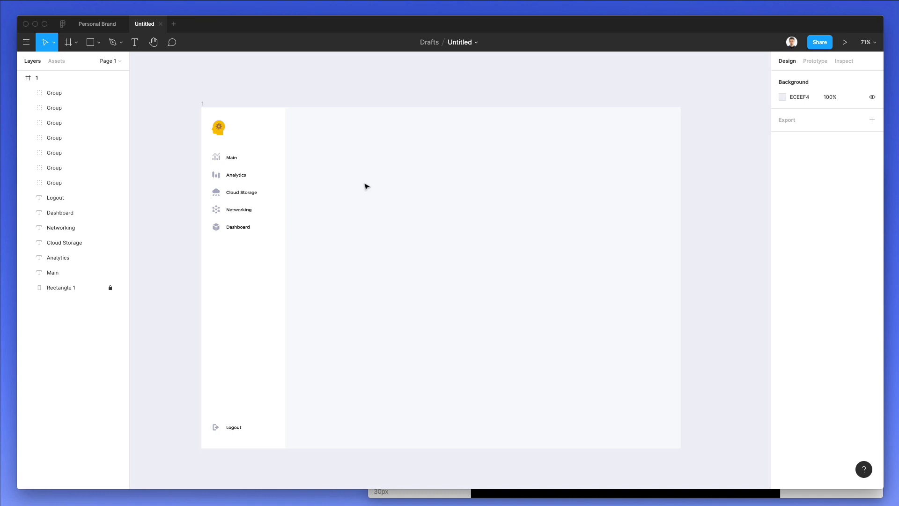
pyautogui.moveTo(233, 160); pyautogui.dragTo(321, 129)
pyautogui.scroll(3, 350, 128)
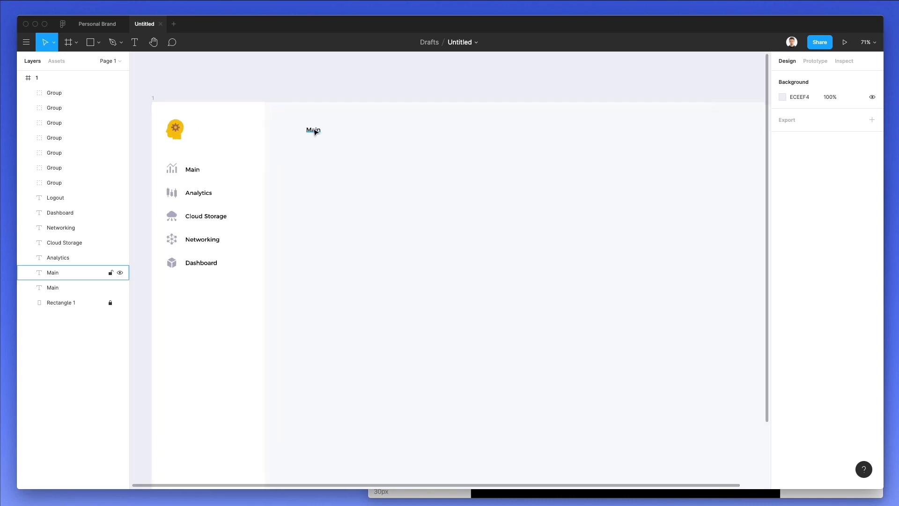
pyautogui.doubleClick(314, 129)
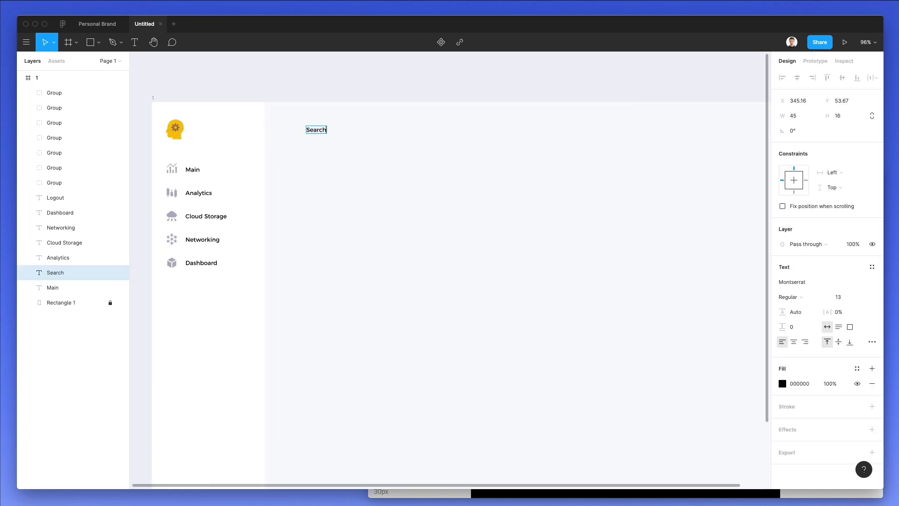
pyautogui.hscroll(-1, 373, 127)
# Draw a rectangle about 321 × 58 around the Search label and send it to the back of the layer stack.
pyautogui.press('r')
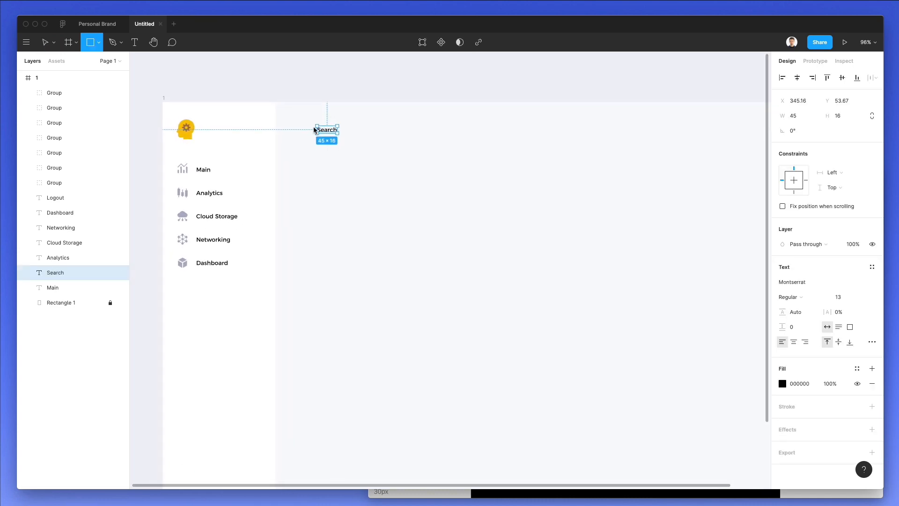
pyautogui.moveTo(293, 118); pyautogui.dragTo(437, 144)
pyautogui.press('super+bracketleft')
pyautogui.press('super+bracketleft')
pyautogui.press('super+bracketleft')
pyautogui.press('super+bracketleft')
pyautogui.press('super+bracketleft')
pyautogui.press('super+bracketleft')
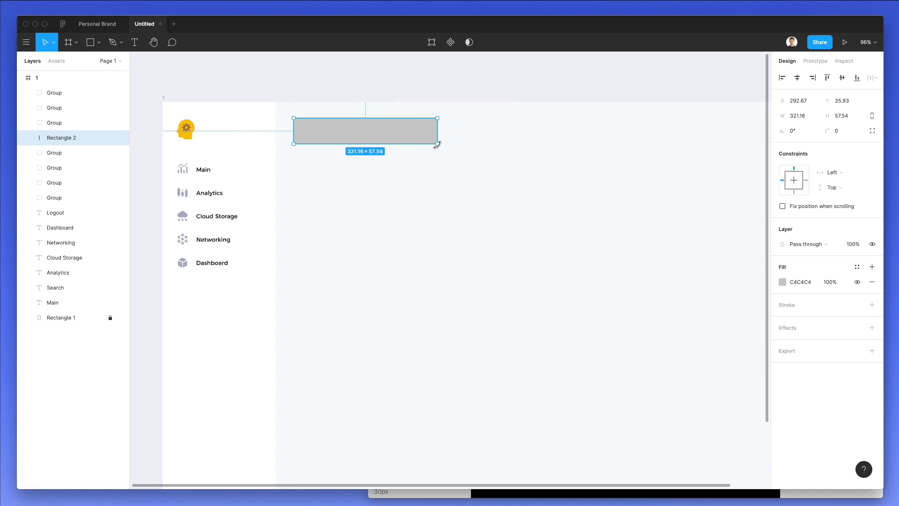
pyautogui.press('super+bracketleft')
pyautogui.press('super+bracketleft')
pyautogui.press('super+bracketleft')
pyautogui.press('super+bracketleft')
pyautogui.press('super+bracketleft')
pyautogui.press('super+bracketleft')
pyautogui.press('super+bracketleft')
pyautogui.press('super+bracketleft')
pyautogui.press('super+bracketleft')
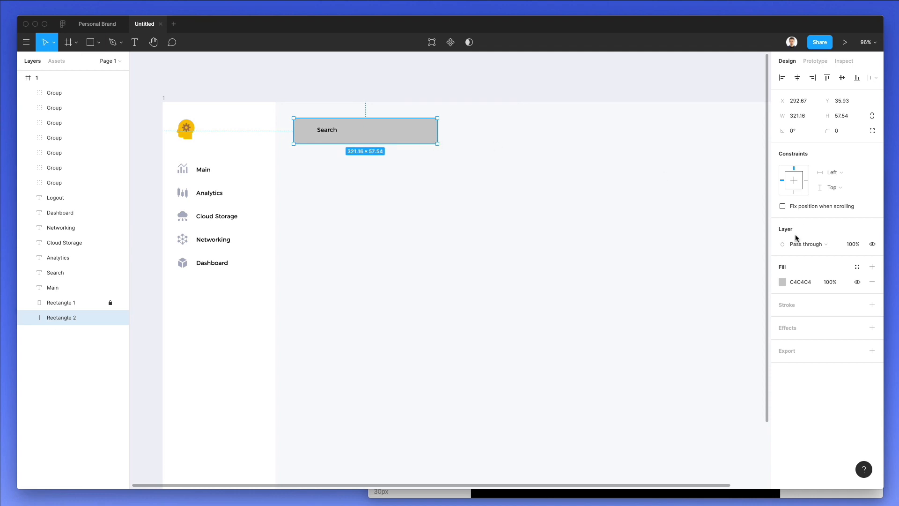
# Fill the rectangle behind the Search label with white FFFFFF and round its corners to a radius of about 11.
pyautogui.click(783, 282)
pyautogui.moveTo(692, 279); pyautogui.dragTo(513, 149)
pyautogui.click(701, 185)
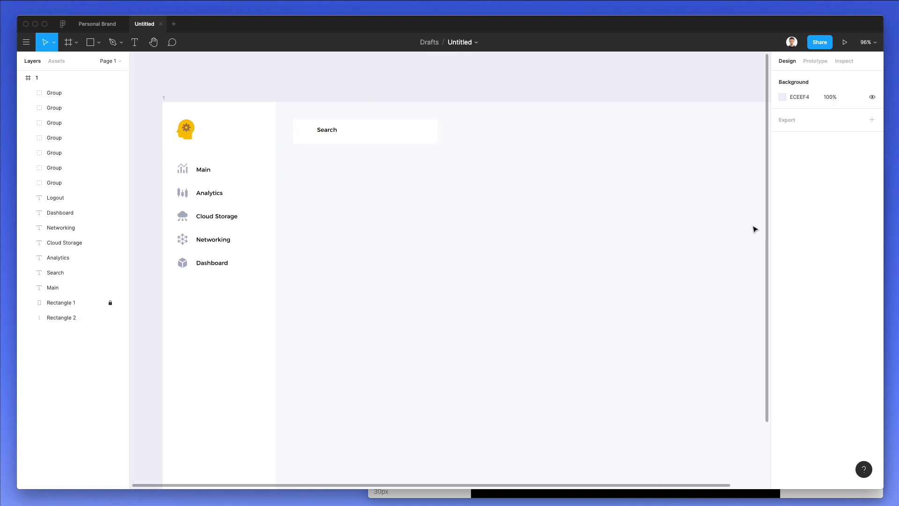
pyautogui.click(351, 137)
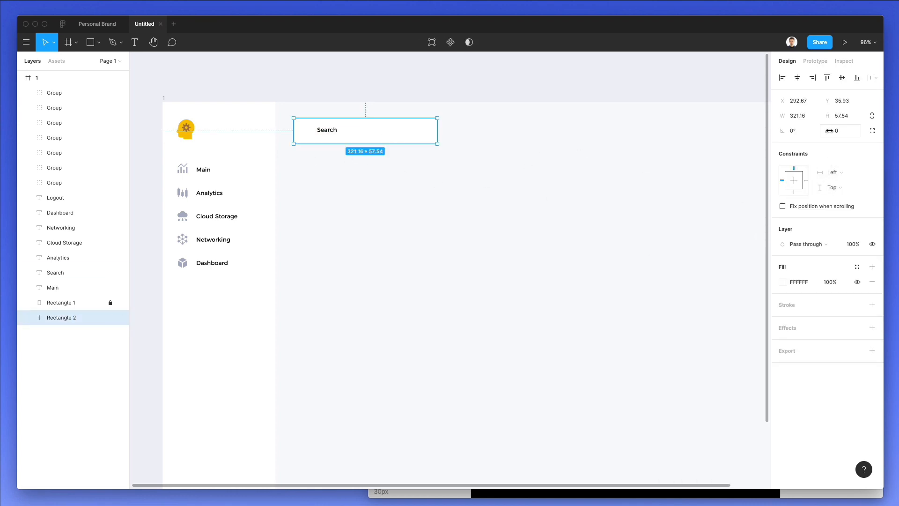
pyautogui.moveTo(830, 131); pyautogui.dragTo(843, 133)
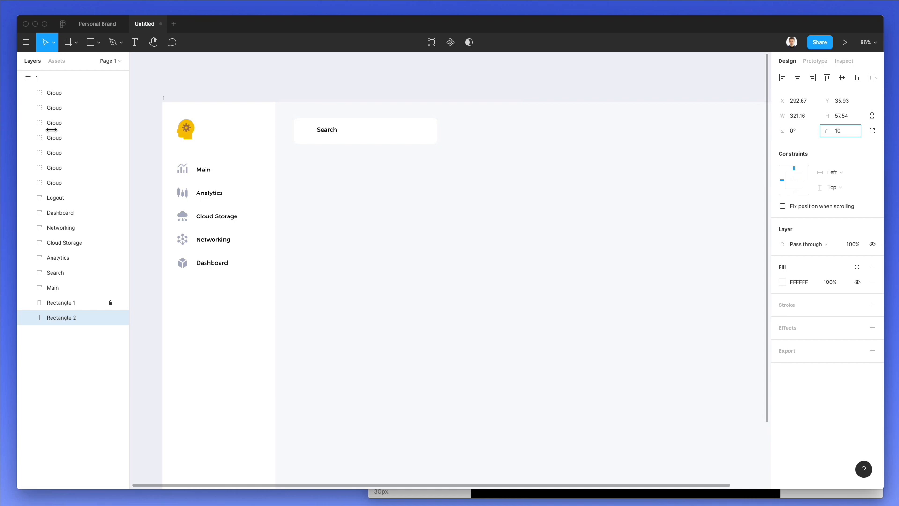
pyautogui.click(353, 99)
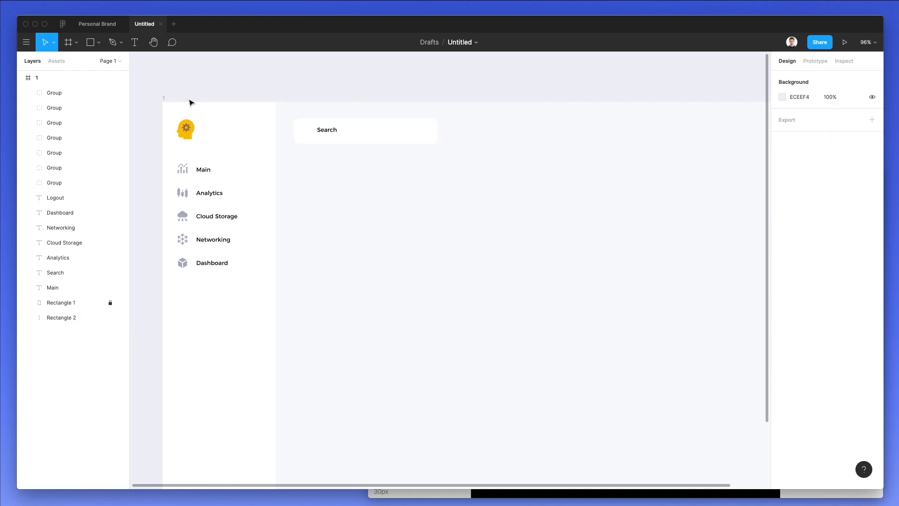
# Darken the dashboard frame's background fill to F2F4F8.
pyautogui.click(163, 99)
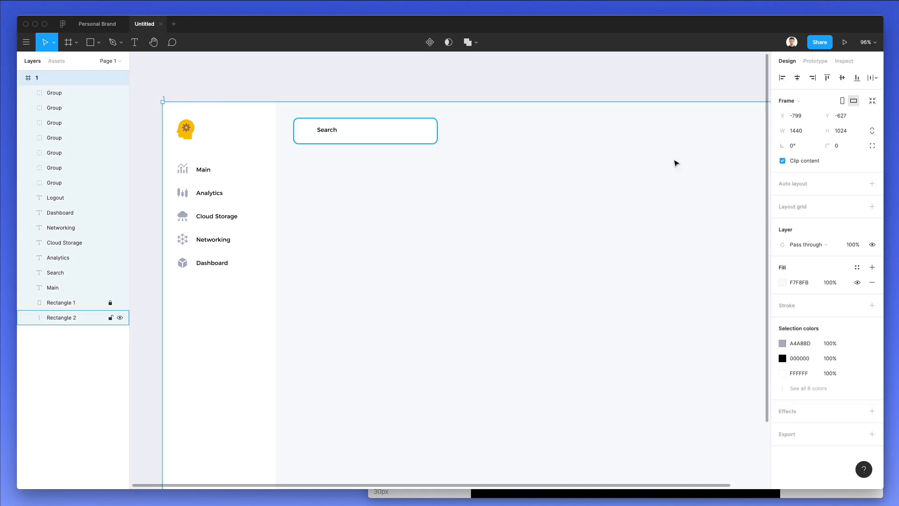
pyautogui.click(782, 282)
pyautogui.moveTo(658, 255); pyautogui.dragTo(660, 258)
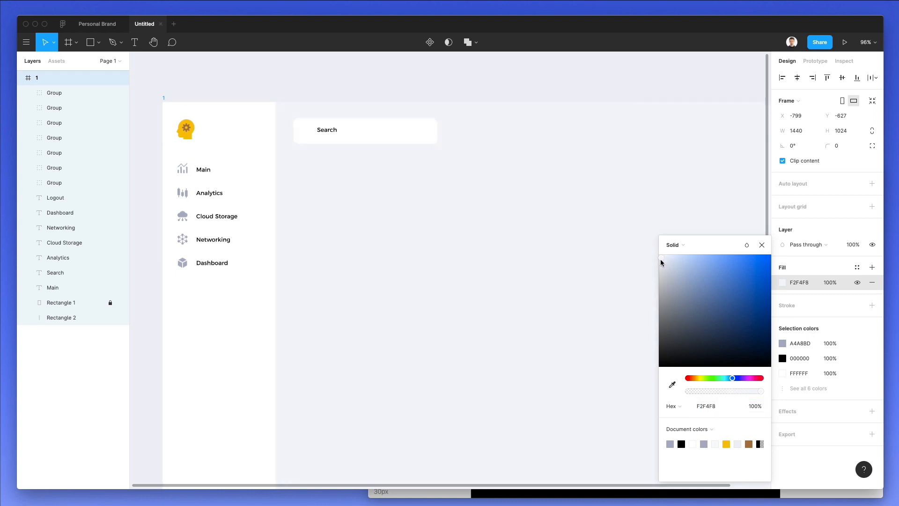
pyautogui.click(507, 229)
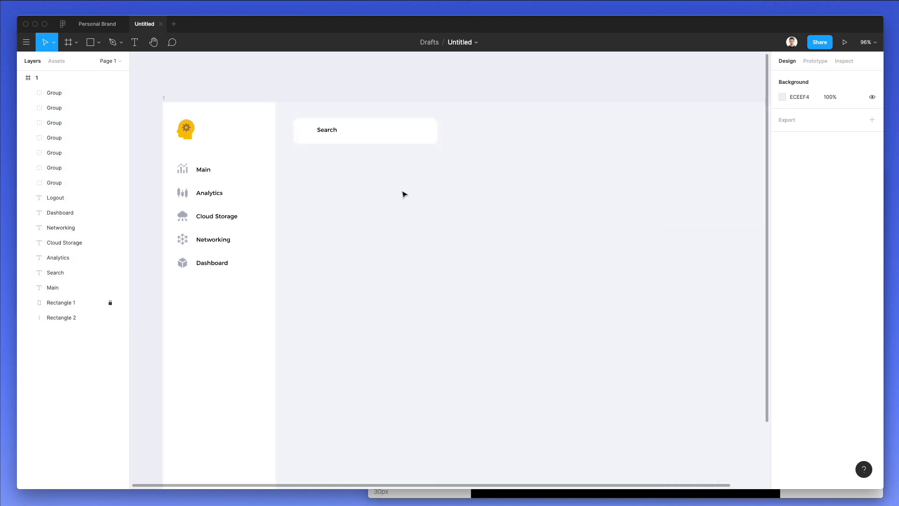
# Select the locked white sidebar rectangle and set its width to 242.19.
pyautogui.rightClick(257, 157)
pyautogui.moveTo(288, 161)
pyautogui.click(373, 171)
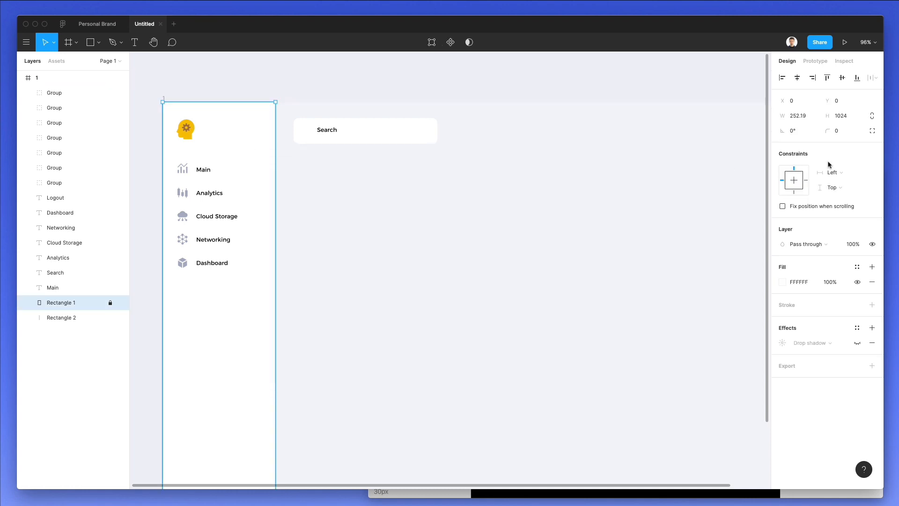
pyautogui.click(810, 119)
pyautogui.hotkey('shift', 'Down')
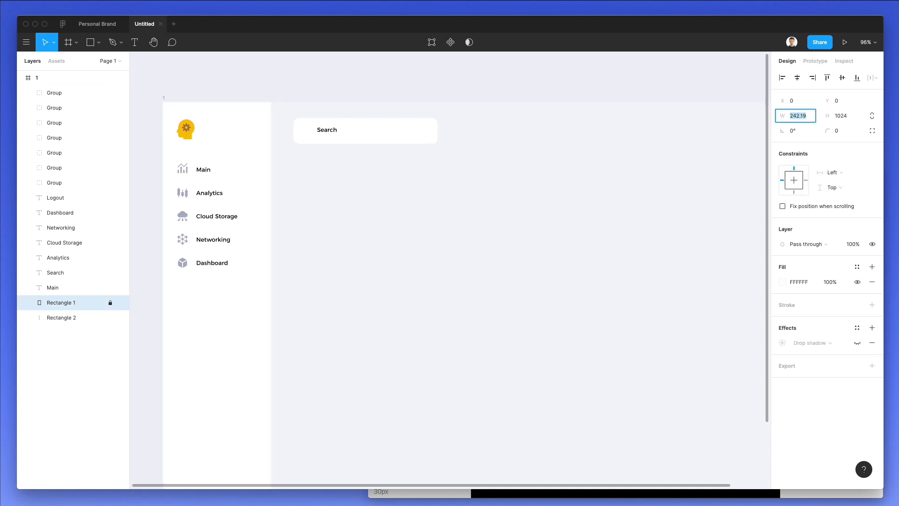
pyautogui.click(480, 209)
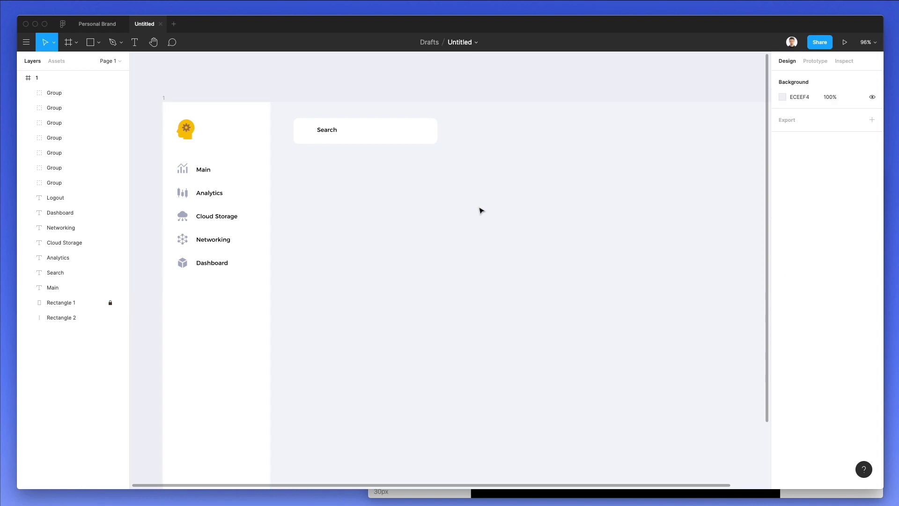
# Move all the sidebar icons and labels, from the yellow head icon to Logout, 6 px right.
pyautogui.scroll(-1, 480, 208)
pyautogui.hotkey('shift', '1')
pyautogui.moveTo(233, 120); pyautogui.dragTo(315, 444)
pyautogui.press('Right')
pyautogui.press('Right')
pyautogui.press('Right')
pyautogui.press('Right')
pyautogui.press('Right')
pyautogui.press('Right')
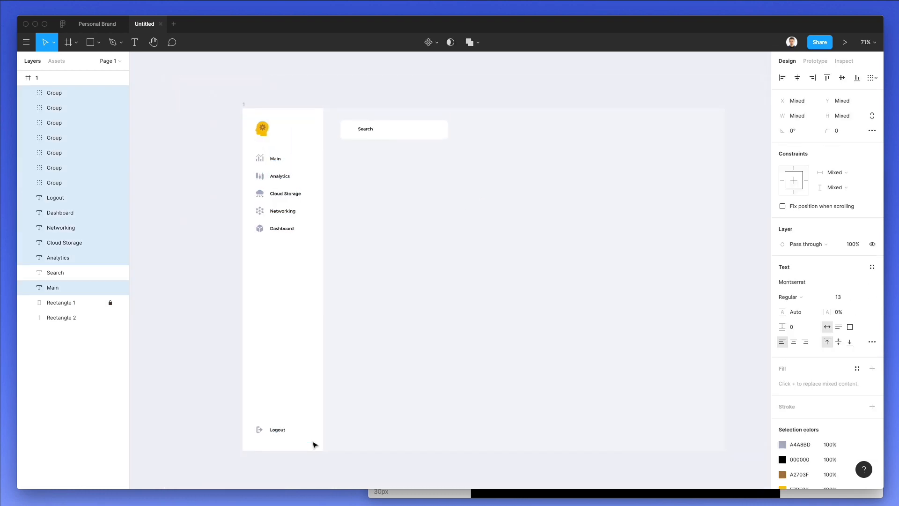
pyautogui.click(463, 197)
# Reduce the white search box's height to about 52 and select it together with the Search label.
pyautogui.scroll(5, 400, 107)
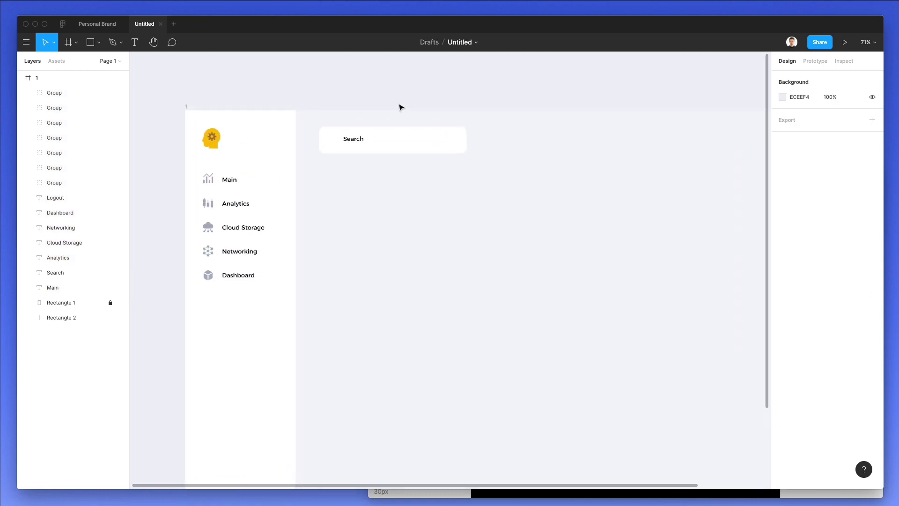
pyautogui.click(389, 169)
pyautogui.moveTo(390, 168); pyautogui.dragTo(379, 165)
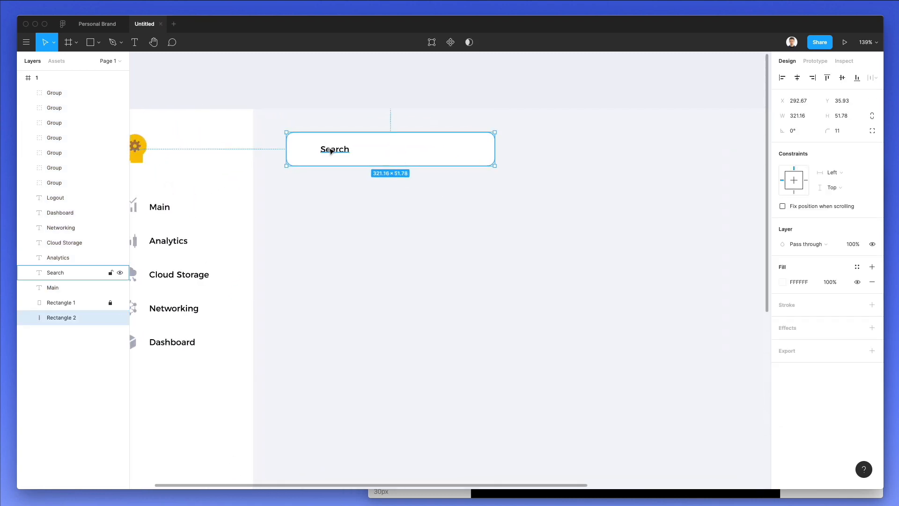
pyautogui.click(333, 149)
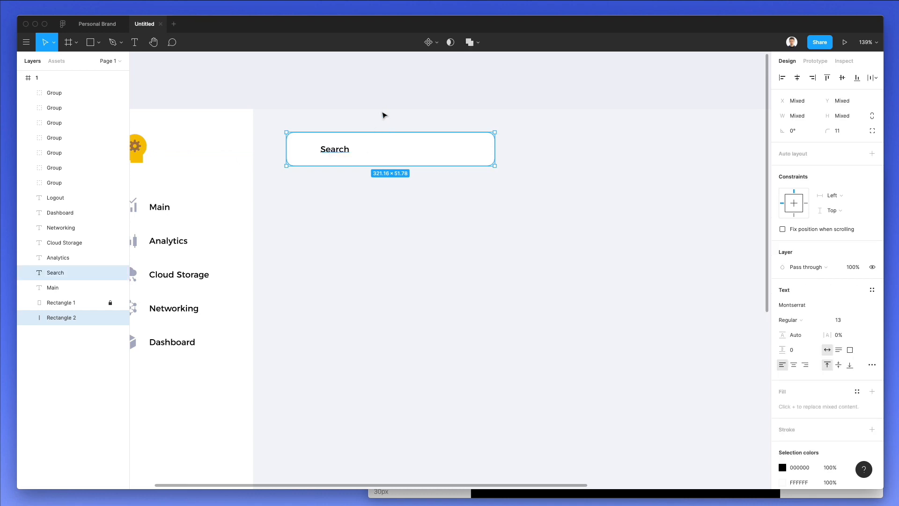
# Switch to Nucleo, search for "search", place the 12 px magnifier icon before the Search label and ungroup its frame.
pyautogui.click(536, 476)
pyautogui.click(509, 500)
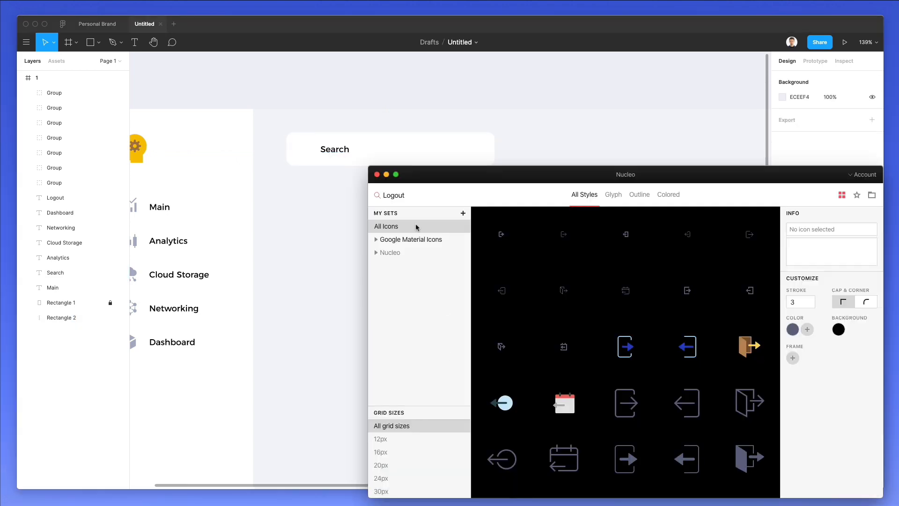
pyautogui.click(404, 200)
pyautogui.write('search')
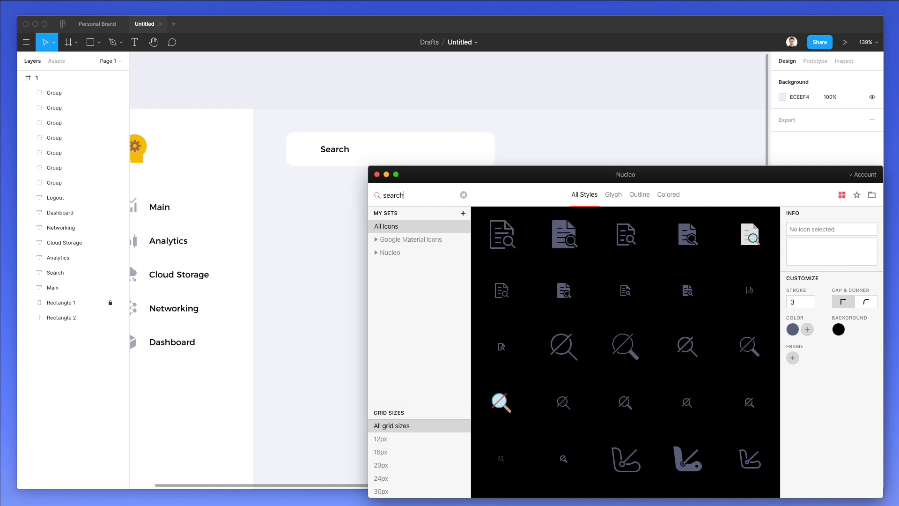
pyautogui.scroll(-6, 693, 337)
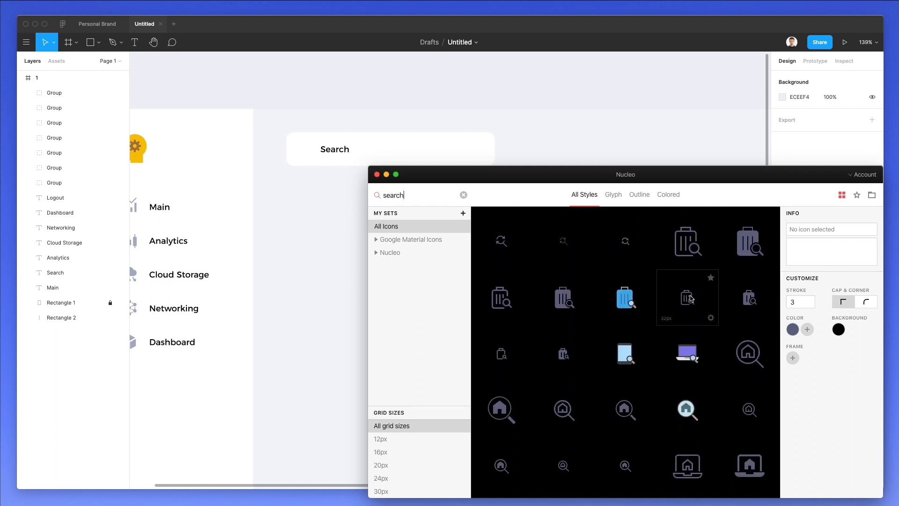
pyautogui.scroll(-5, 688, 300)
pyautogui.scroll(-1, 691, 297)
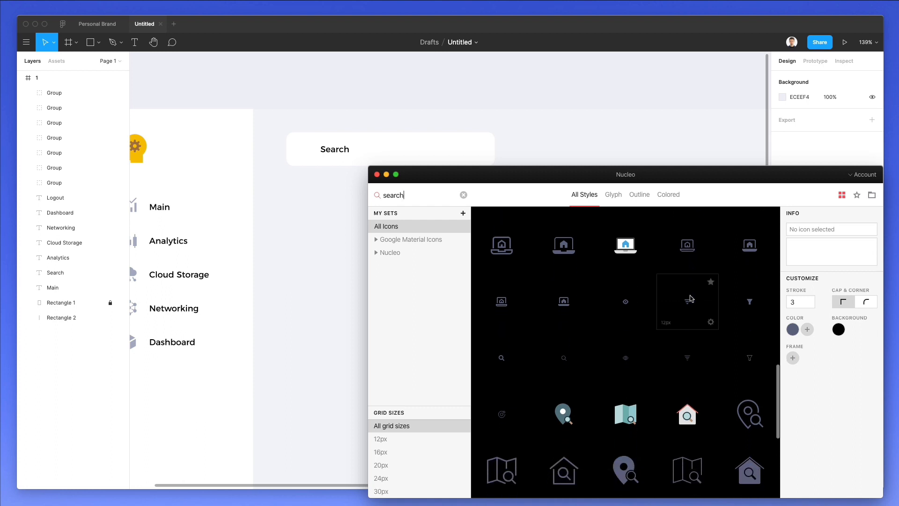
pyautogui.moveTo(309, 154); pyautogui.dragTo(309, 153)
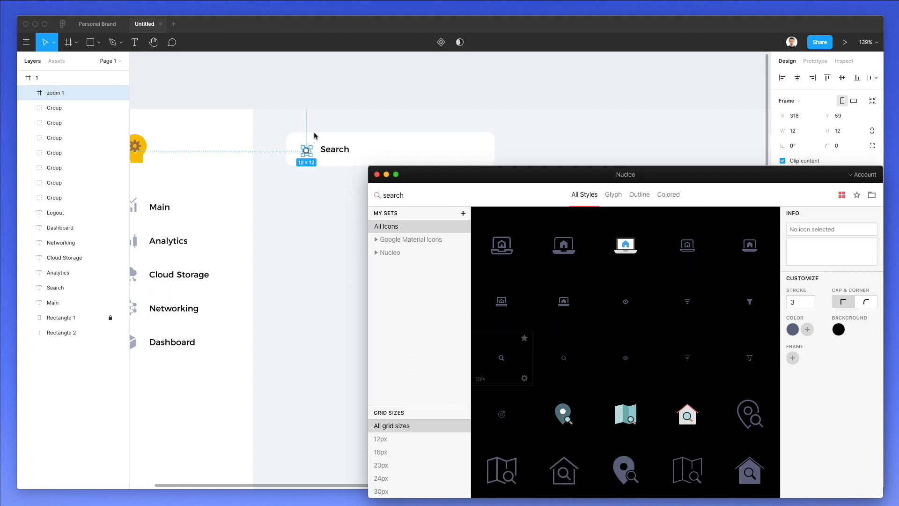
pyautogui.press('super+shift+g')
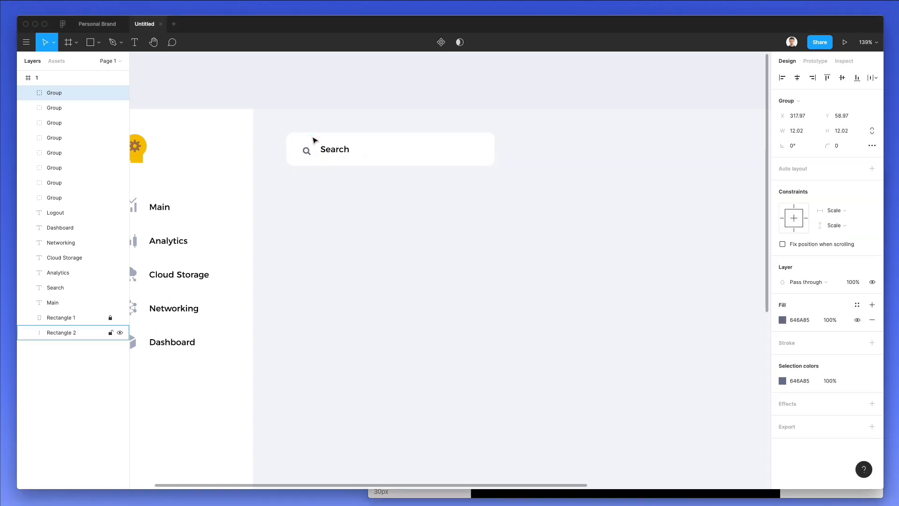
# Recolor the magnifier icon to the menu icons' A4A8BD, enlarge it to about 17 px and move it up 1 px.
pyautogui.scroll(-5, 288, 156)
pyautogui.scroll(5, 193, 182)
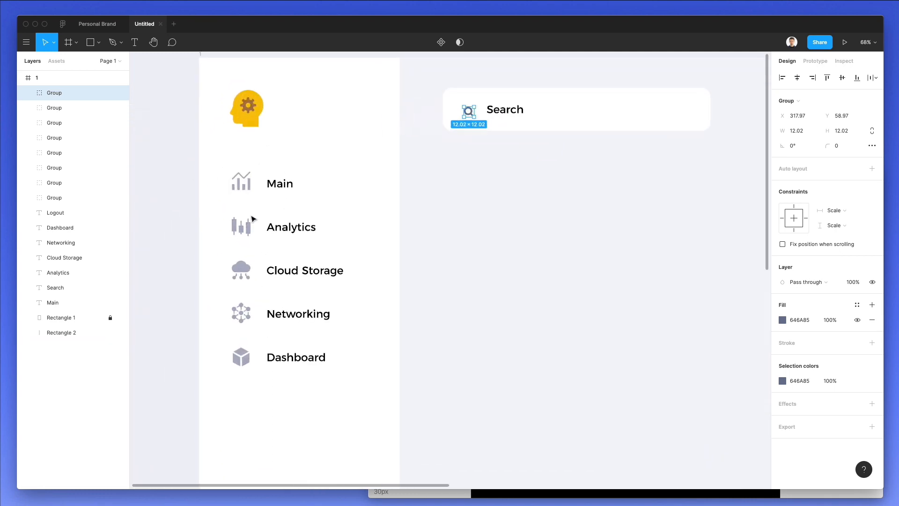
pyautogui.press('i')
pyautogui.click(243, 265)
pyautogui.scroll(1, 476, 139)
pyautogui.scroll(2, 477, 140)
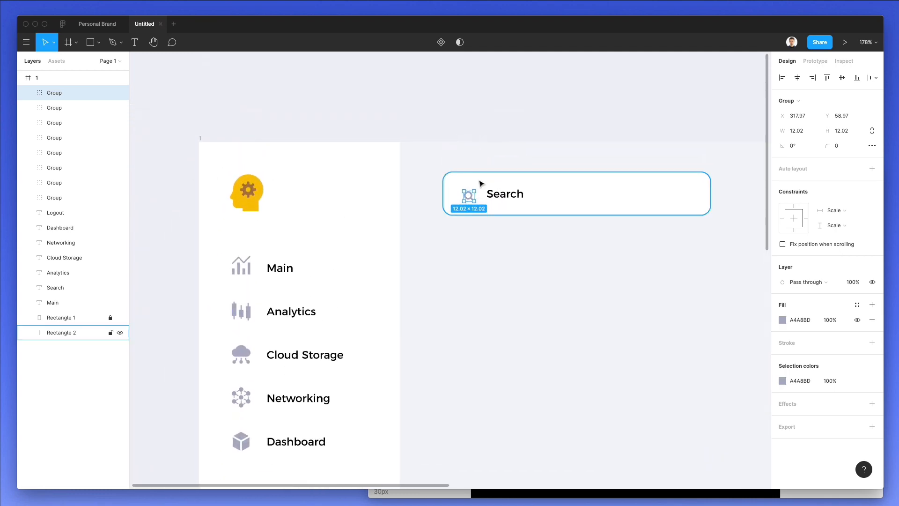
pyautogui.moveTo(475, 192); pyautogui.dragTo(479, 187)
pyautogui.press('Up')
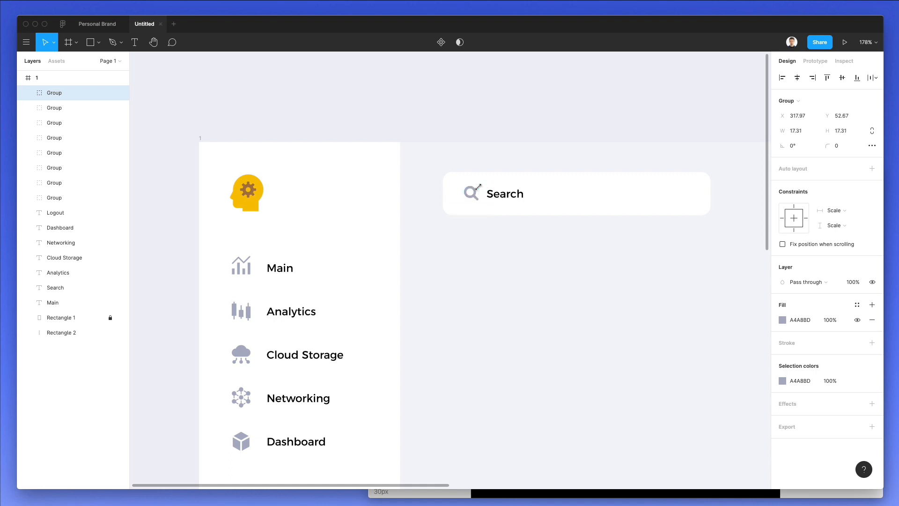
# Move the magnifier icon and the Search label together slightly left inside the search box.
pyautogui.keyDown('shift'); pyautogui.click(511, 196); pyautogui.keyUp('shift')
pyautogui.moveTo(510, 195); pyautogui.dragTo(509, 196)
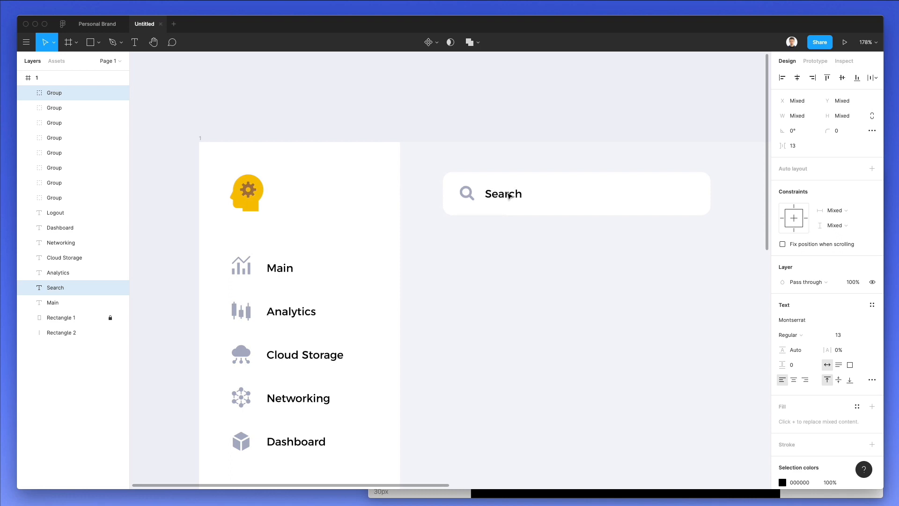
pyautogui.click(523, 147)
pyautogui.scroll(-5, 523, 147)
pyautogui.hscroll(5, 523, 148)
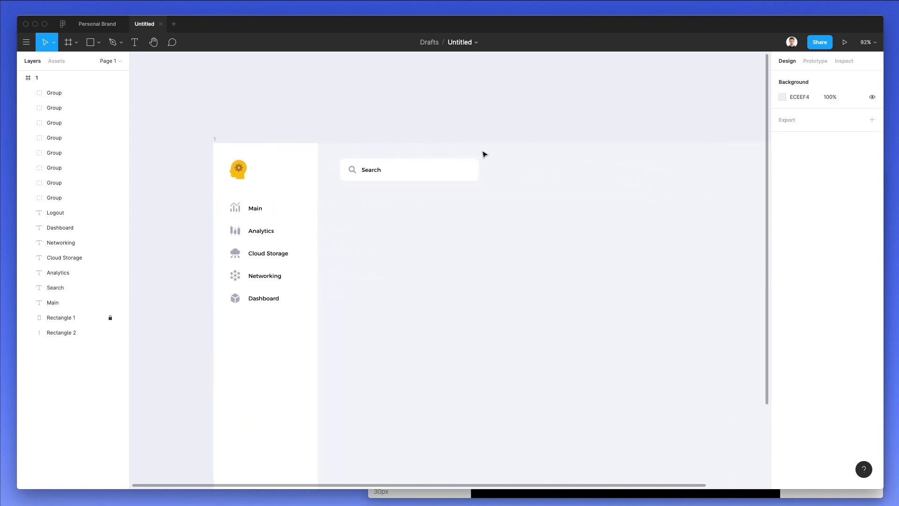
# Recolor the Search label with the magnifier icon's A4A8BD by sampling its color.
pyautogui.click(434, 163)
pyautogui.scroll(5, 434, 162)
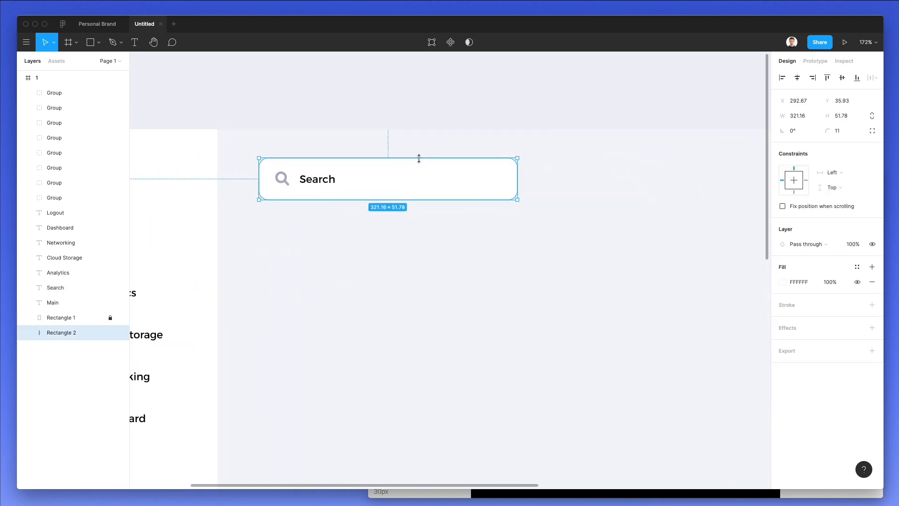
pyautogui.click(312, 184)
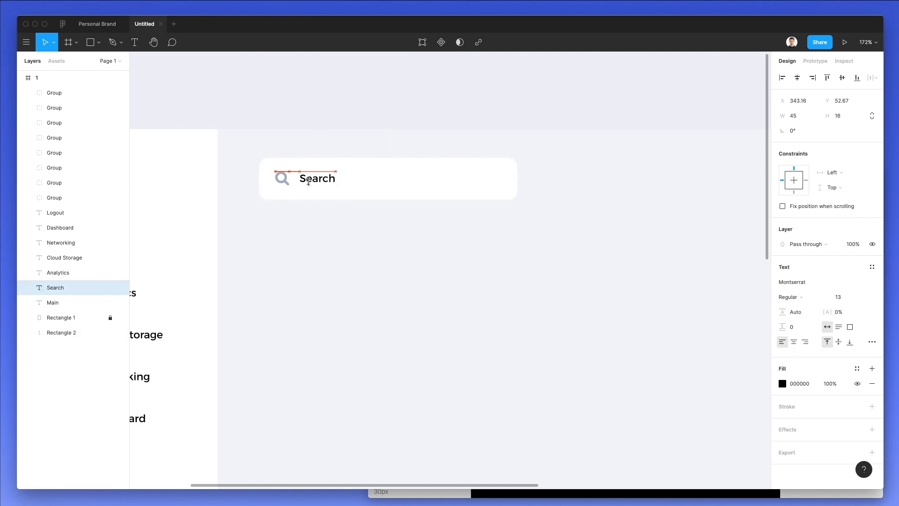
pyautogui.press('i')
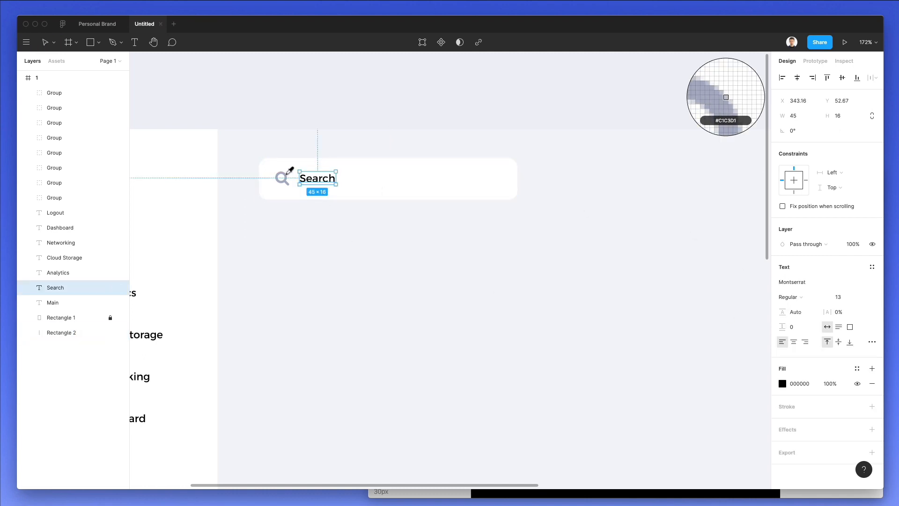
pyautogui.click(286, 174)
pyautogui.click(395, 92)
pyautogui.scroll(-5, 421, 101)
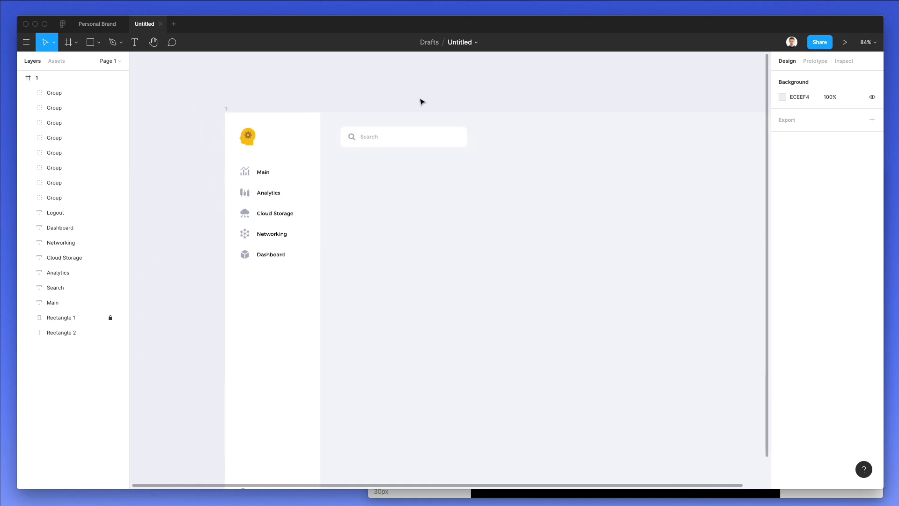
# Reduce the search box's height to about 49 and nudge it slightly left together with its icon and label.
pyautogui.hscroll(2, 422, 102)
pyautogui.click(353, 133)
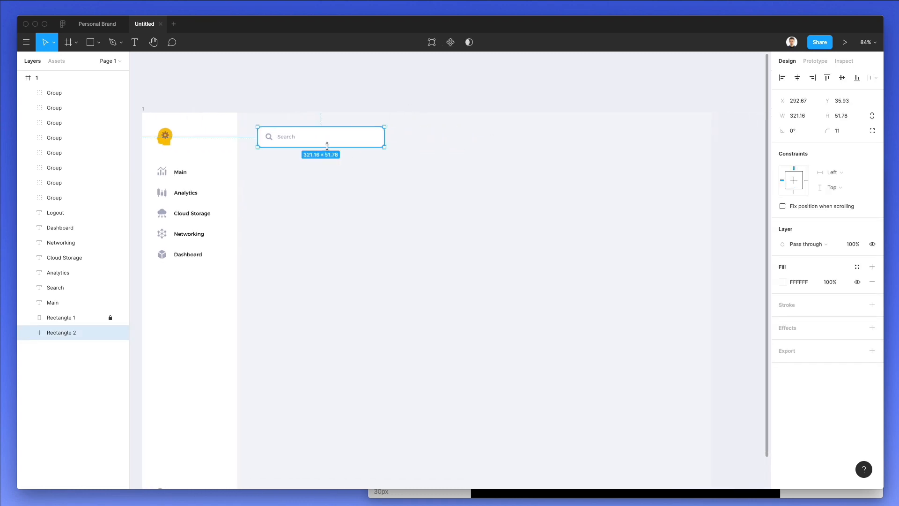
pyautogui.press('Down')
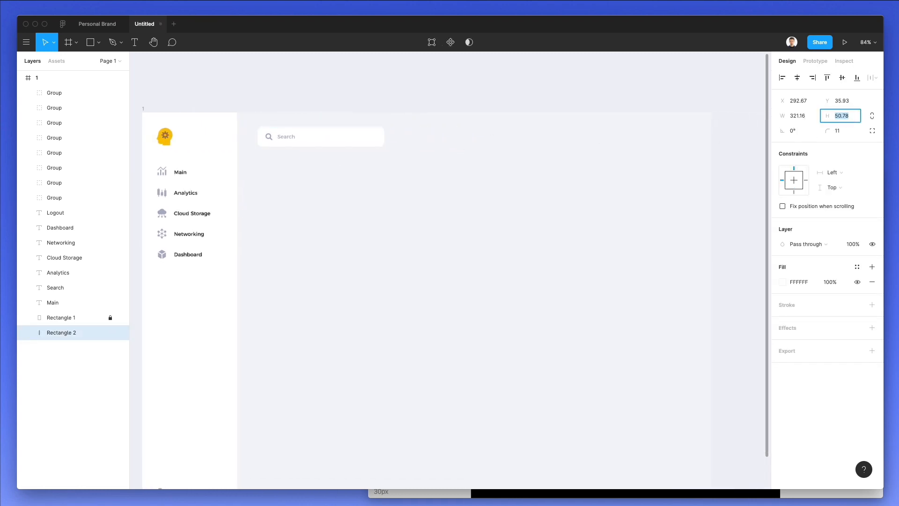
pyautogui.press('Return')
pyautogui.moveTo(447, 123); pyautogui.dragTo(257, 164)
pyautogui.press('Left')
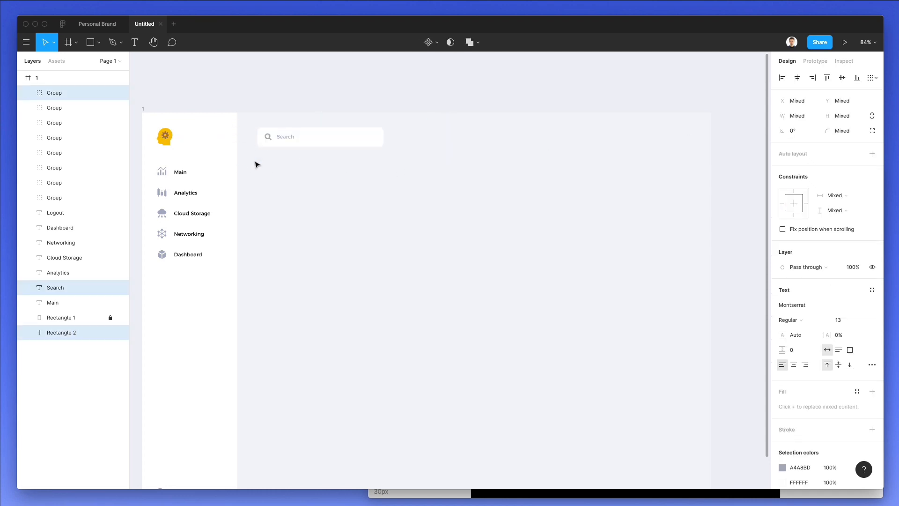
# Duplicate the search box toward the header's right end and narrow the copy to a tile about 48 × 49.
pyautogui.click(484, 185)
pyautogui.moveTo(349, 147); pyautogui.dragTo(616, 143)
pyautogui.moveTo(532, 136); pyautogui.dragTo(639, 135)
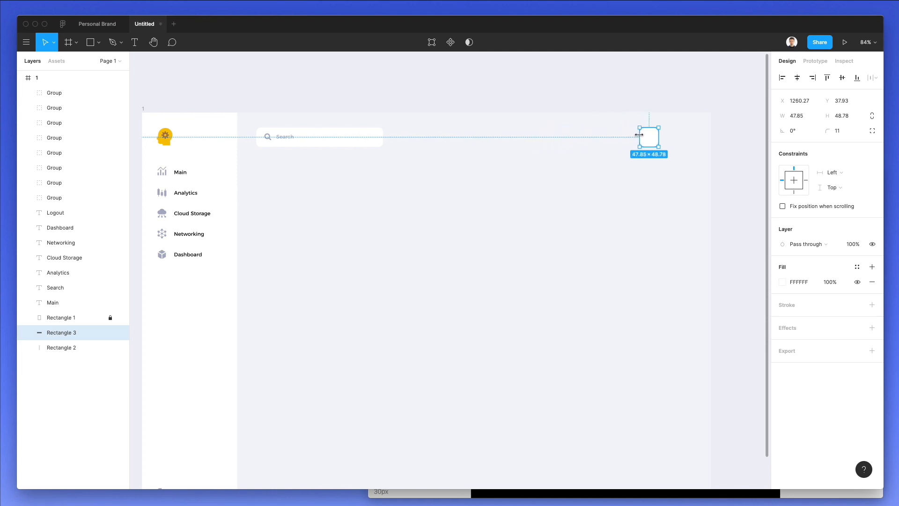
# Switch to Nucleo, search for "notifica" and place the 12 px bell icon beside the small white tile in the Figma header.
pyautogui.click(642, 493)
pyautogui.write('notifica')
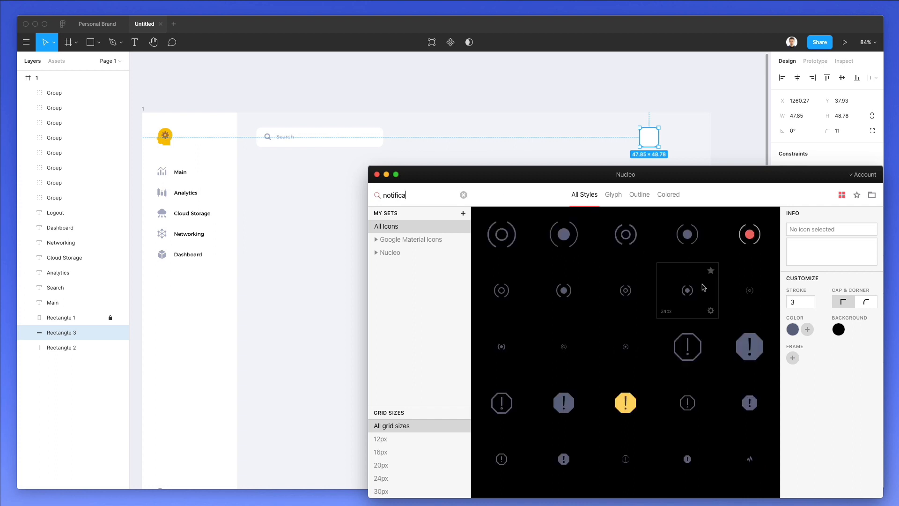
pyautogui.scroll(-3, 700, 293)
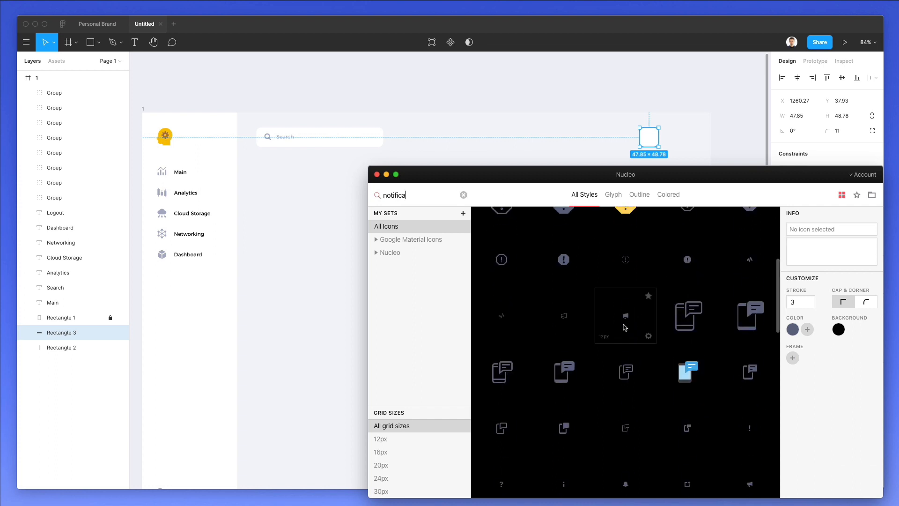
pyautogui.scroll(-3, 625, 327)
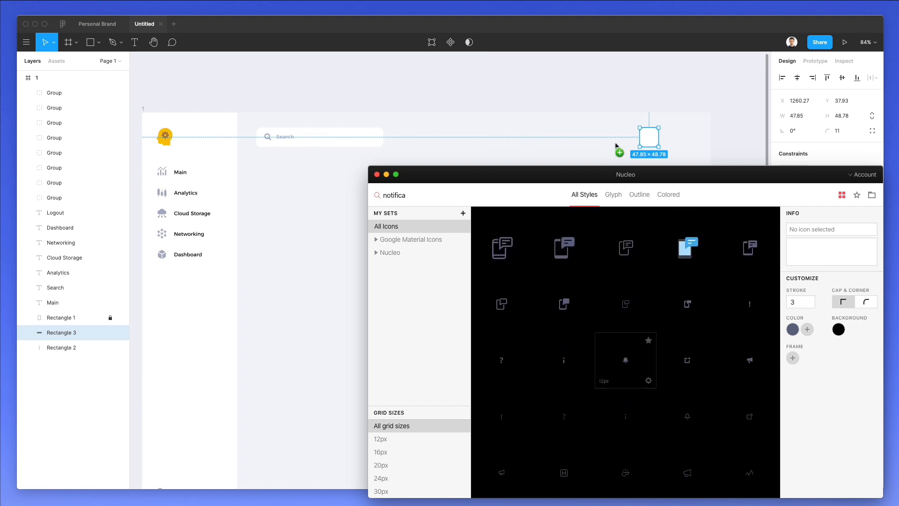
pyautogui.moveTo(630, 140); pyautogui.dragTo(629, 121)
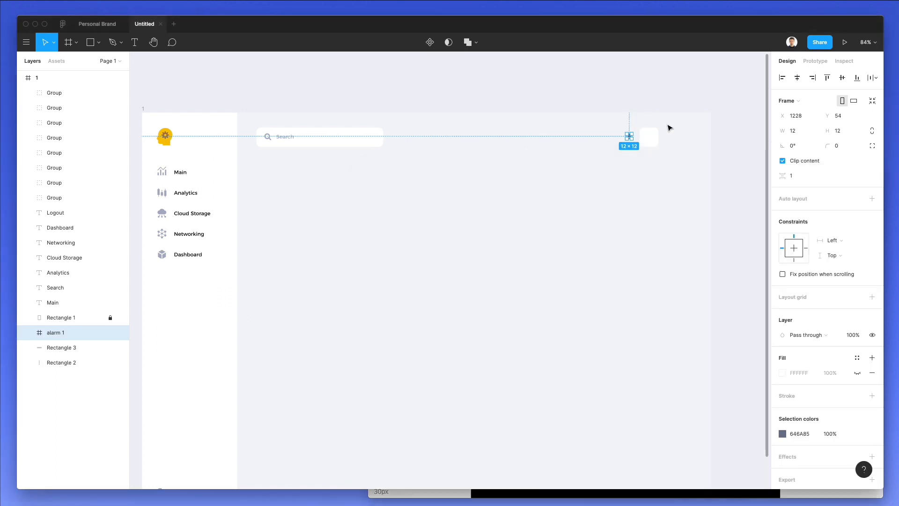
# Enlarge the bell icon to about 21 px, center it on the white tile and ungroup its frame.
pyautogui.scroll(10, 669, 126)
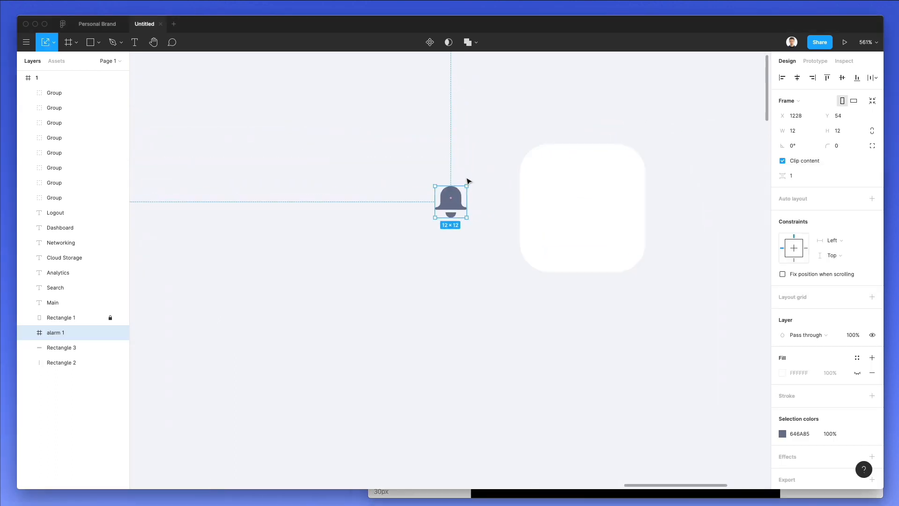
pyautogui.moveTo(467, 186); pyautogui.dragTo(589, 201)
pyautogui.press('Right')
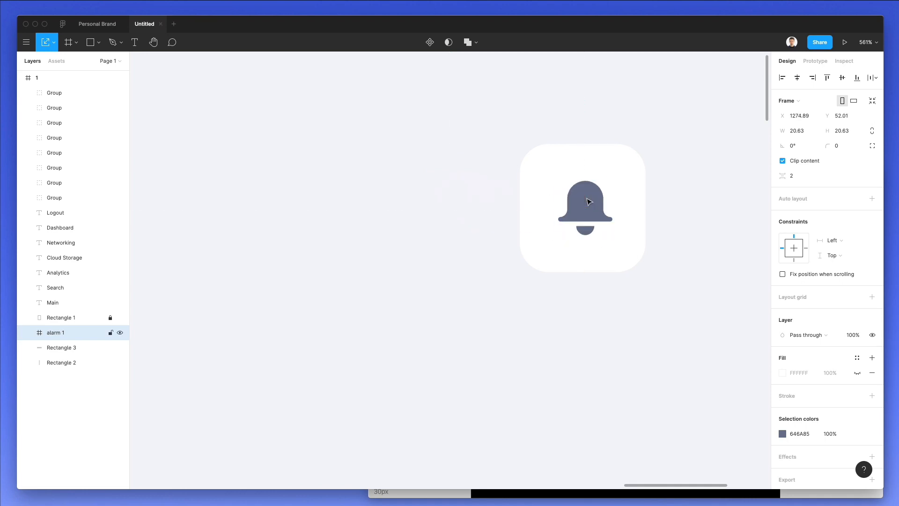
pyautogui.press('super+shift+g')
# Recolor the bell icon with the magnifier icon's A4A8BD by sampling its color.
pyautogui.scroll(-8, 588, 202)
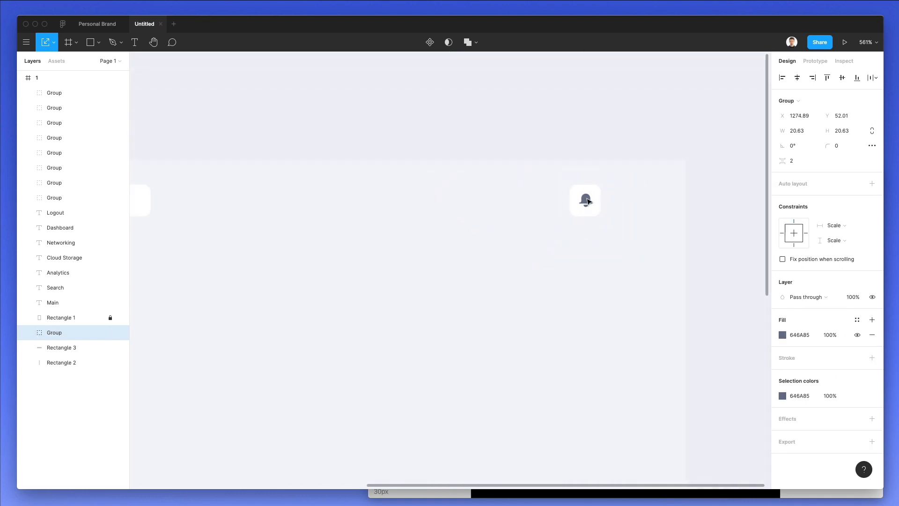
pyautogui.hscroll(-5, 580, 201)
pyautogui.press('i')
pyautogui.click(202, 199)
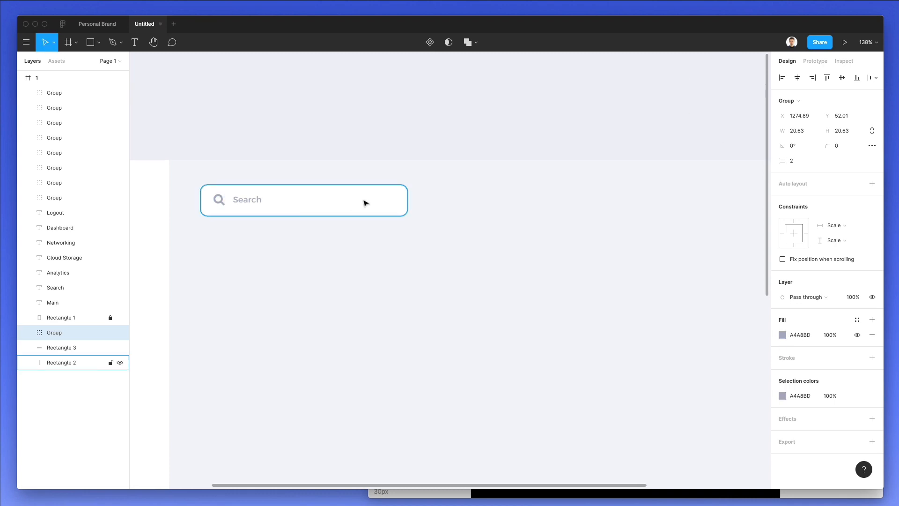
pyautogui.hscroll(5, 364, 202)
pyautogui.hscroll(2, 364, 203)
pyautogui.click(340, 209)
pyautogui.hscroll(-5, 341, 209)
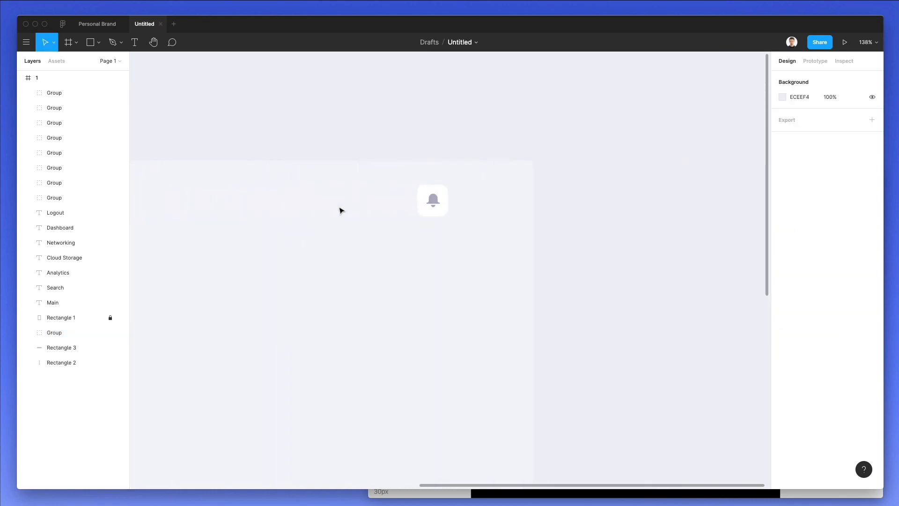
# Duplicate the bell tile to its right and delete the bell icon from the copy.
pyautogui.moveTo(467, 177); pyautogui.dragTo(388, 248)
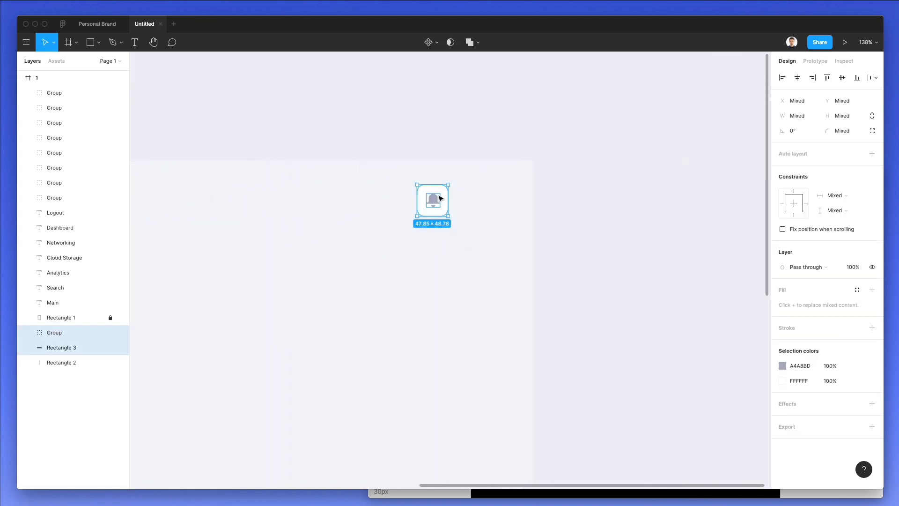
pyautogui.keyDown('alt'); pyautogui.moveTo(436, 200); pyautogui.dragTo(477, 198); pyautogui.keyUp('alt')
pyautogui.moveTo(457, 162); pyautogui.dragTo(510, 239)
pyautogui.click(509, 218)
pyautogui.click(474, 202)
pyautogui.press('Delete')
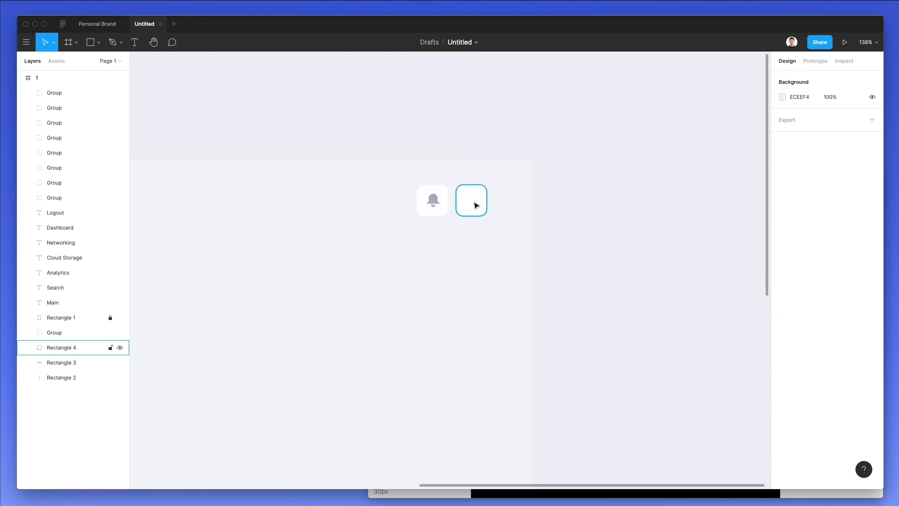
# Move the bell tile with its icon left and place the empty tile close beside it.
pyautogui.moveTo(403, 169); pyautogui.dragTo(400, 201)
pyautogui.click(451, 184)
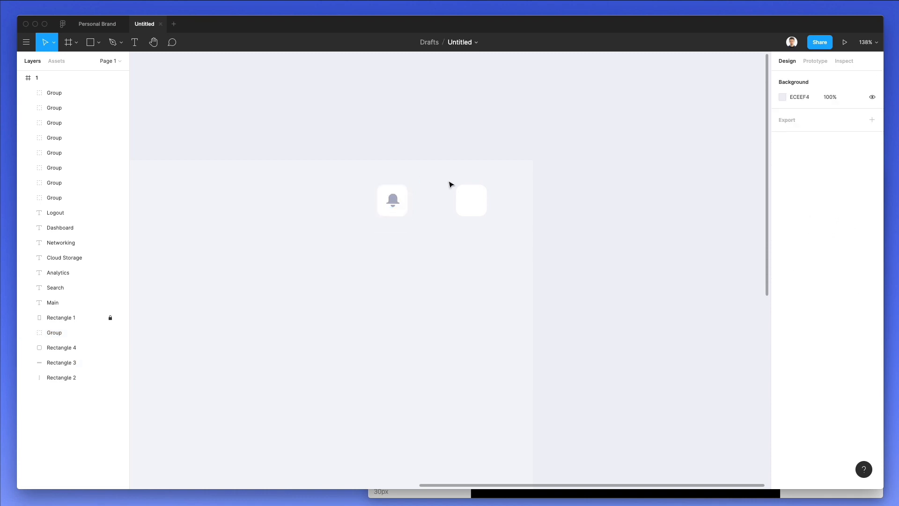
pyautogui.moveTo(471, 199); pyautogui.dragTo(432, 199)
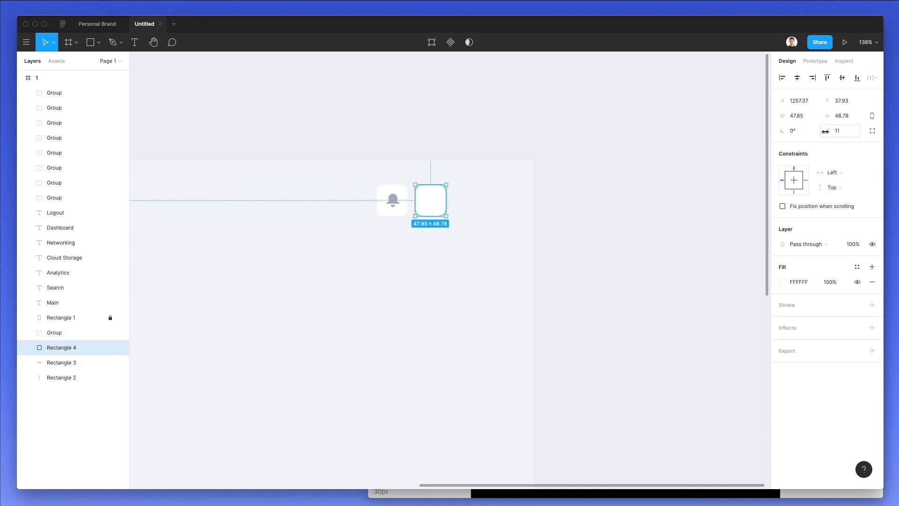
# Turn the empty tile into a circle with corner radius 91, shrink it to about 38 × 39 and move it 8 px left.
pyautogui.moveTo(826, 132); pyautogui.dragTo(368, 131)
pyautogui.moveTo(712, 135); pyautogui.dragTo(712, 136)
pyautogui.moveTo(443, 202); pyautogui.dragTo(447, 188)
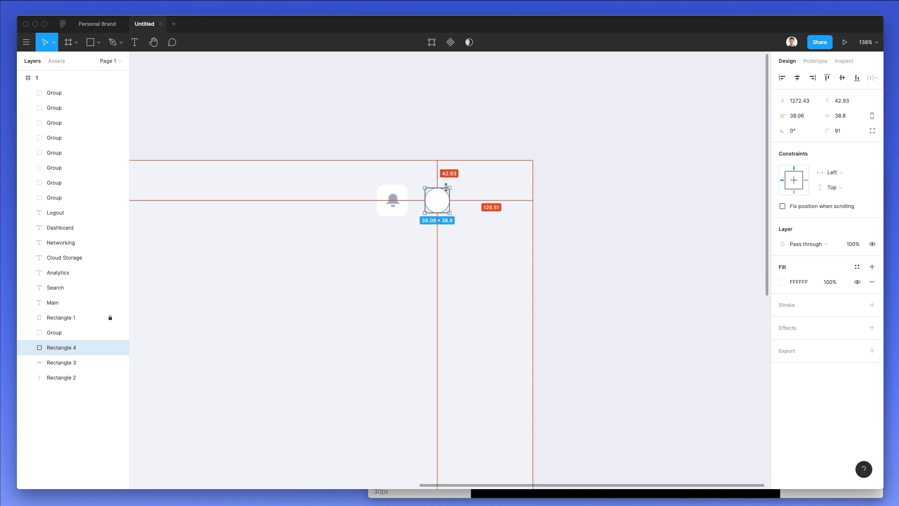
pyautogui.press('Left')
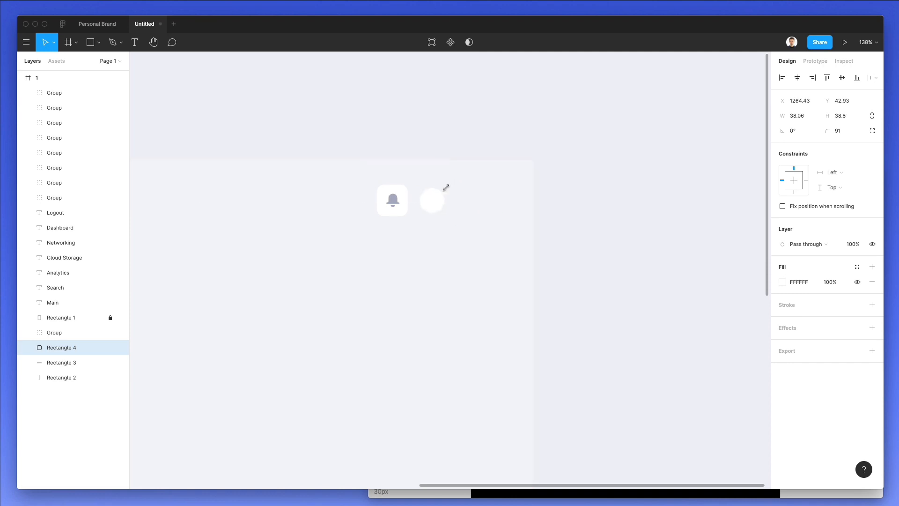
# Fill the white circle with the first man's photo from the Unsplash plugin's portrait category and close the plugin.
pyautogui.click(26, 43)
pyautogui.moveTo(72, 108)
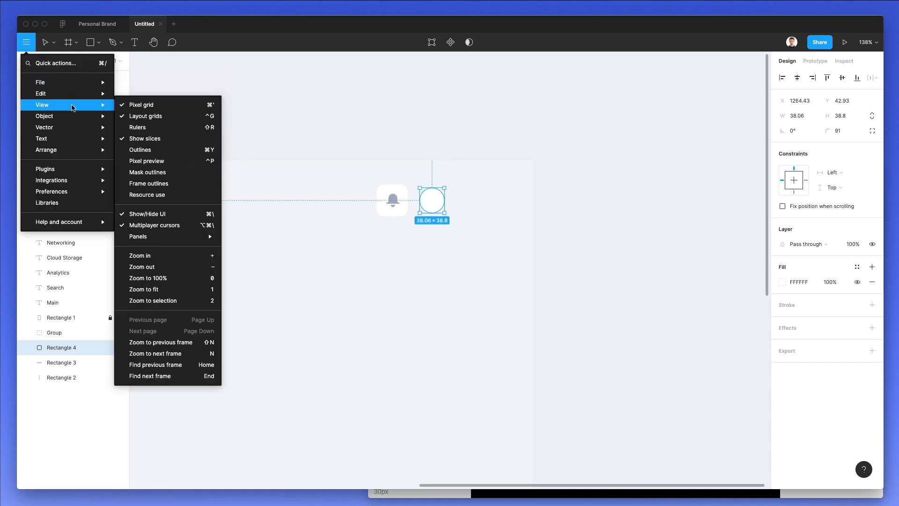
pyautogui.moveTo(72, 130)
pyautogui.moveTo(73, 169)
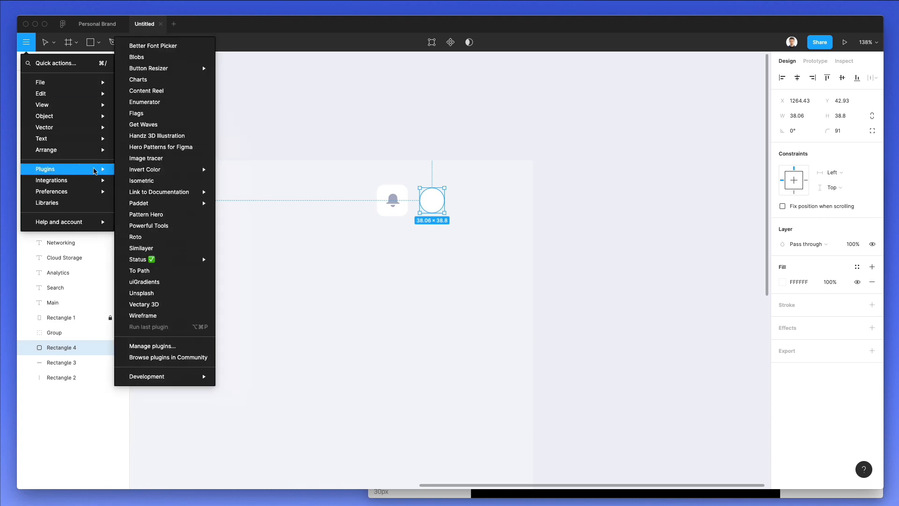
pyautogui.click(166, 294)
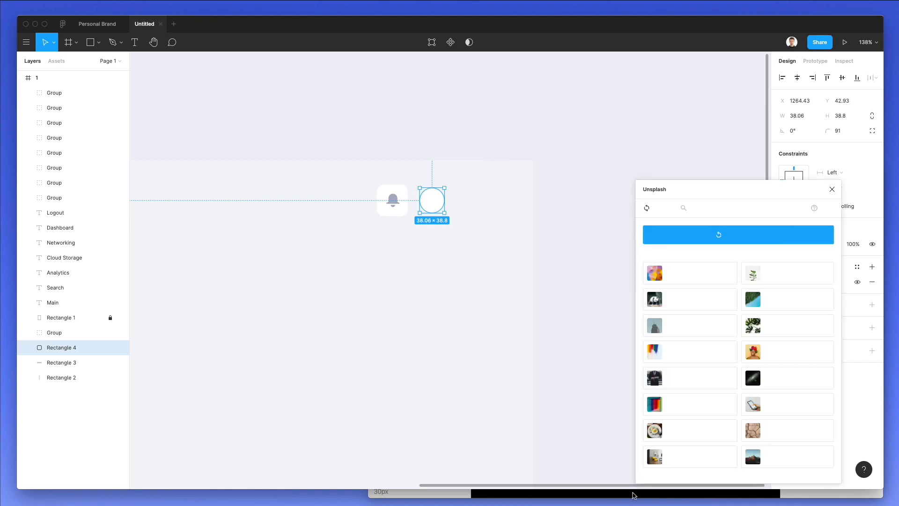
pyautogui.click(696, 208)
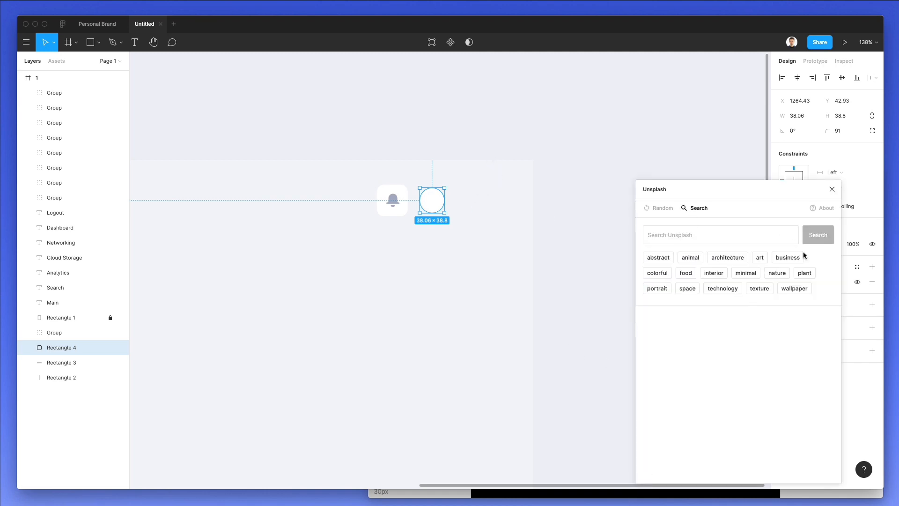
pyautogui.click(657, 288)
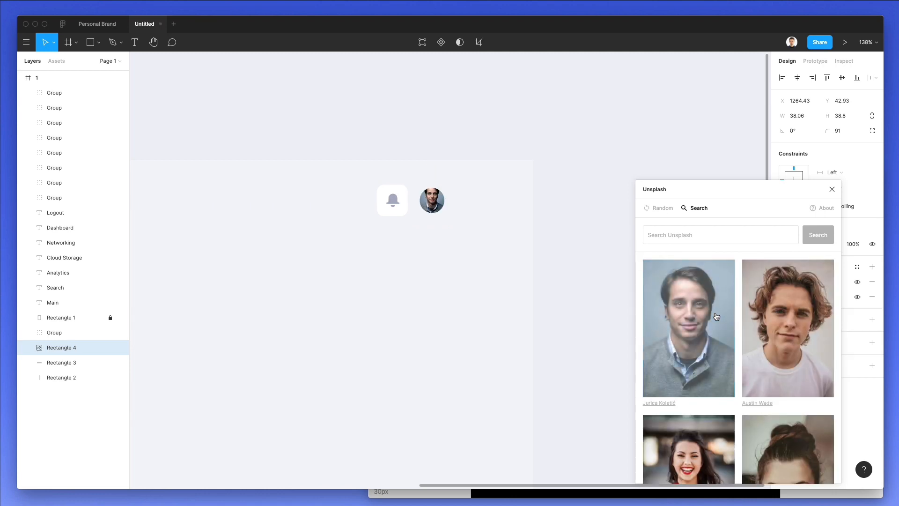
pyautogui.scroll(-2, 716, 317)
pyautogui.click(512, 227)
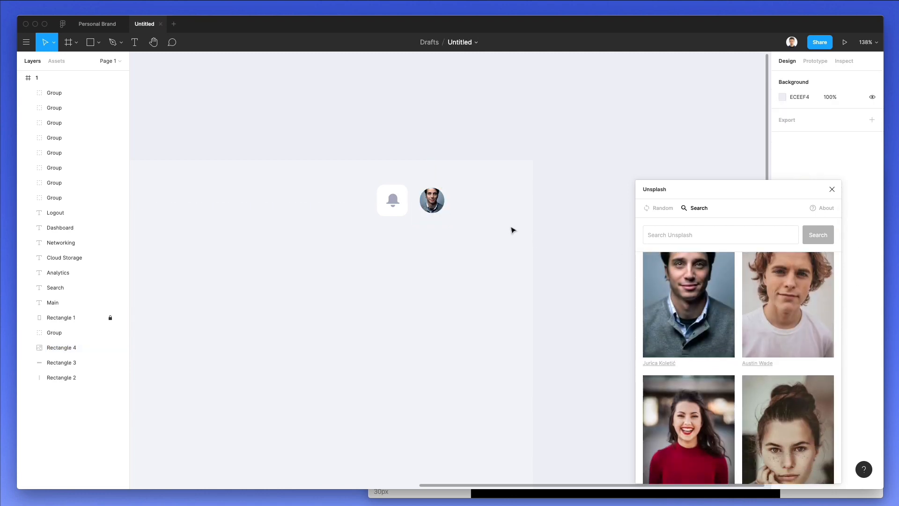
pyautogui.click(441, 206)
pyautogui.click(831, 190)
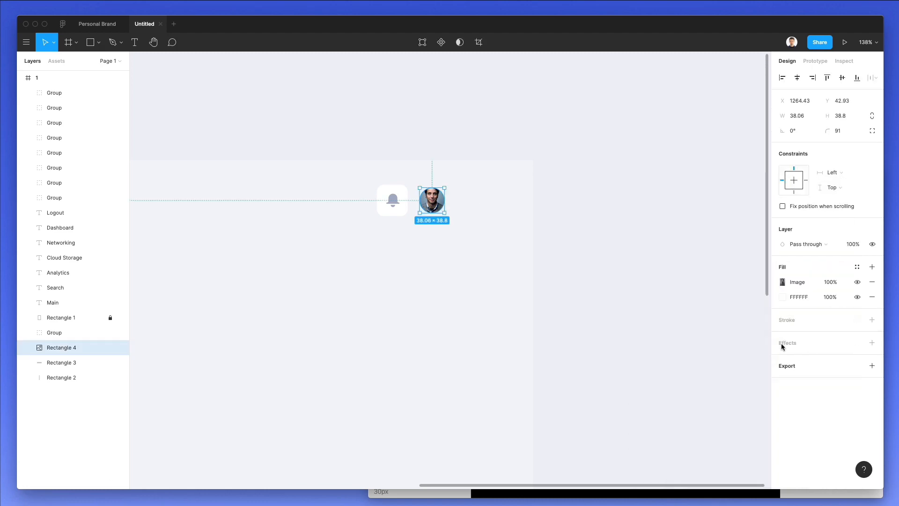
# Set the circle's image fill to Crop and reposition the photo so the whole face fits inside the circle.
pyautogui.click(782, 282)
pyautogui.click(682, 286)
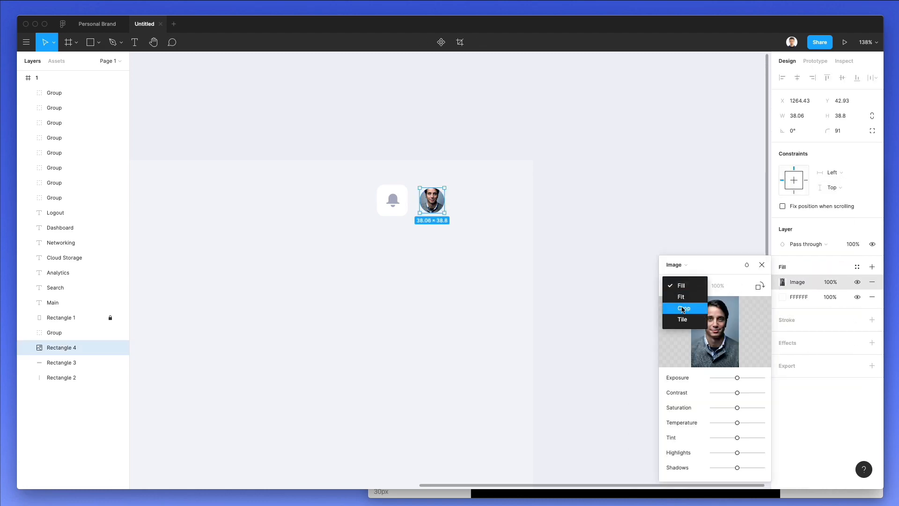
pyautogui.click(682, 308)
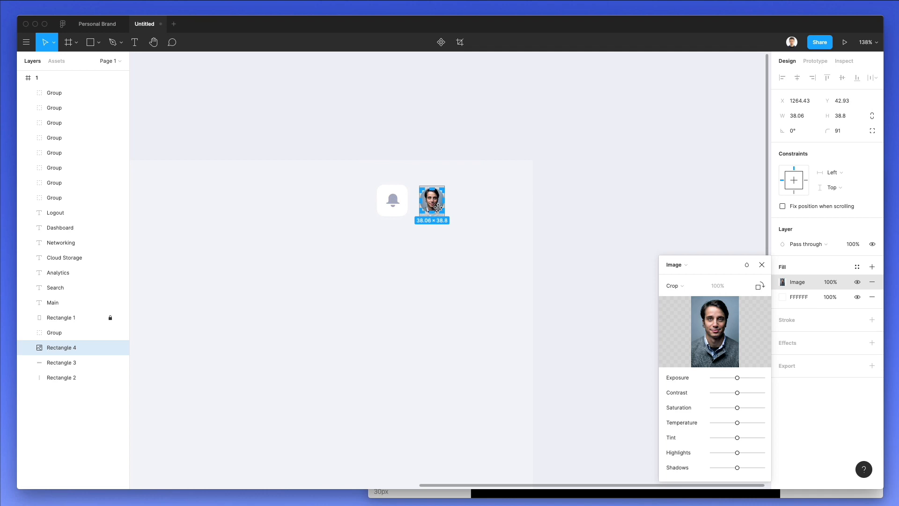
pyautogui.press('Escape')
pyautogui.click(496, 200)
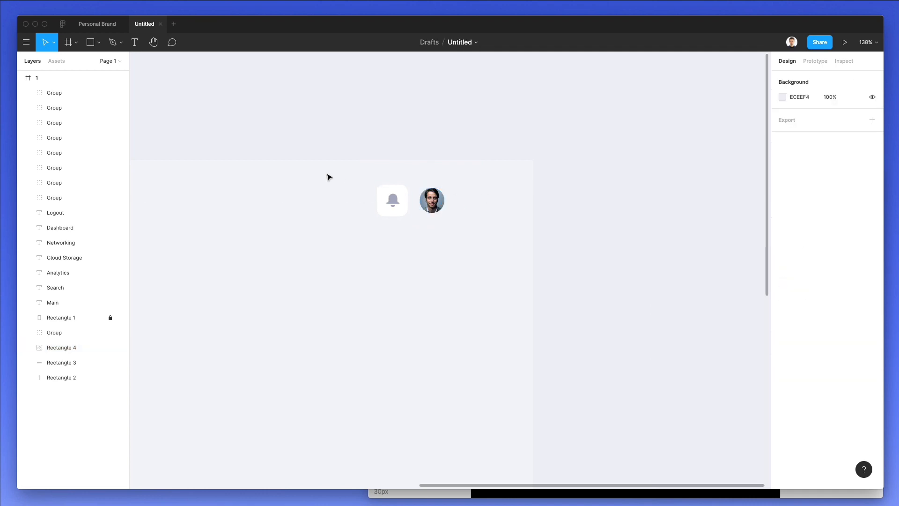
# Nudge the bell tile and its icon slightly left away from the profile photo and group them together.
pyautogui.moveTo(327, 176); pyautogui.dragTo(419, 226)
pyautogui.hotkey('shift', 'Left')
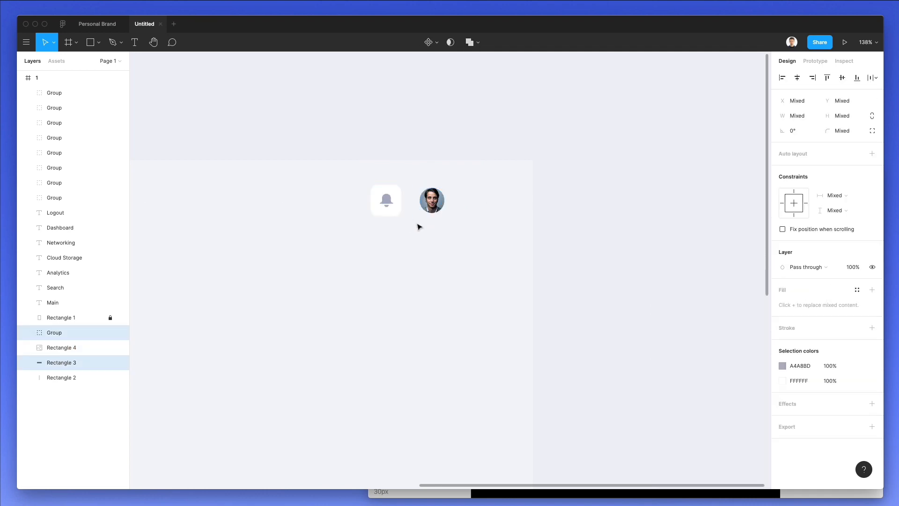
pyautogui.hotkey('ctrl', 'g')
pyautogui.click(468, 193)
pyautogui.hscroll(-10, 454, 193)
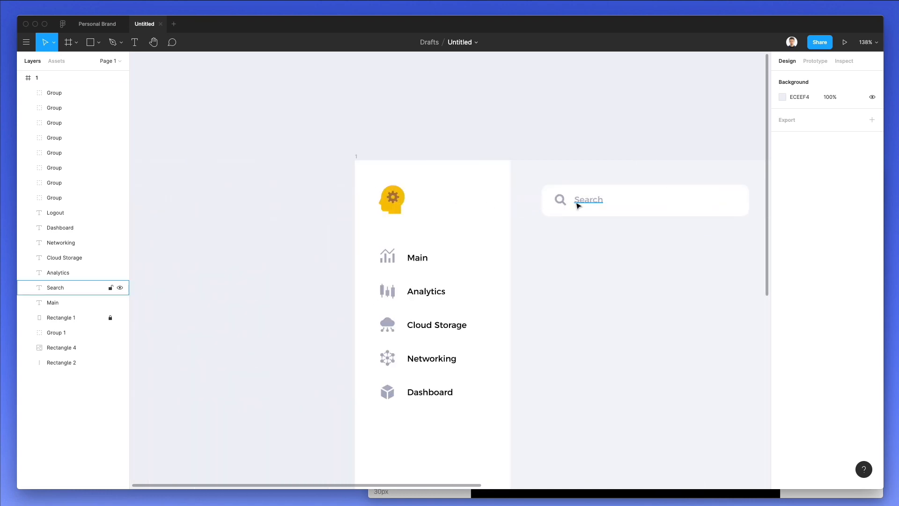
# Copy the Main menu label to the right of the profile photo and replace its text with the profile's display name.
pyautogui.moveTo(417, 260); pyautogui.dragTo(635, 204)
pyautogui.doubleClick(631, 200)
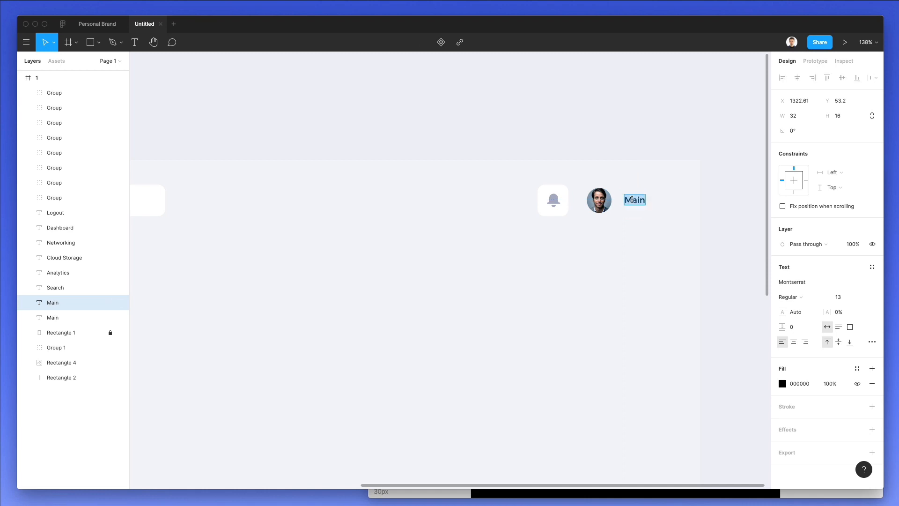
pyautogui.write('Ma')
pyautogui.click(685, 179)
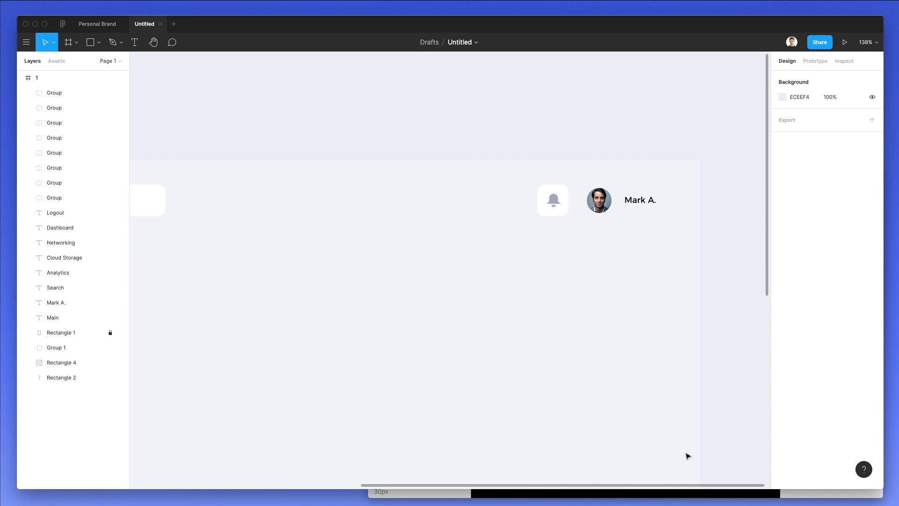
# Switch to Nucleo and search the icon library for "arrow".
pyautogui.click(682, 490)
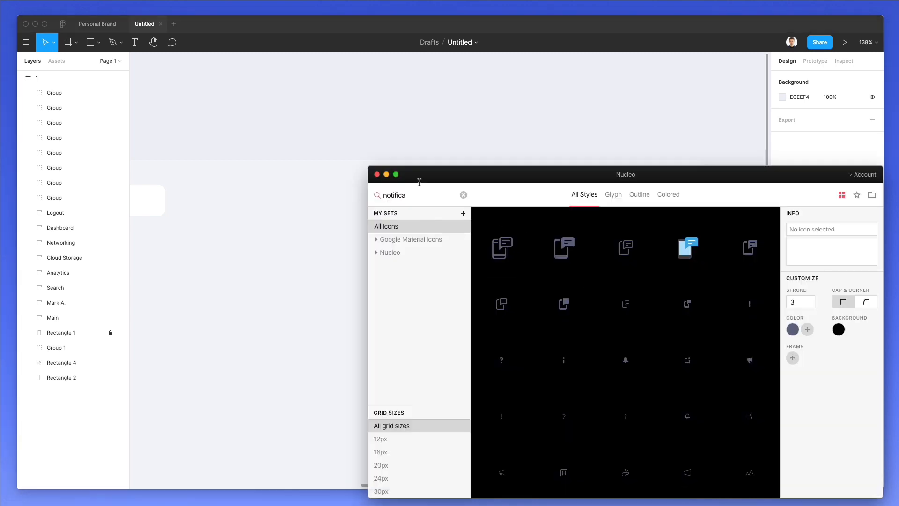
pyautogui.moveTo(419, 182); pyautogui.dragTo(400, 198)
pyautogui.write('a')
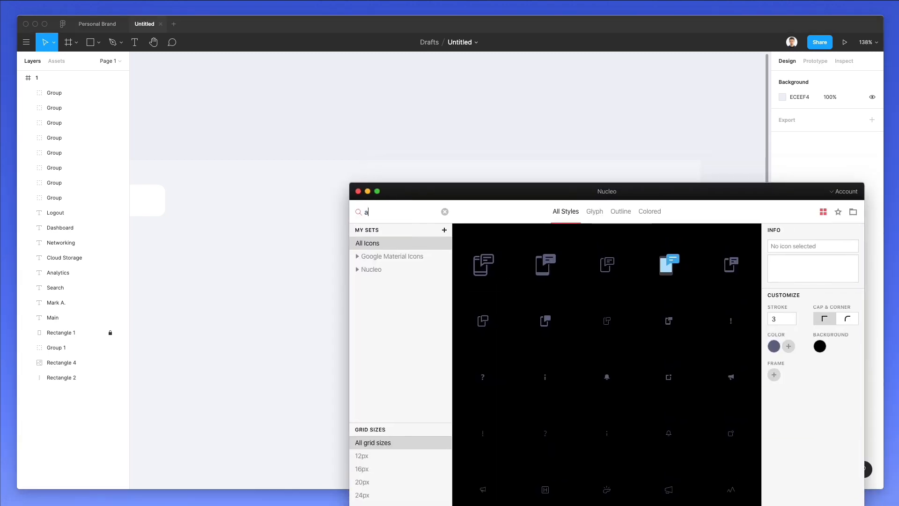
pyautogui.write('rrow')
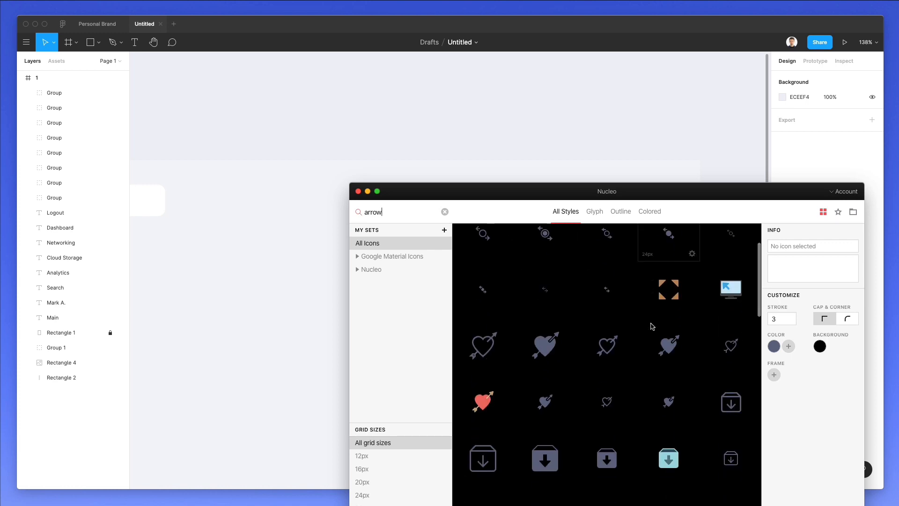
# Bring the plain 24px down chevron icon into the header, right of the profile name, and ungroup it.
pyautogui.scroll(-10, 653, 326)
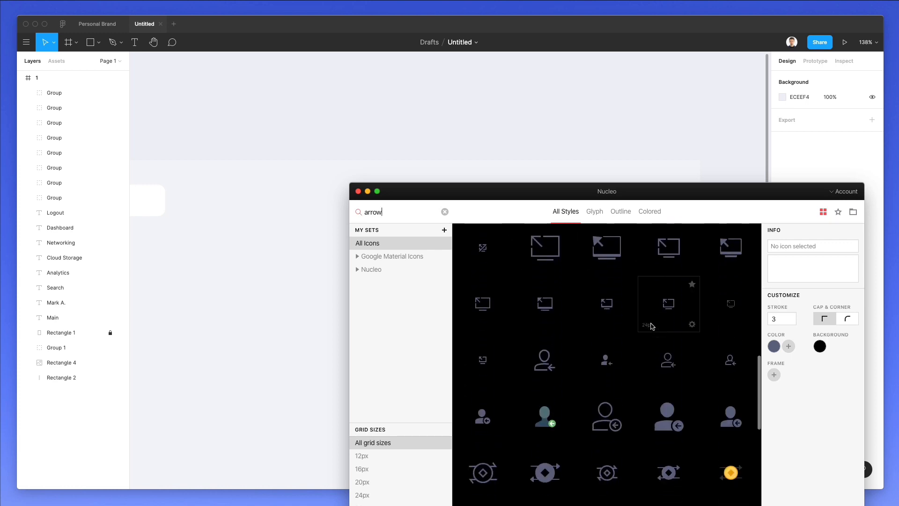
pyautogui.scroll(-10, 653, 327)
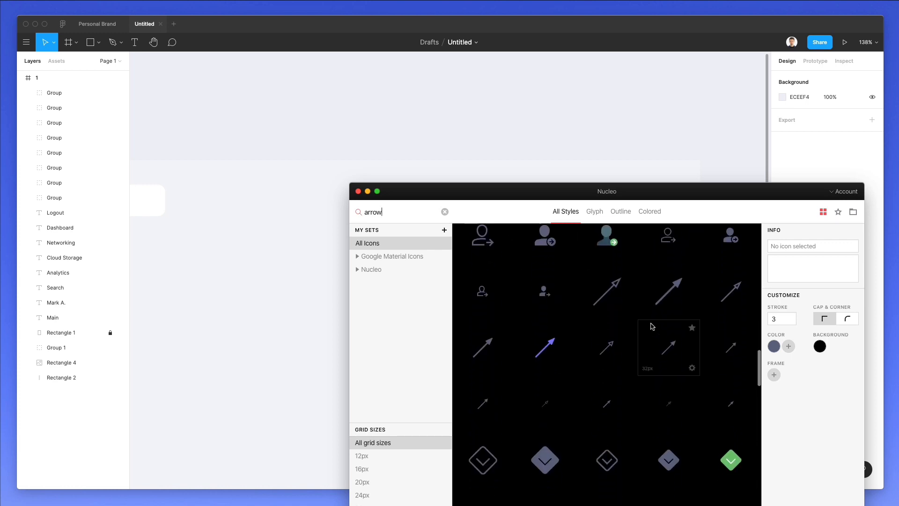
pyautogui.scroll(-5, 653, 326)
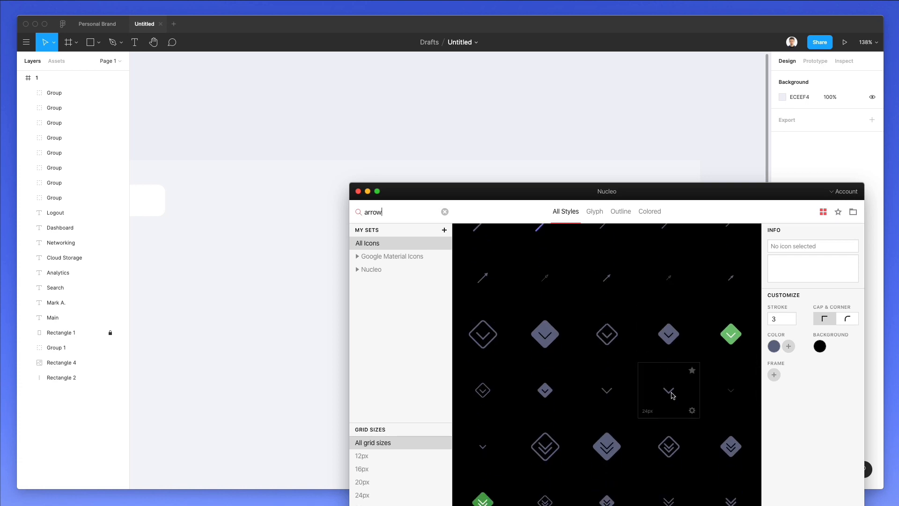
pyautogui.moveTo(333, 300); pyautogui.dragTo(673, 195)
pyautogui.press('shift+super+g')
pyautogui.scroll(5, 675, 202)
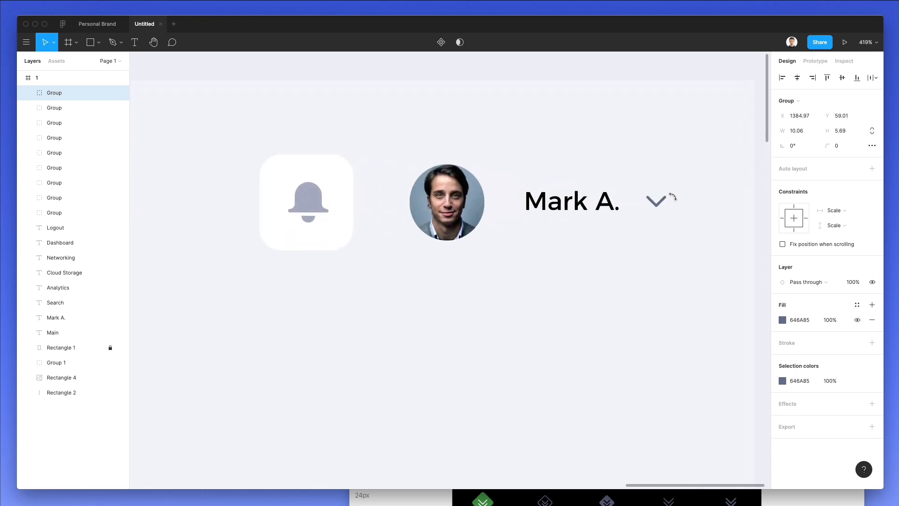
# Recolour the chevron beside the profile name with the bell icon's grey, A4A8BD.
pyautogui.press('i')
pyautogui.click(323, 207)
pyautogui.click(532, 328)
pyautogui.scroll(-5, 532, 329)
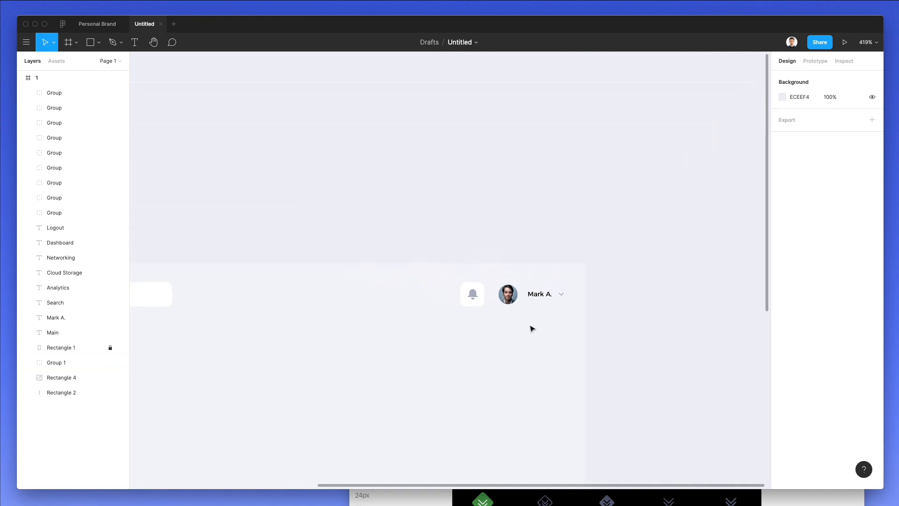
pyautogui.scroll(-1, 532, 329)
# Add an outside stroke to the chevron and colour it with the bell icon's grey, A4A8BD.
pyautogui.click(561, 352)
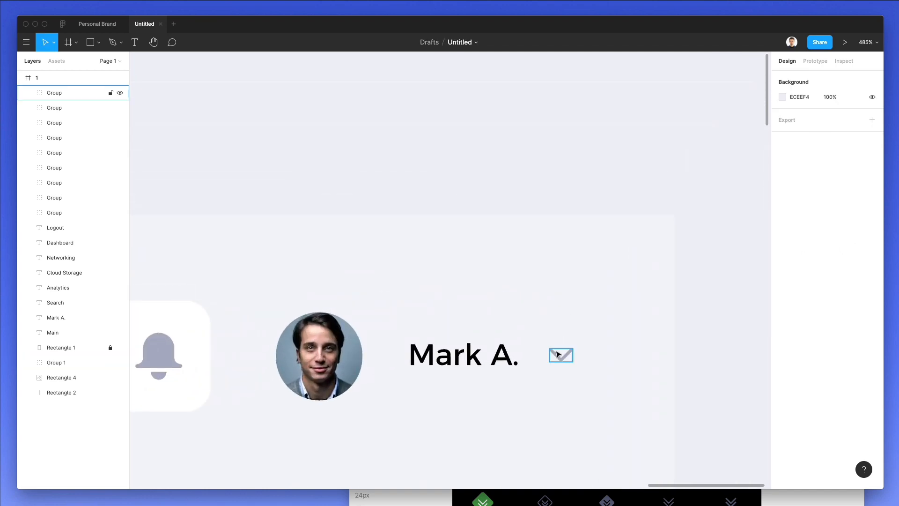
pyautogui.click(787, 346)
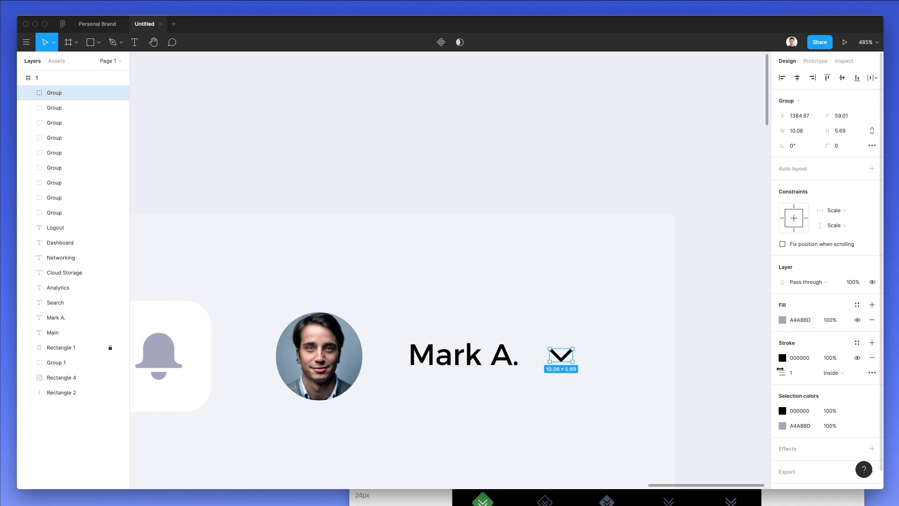
pyautogui.click(832, 372)
pyautogui.click(846, 384)
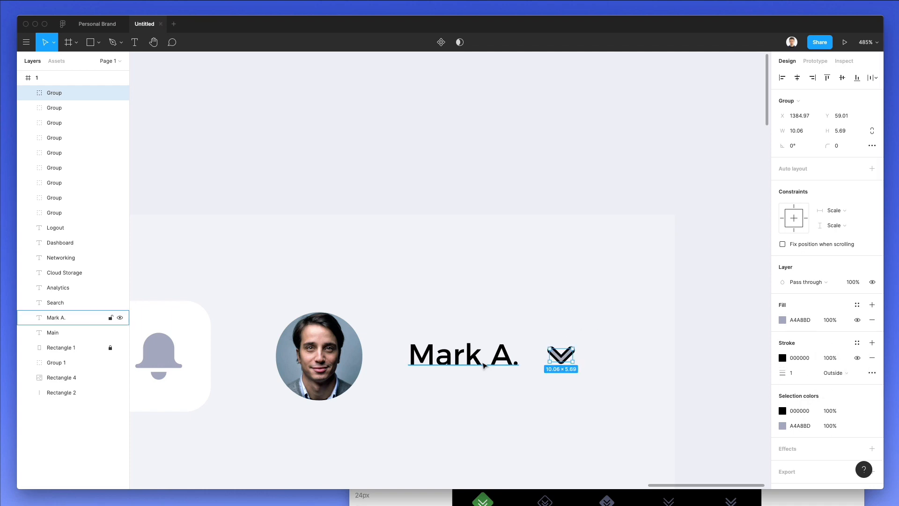
pyautogui.click(782, 358)
pyautogui.click(672, 385)
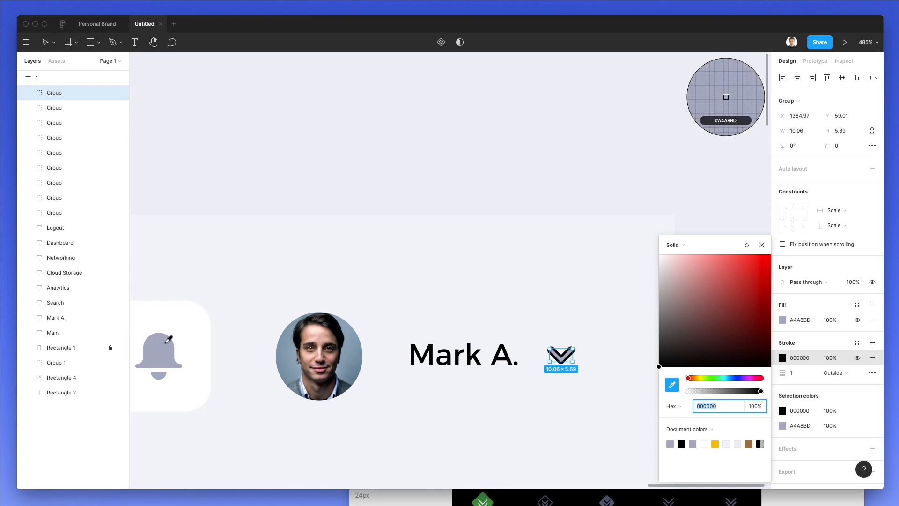
pyautogui.click(166, 343)
pyautogui.click(389, 235)
# Set the chevron's stroke weight to 0.5.
pyautogui.click(565, 361)
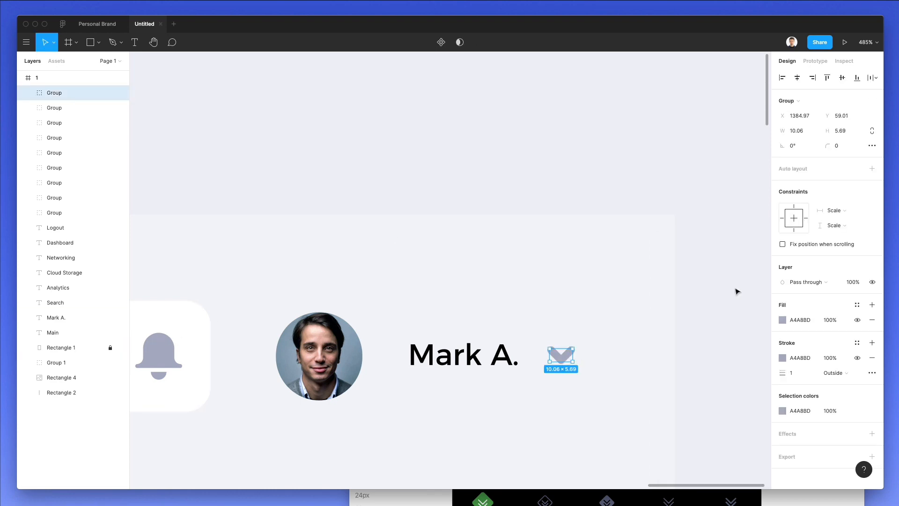
pyautogui.click(804, 375)
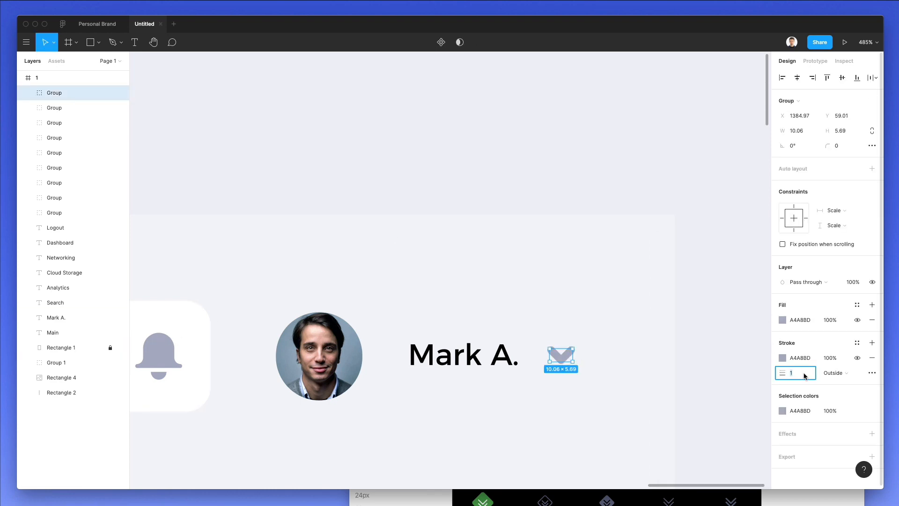
pyautogui.write('0,5')
pyautogui.press('Return')
pyautogui.click(262, 238)
pyautogui.scroll(-5, 263, 239)
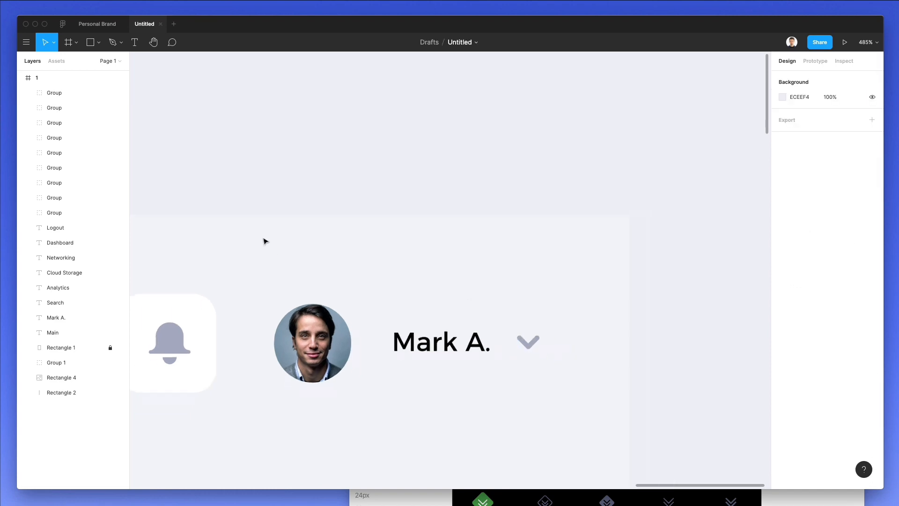
pyautogui.hscroll(-10, 263, 240)
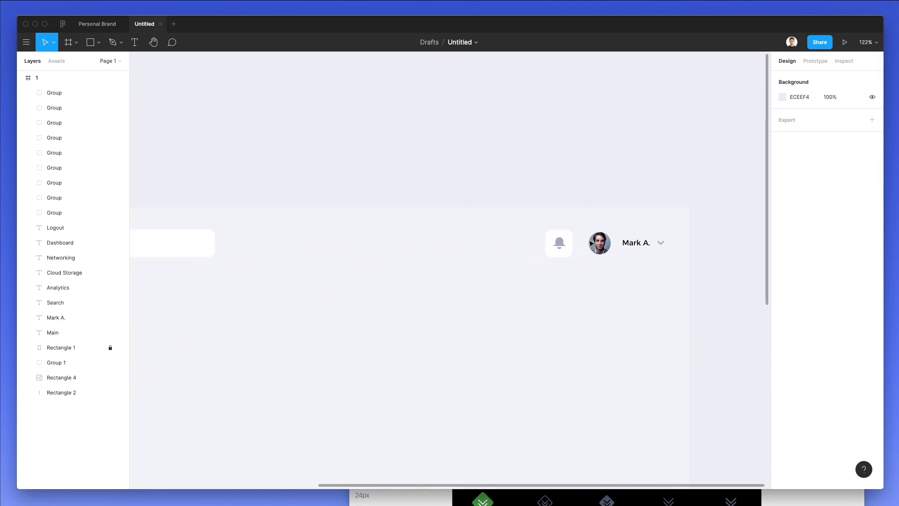
# Enlarge the chevron beside the profile name to about 11 × 6.2.
pyautogui.scroll(5, 705, 244)
pyautogui.click(717, 245)
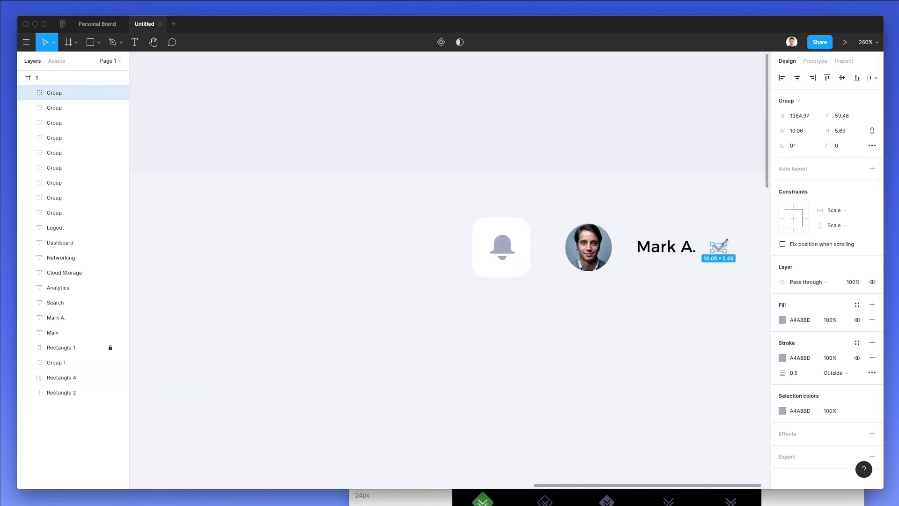
pyautogui.moveTo(728, 240); pyautogui.dragTo(726, 242)
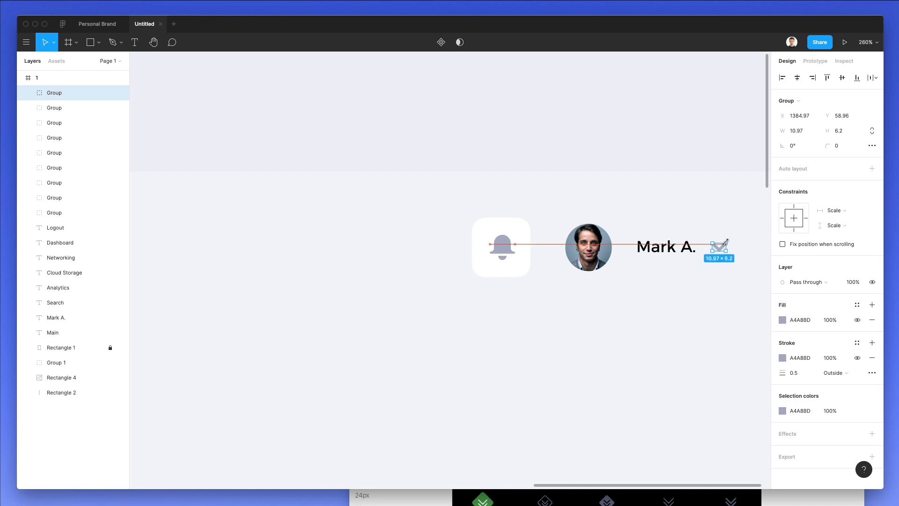
pyautogui.click(504, 215)
pyautogui.scroll(-5, 503, 215)
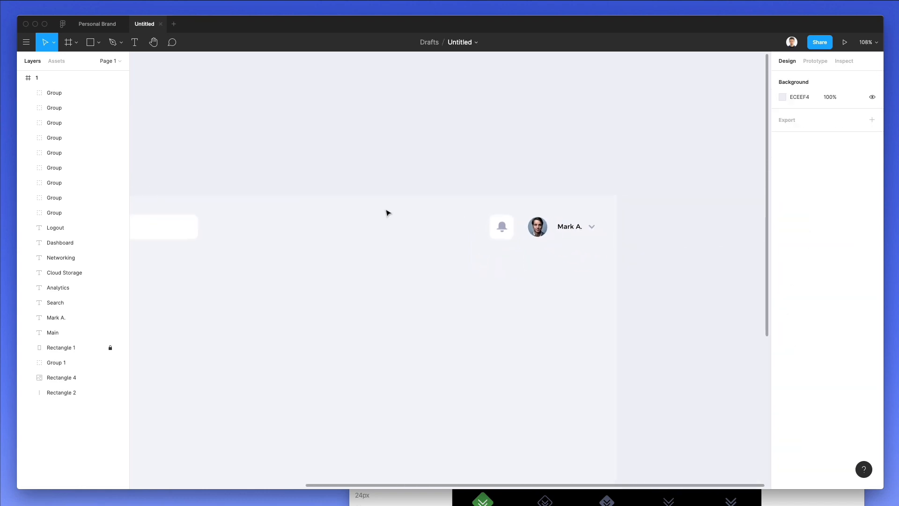
pyautogui.hscroll(-5, 387, 213)
pyautogui.scroll(-5, 385, 213)
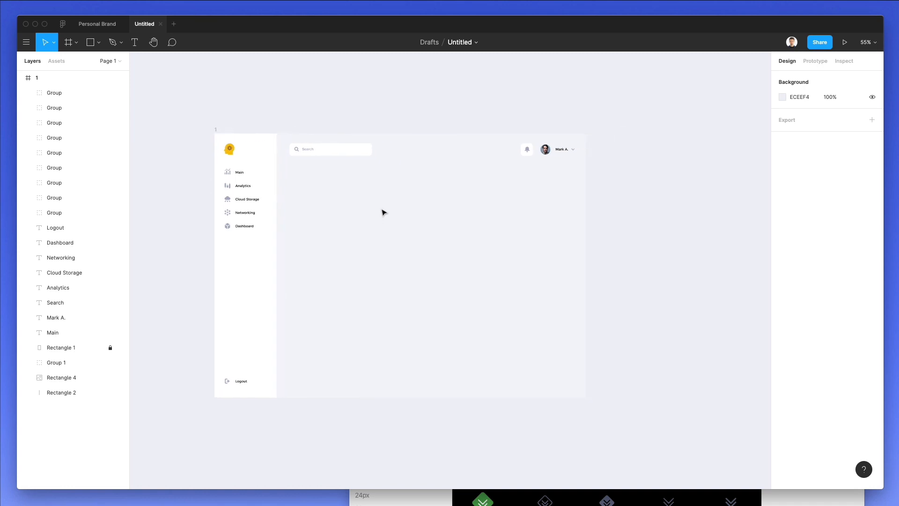
# Copy the Main menu label into the content area below the search bar and change its text to "Team Members".
pyautogui.scroll(2, 333, 198)
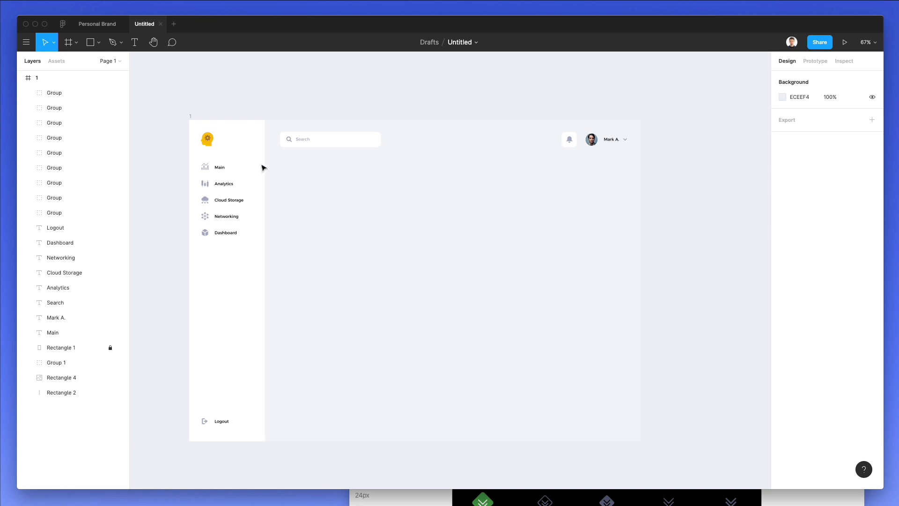
pyautogui.hscroll(3, 261, 166)
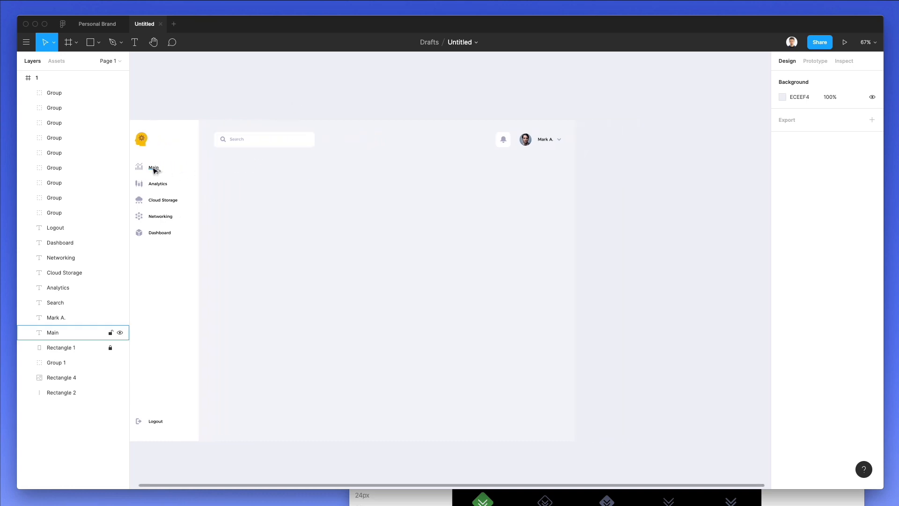
pyautogui.moveTo(155, 171); pyautogui.dragTo(218, 180)
pyautogui.doubleClick(216, 178)
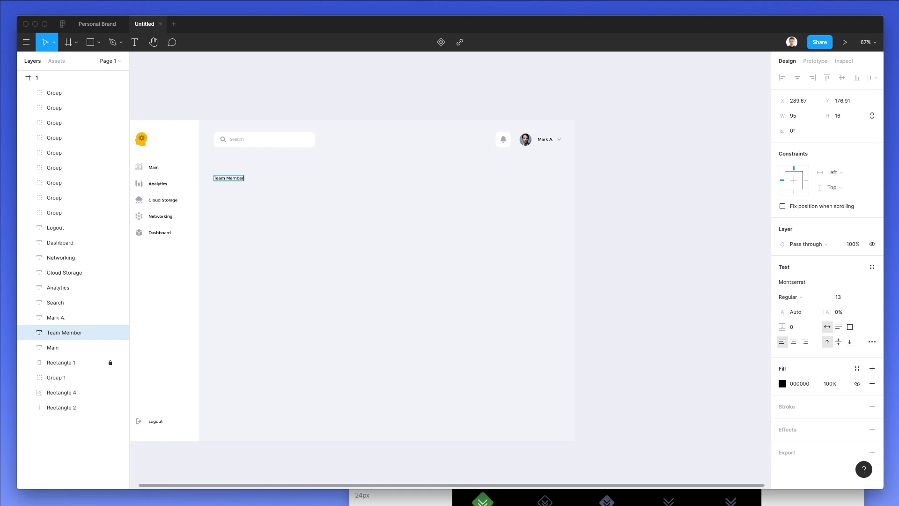
pyautogui.press('Escape')
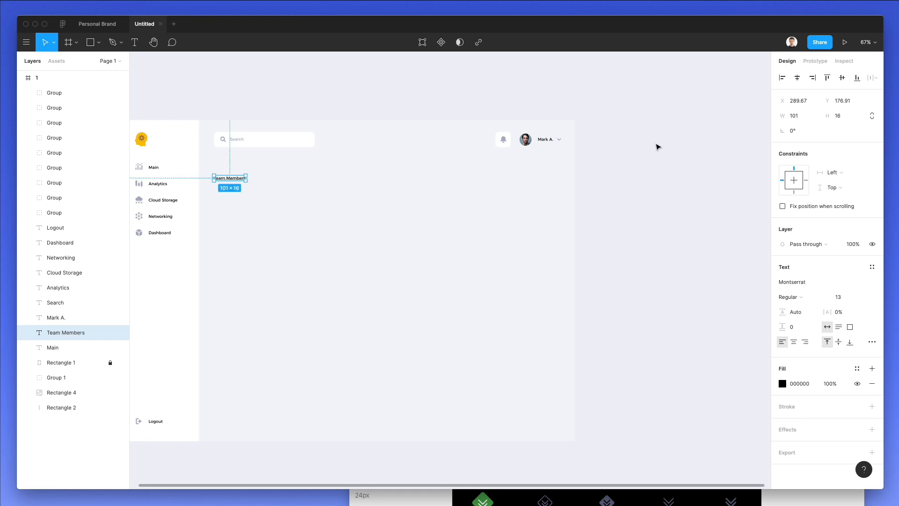
# Set the Team Members heading's font size to 31.
pyautogui.click(848, 298)
pyautogui.write('23')
pyautogui.press('Return')
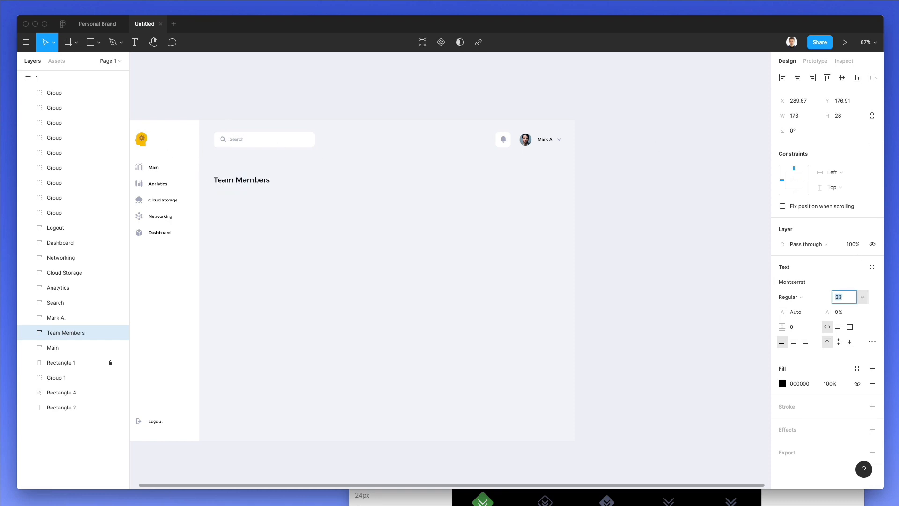
pyautogui.write('33')
pyautogui.press('Return')
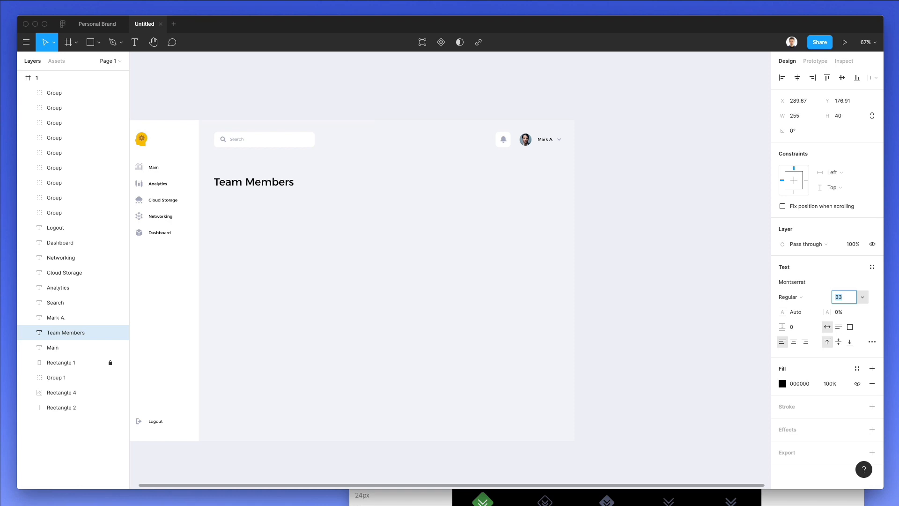
pyautogui.press('Up')
pyautogui.press('Up')
pyautogui.press('Down')
pyautogui.press('Down')
pyautogui.press('Down')
pyautogui.press('Down')
pyautogui.click(373, 243)
# Move the Team Members heading up to about Y 137, keeping it aligned with the search bar's left edge.
pyautogui.moveTo(257, 183); pyautogui.dragTo(256, 171)
pyautogui.hscroll(-2, 255, 173)
pyautogui.hscroll(-1, 254, 172)
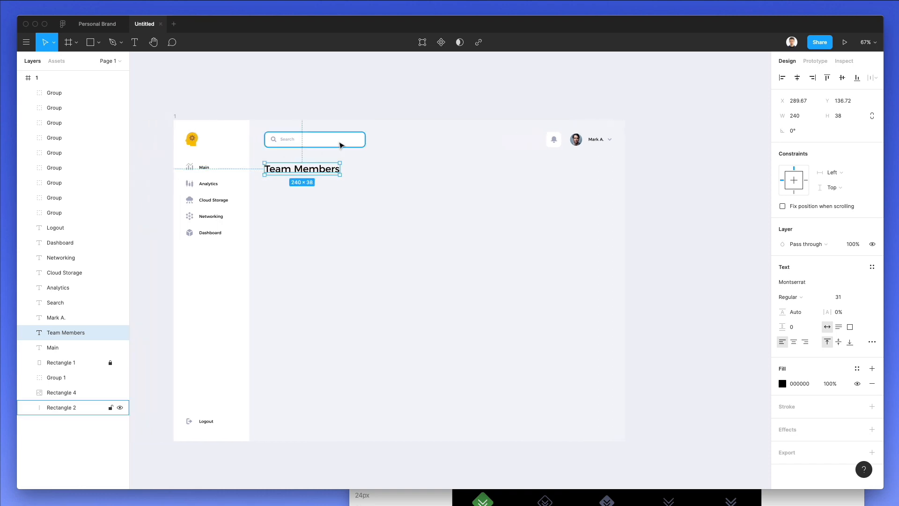
# Copy the search bar's rectangle below the Team Members heading, enlarge it to a card about 321 × 335 and lower it slightly.
pyautogui.moveTo(330, 140); pyautogui.dragTo(348, 287)
pyautogui.click(443, 205)
pyautogui.scroll(3, 323, 188)
pyautogui.click(327, 201)
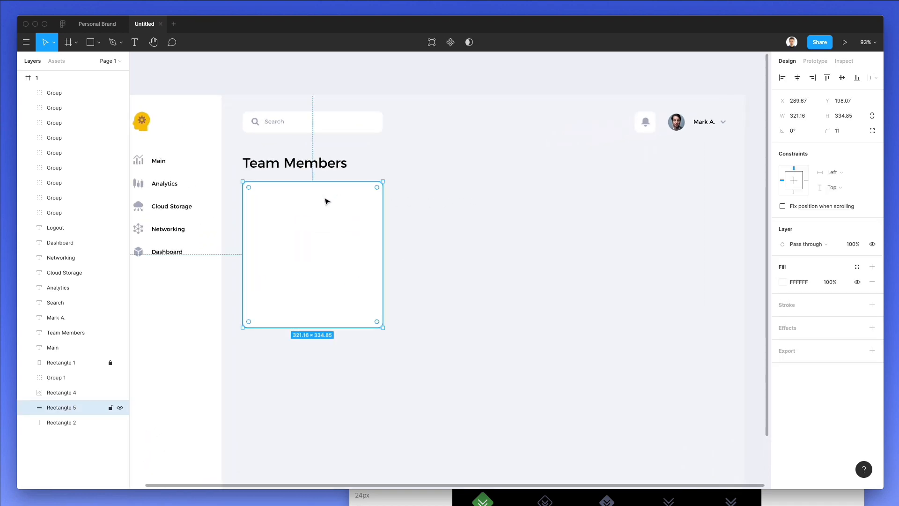
pyautogui.moveTo(327, 201); pyautogui.dragTo(327, 206)
pyautogui.click(474, 184)
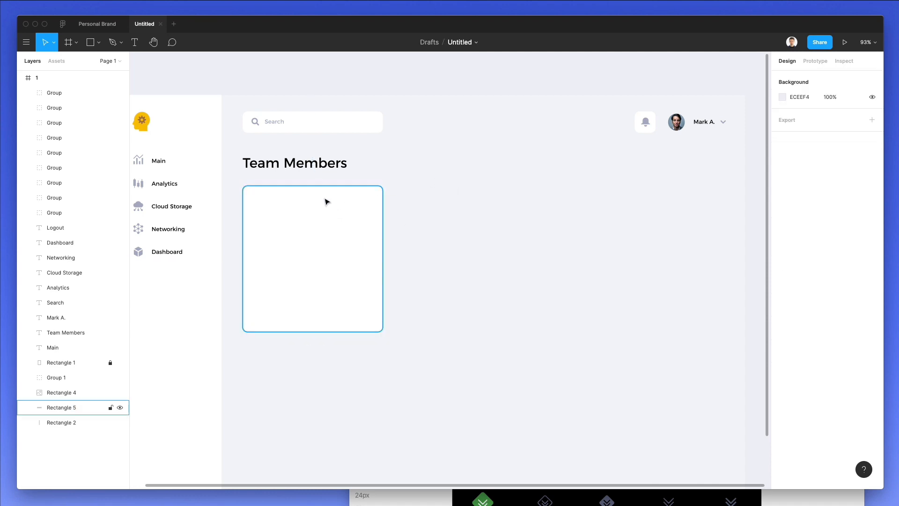
# Paste a copy of the white card inside itself and shrink it to about 301 × 190 in the card's upper part.
pyautogui.click(315, 210)
pyautogui.press('super+v')
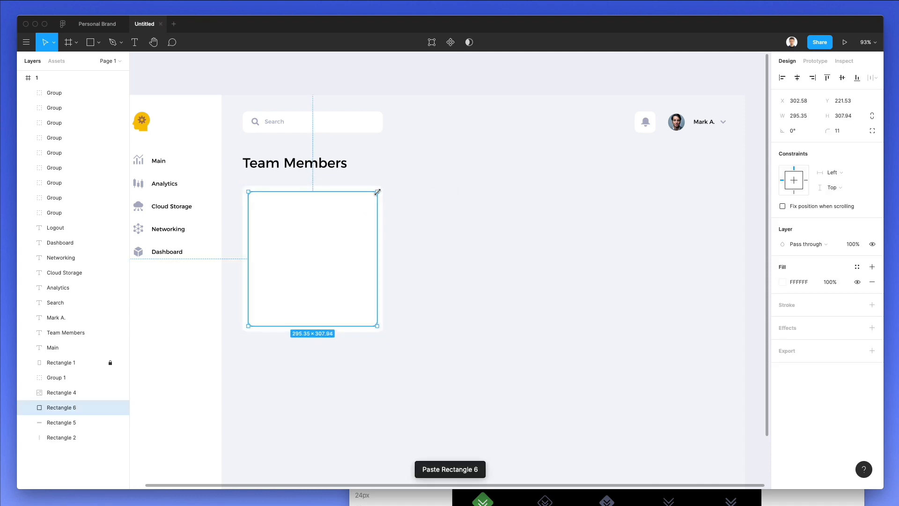
pyautogui.moveTo(378, 192); pyautogui.dragTo(378, 192)
pyautogui.moveTo(330, 324); pyautogui.dragTo(340, 267)
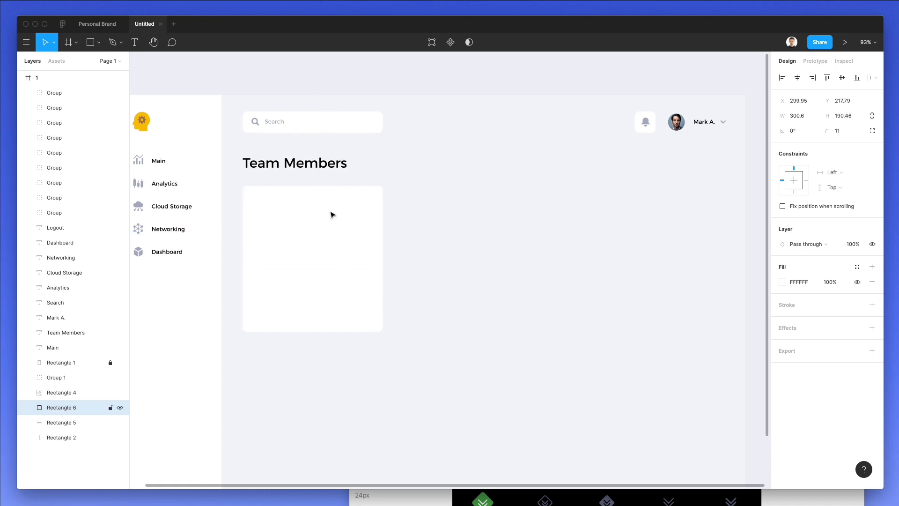
# Fill the inner rectangle of the card with the grey F2F4F8 sampled from the frame's background.
pyautogui.press('i')
pyautogui.click(462, 175)
pyautogui.click(447, 186)
# Paste a copy of the grey panel on itself and resize the copy to 70 × 70 near the panel's middle.
pyautogui.scroll(1, 291, 200)
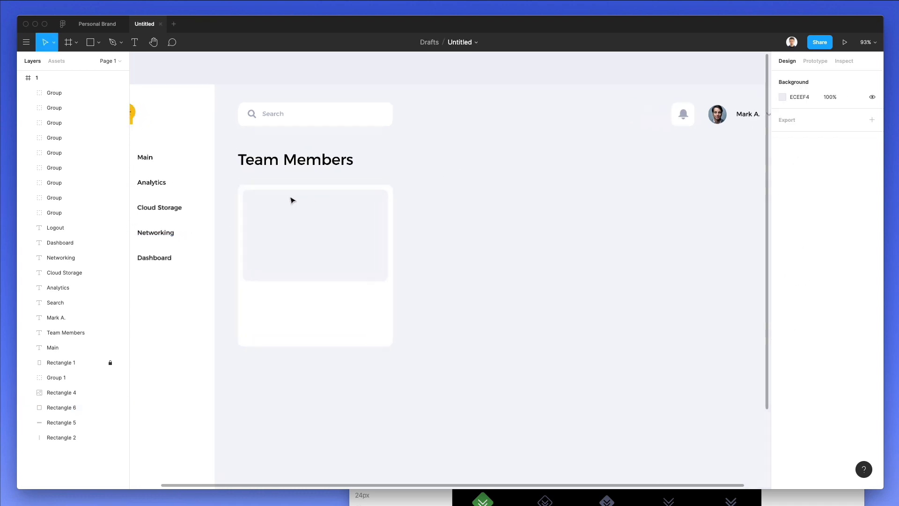
pyautogui.scroll(4, 291, 201)
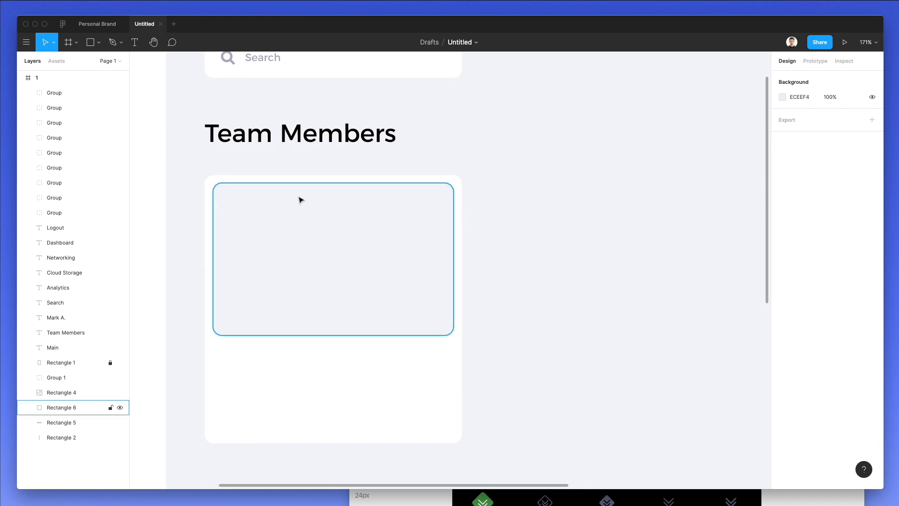
pyautogui.click(300, 200)
pyautogui.hotkey('ctrl', 'c')
pyautogui.hotkey('ctrl', 'v')
pyautogui.moveTo(453, 183); pyautogui.dragTo(376, 241)
pyautogui.click(811, 118)
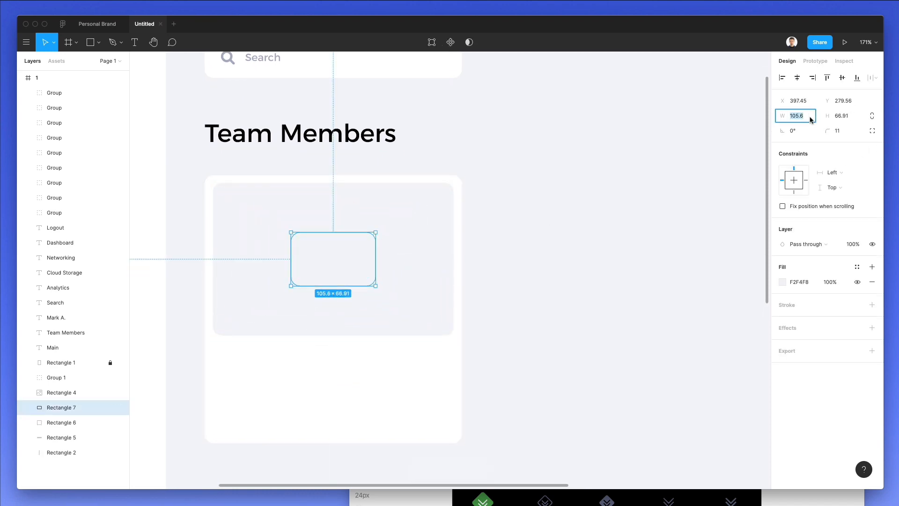
pyautogui.press('Tab')
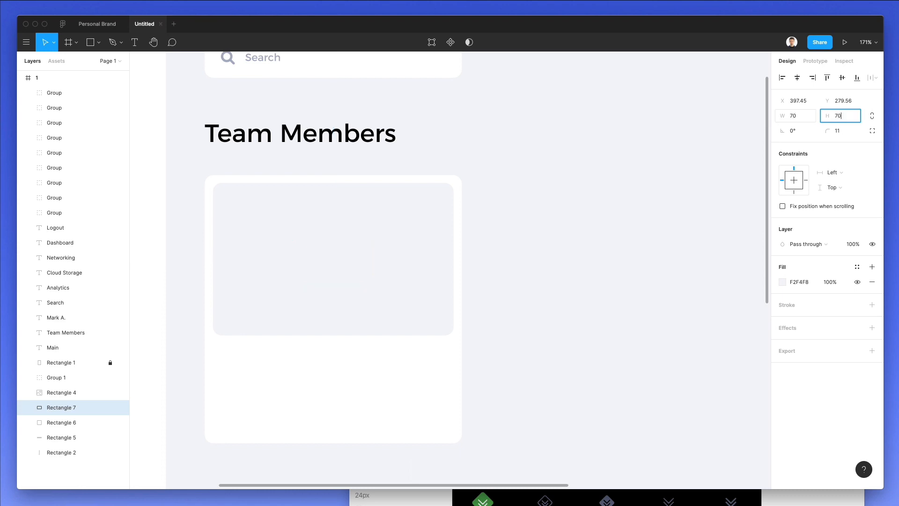
pyautogui.press('Return')
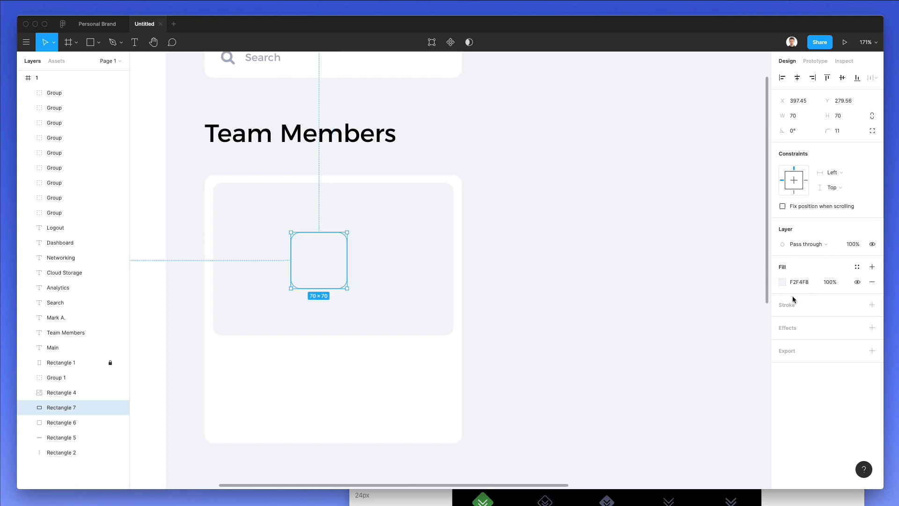
# Set the 70 × 70 square's corner radius to 99 so that it forms a circle.
pyautogui.moveTo(827, 128); pyautogui.dragTo(64, 126)
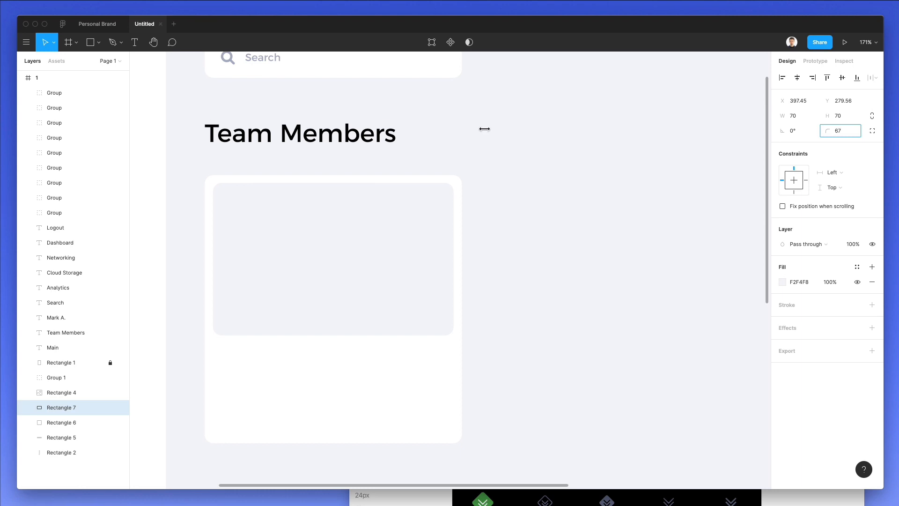
pyautogui.moveTo(485, 129); pyautogui.dragTo(777, 129)
pyautogui.hscroll(-2, 554, 153)
pyautogui.scroll(-1, 553, 153)
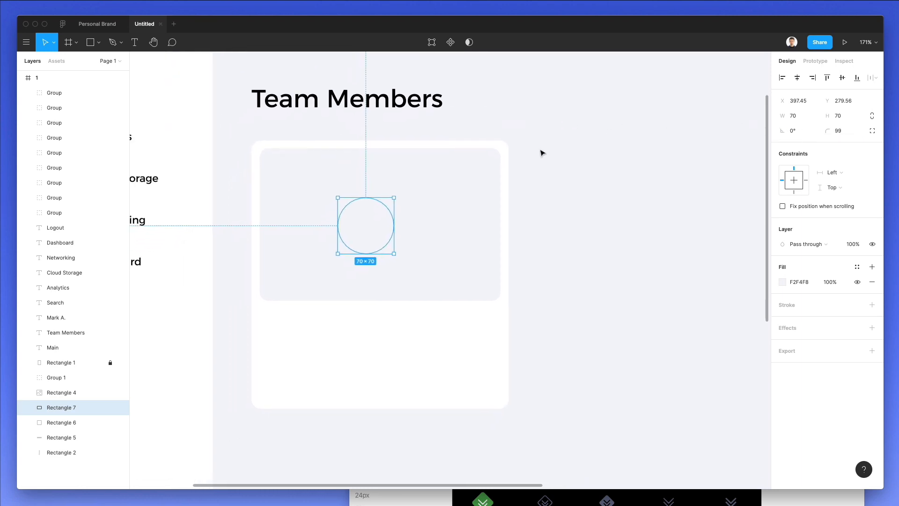
# Fill the circle with the curly-haired man's photo from the Unsplash plugin's portrait results.
pyautogui.click(26, 42)
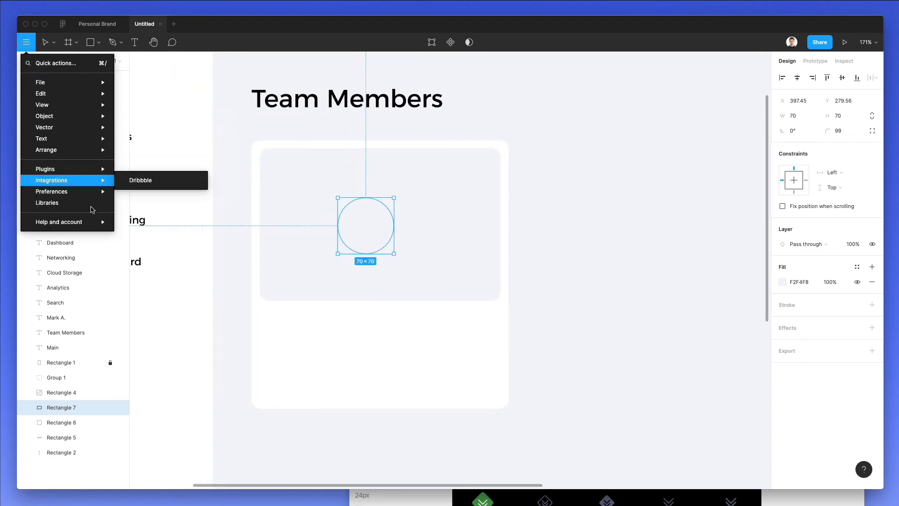
pyautogui.moveTo(67, 170)
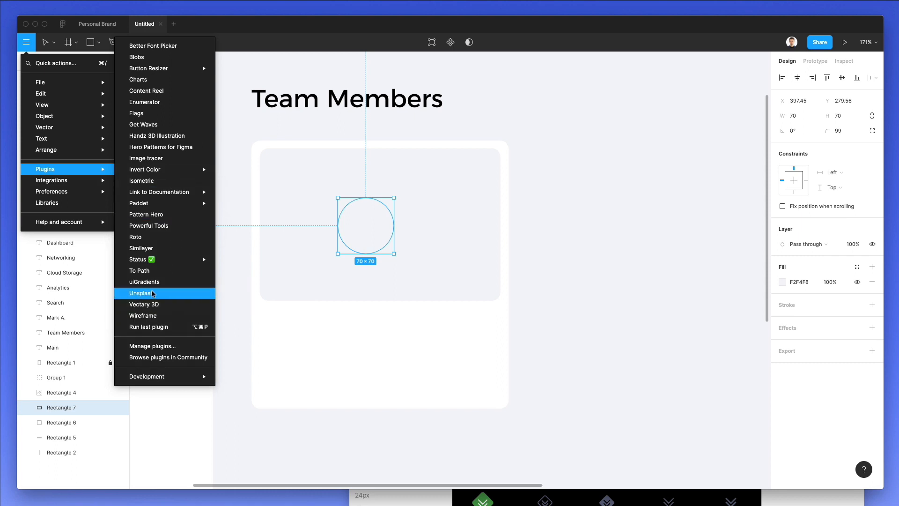
pyautogui.click(143, 293)
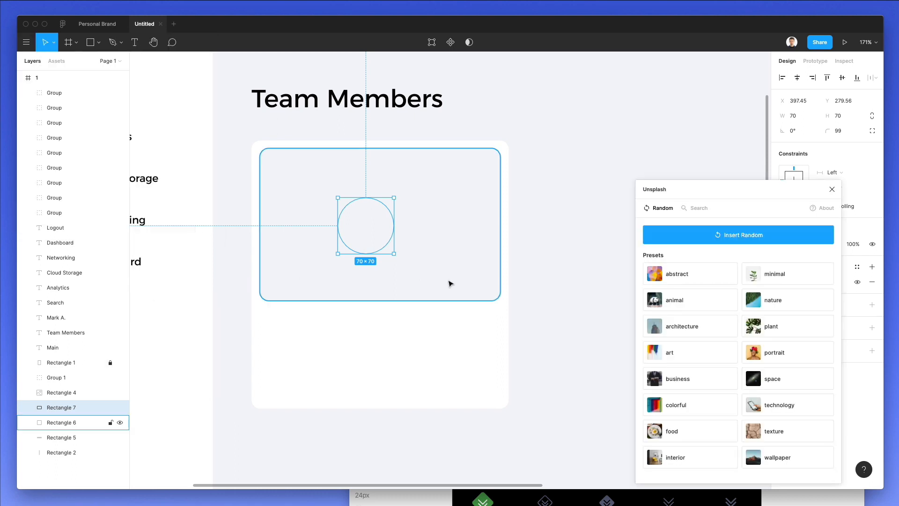
pyautogui.click(698, 208)
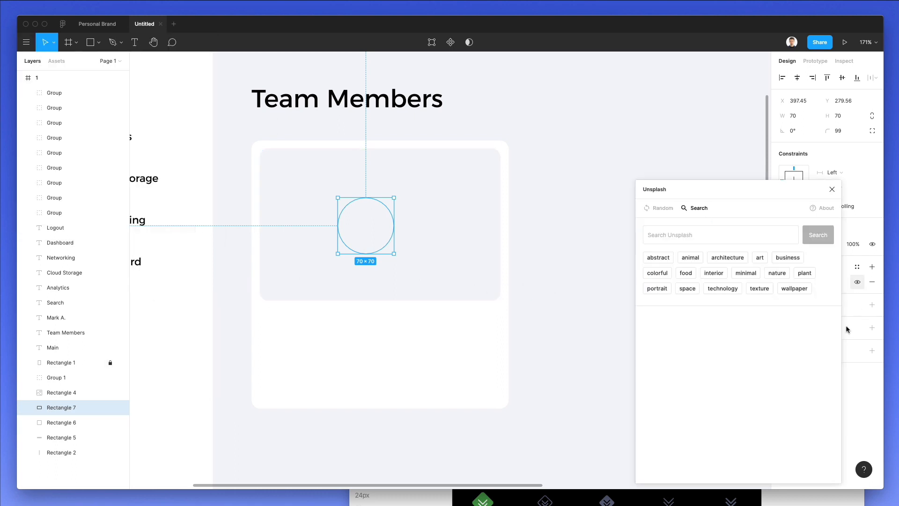
pyautogui.click(661, 288)
pyautogui.click(725, 307)
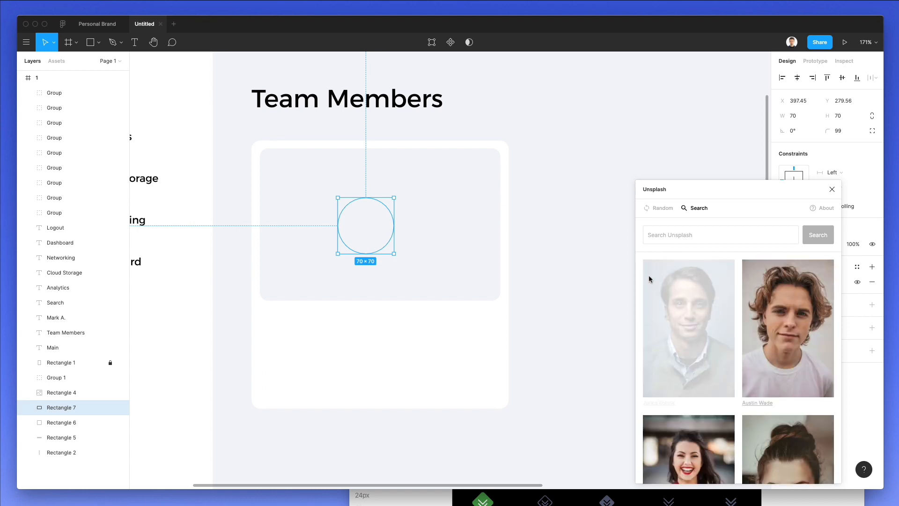
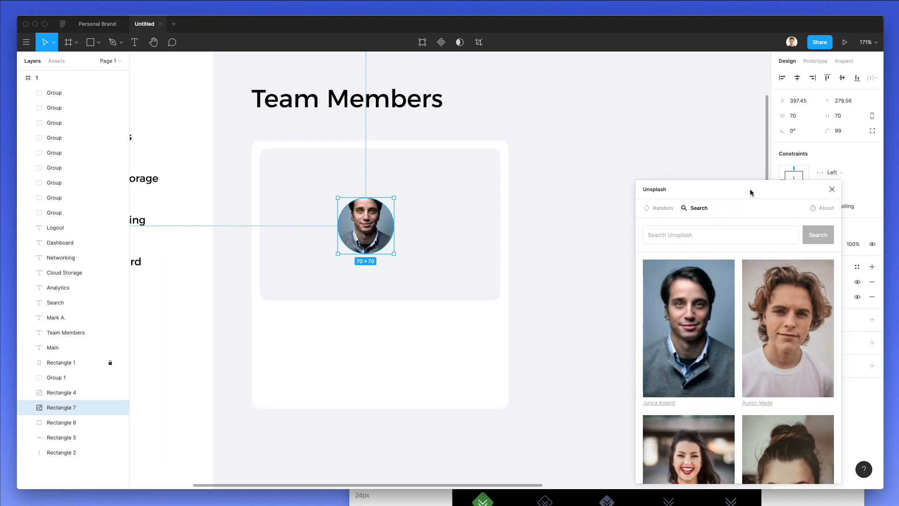
pyautogui.scroll(-2, 807, 350)
pyautogui.click(805, 328)
# Switch the avatar's image fill to Crop and shift the photo down slightly so the hair fits in the circle.
pyautogui.moveTo(764, 188); pyautogui.dragTo(702, 332)
pyautogui.click(352, 217)
pyautogui.click(783, 282)
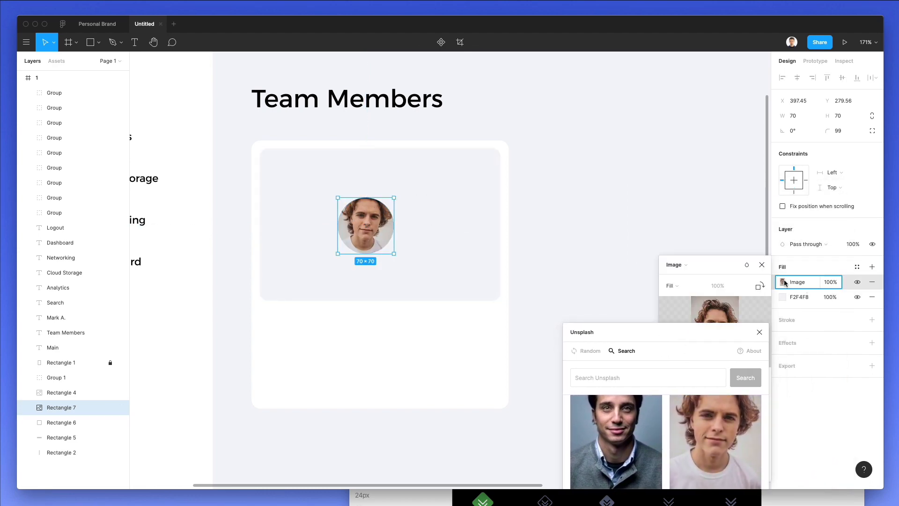
pyautogui.click(671, 286)
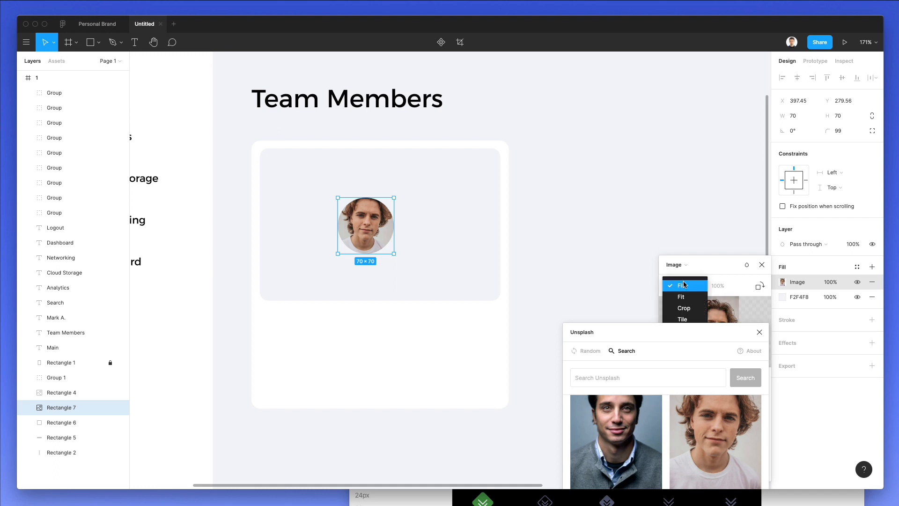
pyautogui.click(692, 310)
pyautogui.moveTo(684, 335); pyautogui.dragTo(147, 505)
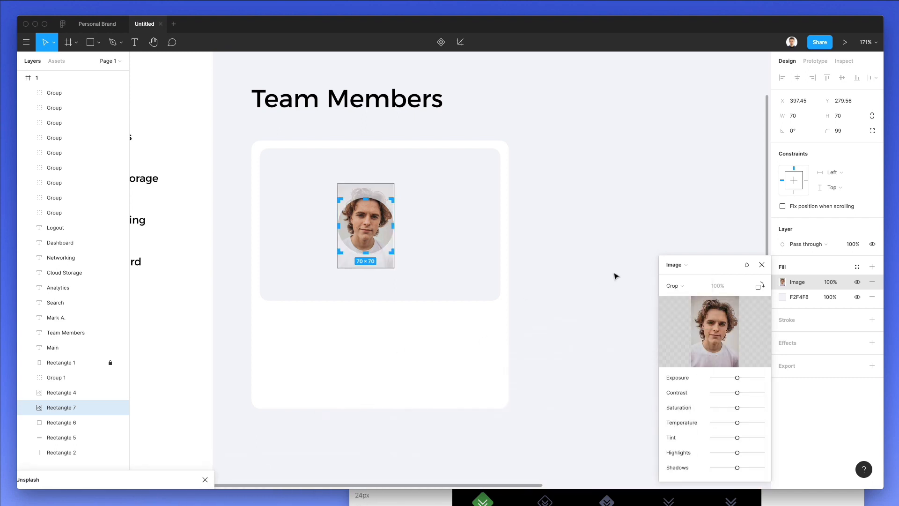
pyautogui.moveTo(351, 234); pyautogui.dragTo(350, 240)
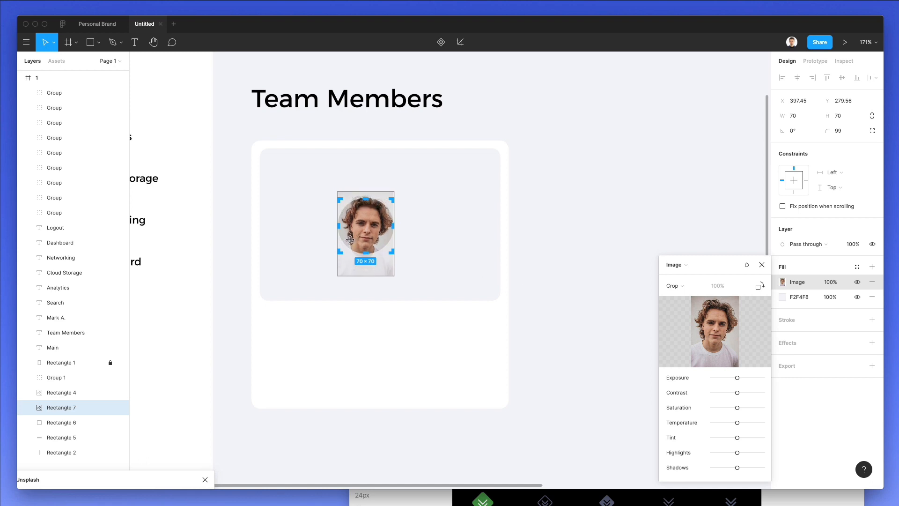
pyautogui.press('Return')
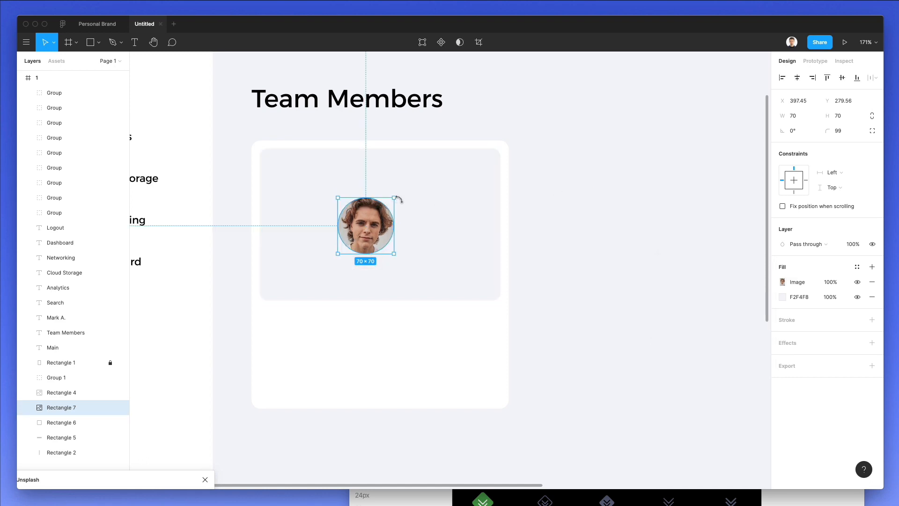
# Enlarge the circular avatar slightly and place it centred horizontally in the upper part of the grey panel.
pyautogui.moveTo(398, 199); pyautogui.dragTo(401, 190)
pyautogui.moveTo(372, 222); pyautogui.dragTo(383, 211)
pyautogui.click(583, 222)
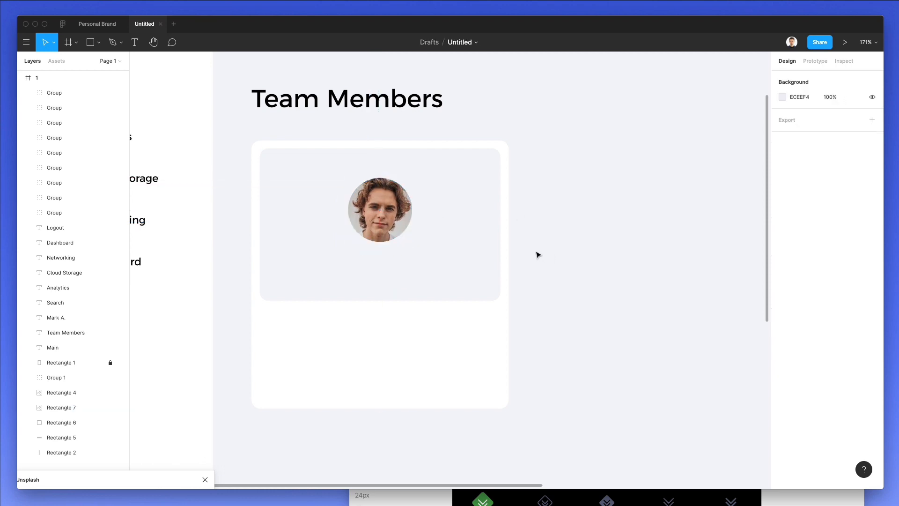
pyautogui.scroll(-2, 537, 254)
pyautogui.click(397, 214)
pyautogui.scroll(2, 397, 220)
pyautogui.moveTo(398, 233); pyautogui.dragTo(398, 232)
# Copy the sidebar's Main label below the avatar and replace its text with the team member's full name.
pyautogui.hscroll(-4, 281, 188)
pyautogui.click(225, 137)
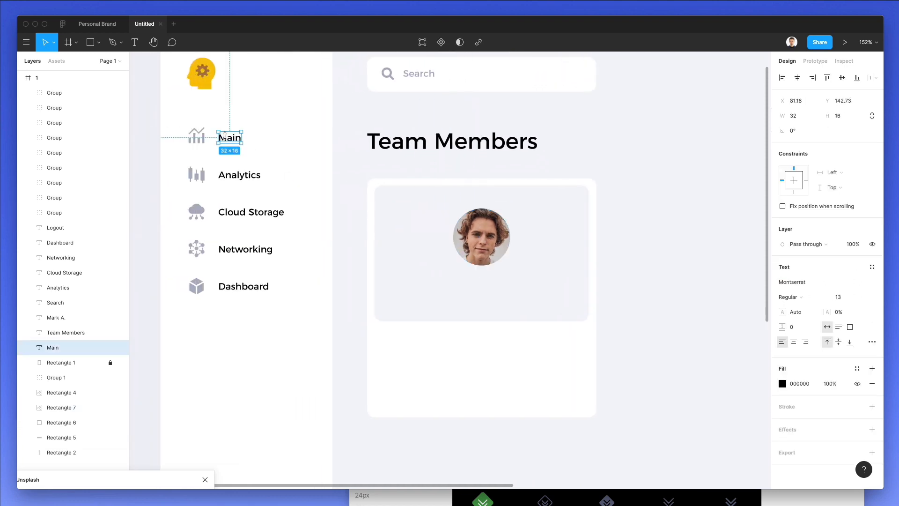
pyautogui.moveTo(225, 135); pyautogui.dragTo(480, 289)
pyautogui.doubleClick(481, 288)
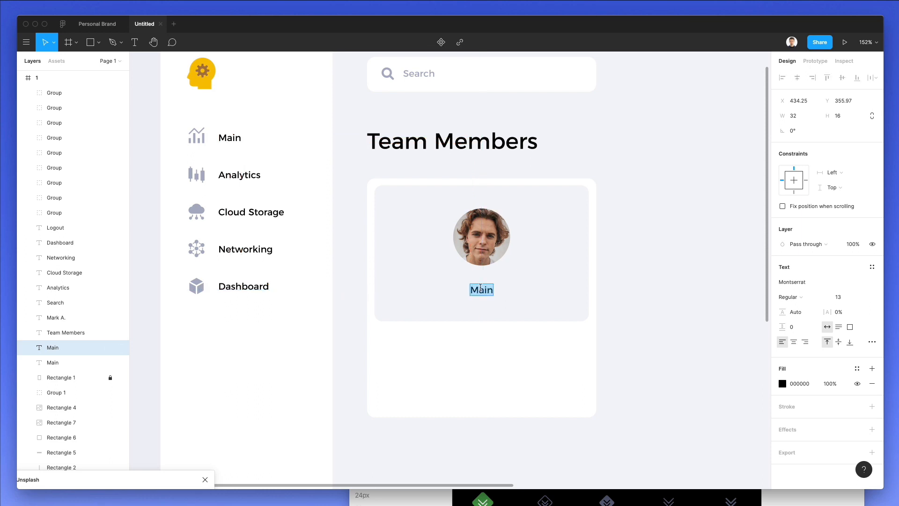
pyautogui.write('Mark Atkinson')
pyautogui.press('Escape')
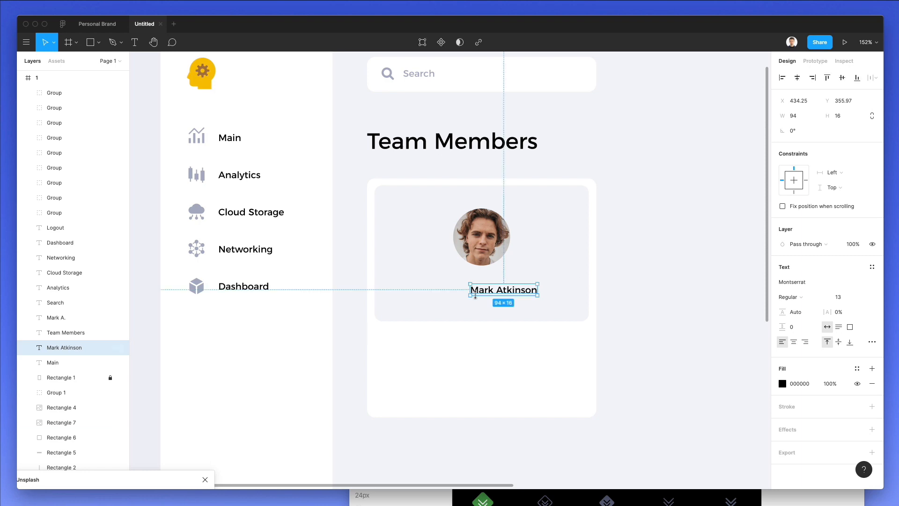
# Centre the member's name label horizontally on the grey panel.
pyautogui.keyDown('shift'); pyautogui.click(548, 273); pyautogui.keyUp('shift')
pyautogui.click(797, 77)
pyautogui.click(737, 220)
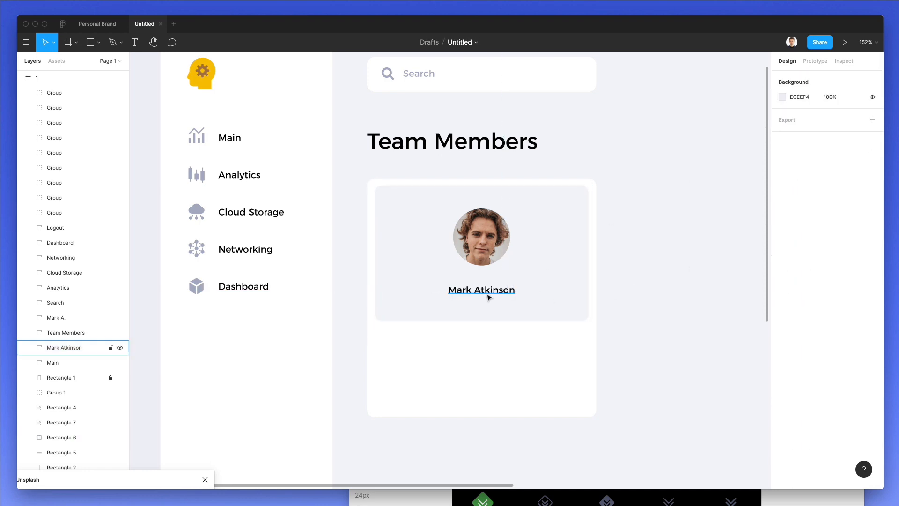
# Duplicate the name label directly below itself and change the copy's text to "Sr. Developer".
pyautogui.moveTo(484, 295); pyautogui.dragTo(499, 301)
pyautogui.doubleClick(499, 300)
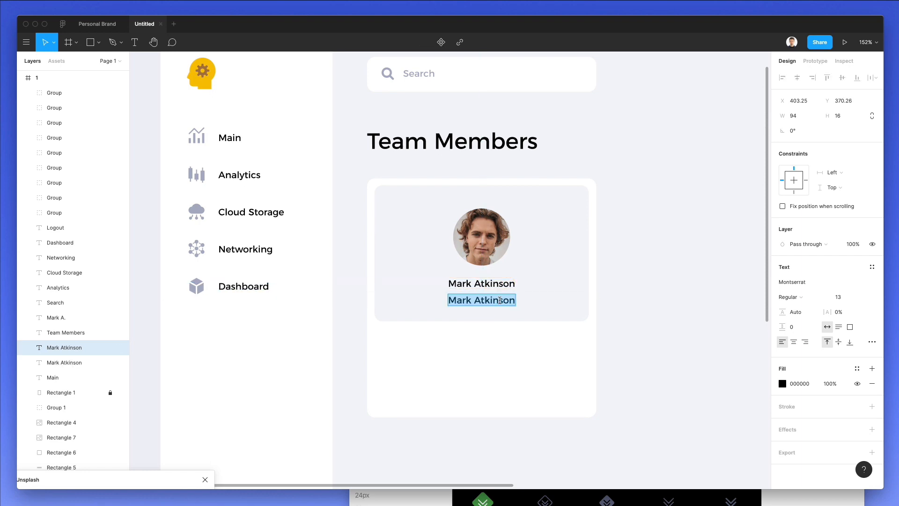
pyautogui.write('Sr. D')
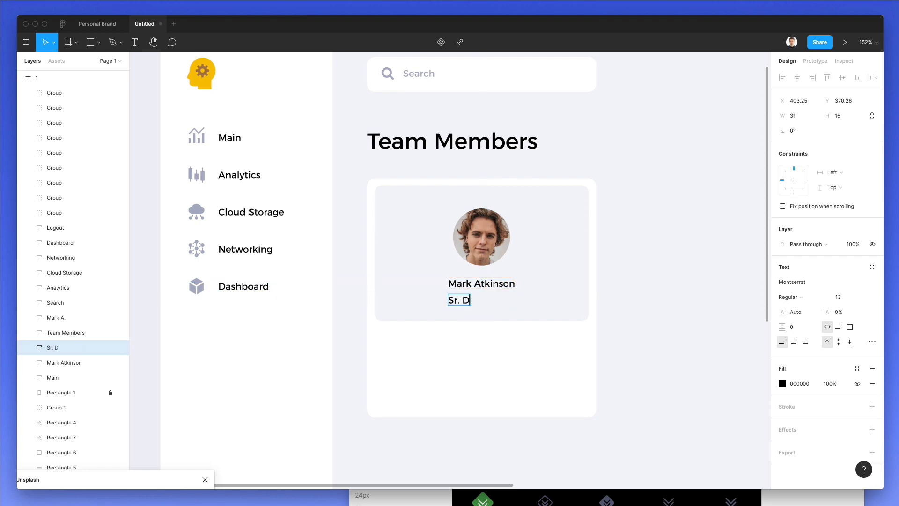
pyautogui.write('eveloper')
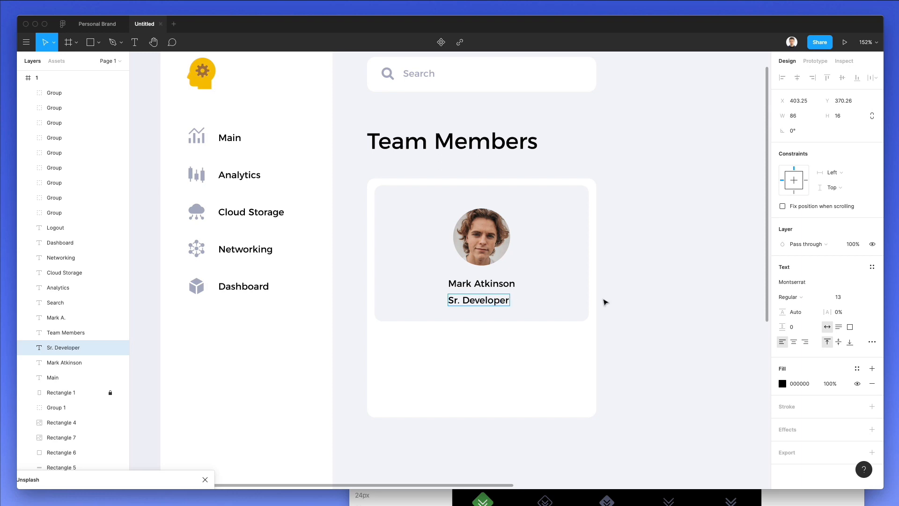
# Centre the Sr. Developer label horizontally on the grey panel.
pyautogui.keyDown('shift'); pyautogui.click(546, 289); pyautogui.keyUp('shift')
pyautogui.click(798, 78)
pyautogui.click(674, 206)
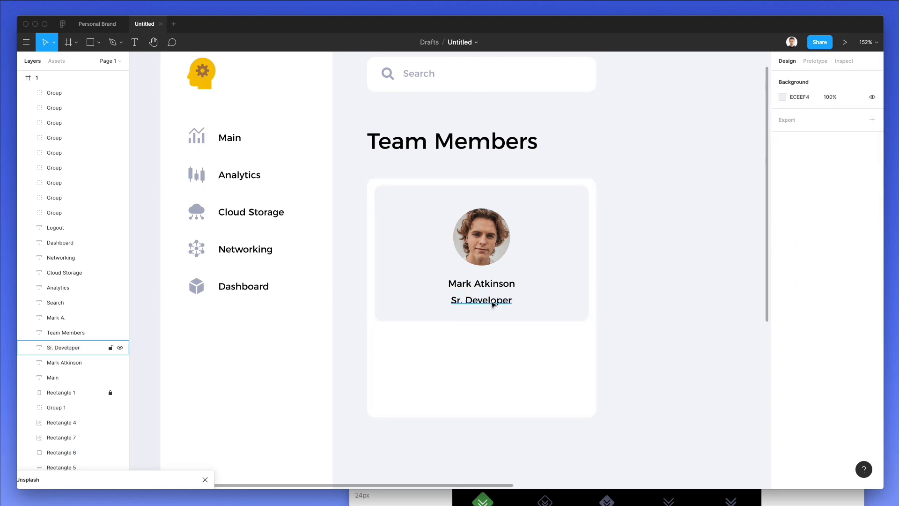
# Set the Sr. Developer label's font weight to Light.
pyautogui.click(493, 305)
pyautogui.press('super+b')
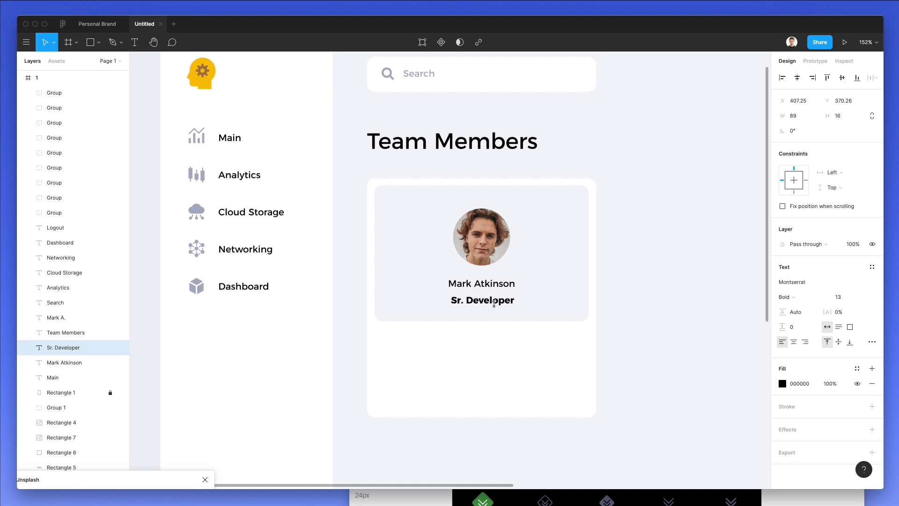
pyautogui.press('super+b')
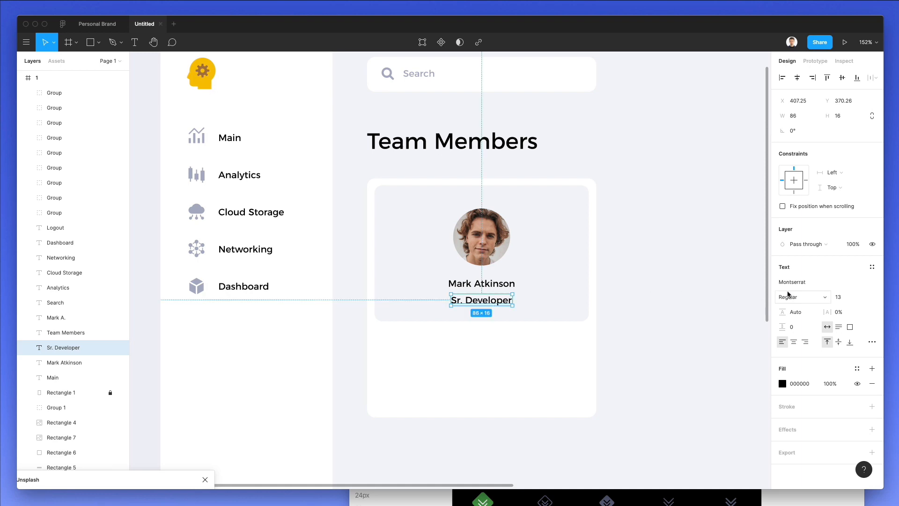
pyautogui.click(790, 297)
pyautogui.click(808, 273)
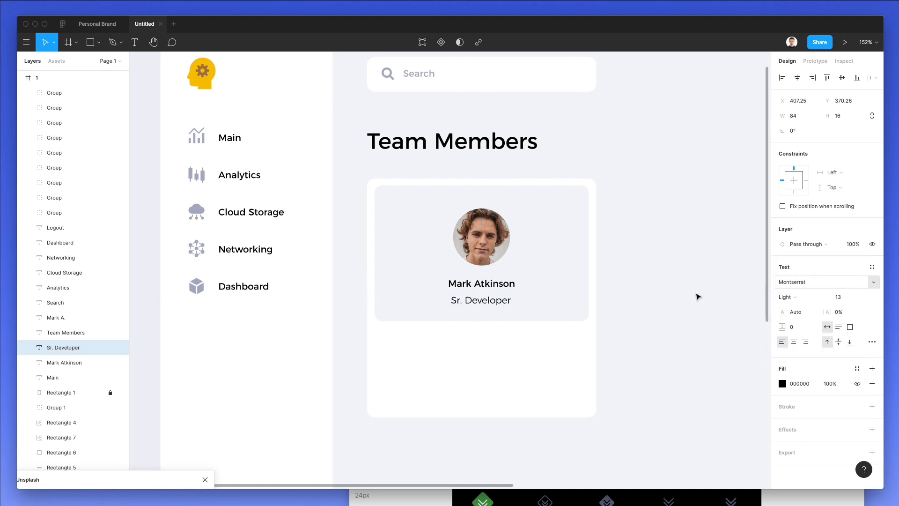
# Lower the Sr. Developer label slightly and extend the grey panel's bottom edge a little downward.
pyautogui.click(600, 303)
pyautogui.moveTo(487, 305); pyautogui.dragTo(482, 332)
pyautogui.click(542, 302)
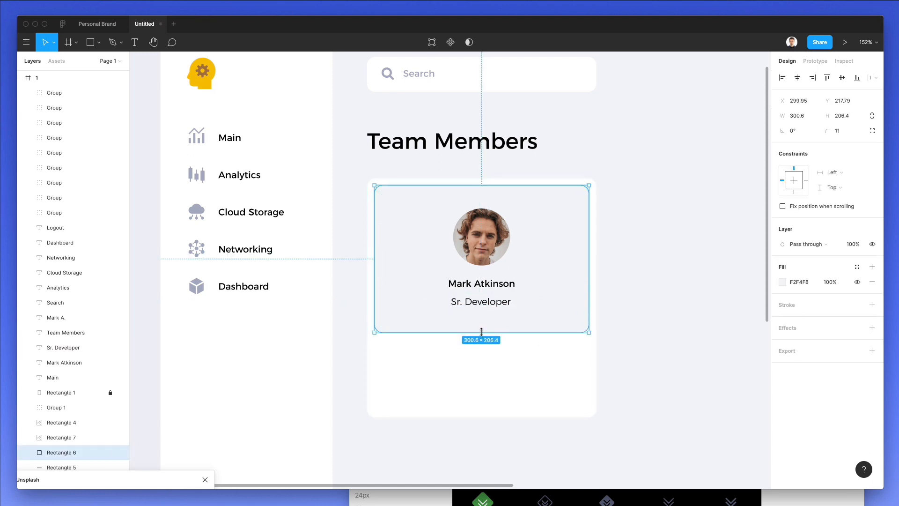
# Move the name and Sr. Developer labels down together by a few pixels, keeping them centred in the panel.
pyautogui.click(489, 302)
pyautogui.keyDown('shift'); pyautogui.click(482, 284); pyautogui.keyUp('shift')
pyautogui.moveTo(483, 284); pyautogui.dragTo(485, 286)
pyautogui.press('Down')
pyautogui.press('Down')
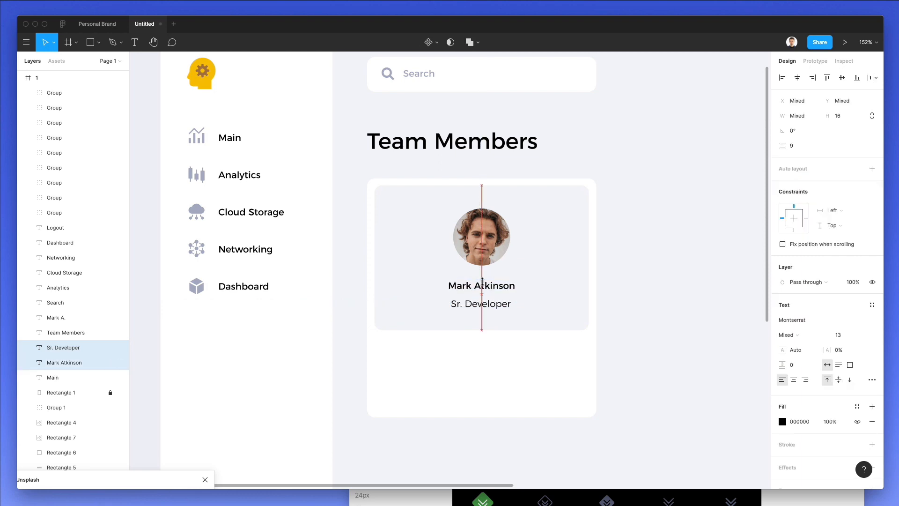
# Copy the member's name label into the white area below the grey panel and set its font size to 23.
pyautogui.press('Escape')
pyautogui.click(514, 288)
pyautogui.moveTo(491, 288); pyautogui.dragTo(492, 358)
pyautogui.click(841, 297)
pyautogui.write('23')
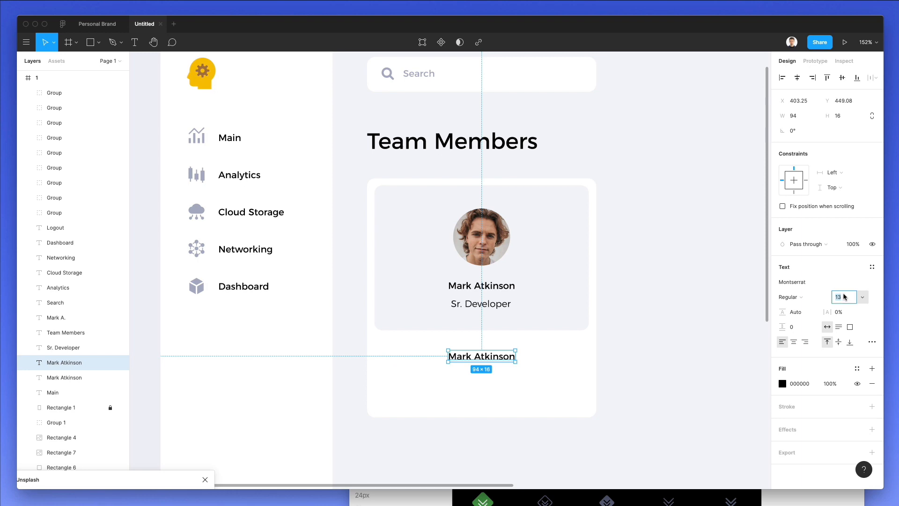
pyautogui.press('Return')
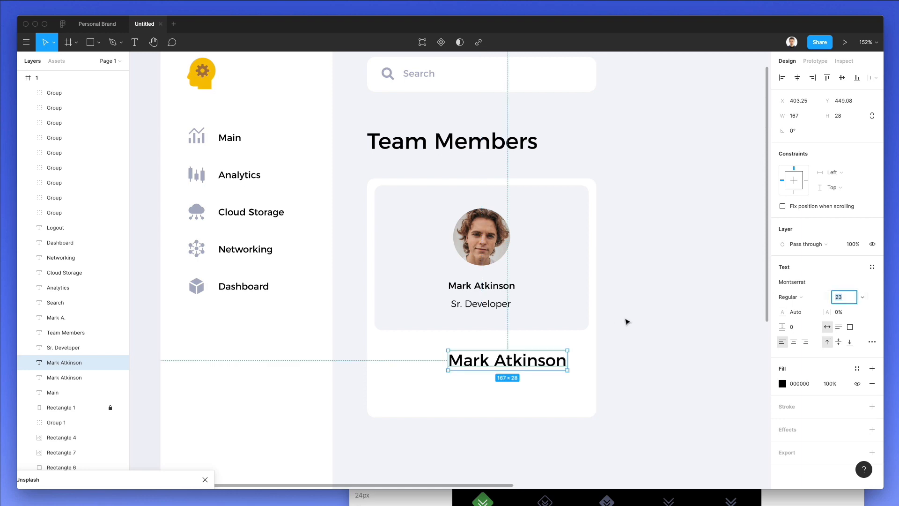
# Replace the text of the copied name label below the grey panel with 60.
pyautogui.click(662, 325)
pyautogui.doubleClick(538, 360)
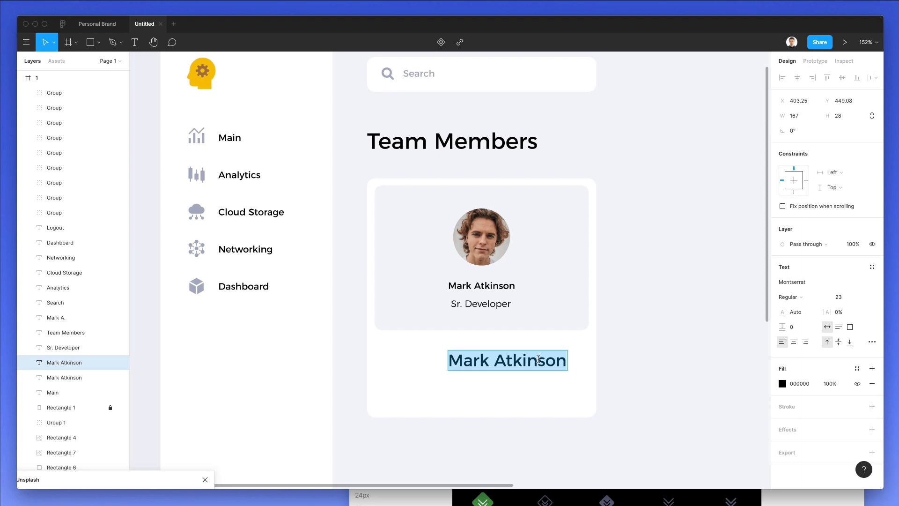
pyautogui.write('60')
pyautogui.press('Escape')
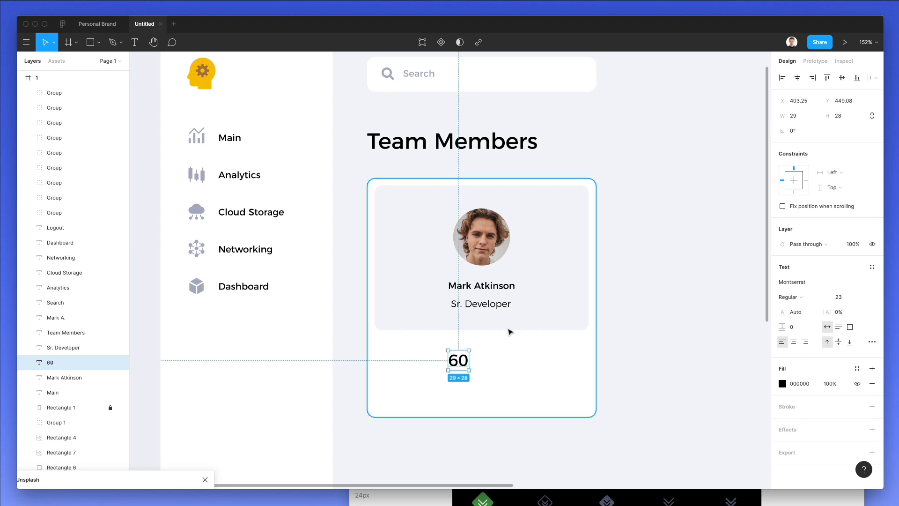
# Copy the Sr. Developer label to just below the 60 and change the copy's text to SEO.
pyautogui.click(492, 304)
pyautogui.moveTo(492, 305); pyautogui.dragTo(487, 386)
pyautogui.doubleClick(485, 385)
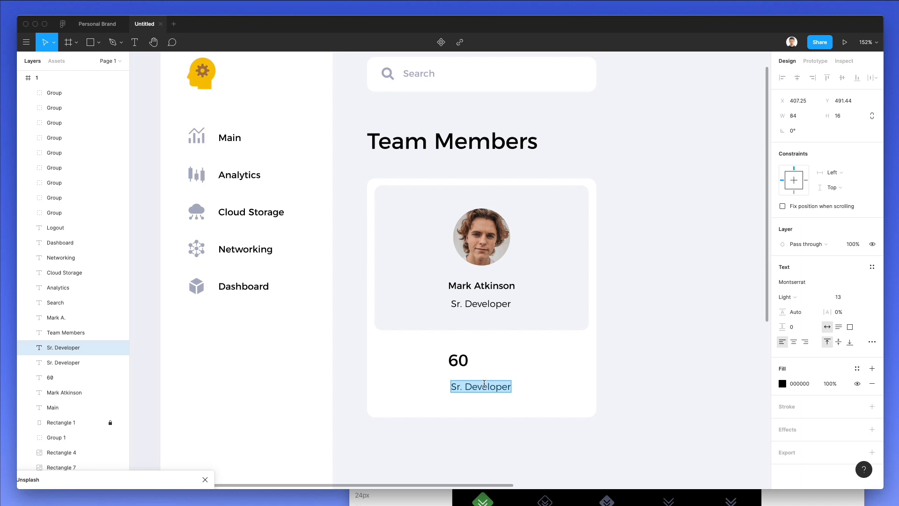
pyautogui.write('SEO')
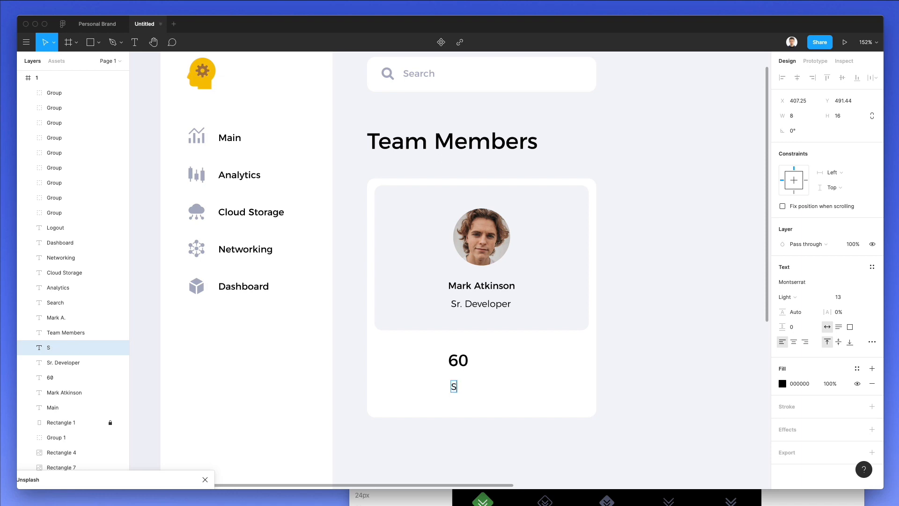
# Align the 60 and SEO labels on their horizontal centres.
pyautogui.keyDown('shift'); pyautogui.click(462, 366); pyautogui.keyUp('shift')
pyautogui.click(799, 78)
pyautogui.click(582, 446)
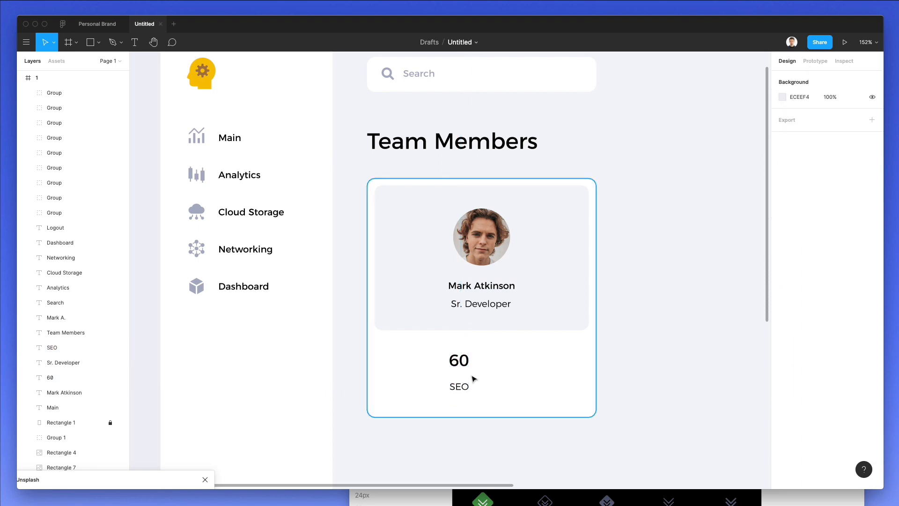
# Place the 60 and SEO pair near the card's left edge and copy it twice rightwards, about 110 px apart.
pyautogui.click(461, 362)
pyautogui.keyDown('shift'); pyautogui.click(462, 390); pyautogui.keyUp('shift')
pyautogui.moveTo(465, 365); pyautogui.dragTo(490, 386)
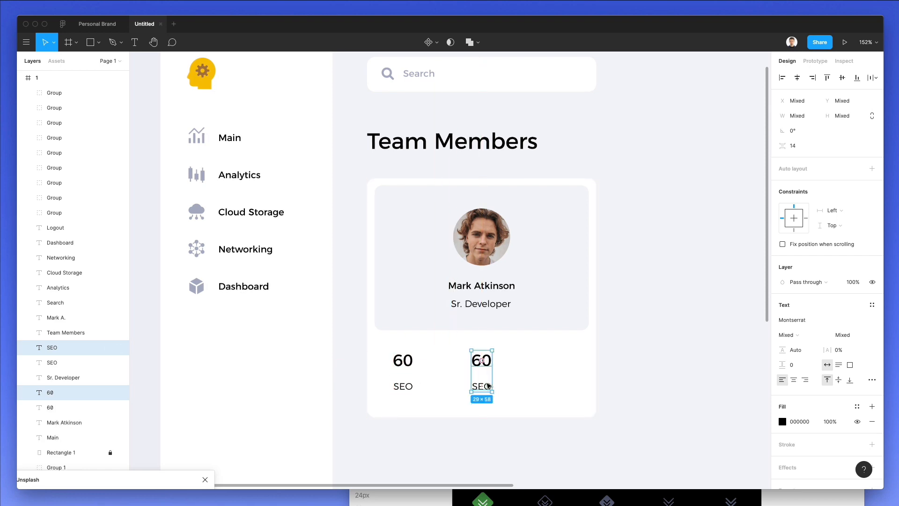
pyautogui.hotkey('ctrl', 'd')
# Change the third SEO label's text to Analytics and centre it under its number.
pyautogui.click(565, 388)
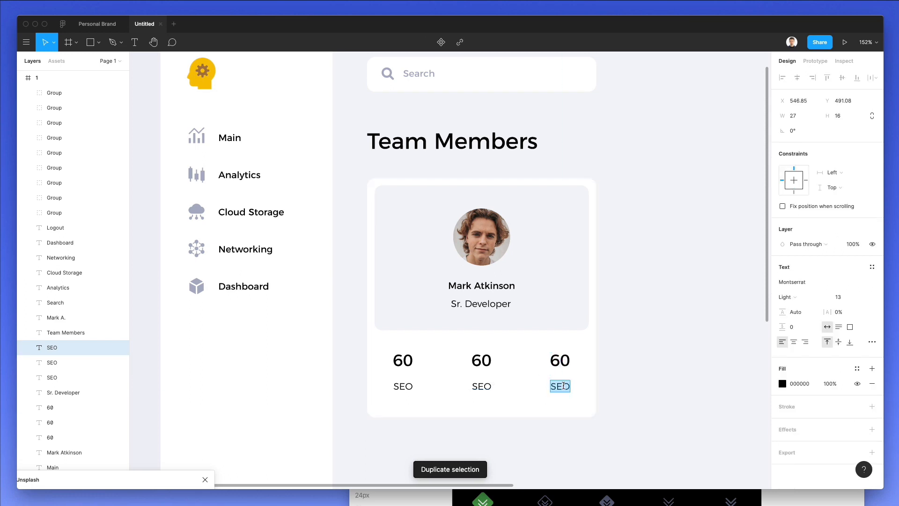
pyautogui.write('Analytics')
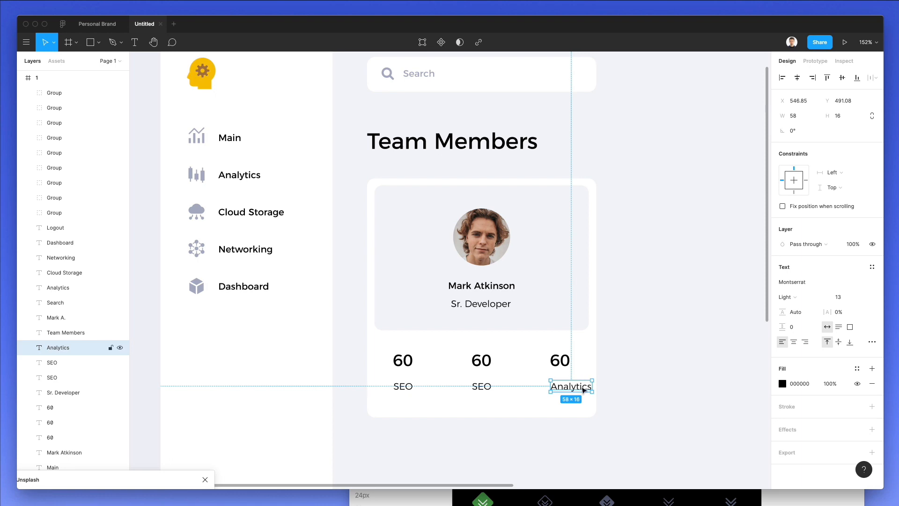
pyautogui.moveTo(584, 389); pyautogui.dragTo(574, 392)
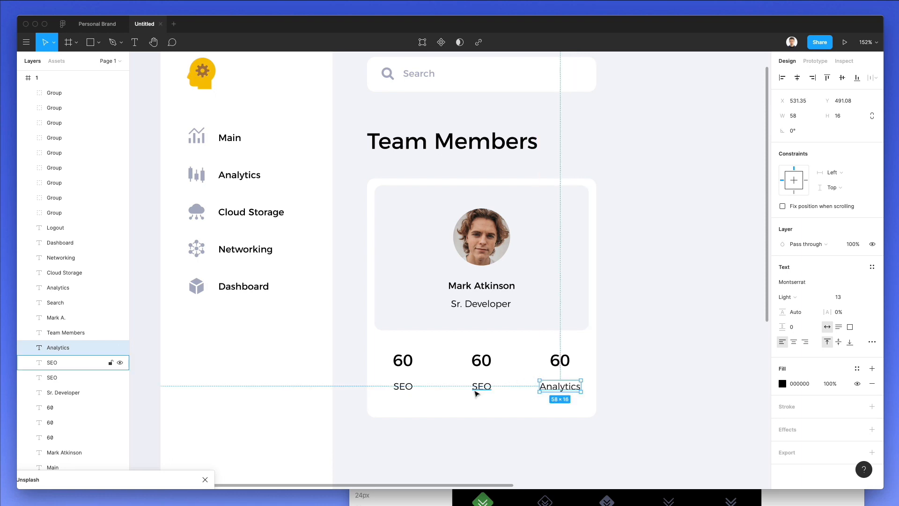
# Change the middle SEO label's text to Marketing and centre it under its number.
pyautogui.click(480, 389)
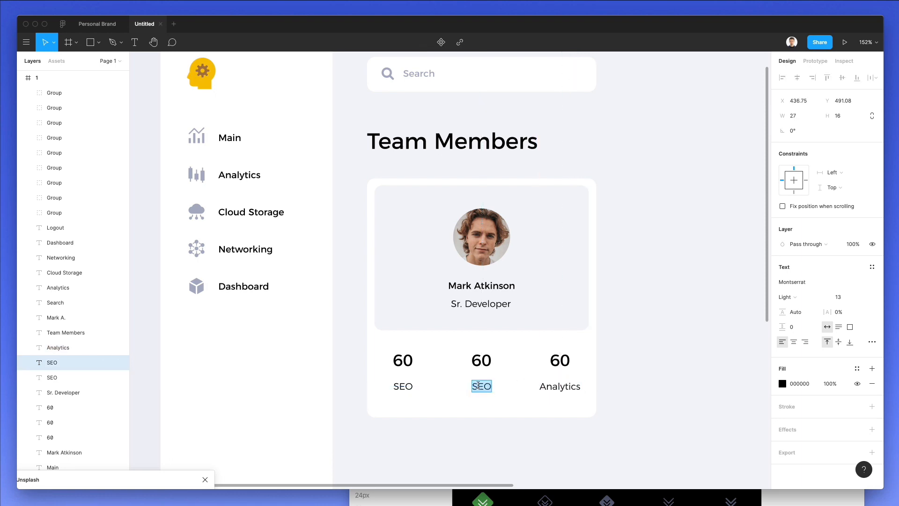
pyautogui.write('Marketing')
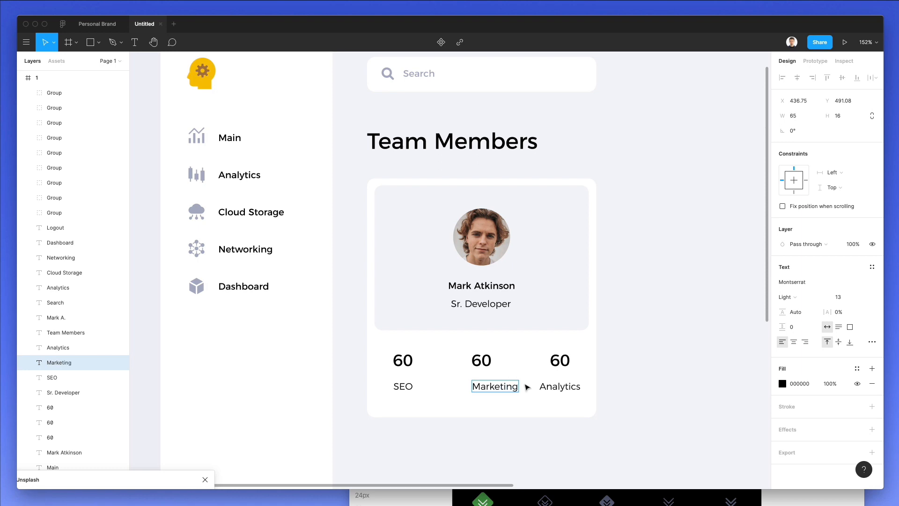
pyautogui.press('Escape')
pyautogui.moveTo(503, 387); pyautogui.dragTo(487, 387)
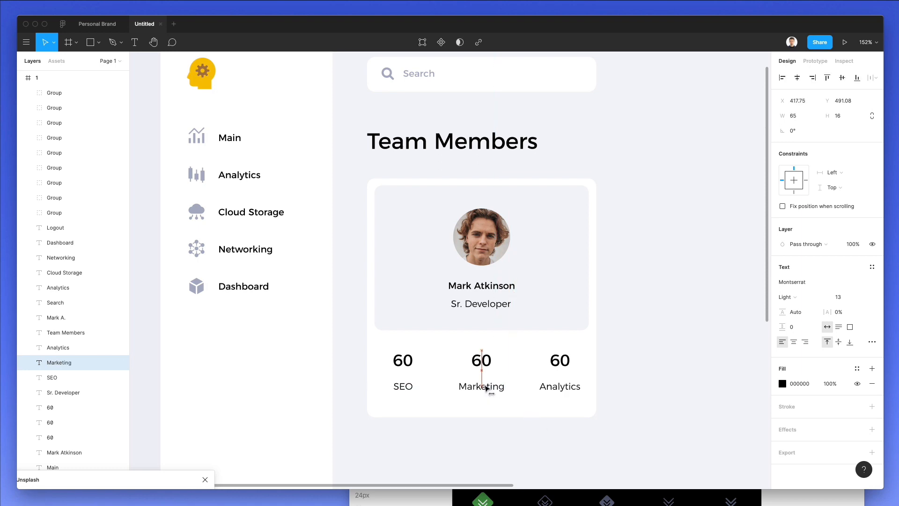
# Set the SEO, Marketing and Analytics labels to font size 12 with centred text and nudge them slightly right.
pyautogui.keyDown('shift'); pyautogui.click(414, 389); pyautogui.keyUp('shift')
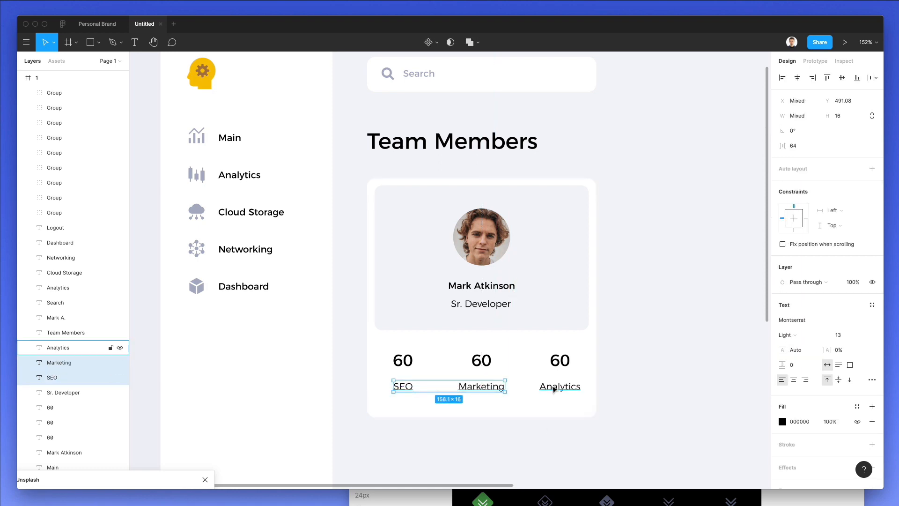
pyautogui.keyDown('shift'); pyautogui.click(557, 386); pyautogui.keyUp('shift')
pyautogui.press('Down')
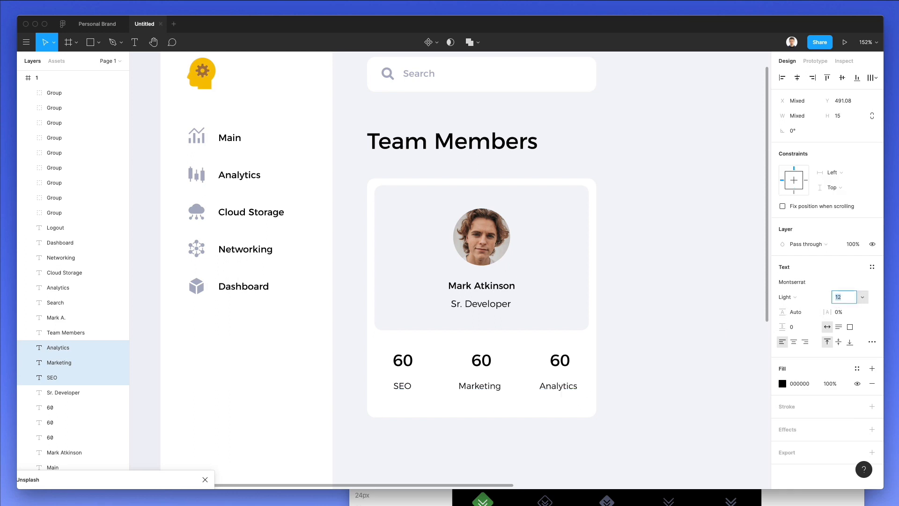
pyautogui.click(793, 341)
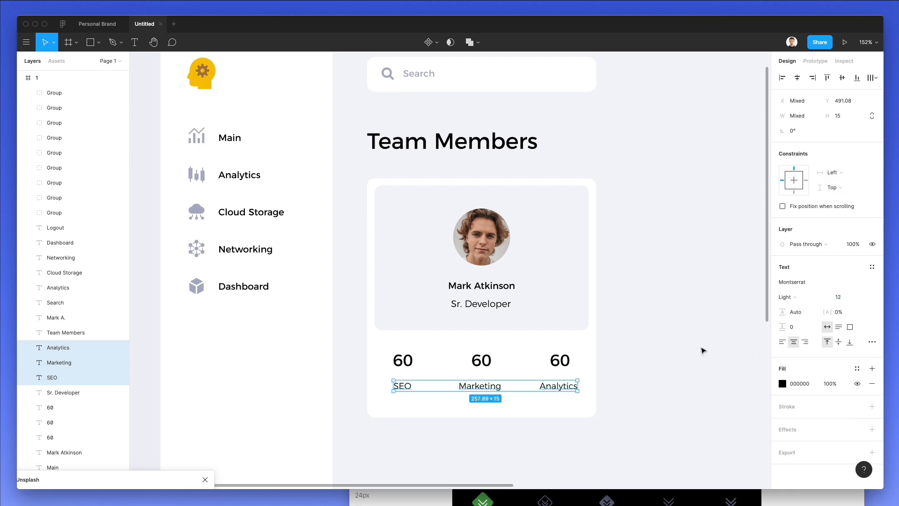
pyautogui.press('Right')
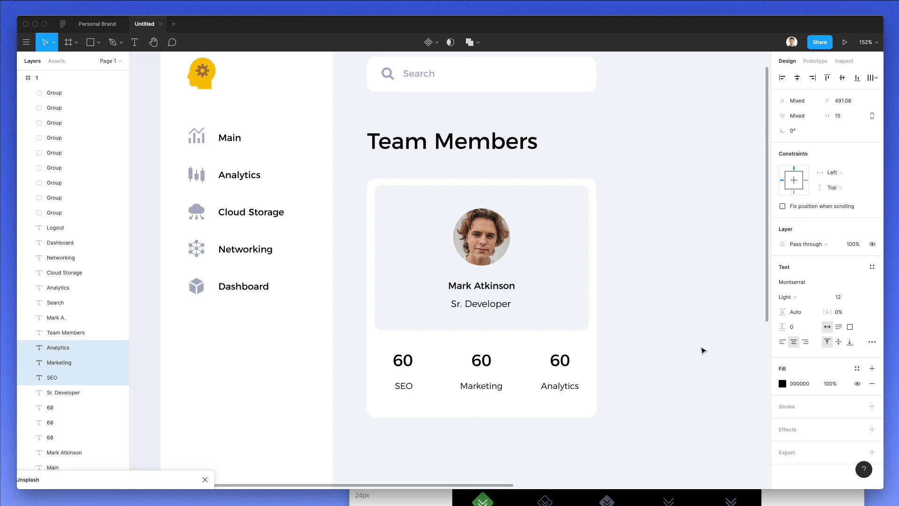
pyautogui.click(704, 349)
# Change the number above Marketing to 71 and the number above Analytics to 10.
pyautogui.click(484, 361)
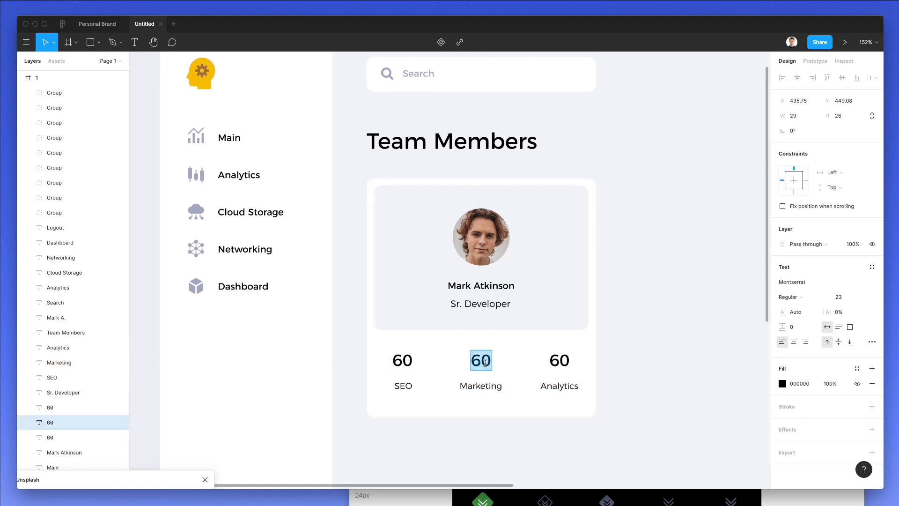
pyautogui.write('71')
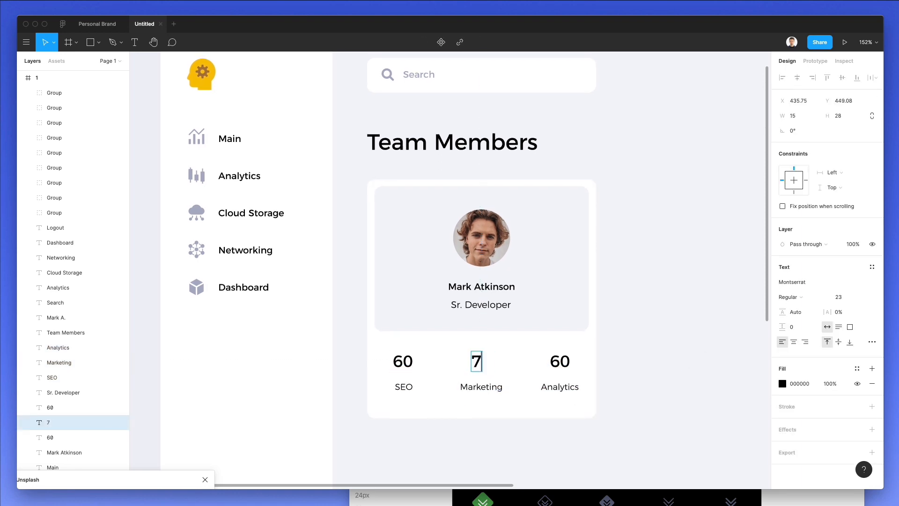
pyautogui.doubleClick(560, 359)
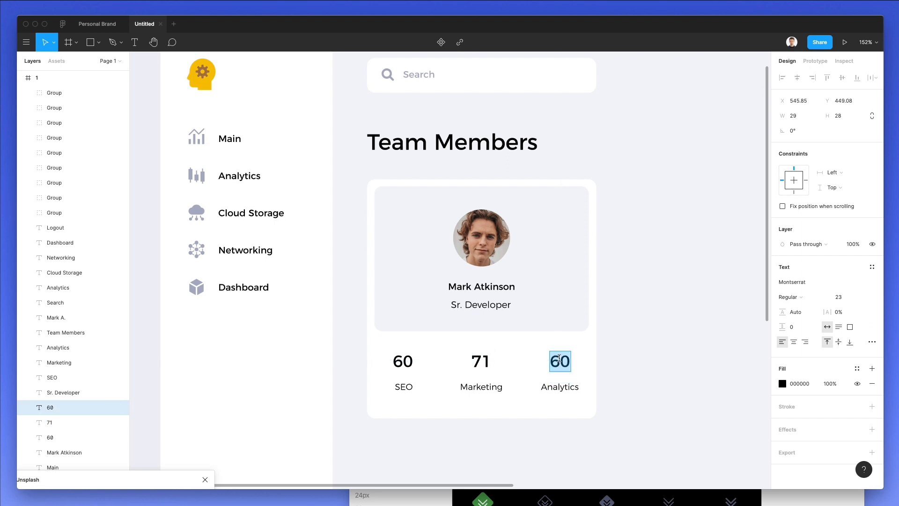
pyautogui.write('10')
pyautogui.click(658, 358)
pyautogui.click(657, 358)
# Set the text alignment of the numbers 60, 71 and 10 to centre.
pyautogui.click(566, 363)
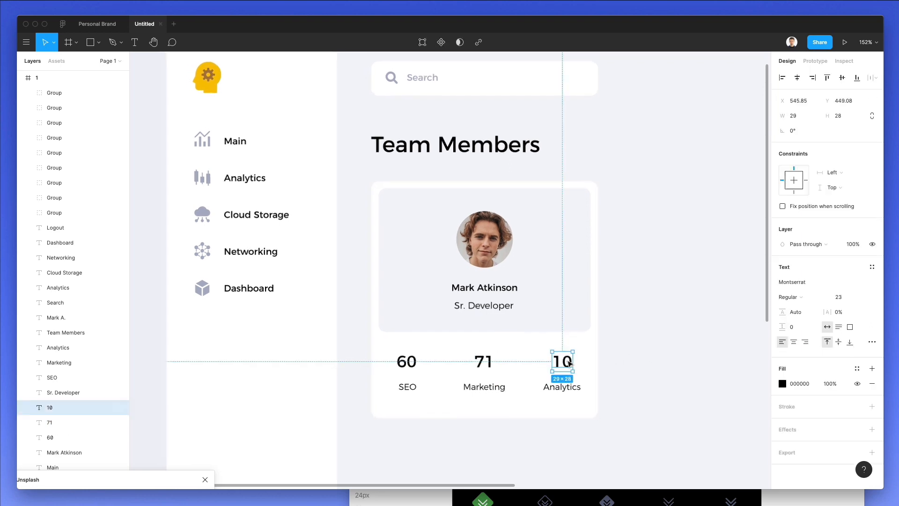
pyautogui.scroll(-2, 492, 366)
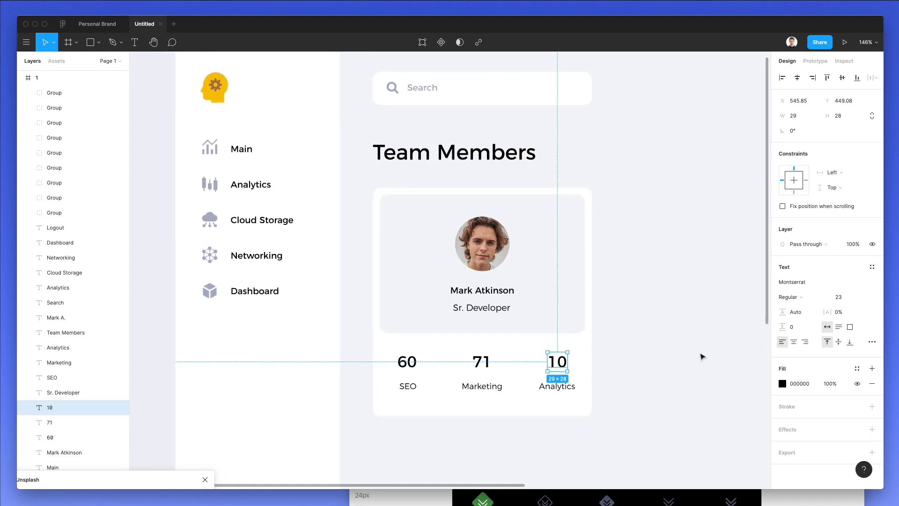
pyautogui.keyDown('shift'); pyautogui.click(487, 367); pyautogui.keyUp('shift')
pyautogui.keyDown('shift'); pyautogui.click(410, 365); pyautogui.keyUp('shift')
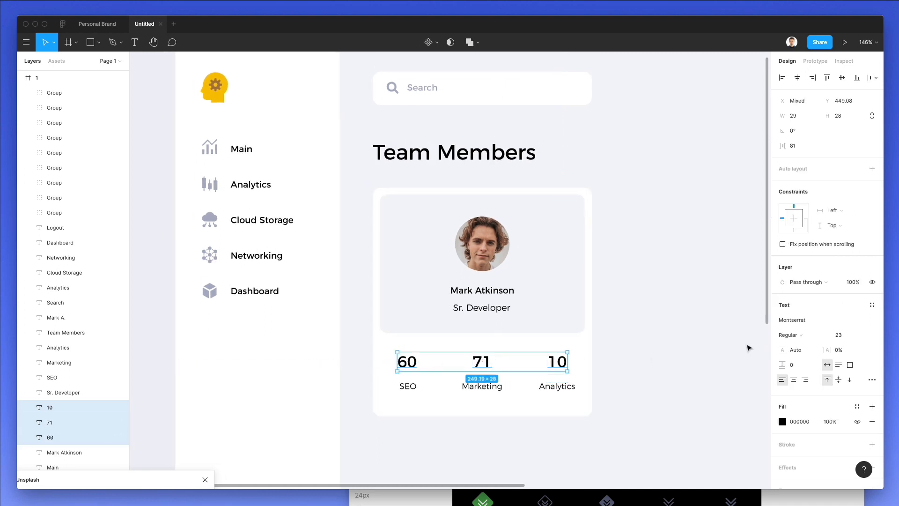
pyautogui.click(795, 380)
pyautogui.click(693, 337)
# Lighten the fill of the grey panel behind the avatar to FAFBFD.
pyautogui.scroll(-2, 651, 341)
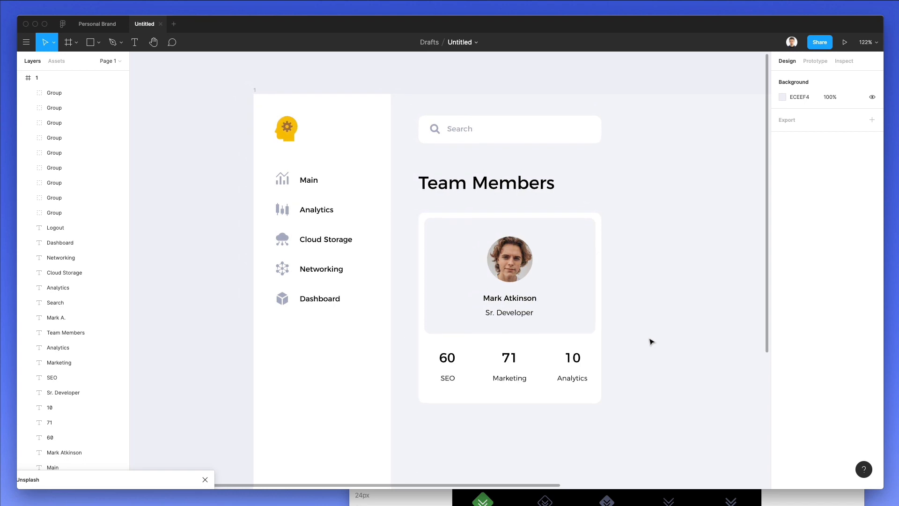
pyautogui.hscroll(3, 586, 323)
pyautogui.hscroll(2, 580, 289)
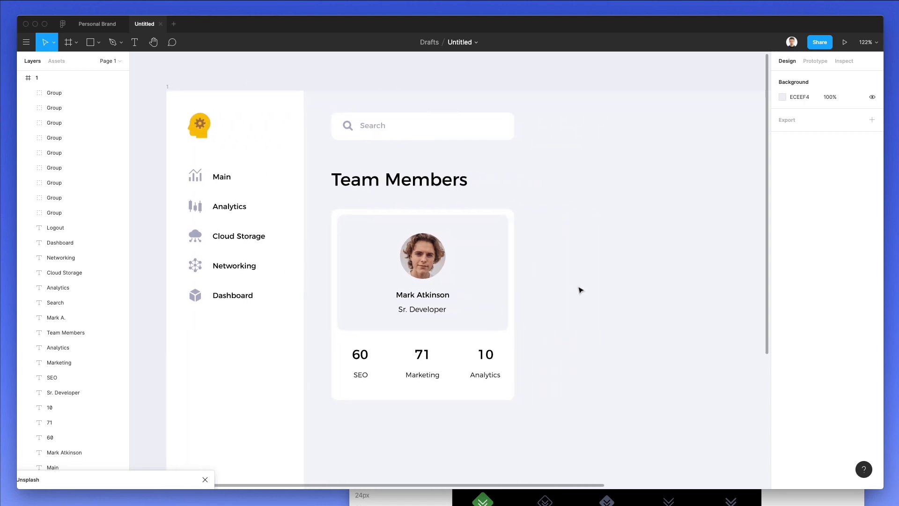
pyautogui.click(425, 245)
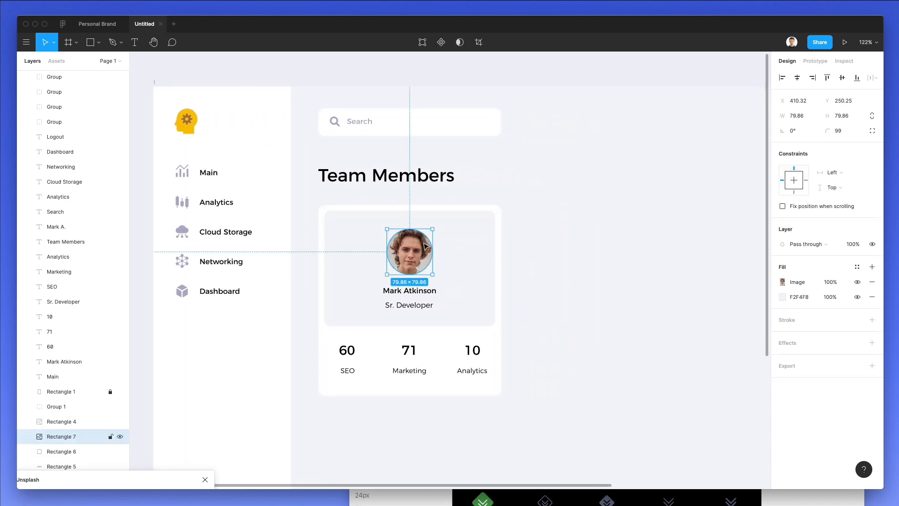
pyautogui.click(414, 305)
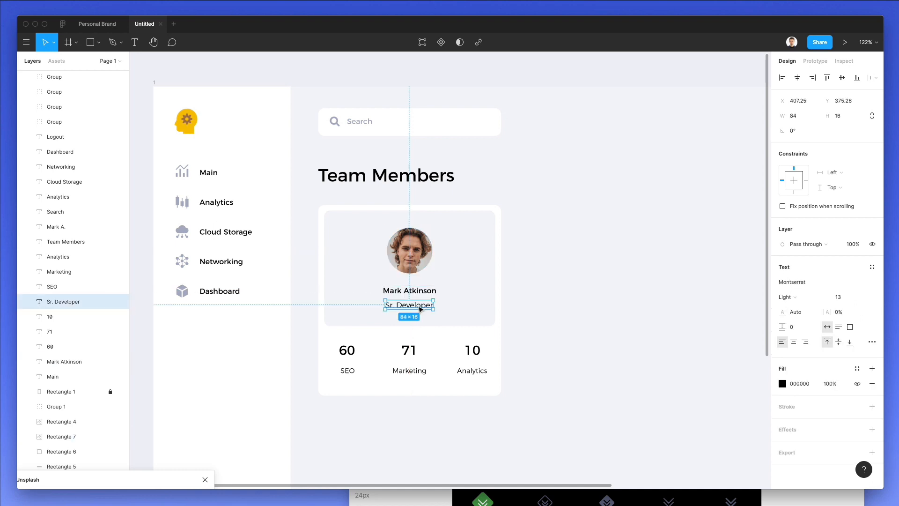
pyautogui.click(465, 280)
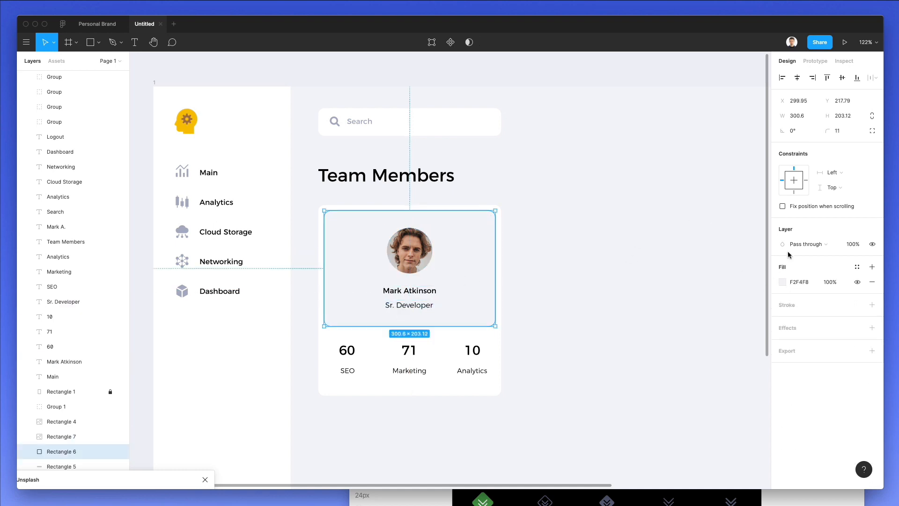
pyautogui.click(783, 282)
pyautogui.moveTo(658, 254); pyautogui.dragTo(659, 257)
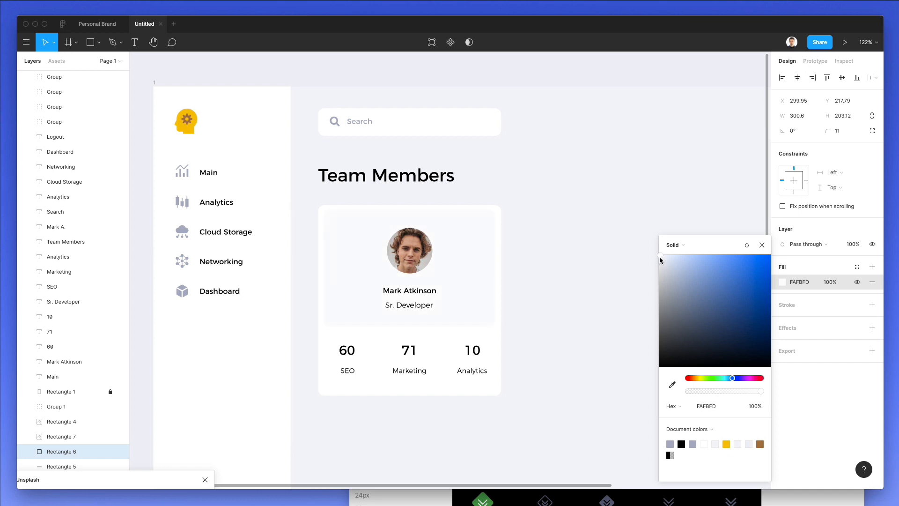
pyautogui.click(570, 223)
# Change the fill of the panel behind the avatar to the bluish white F8FAFF.
pyautogui.scroll(-3, 566, 255)
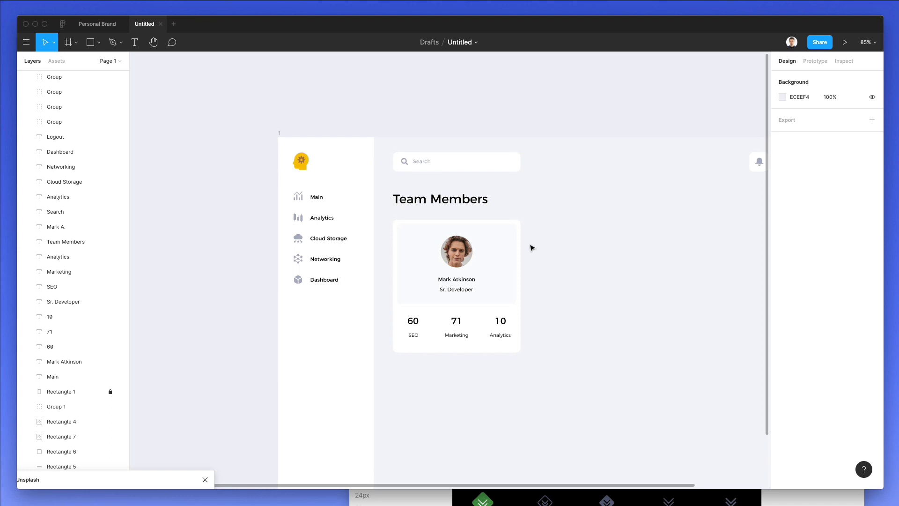
pyautogui.scroll(3, 506, 238)
pyautogui.click(504, 239)
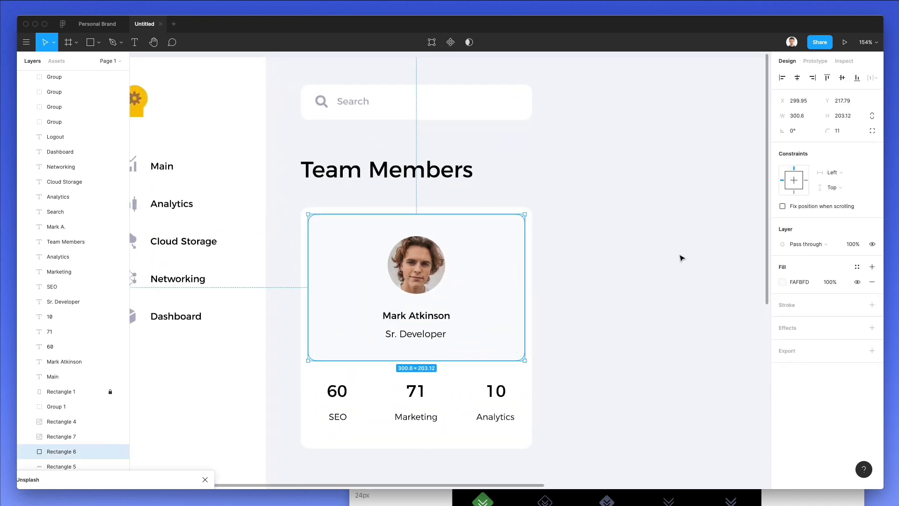
pyautogui.click(782, 282)
pyautogui.moveTo(658, 256); pyautogui.dragTo(662, 254)
pyautogui.click(602, 227)
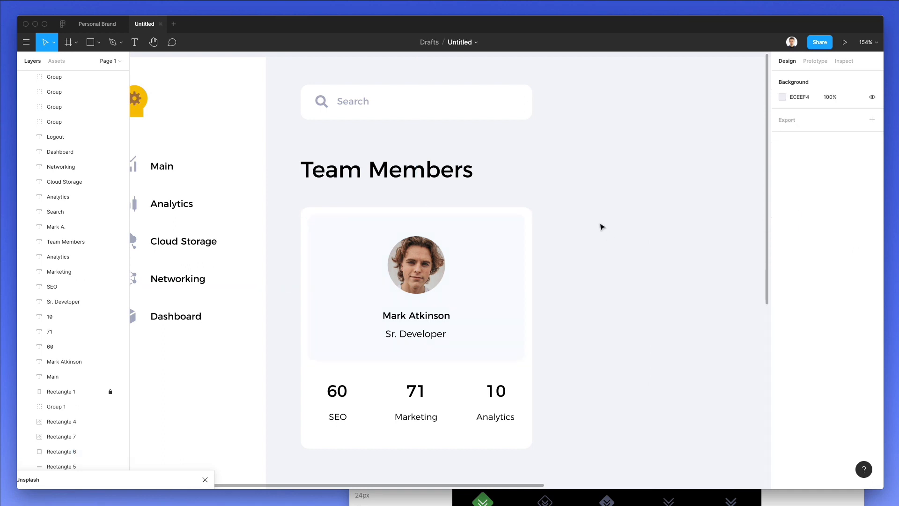
# Set the fill of the panel behind the avatar to the soft grey F8F9FC.
pyautogui.scroll(-5, 602, 227)
pyautogui.hscroll(5, 603, 227)
pyautogui.scroll(-2, 602, 227)
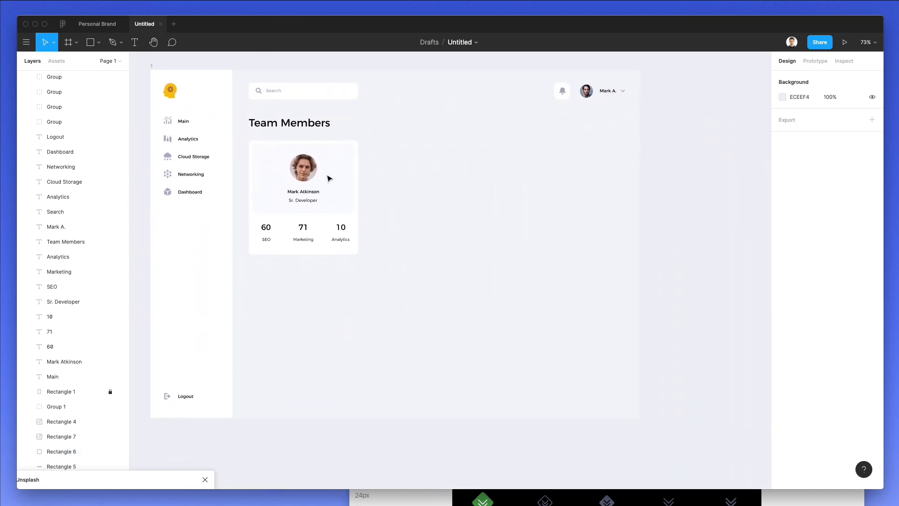
pyautogui.click(349, 157)
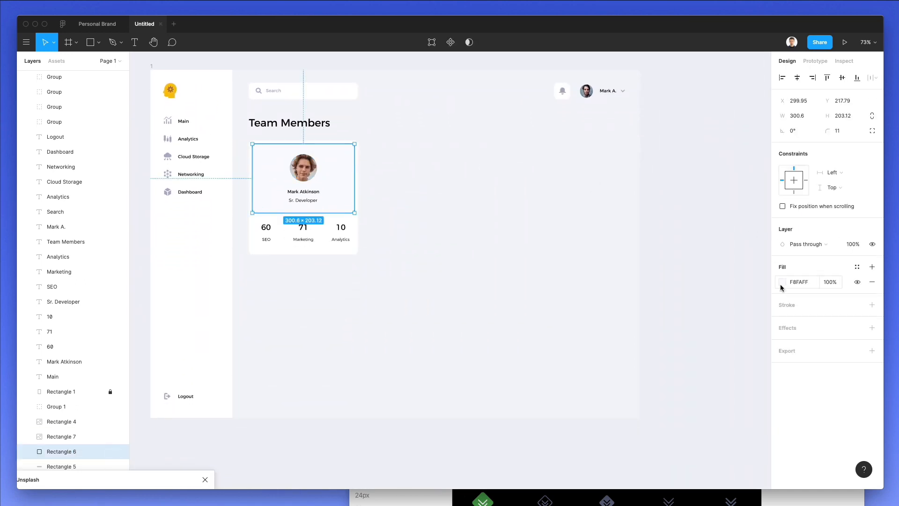
pyautogui.click(782, 282)
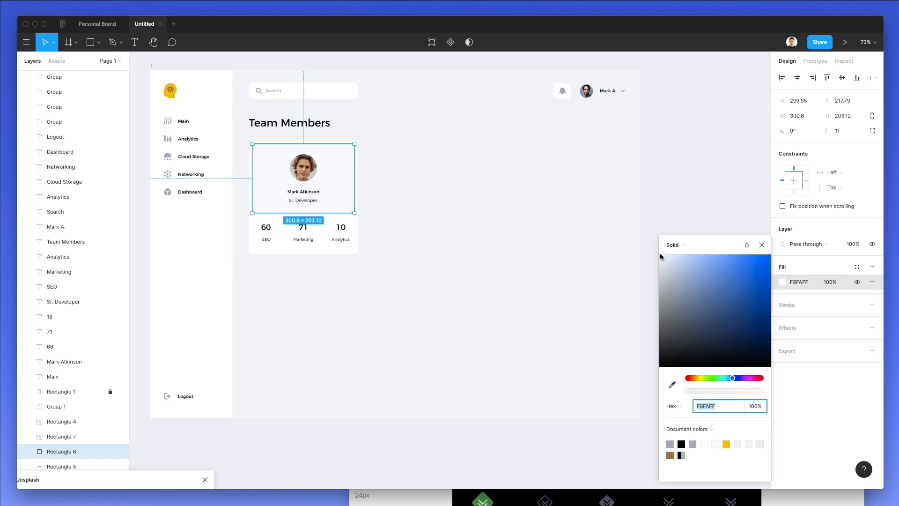
pyautogui.moveTo(660, 254); pyautogui.dragTo(660, 257)
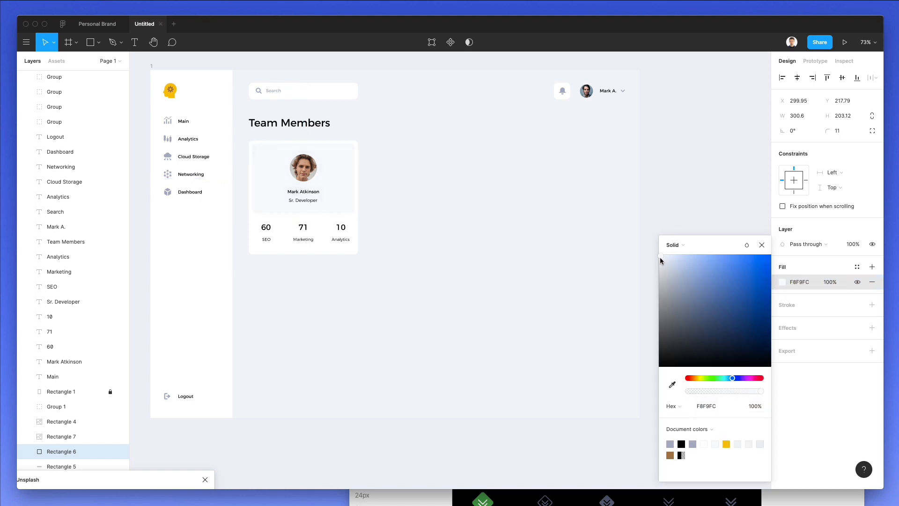
# Set the fill of the card's inner panel behind the avatar to F7F8FB.
pyautogui.click(660, 257)
pyautogui.click(476, 176)
pyautogui.hscroll(-3, 474, 173)
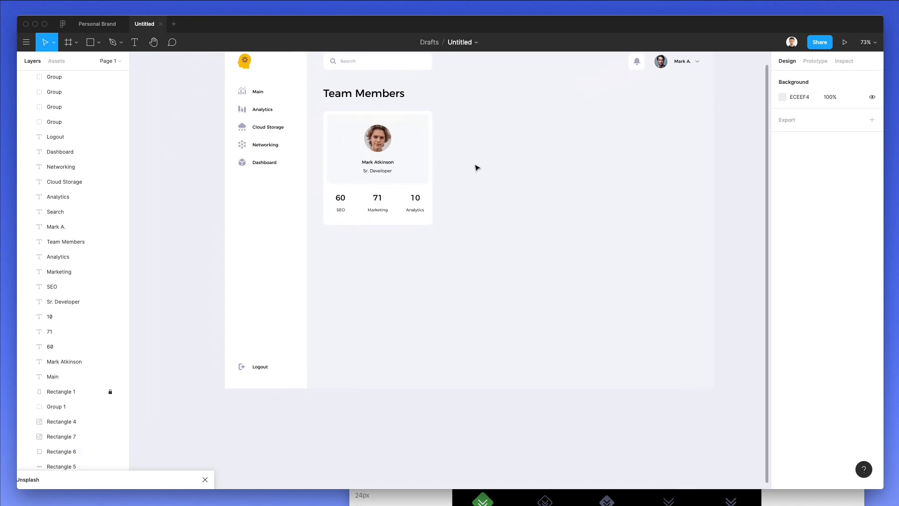
# Group the team member card's elements and try two copies in a row beside it, removing both copies.
pyautogui.moveTo(464, 145); pyautogui.dragTo(315, 300)
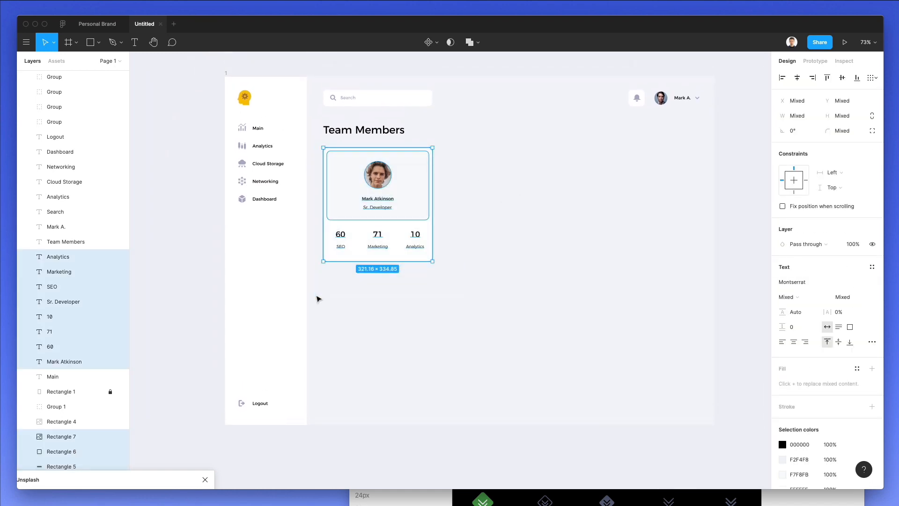
pyautogui.moveTo(417, 218); pyautogui.dragTo(519, 203)
pyautogui.press('super+d')
pyautogui.moveTo(646, 188); pyautogui.dragTo(662, 187)
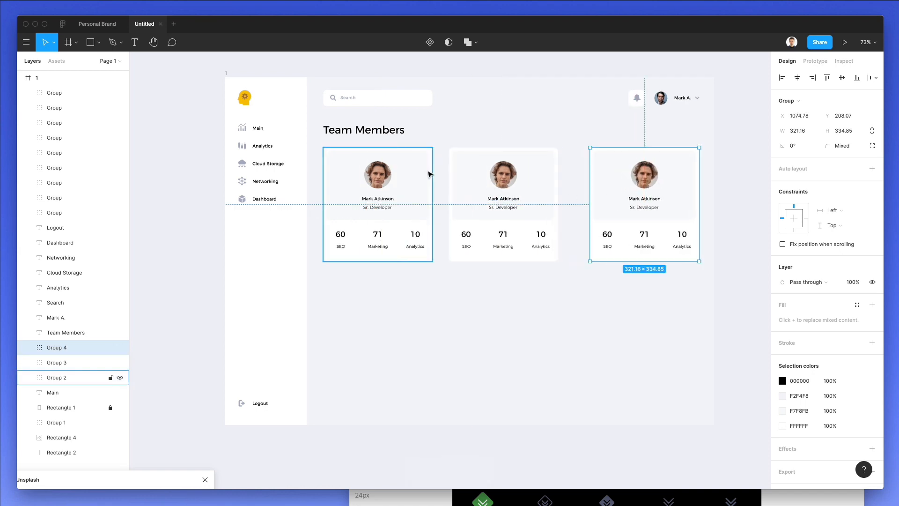
pyautogui.moveTo(467, 140); pyautogui.dragTo(694, 283)
pyautogui.press('Delete')
# Try widening the card's two background rectangles to about 389 px and duplicating the card twice, undoing the copies.
pyautogui.moveTo(465, 181); pyautogui.dragTo(570, 207)
pyautogui.press('Escape')
pyautogui.press('super+d')
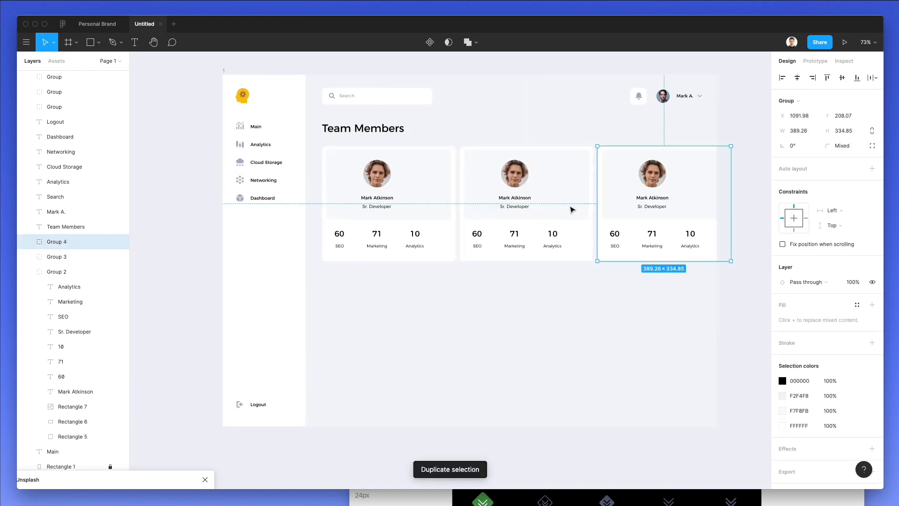
pyautogui.press('super+z')
pyautogui.press('super+z')
# Try the card's background rectangles at about 367 px wide with two copies of the card placed beside it.
pyautogui.moveTo(482, 203); pyautogui.dragTo(449, 204)
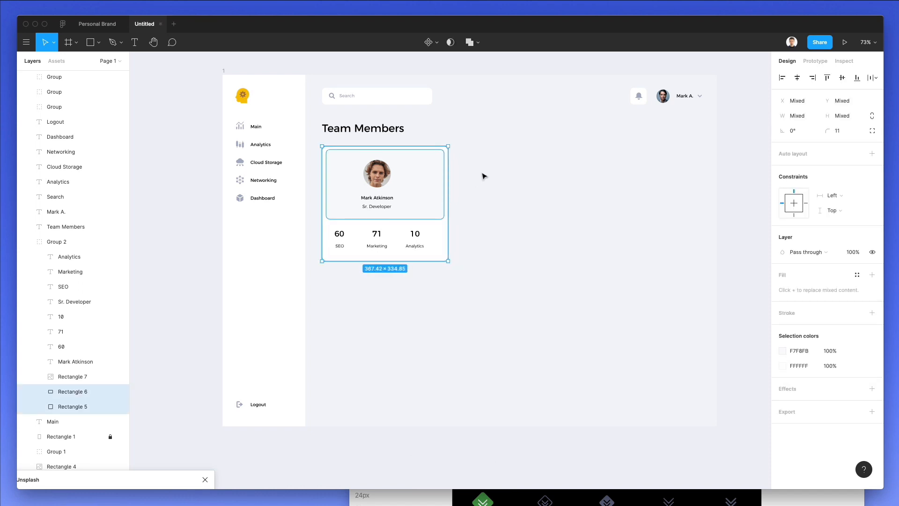
pyautogui.moveTo(381, 215); pyautogui.dragTo(512, 214)
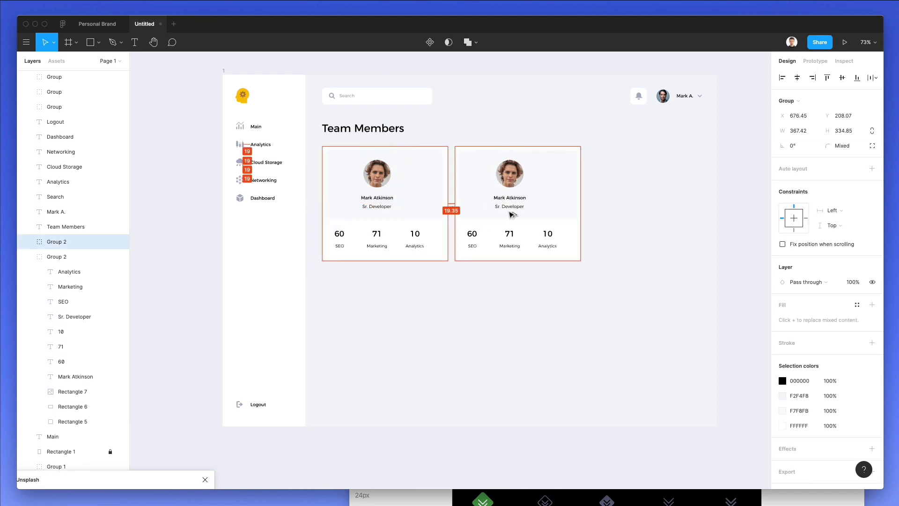
pyautogui.hotkey('ctrl', 'd')
pyautogui.moveTo(697, 176)
pyautogui.mouseDown()
pyautogui.moveTo(674, 182)
pyautogui.moveTo(687, 178)
pyautogui.moveTo(682, 184)
pyautogui.mouseUp()
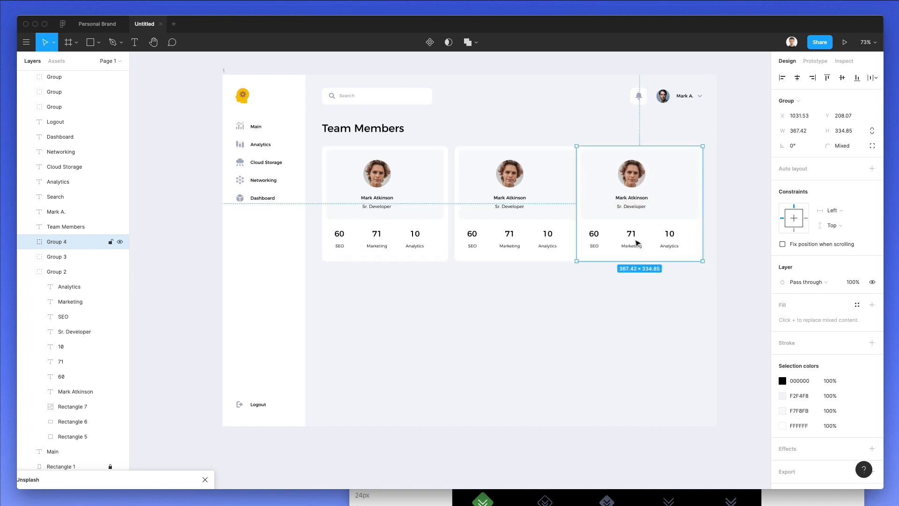
# Delete the two card copies and narrow the remaining card's background rectangles to about 351 px.
pyautogui.moveTo(605, 302); pyautogui.dragTo(443, 196)
pyautogui.press('Delete')
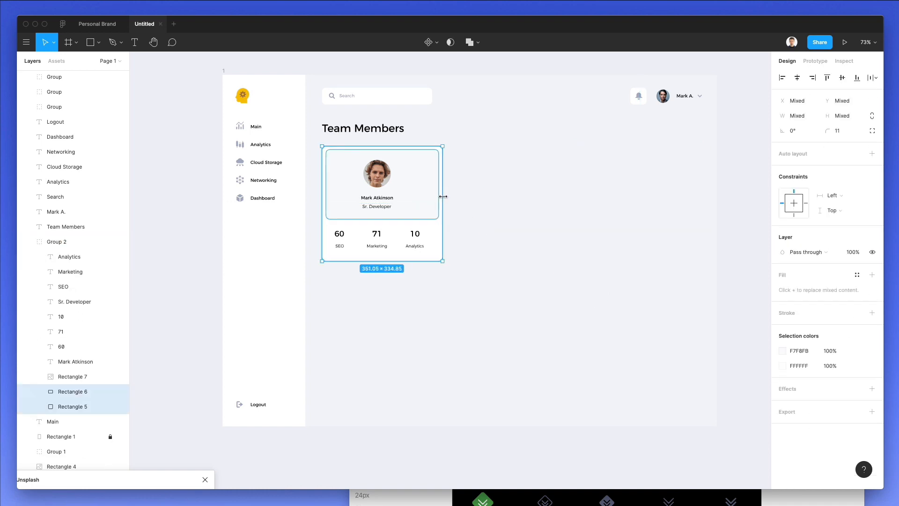
pyautogui.click(414, 191)
# Duplicate the card twice into a row of three, placing the third card at about X 1045.
pyautogui.moveTo(382, 186); pyautogui.dragTo(509, 186)
pyautogui.hotkey('ctrl', 'd')
pyautogui.moveTo(656, 184); pyautogui.dragTo(657, 219)
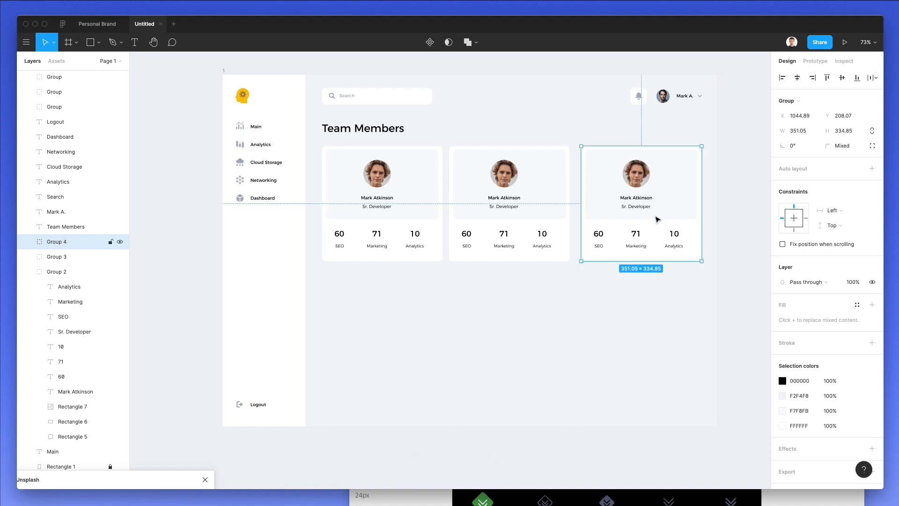
pyautogui.click(625, 296)
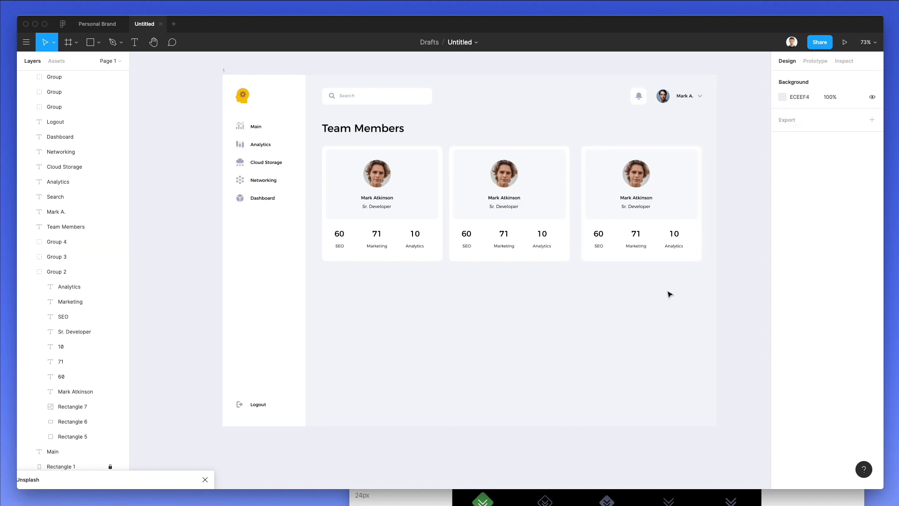
# Nudge the avatars, text and skill figures of all three cards right to centre them on their backgrounds.
pyautogui.moveTo(717, 287); pyautogui.dragTo(635, 165)
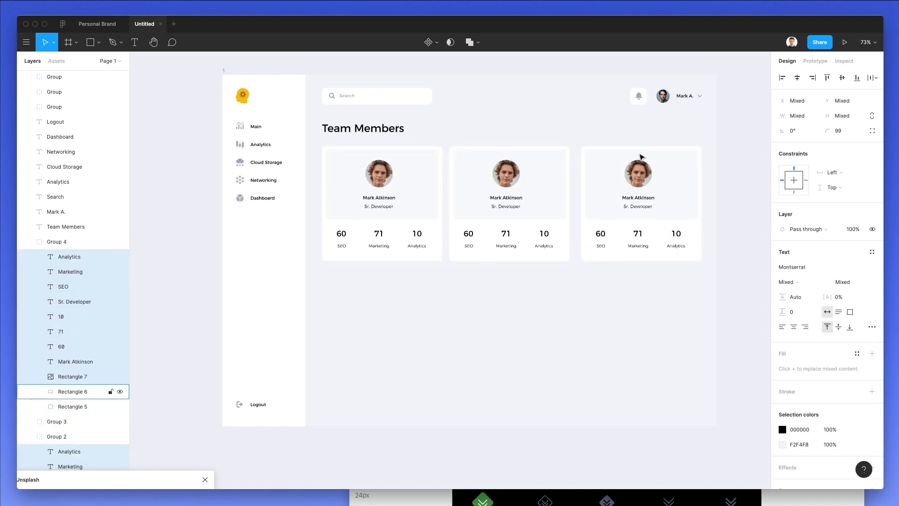
pyautogui.press('Right')
pyautogui.press('Right')
pyautogui.press('Right')
pyautogui.press('Right')
pyautogui.press('Right')
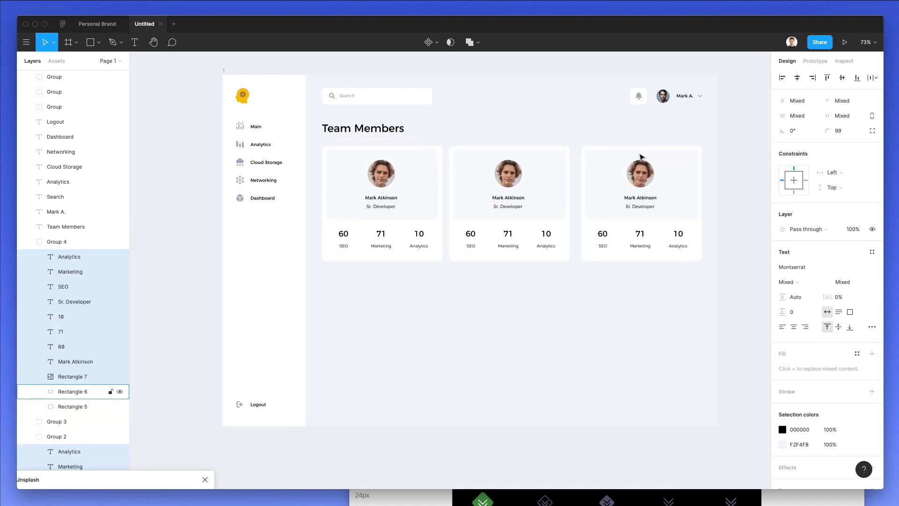
pyautogui.press('Left')
pyautogui.click(496, 315)
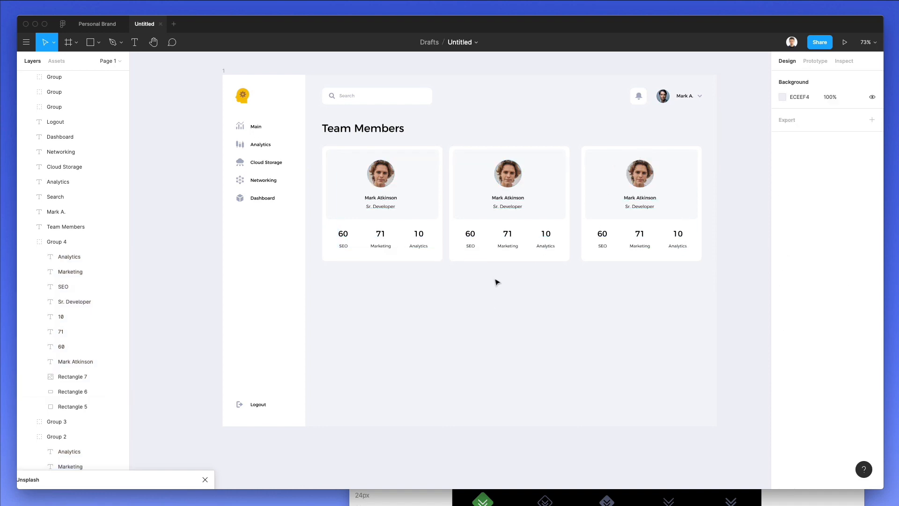
# Move the middle card right to about X 667 so the three cards are evenly spaced.
pyautogui.moveTo(500, 213); pyautogui.dragTo(504, 213)
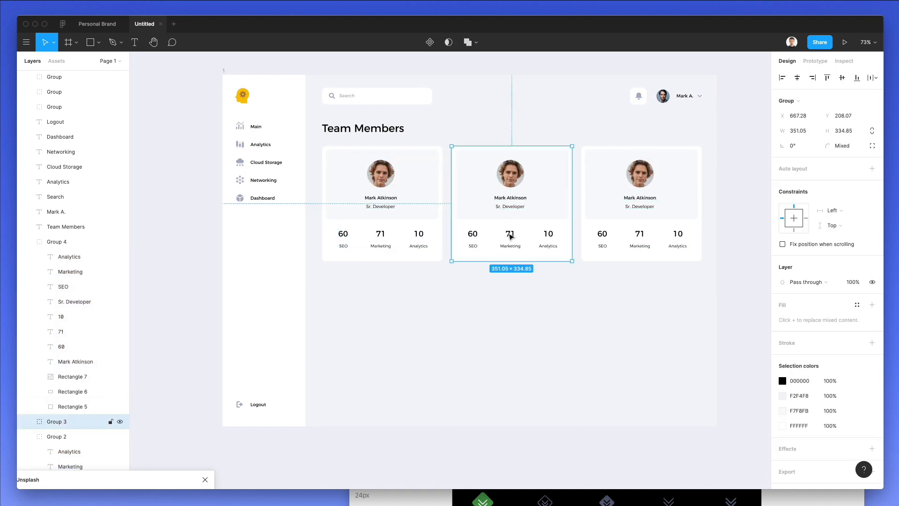
pyautogui.click(508, 318)
pyautogui.scroll(3, 498, 283)
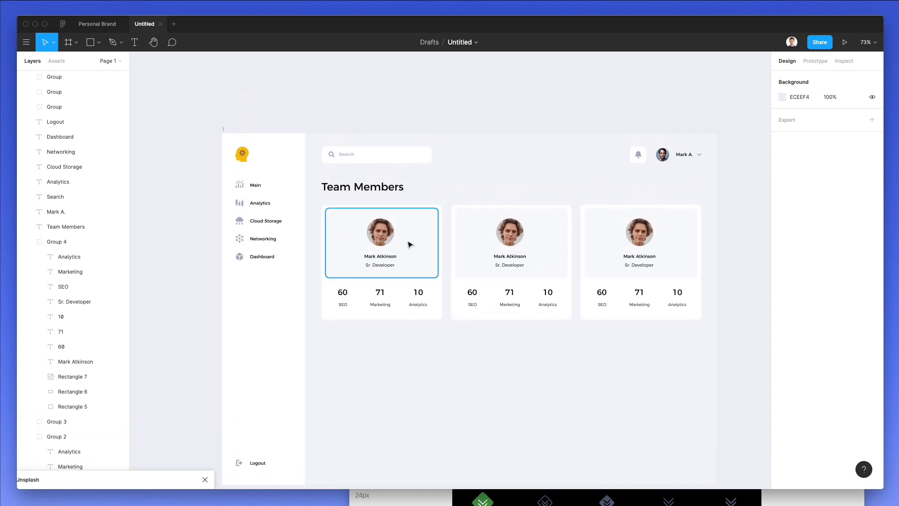
# Nudge the avatar, name and job title in all three cards slightly right to centre them in the inner panels.
pyautogui.keyDown('super'); pyautogui.click(381, 232); pyautogui.keyUp('super')
pyautogui.keyDown('shift'); pyautogui.click(383, 257); pyautogui.keyUp('shift')
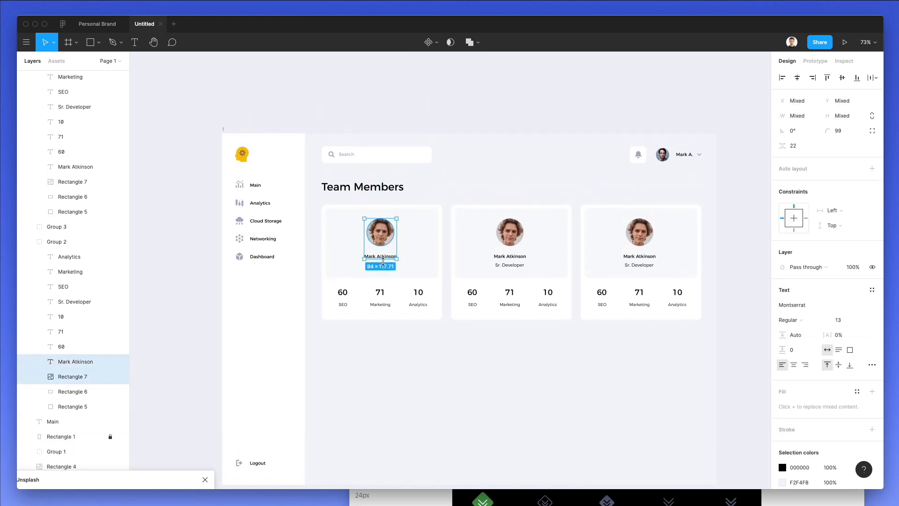
pyautogui.keyDown('shift'); pyautogui.click(382, 265); pyautogui.keyUp('shift')
pyautogui.keyDown('shift'); pyautogui.click(514, 264); pyautogui.keyUp('shift')
pyautogui.keyDown('shift'); pyautogui.click(514, 257); pyautogui.keyUp('shift')
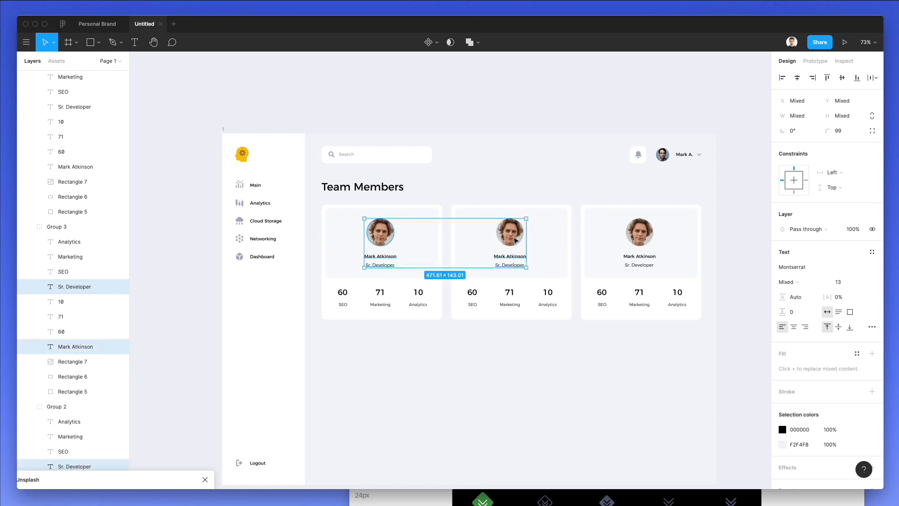
pyautogui.keyDown('shift'); pyautogui.click(514, 240); pyautogui.keyUp('shift')
pyautogui.keyDown('shift'); pyautogui.click(639, 233); pyautogui.keyUp('shift')
pyautogui.keyDown('shift'); pyautogui.click(640, 256); pyautogui.keyUp('shift')
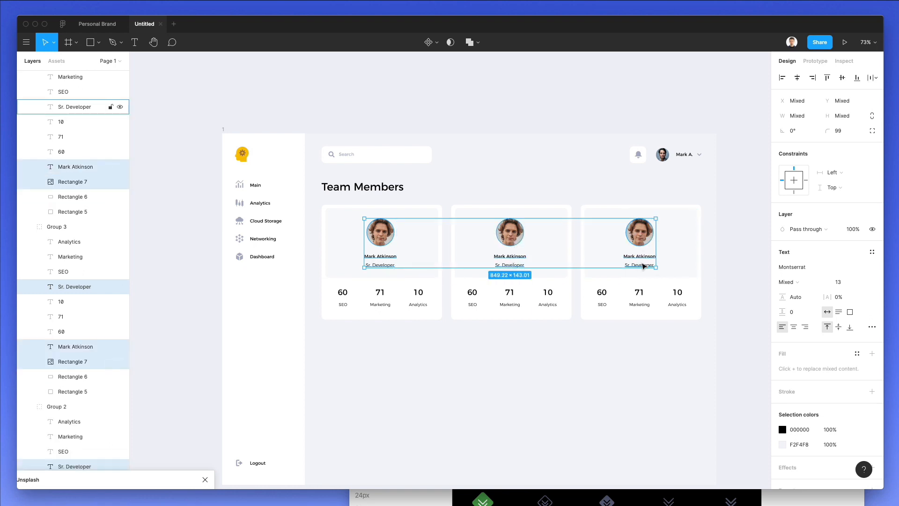
pyautogui.keyDown('shift'); pyautogui.click(644, 267); pyautogui.keyUp('shift')
pyautogui.press('Right')
pyautogui.press('Right')
pyautogui.press('Right')
pyautogui.press('Right')
pyautogui.press('Right')
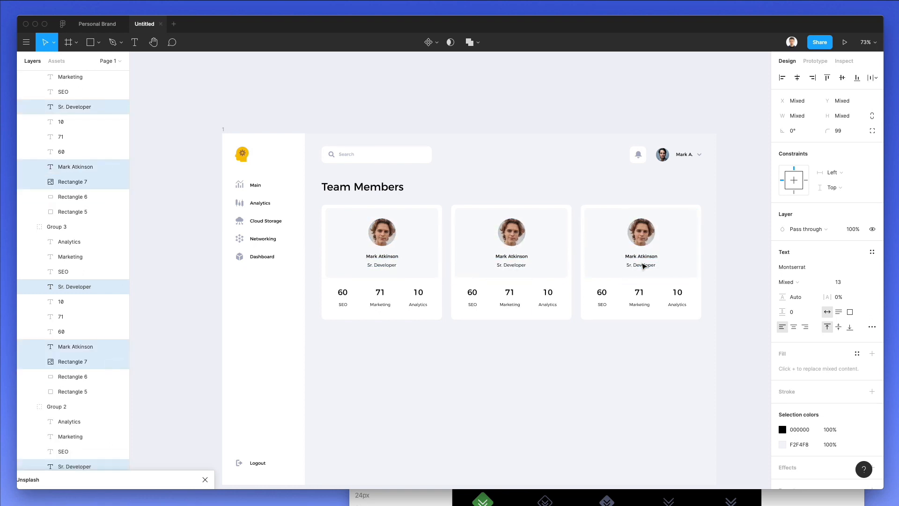
pyautogui.press('Right')
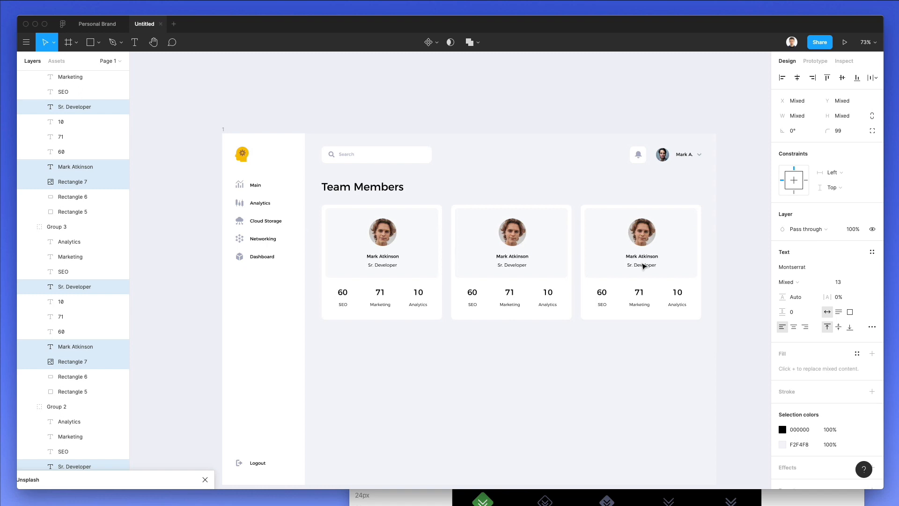
pyautogui.click(452, 340)
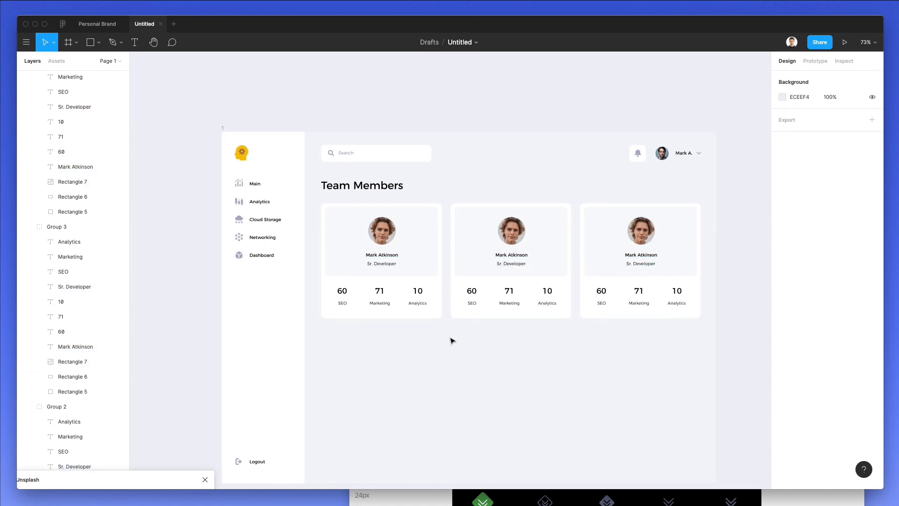
# Shift the three cards down to Y 212.07 and copy them into a second row at Y 572.92.
pyautogui.scroll(-2, 452, 339)
pyautogui.hscroll(2, 449, 281)
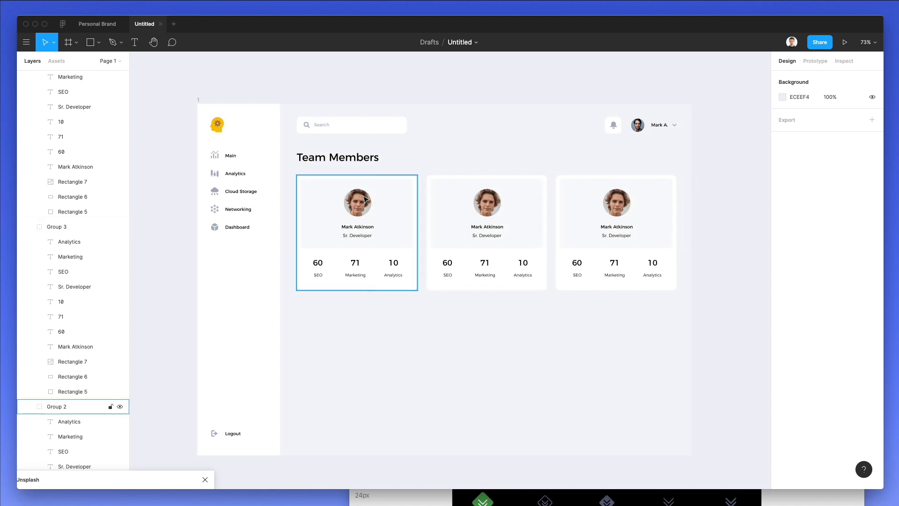
pyautogui.moveTo(289, 178); pyautogui.dragTo(680, 316)
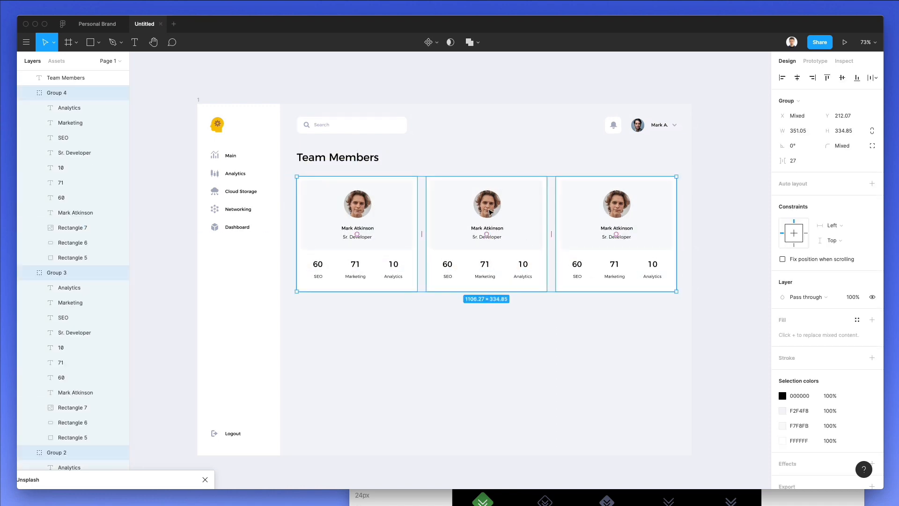
pyautogui.moveTo(489, 211); pyautogui.dragTo(489, 334)
pyautogui.press('Down')
pyautogui.press('Down')
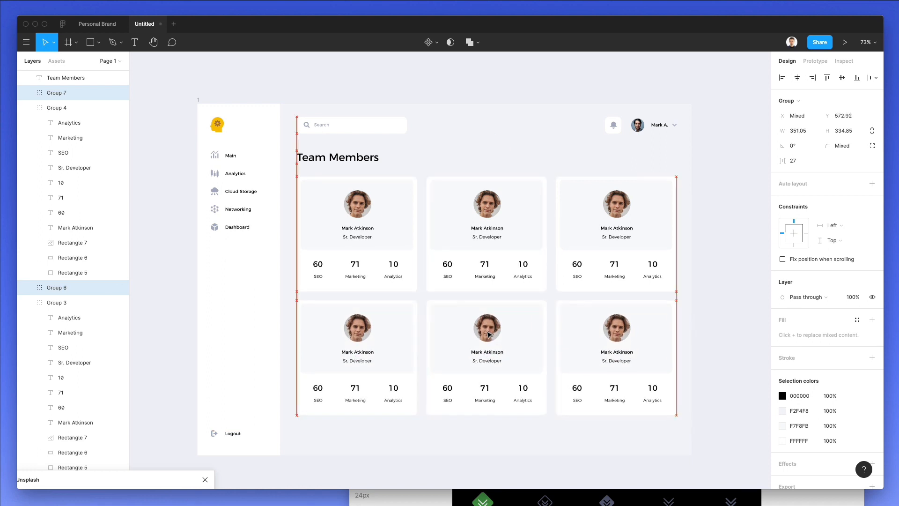
pyautogui.click(471, 153)
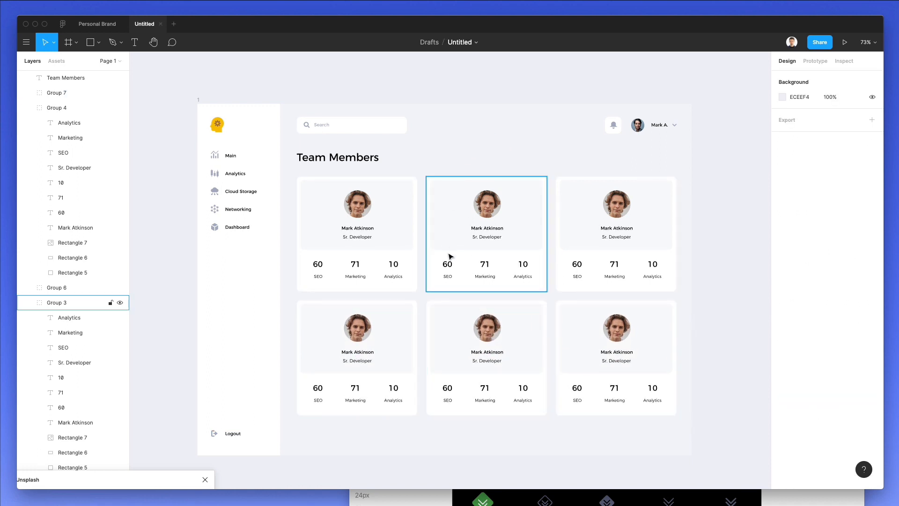
# Recolour the inner panels of the top middle, bottom left and bottom right cards to F7FAFB.
pyautogui.hscroll(3, 464, 256)
pyautogui.scroll(-2, 464, 256)
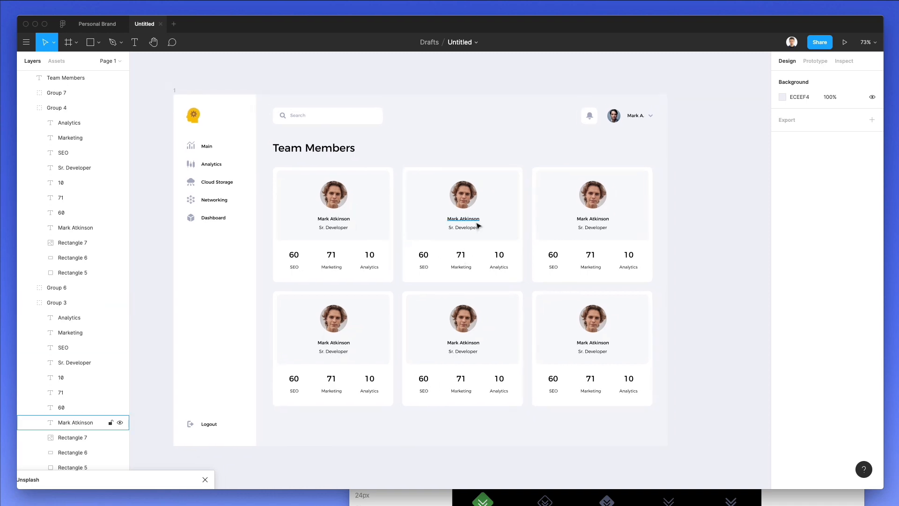
pyautogui.scroll(3, 477, 225)
pyautogui.scroll(-1, 477, 225)
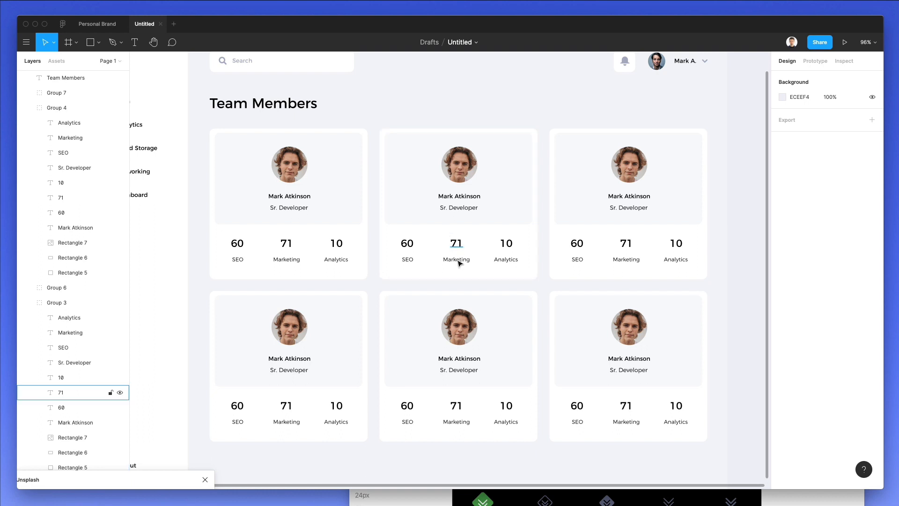
pyautogui.click(412, 222)
pyautogui.keyDown('shift'); pyautogui.click(568, 300); pyautogui.keyUp('shift')
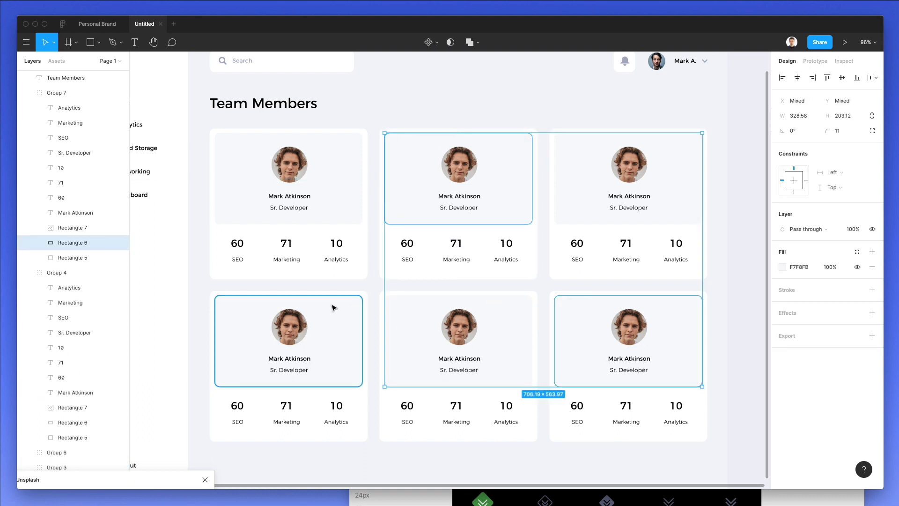
pyautogui.keyDown('shift'); pyautogui.click(234, 305); pyautogui.keyUp('shift')
pyautogui.scroll(-1, 637, 262)
pyautogui.click(782, 266)
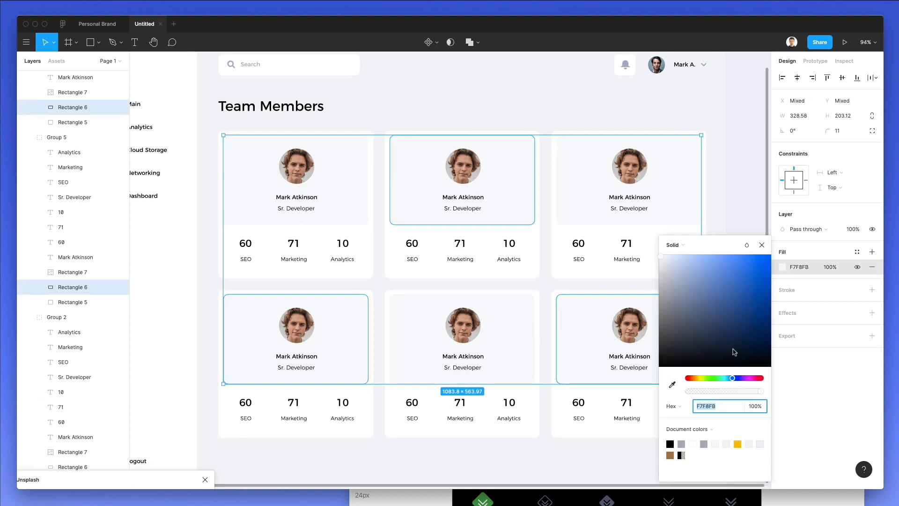
pyautogui.moveTo(701, 379); pyautogui.dragTo(726, 379)
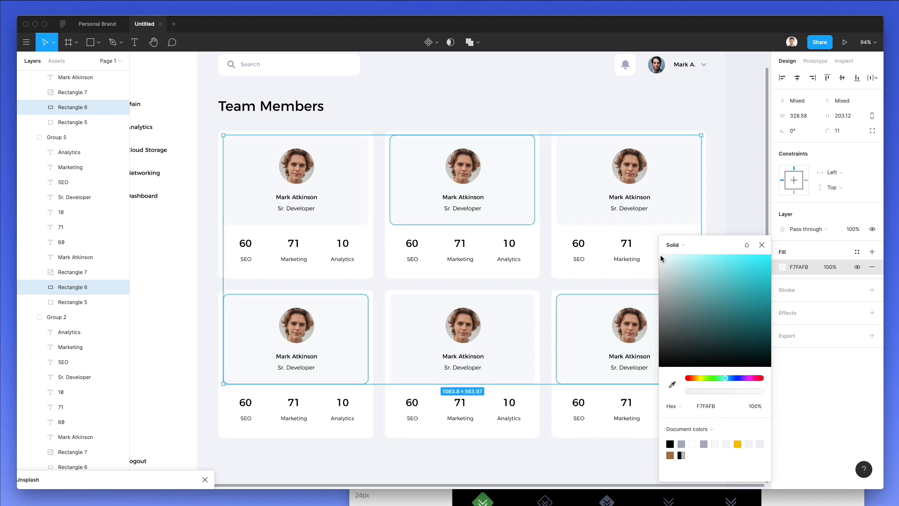
pyautogui.moveTo(660, 254); pyautogui.dragTo(660, 256)
pyautogui.press('super+z')
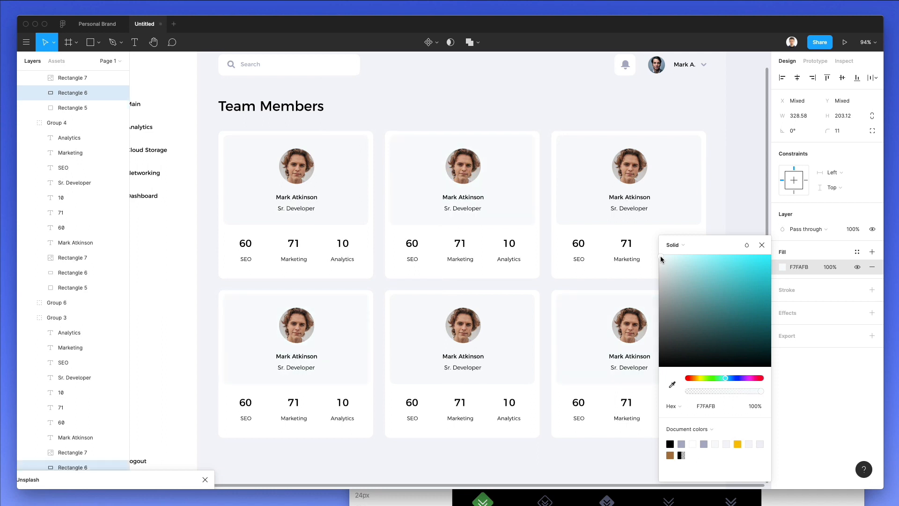
# Shift the hue of the alternate cards' inner panels to a pale green fill, F7FBFA.
pyautogui.moveTo(725, 377); pyautogui.dragTo(722, 378)
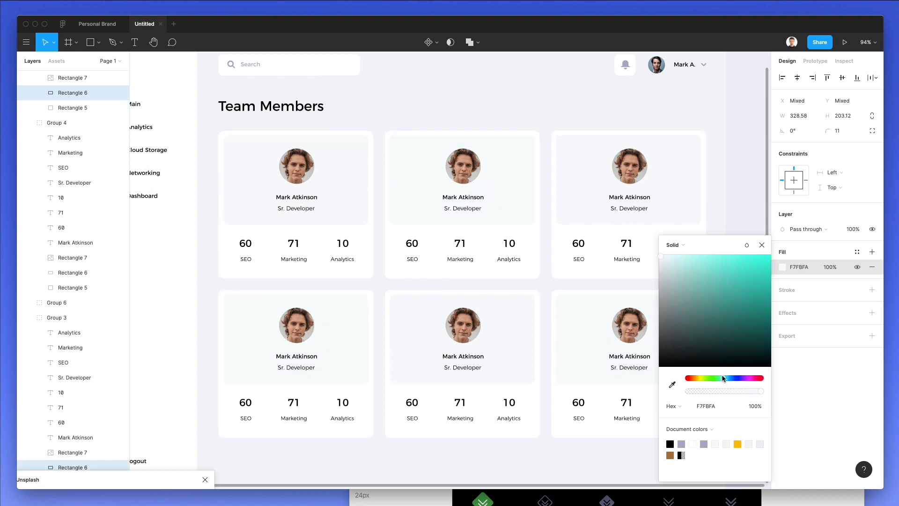
pyautogui.scroll(-5, 513, 276)
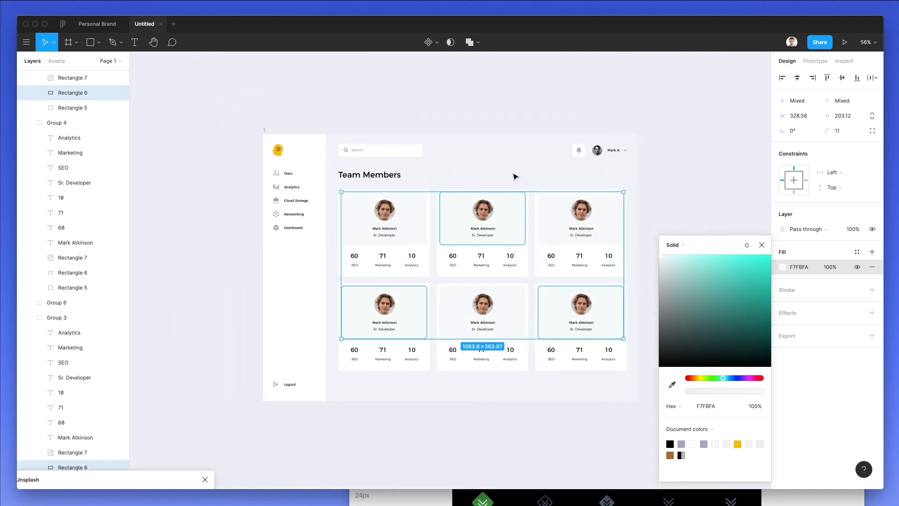
pyautogui.scroll(2, 515, 177)
pyautogui.click(515, 177)
pyautogui.scroll(1, 515, 177)
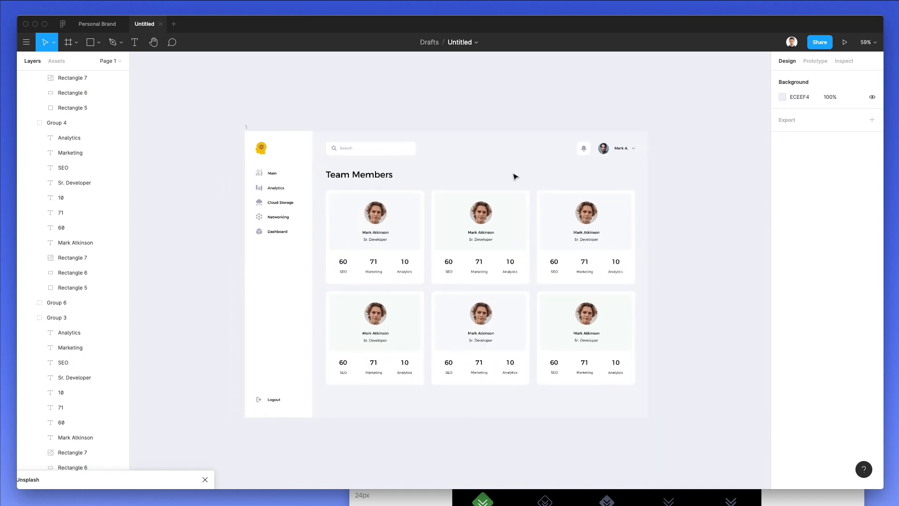
pyautogui.scroll(-2, 514, 176)
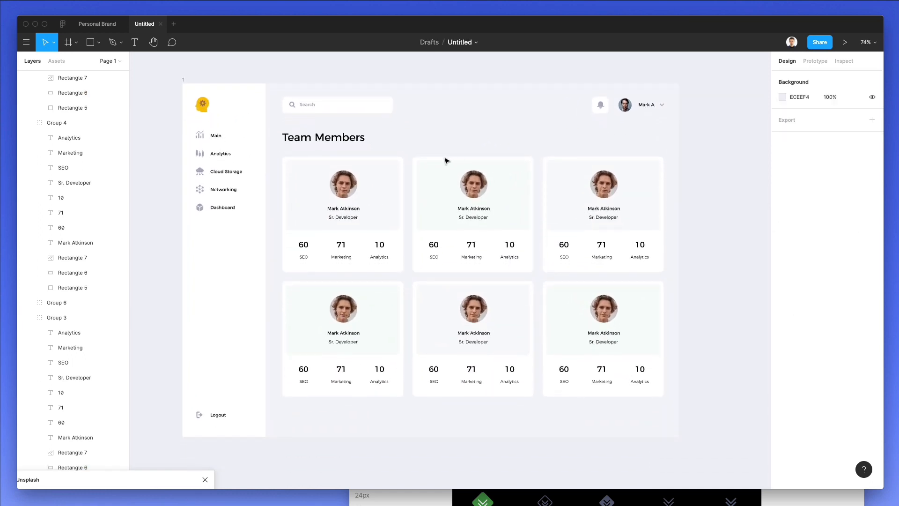
# Shift the hue of the alternate cards' inner panels to a pale purple fill, F9F7FB.
pyautogui.press('super+z')
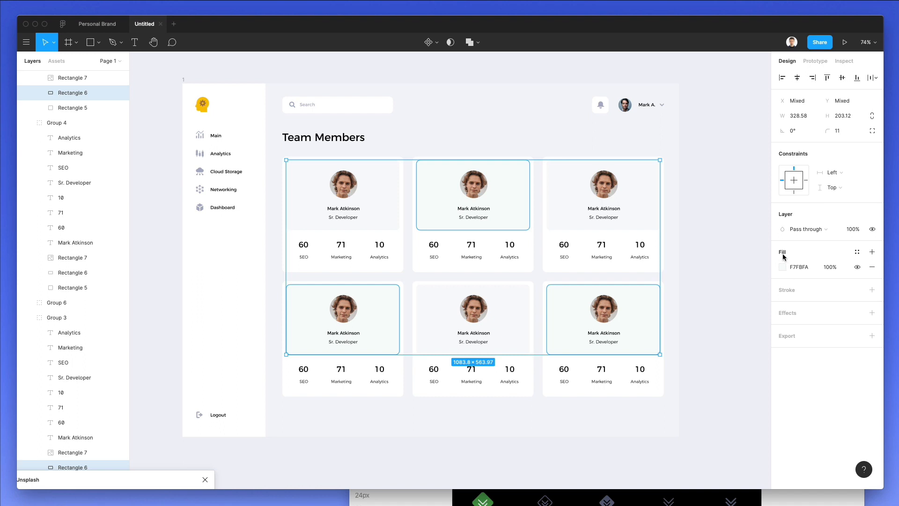
pyautogui.click(778, 275)
pyautogui.click(781, 268)
pyautogui.moveTo(742, 377); pyautogui.dragTo(749, 379)
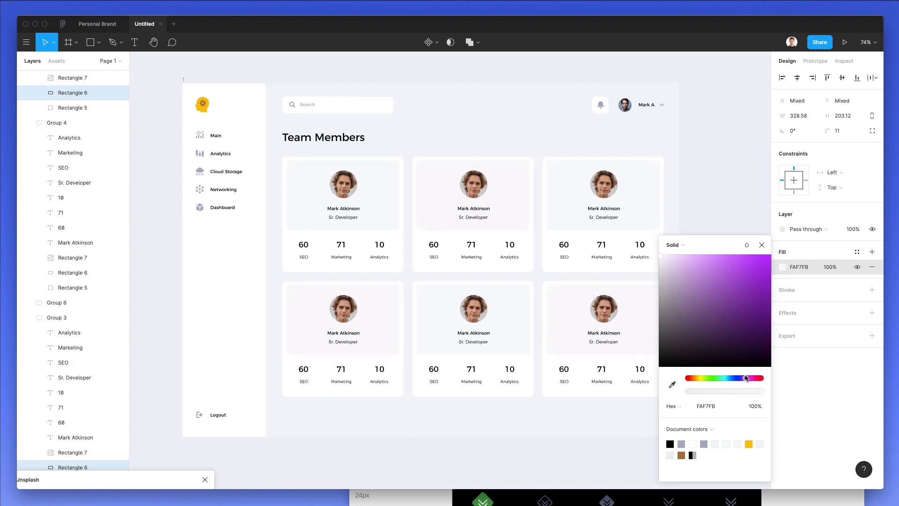
pyautogui.click(564, 148)
# Bring the Unsplash photos fully into view and replace the top middle card's avatar with the portrait of the woman with a bun.
pyautogui.scroll(3, 502, 195)
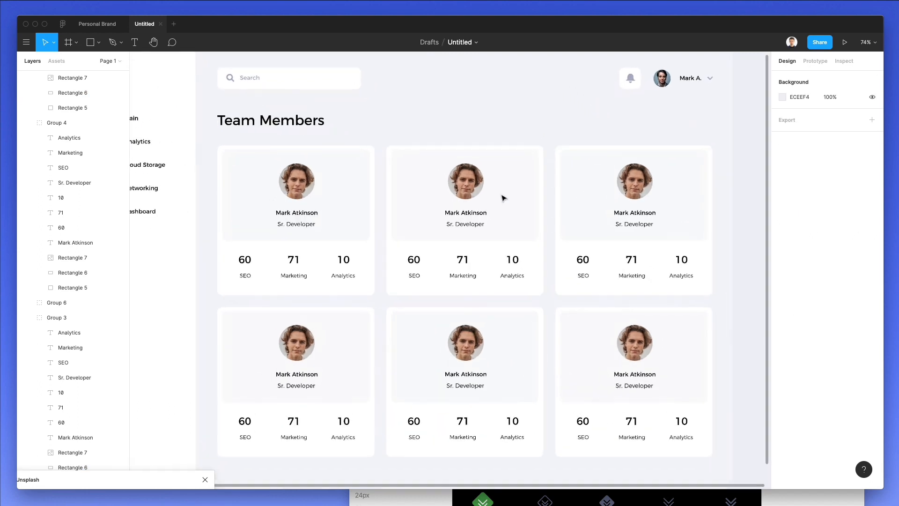
pyautogui.keyDown('super'); pyautogui.click(468, 179); pyautogui.keyUp('super')
pyautogui.click(752, 117)
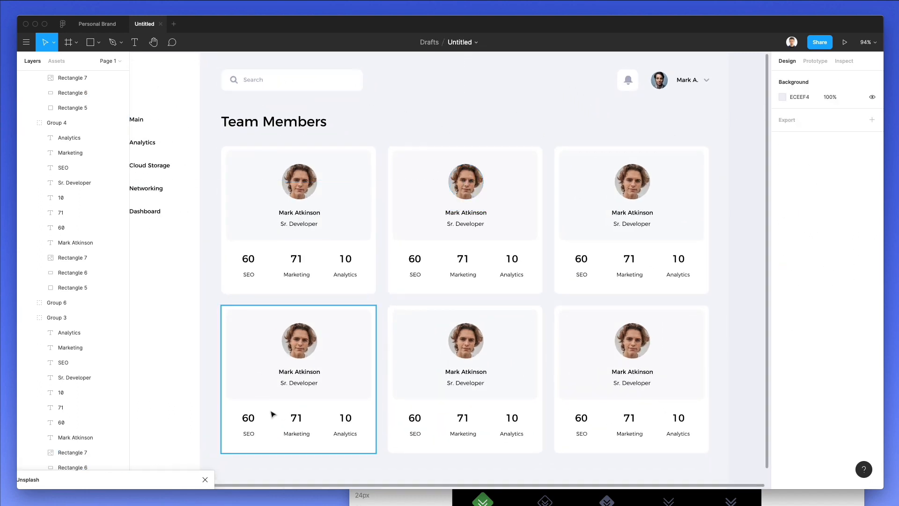
pyautogui.moveTo(135, 477); pyautogui.dragTo(160, 168)
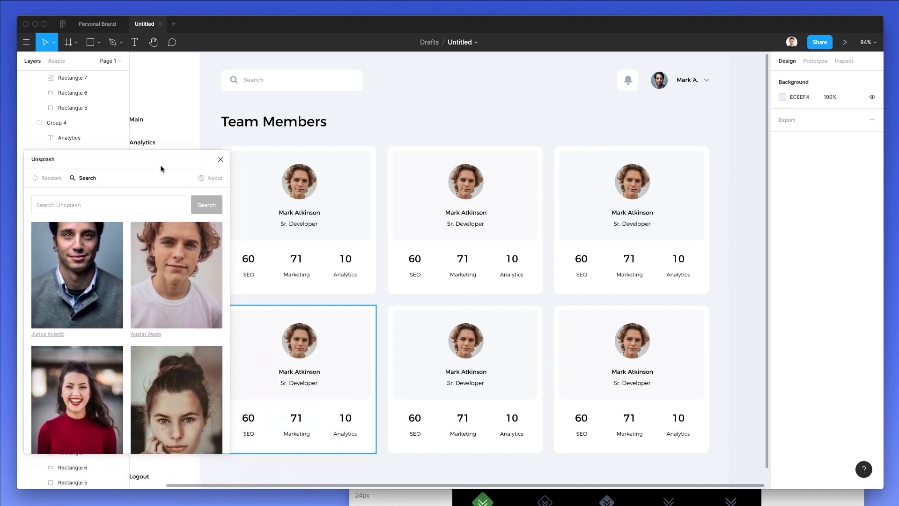
pyautogui.keyDown('super'); pyautogui.click(466, 181); pyautogui.keyUp('super')
pyautogui.scroll(-2, 177, 373)
pyautogui.click(176, 373)
# Replace the top right avatar with the red-haired woman's portrait and the bottom left one with the smiling man in white.
pyautogui.keyDown('super'); pyautogui.click(632, 181); pyautogui.keyUp('super')
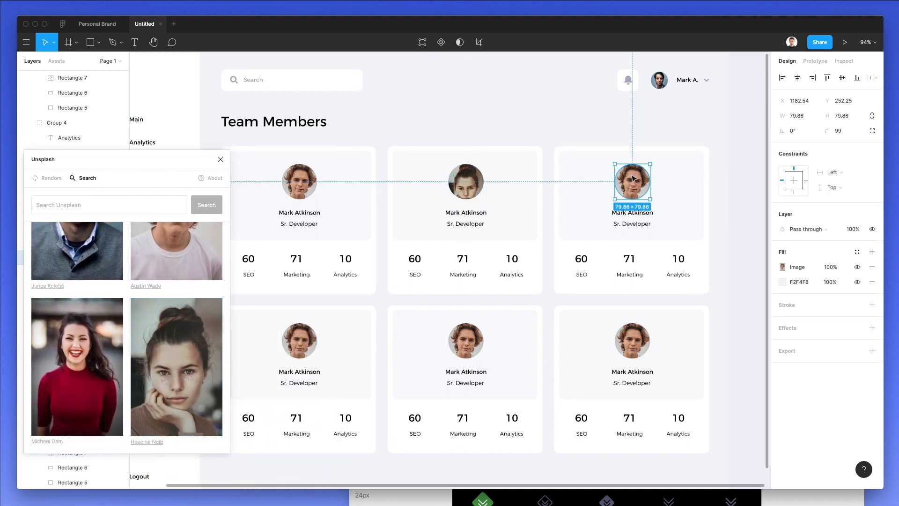
pyautogui.scroll(-3, 192, 339)
pyautogui.click(196, 339)
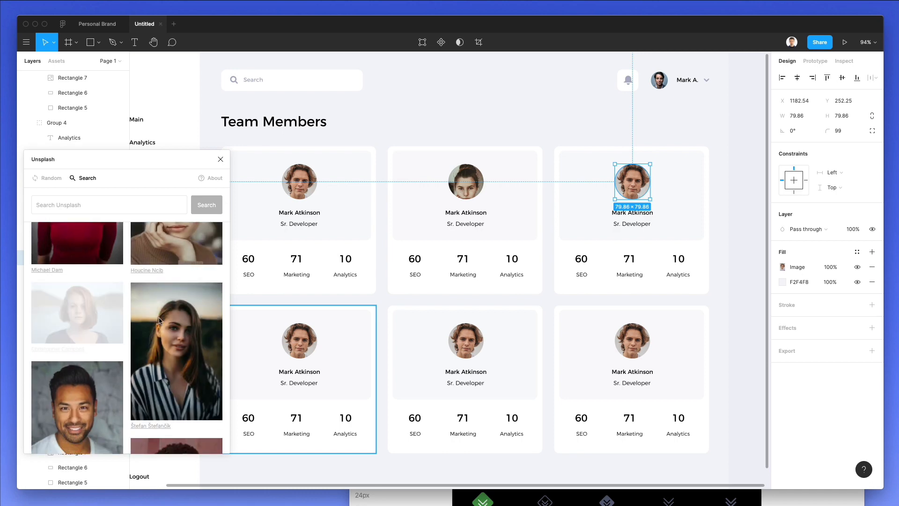
pyautogui.keyDown('super'); pyautogui.click(300, 341); pyautogui.keyUp('super')
pyautogui.scroll(-3, 198, 339)
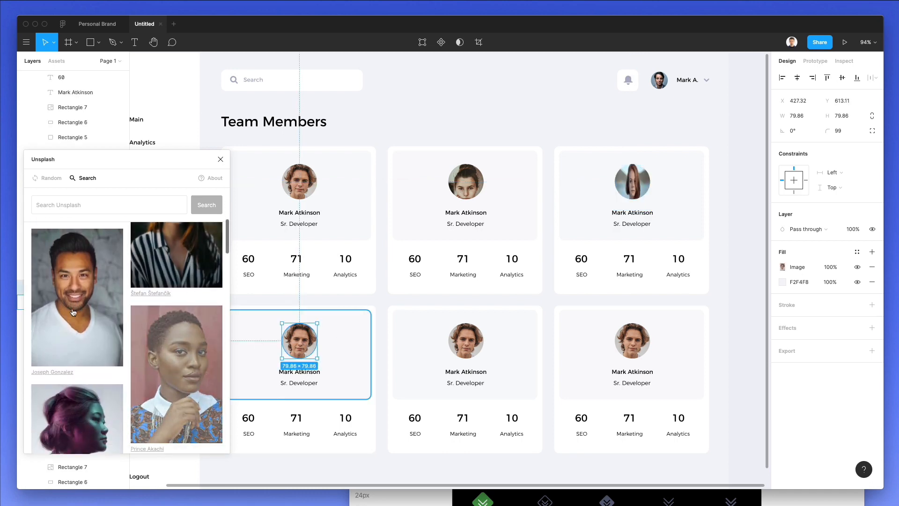
pyautogui.click(78, 295)
# Replace the bottom middle card's avatar with the Unsplash portrait of the woman in blue-violet light.
pyautogui.keyDown('super'); pyautogui.click(452, 346); pyautogui.keyUp('super')
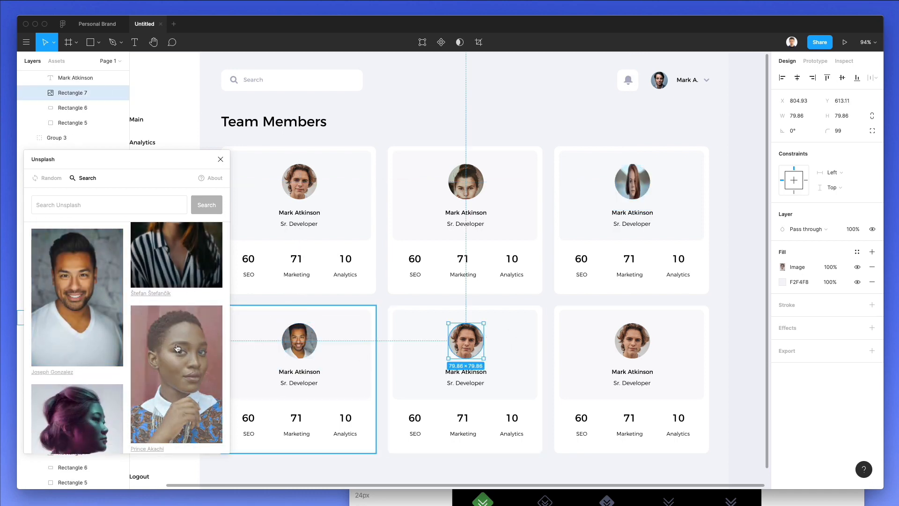
pyautogui.scroll(-5, 124, 347)
pyautogui.scroll(-6, 125, 346)
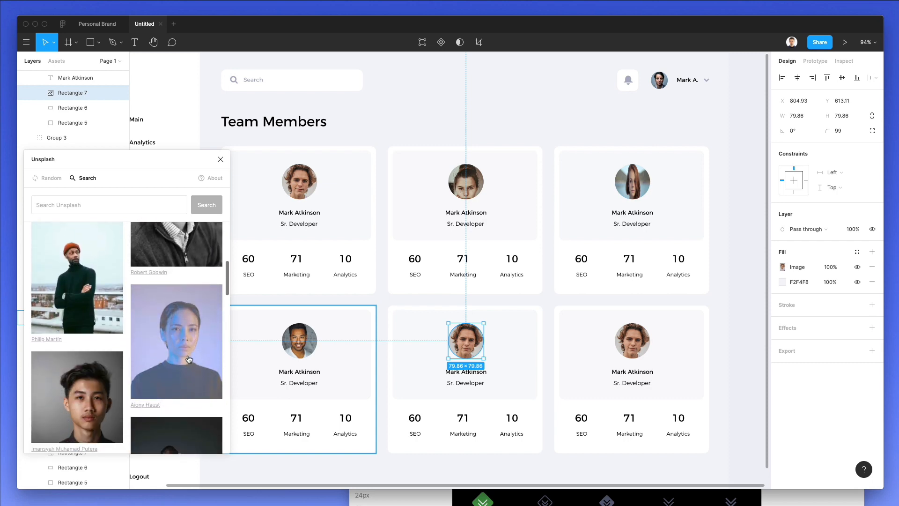
pyautogui.click(194, 300)
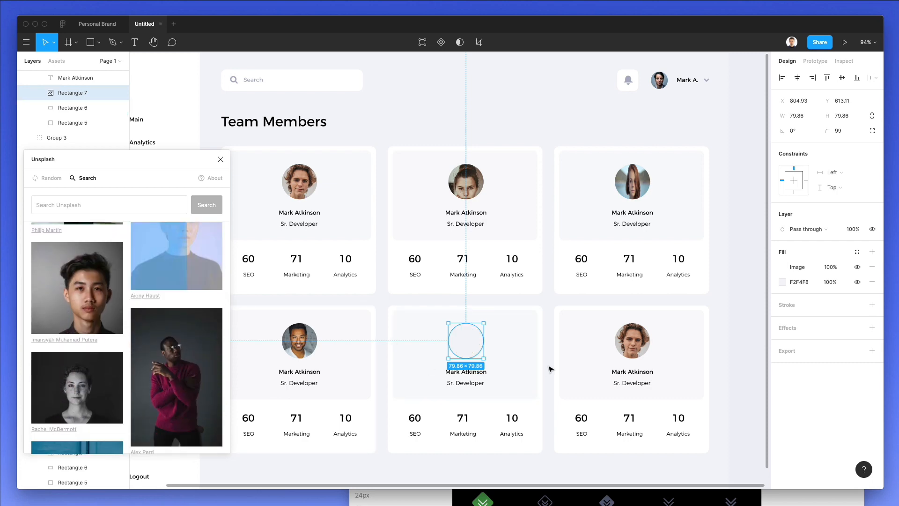
# Replace the bottom right card's avatar with the Unsplash portrait of the blonde woman outdoors.
pyautogui.keyDown('super'); pyautogui.click(633, 342); pyautogui.keyUp('super')
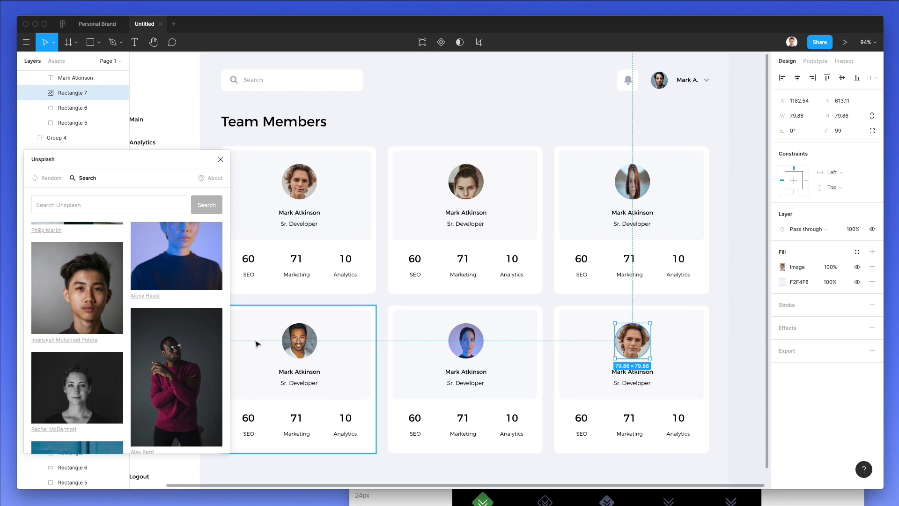
pyautogui.scroll(-1, 255, 341)
pyautogui.scroll(-5, 178, 349)
pyautogui.scroll(-2, 178, 349)
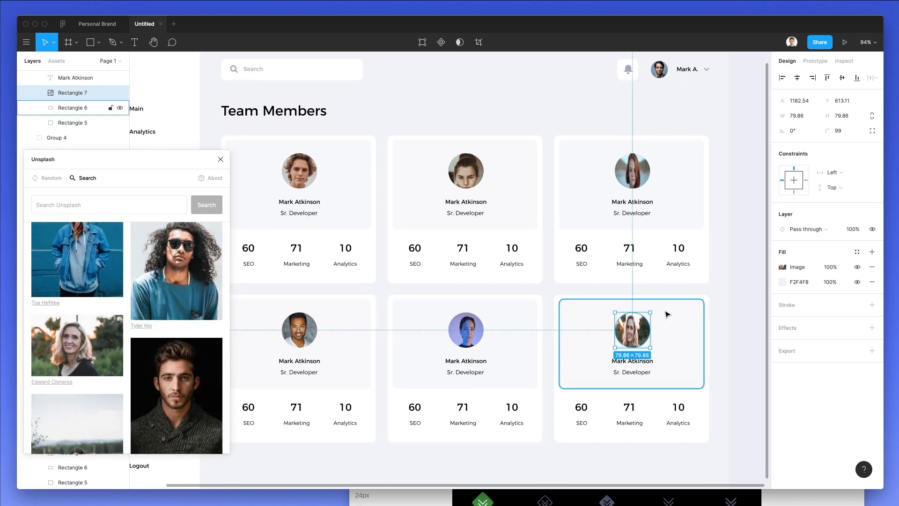
pyautogui.hscroll(-1, 667, 313)
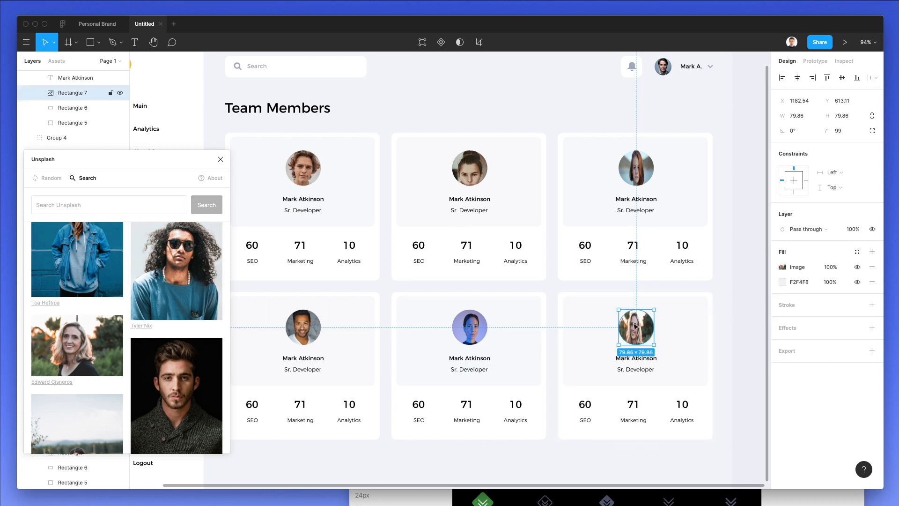
pyautogui.keyDown('shift'); pyautogui.click(471, 328); pyautogui.keyUp('shift')
pyautogui.keyDown('shift'); pyautogui.click(318, 327); pyautogui.keyUp('shift')
pyautogui.keyDown('shift'); pyautogui.click(470, 173); pyautogui.keyUp('shift')
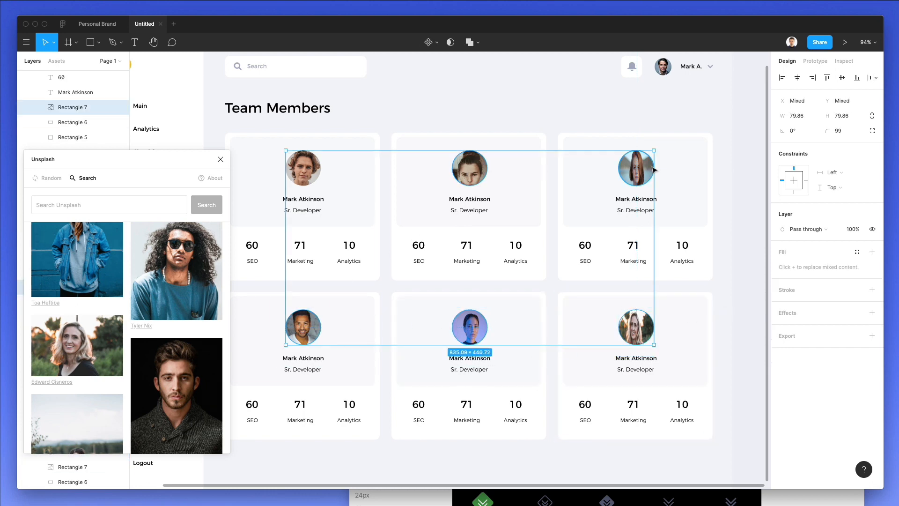
pyautogui.keyDown('shift'); pyautogui.click(652, 170); pyautogui.keyUp('shift')
pyautogui.click(780, 230)
pyautogui.click(629, 119)
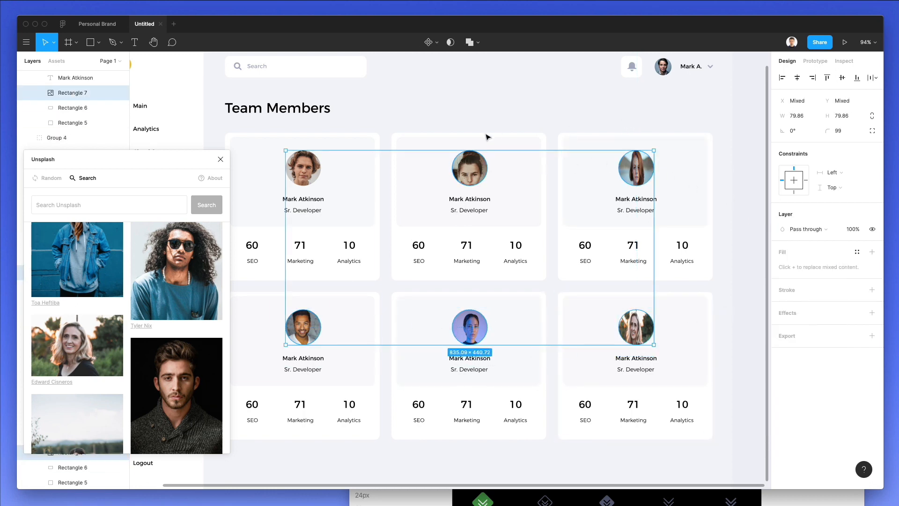
pyautogui.click(477, 111)
# Change the image mode of the top middle card's avatar photo from Crop to Fill.
pyautogui.scroll(5, 481, 144)
pyautogui.doubleClick(470, 190)
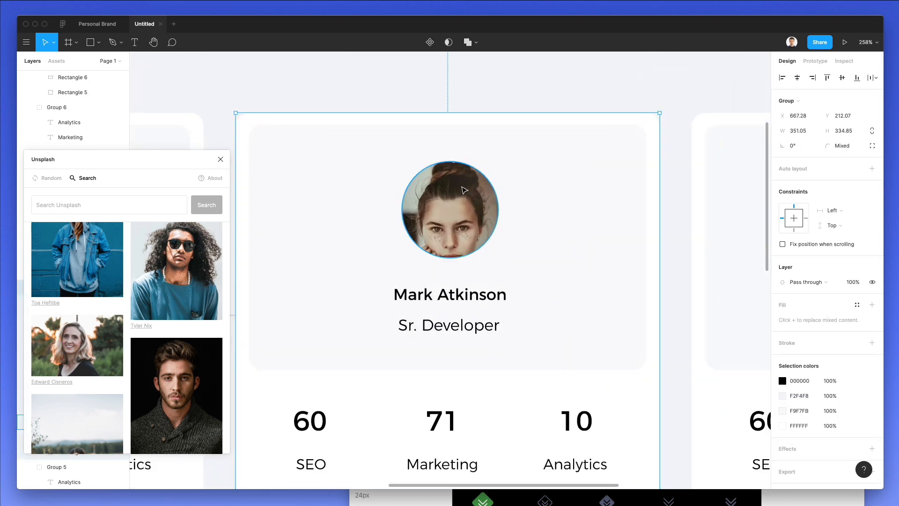
pyautogui.click(782, 267)
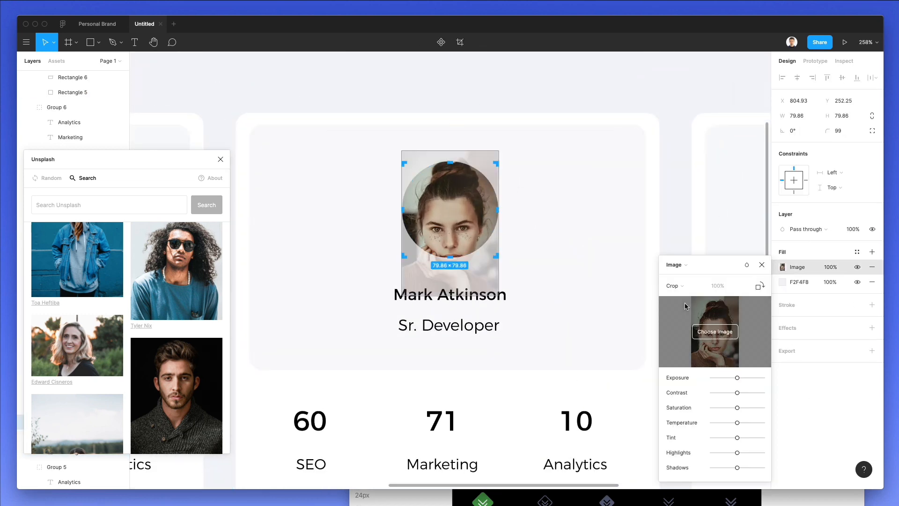
pyautogui.click(680, 285)
pyautogui.click(679, 263)
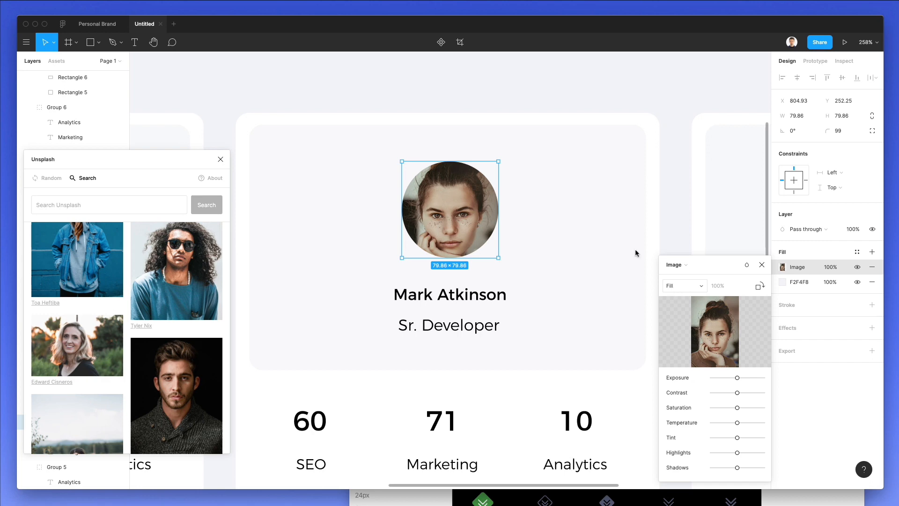
# Set the top right card's avatar photo to the Fill image mode and close its image settings.
pyautogui.scroll(-3, 636, 252)
pyautogui.hscroll(6, 591, 167)
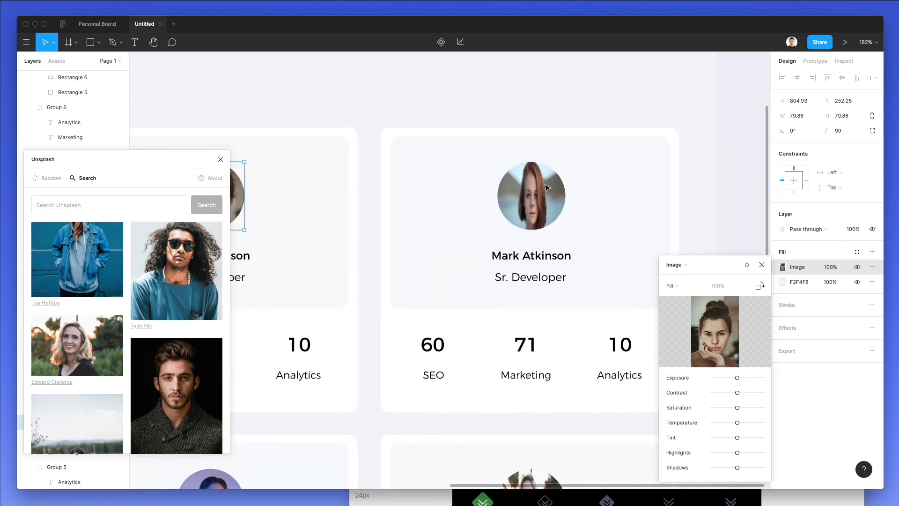
pyautogui.click(547, 187)
pyautogui.click(547, 187)
pyautogui.click(782, 267)
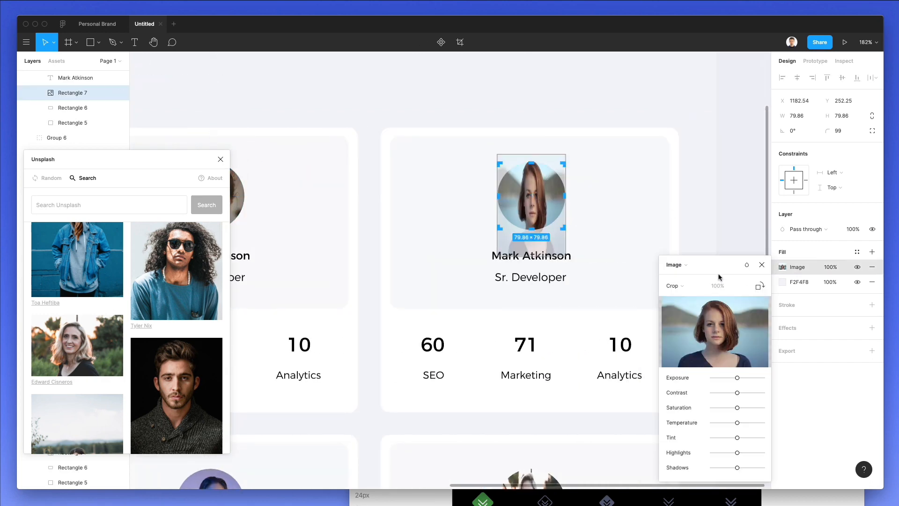
pyautogui.click(675, 286)
pyautogui.click(677, 264)
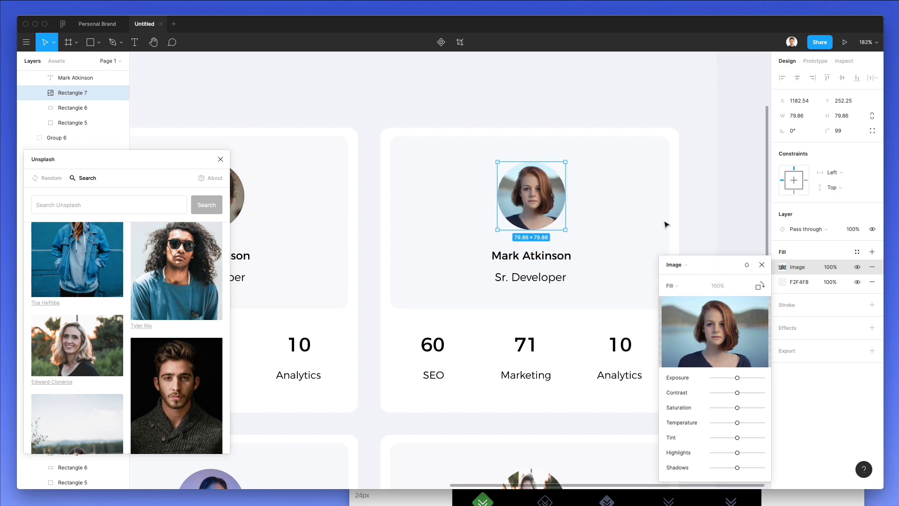
pyautogui.scroll(-5, 699, 212)
pyautogui.press('Escape')
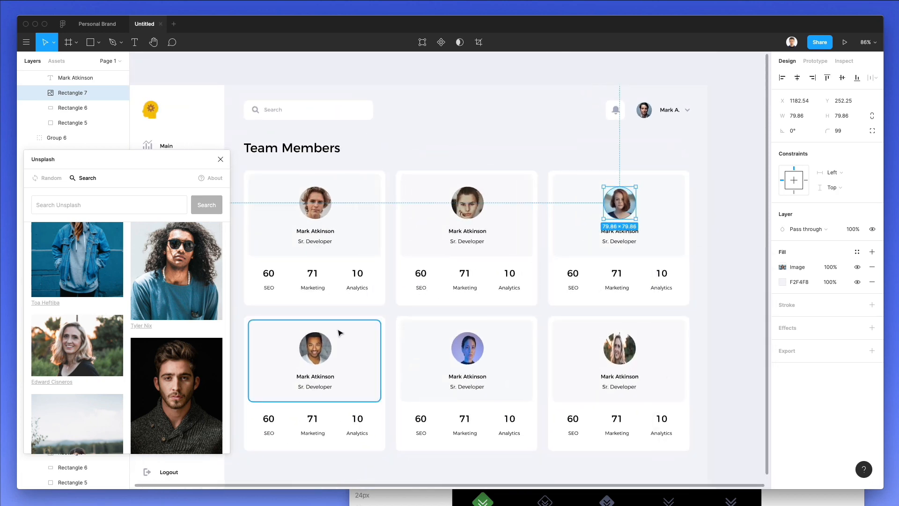
# Keep the bottom left avatar photo in Crop mode and shift the image slightly down inside its circle.
pyautogui.doubleClick(322, 346)
pyautogui.scroll(-2, 321, 346)
pyautogui.scroll(5, 330, 342)
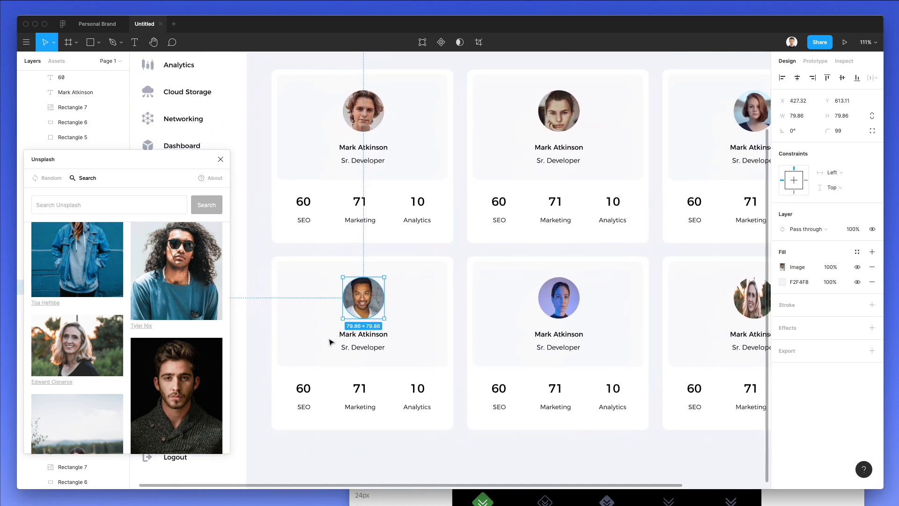
pyautogui.click(783, 267)
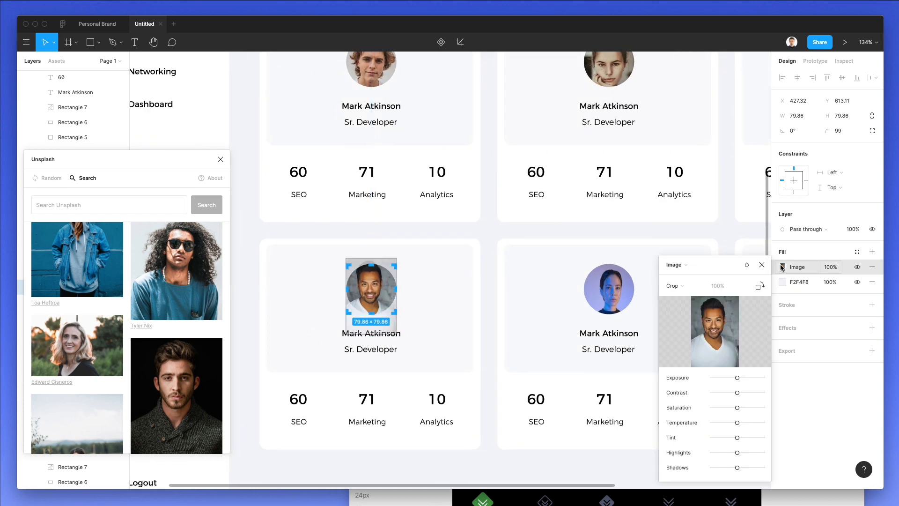
pyautogui.click(682, 286)
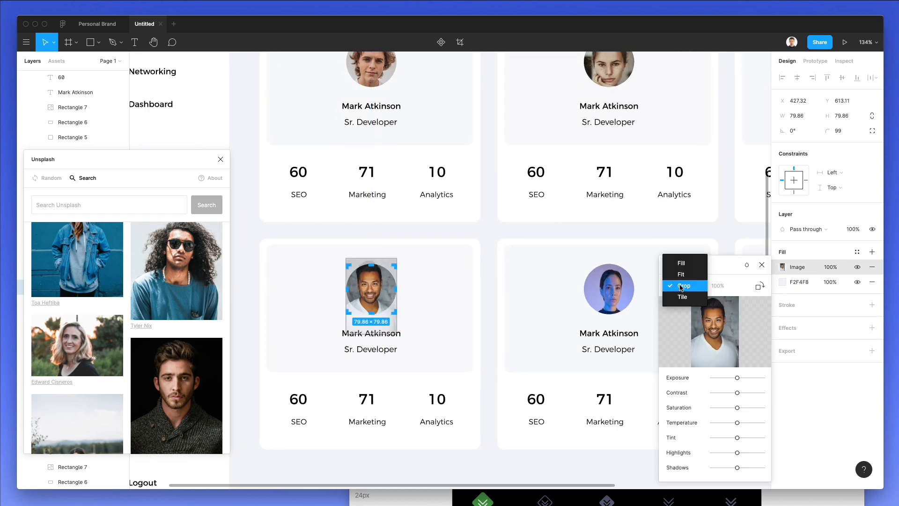
pyautogui.click(485, 287)
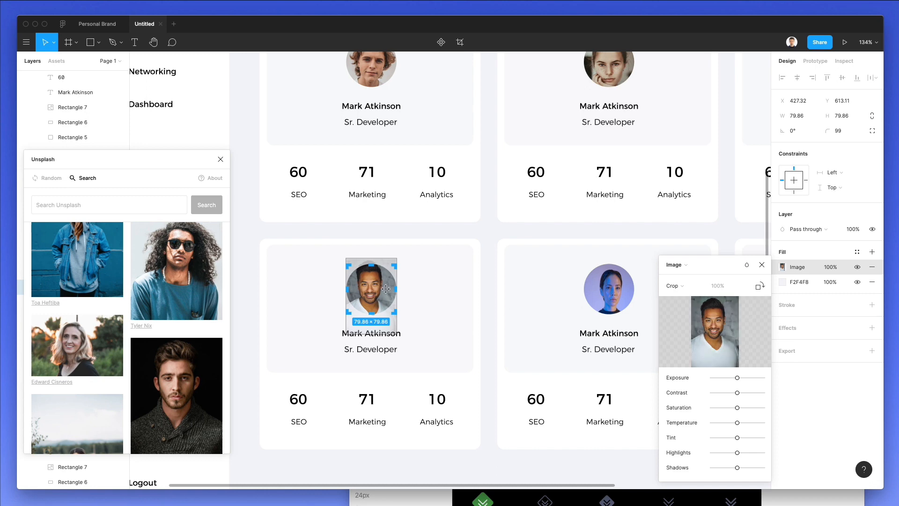
pyautogui.moveTo(385, 289); pyautogui.dragTo(386, 292)
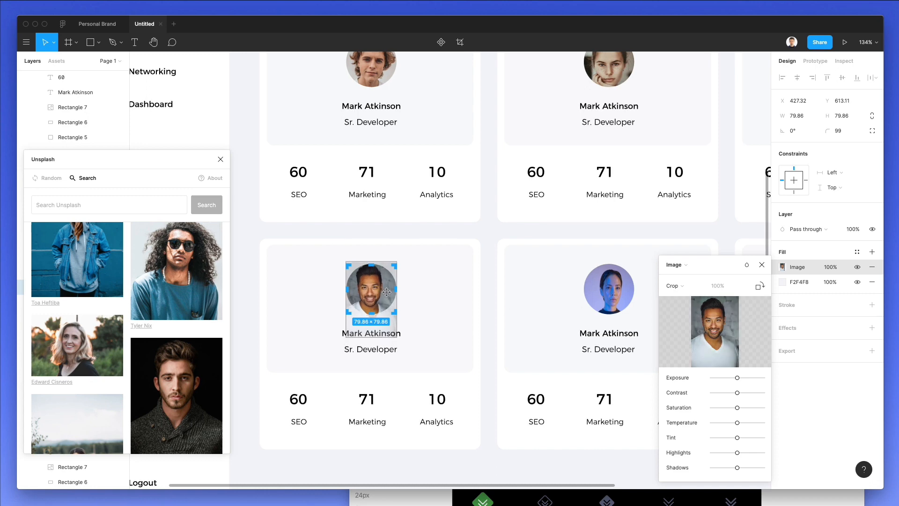
pyautogui.press('Escape')
# Set the bottom middle card's avatar photo to the Fill image mode.
pyautogui.click(609, 289)
pyautogui.click(782, 267)
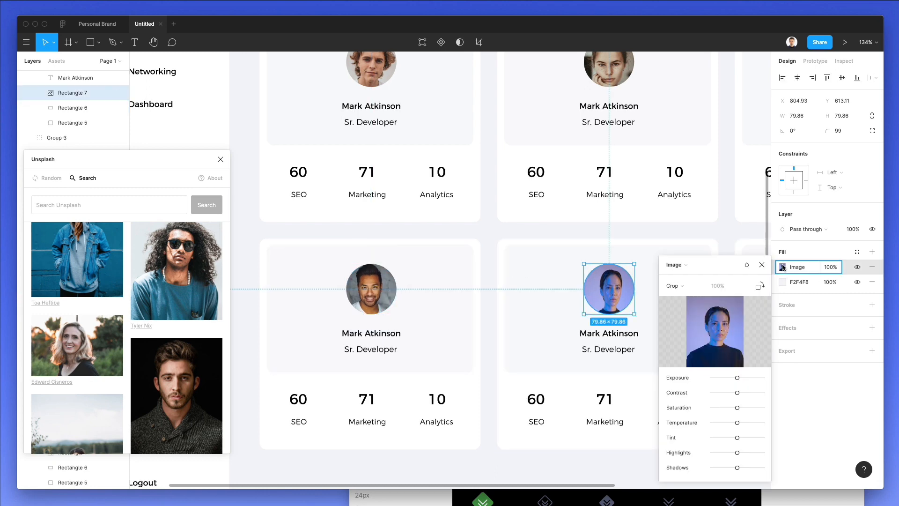
pyautogui.click(672, 286)
pyautogui.click(671, 263)
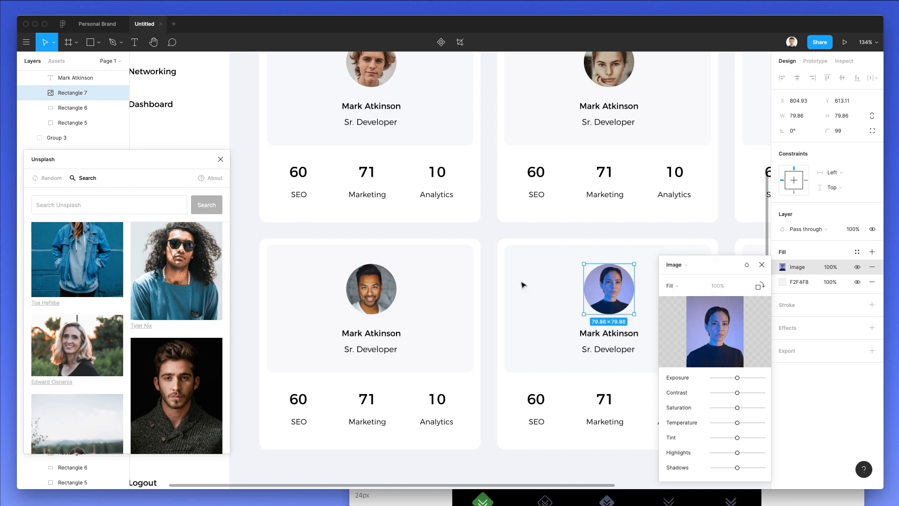
# Set the bottom right card's avatar photo to the Fill image mode.
pyautogui.hscroll(10, 523, 284)
pyautogui.click(568, 282)
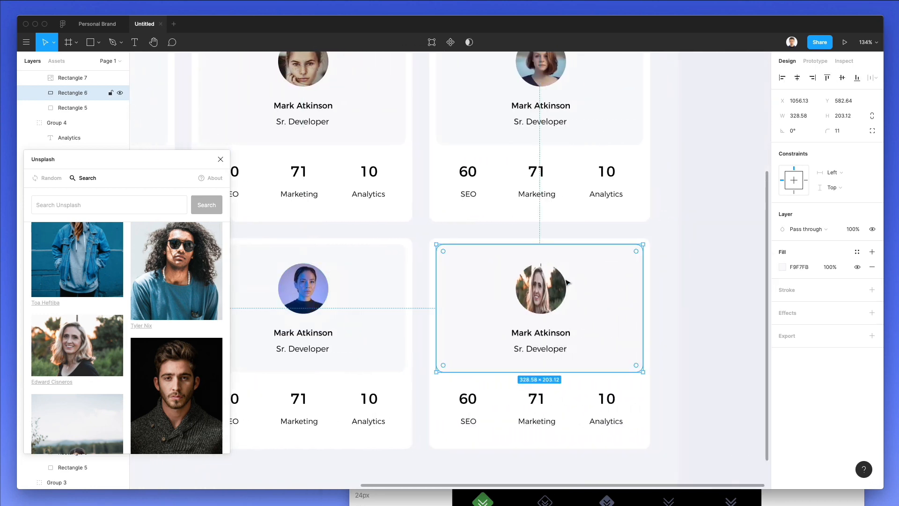
pyautogui.click(561, 284)
pyautogui.click(782, 267)
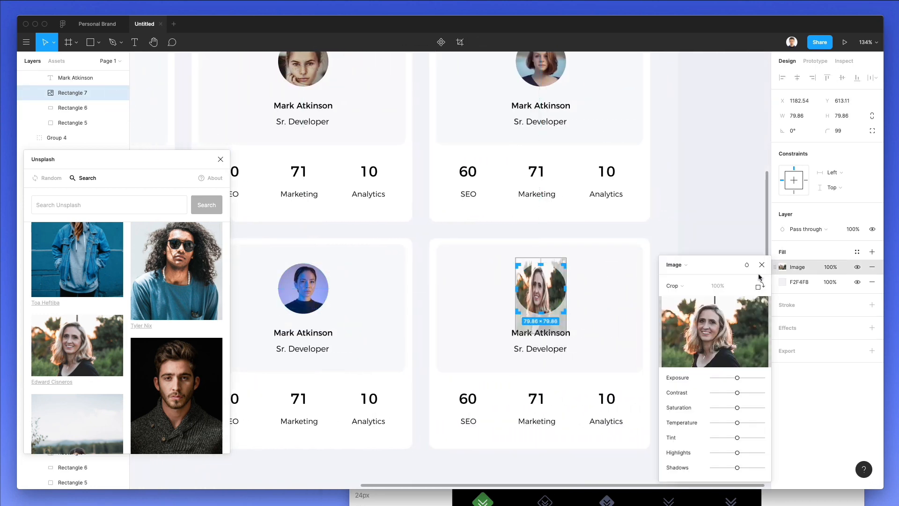
pyautogui.click(679, 287)
pyautogui.click(675, 261)
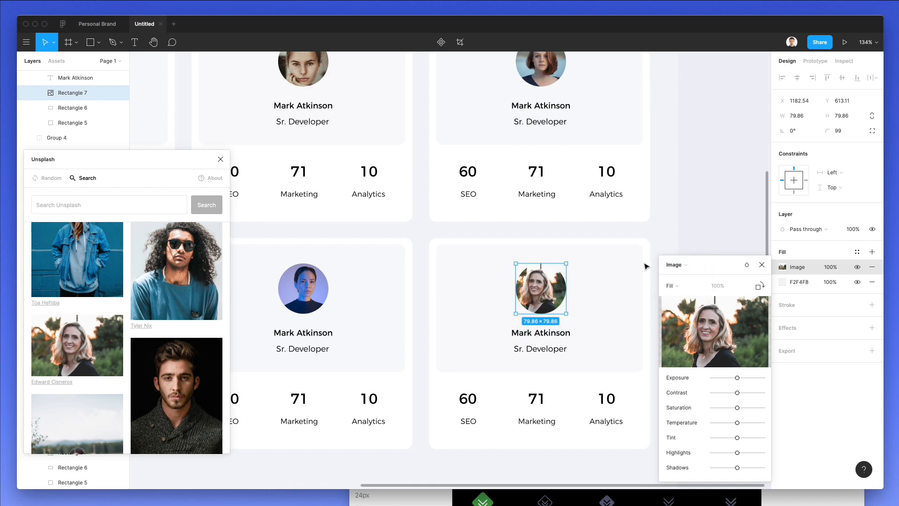
# Switch the bottom right avatar photo back to Crop mode and slightly adjust its framing within the circle.
pyautogui.click(672, 285)
pyautogui.click(669, 308)
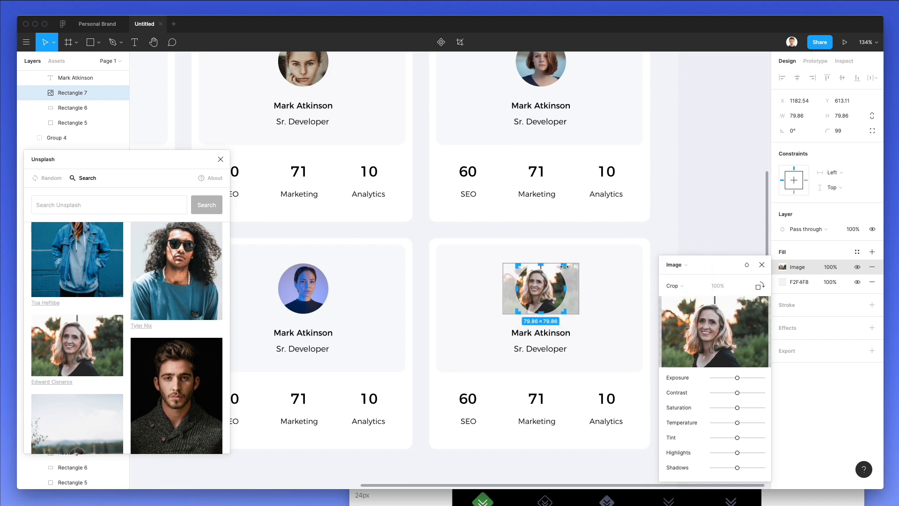
pyautogui.moveTo(565, 265); pyautogui.dragTo(566, 265)
pyautogui.press('Escape')
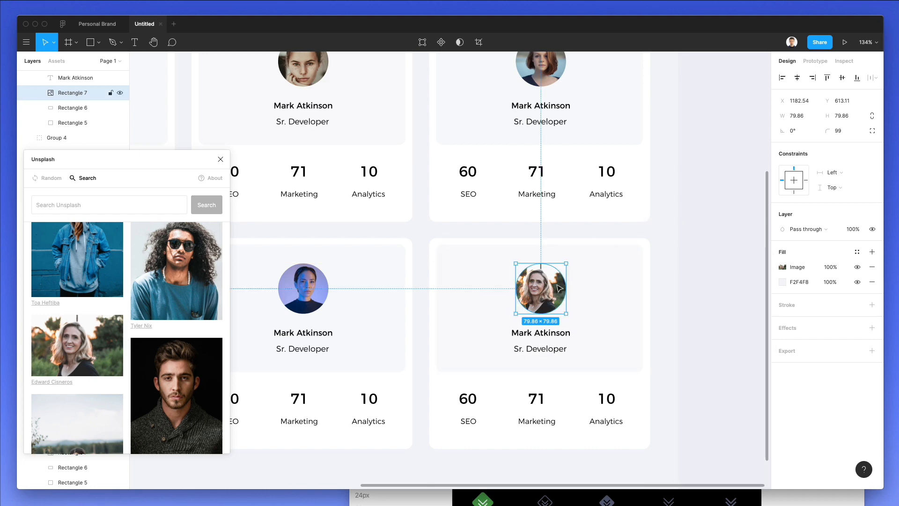
# Shift the bottom right avatar photo slightly to the right and up within its circular crop.
pyautogui.click(782, 267)
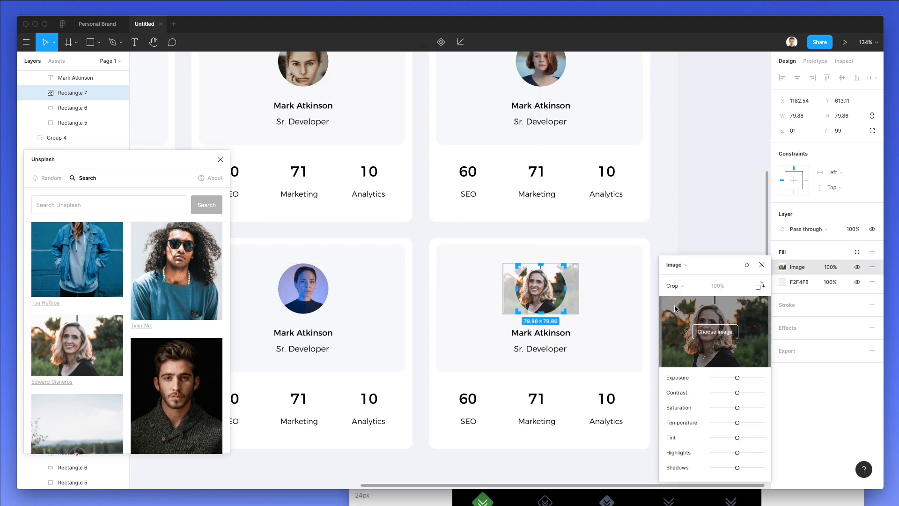
pyautogui.moveTo(560, 285); pyautogui.dragTo(564, 284)
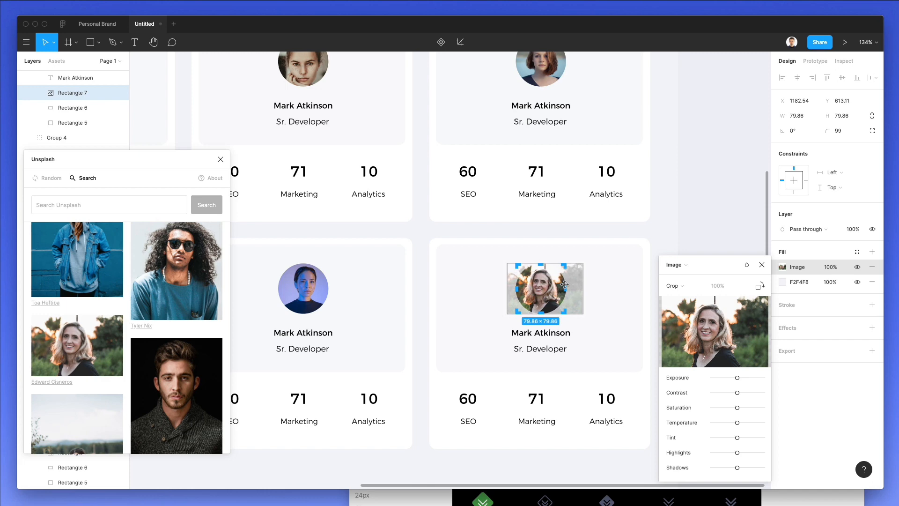
pyautogui.click(762, 265)
pyautogui.click(697, 210)
# Close the Unsplash plugin, launch the Content Reel plugin and go through its introduction to reach the content list.
pyautogui.scroll(-5, 697, 209)
pyautogui.scroll(-2, 697, 211)
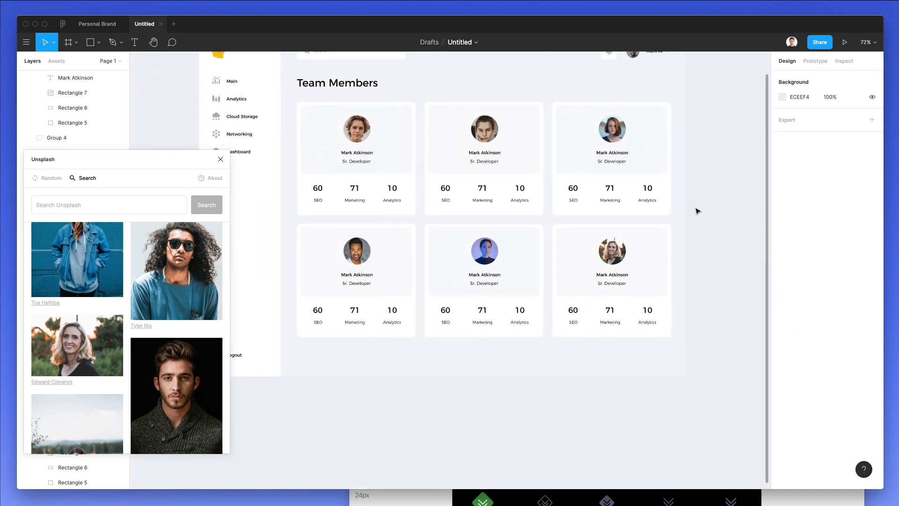
pyautogui.click(220, 159)
pyautogui.click(26, 42)
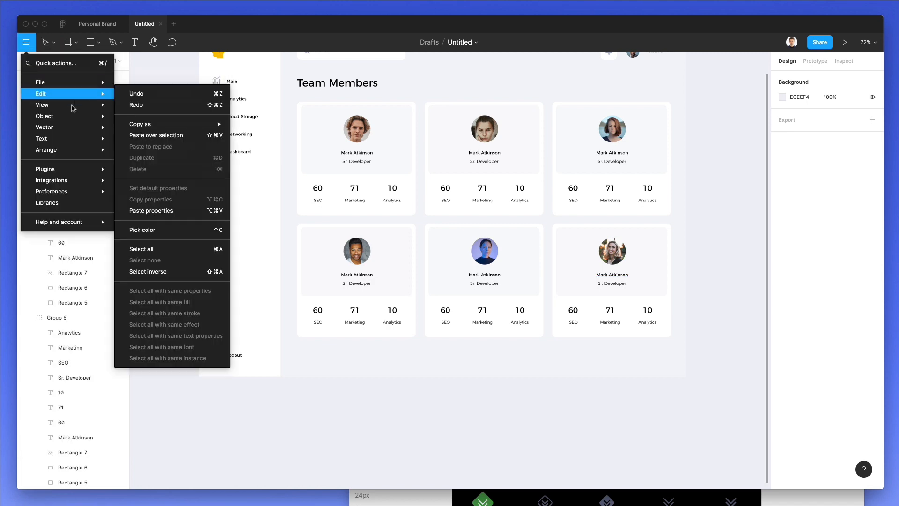
pyautogui.moveTo(64, 167)
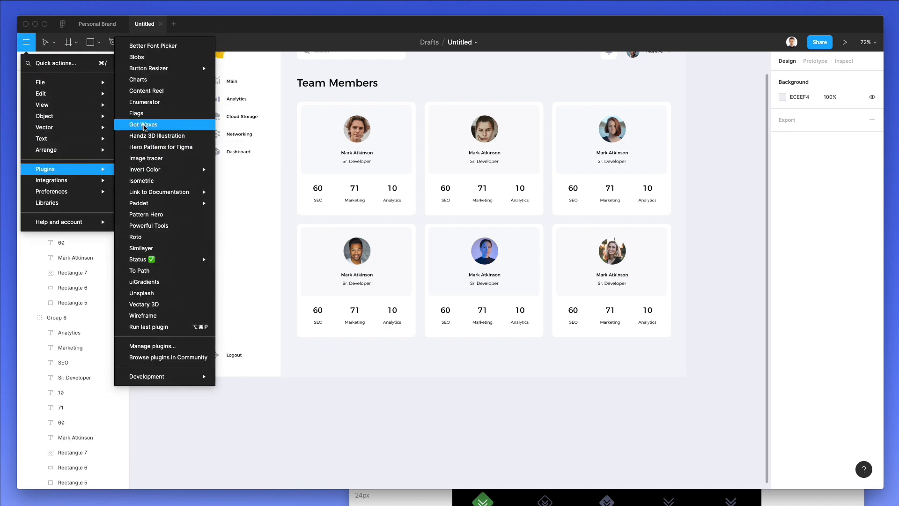
pyautogui.click(163, 93)
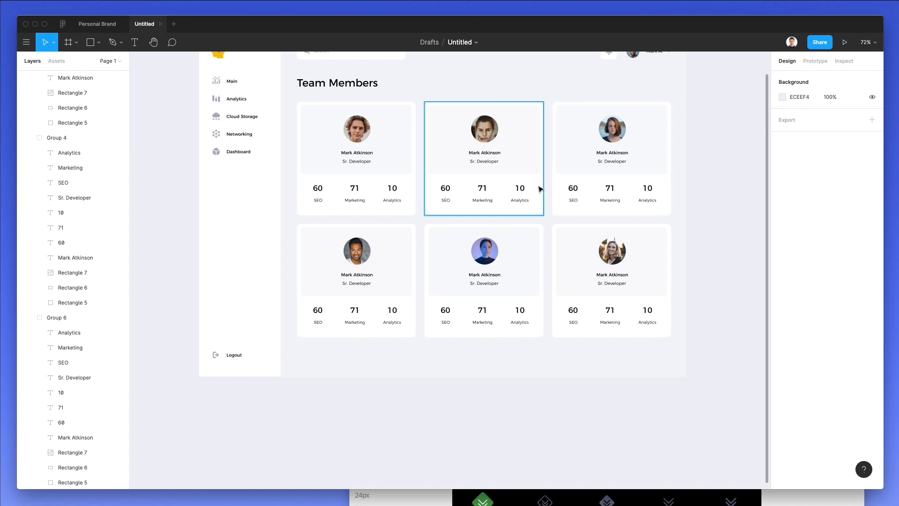
pyautogui.scroll(3, 537, 189)
pyautogui.scroll(2, 539, 189)
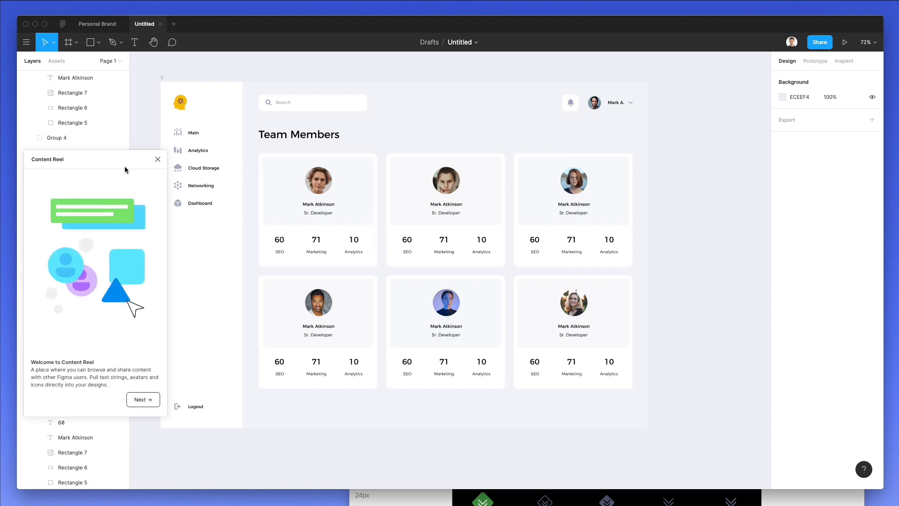
pyautogui.click(153, 399)
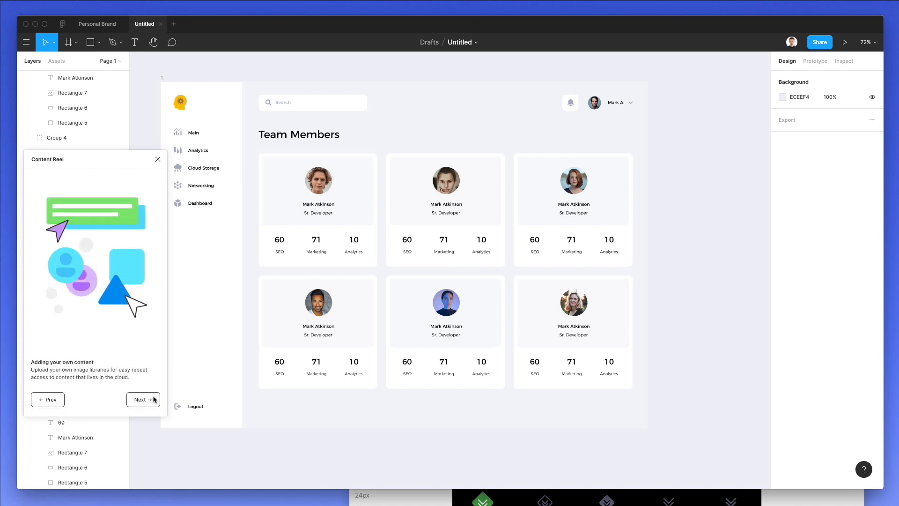
pyautogui.click(153, 399)
pyautogui.click(151, 399)
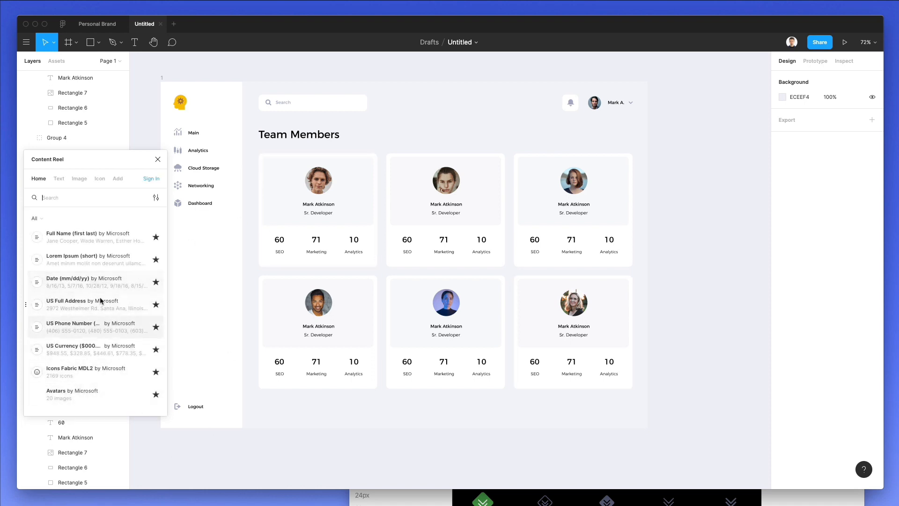
# Fill the member names on the four middle and right cards with Content Reel's Full Name (first last) entries and center-align their text.
pyautogui.scroll(3, 421, 227)
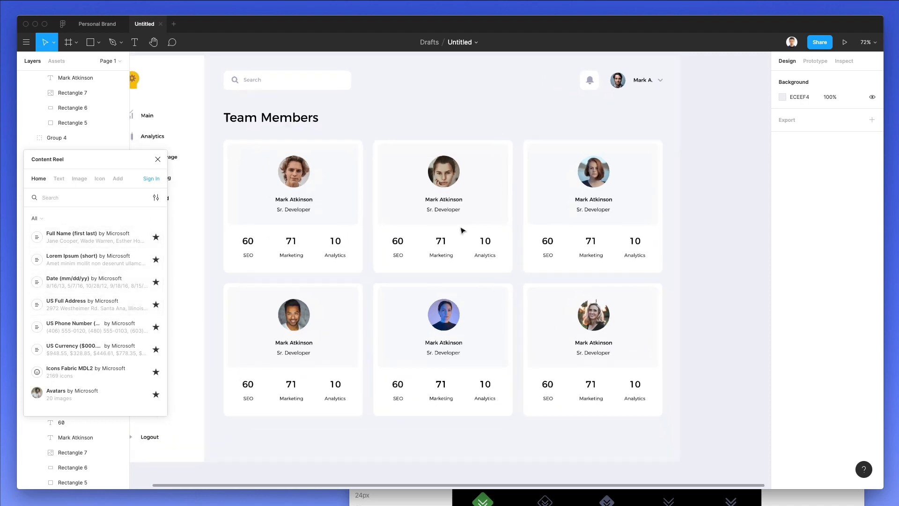
pyautogui.click(451, 203)
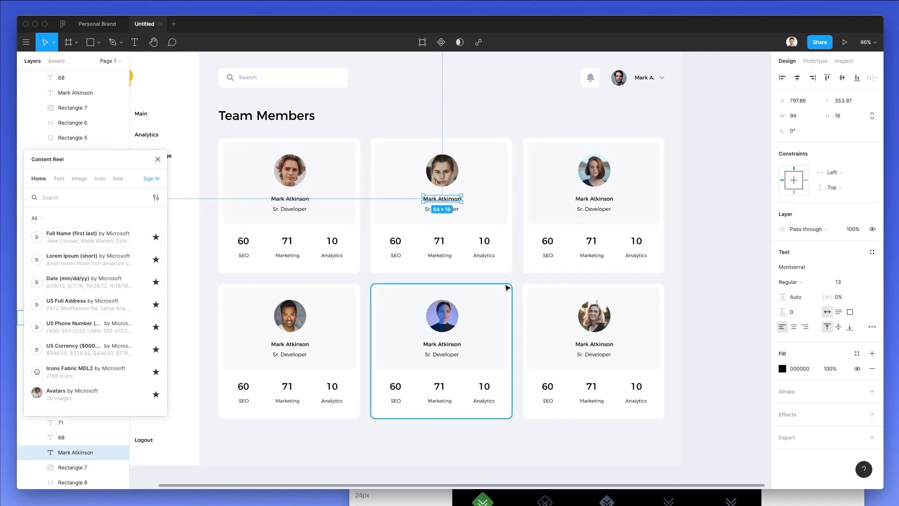
pyautogui.keyDown('shift'); pyautogui.click(594, 198); pyautogui.keyUp('shift')
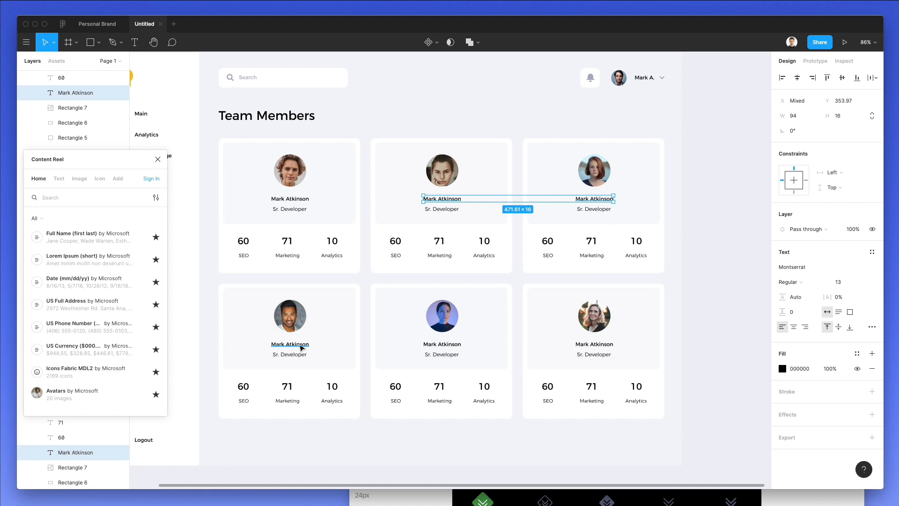
pyautogui.keyDown('shift'); pyautogui.click(437, 344); pyautogui.keyUp('shift')
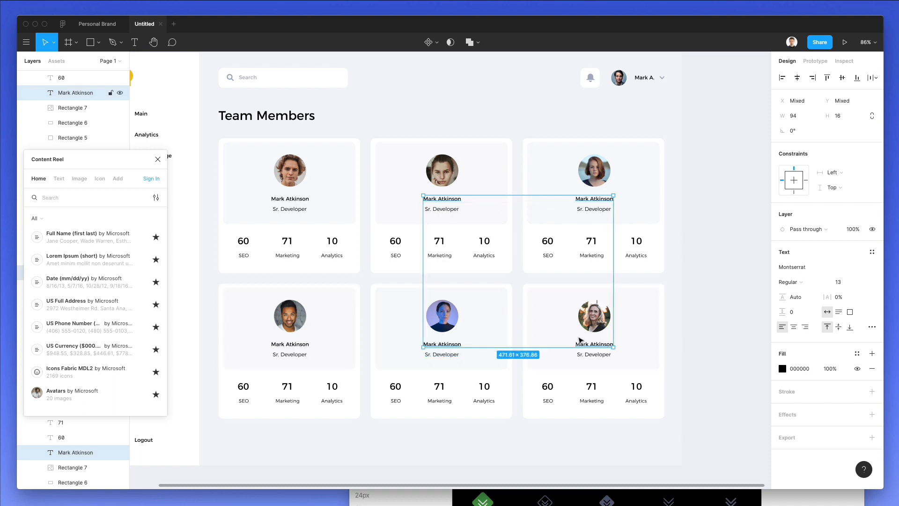
pyautogui.click(40, 238)
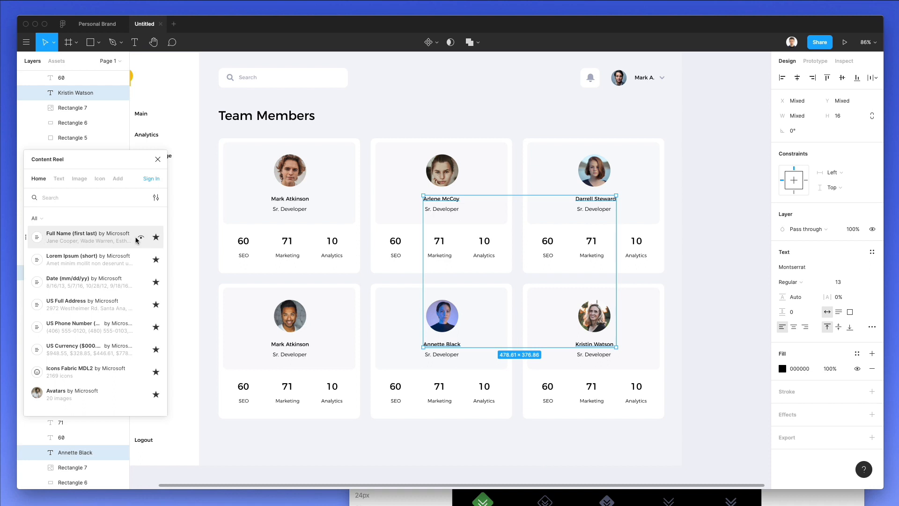
pyautogui.click(71, 236)
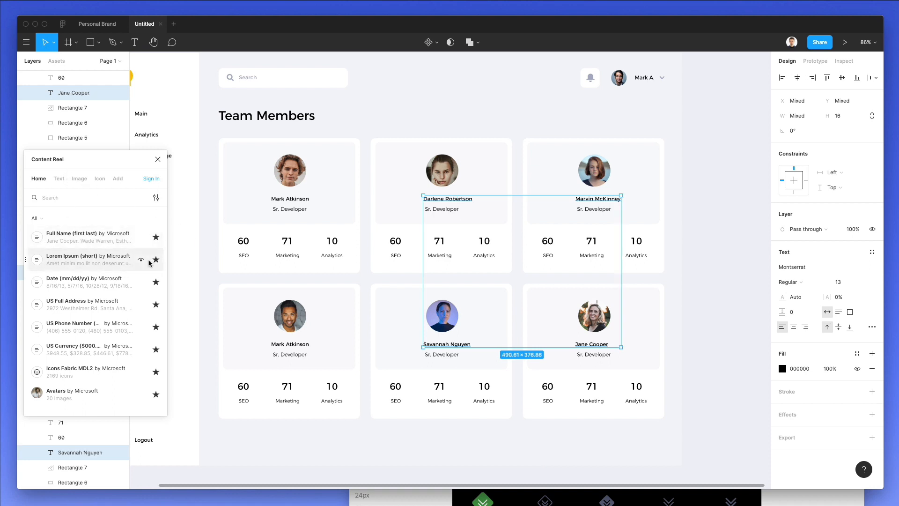
pyautogui.click(37, 239)
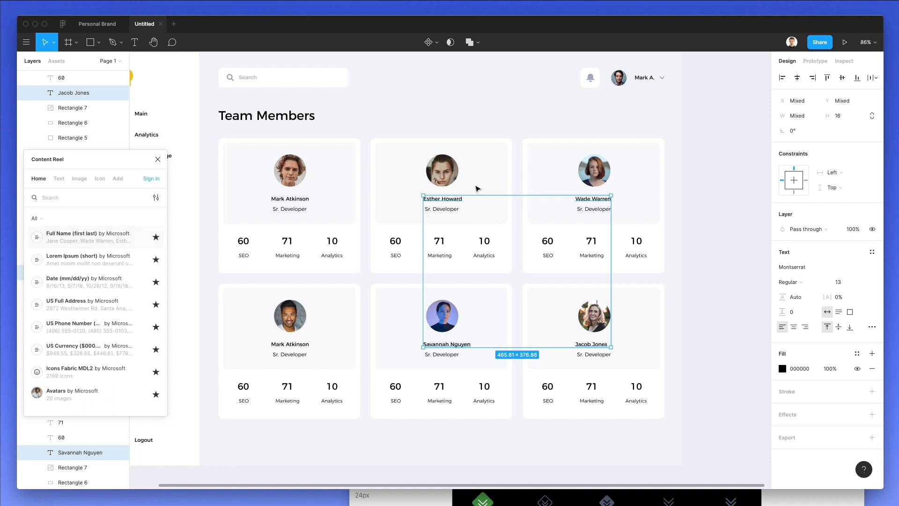
pyautogui.click(795, 327)
pyautogui.click(416, 279)
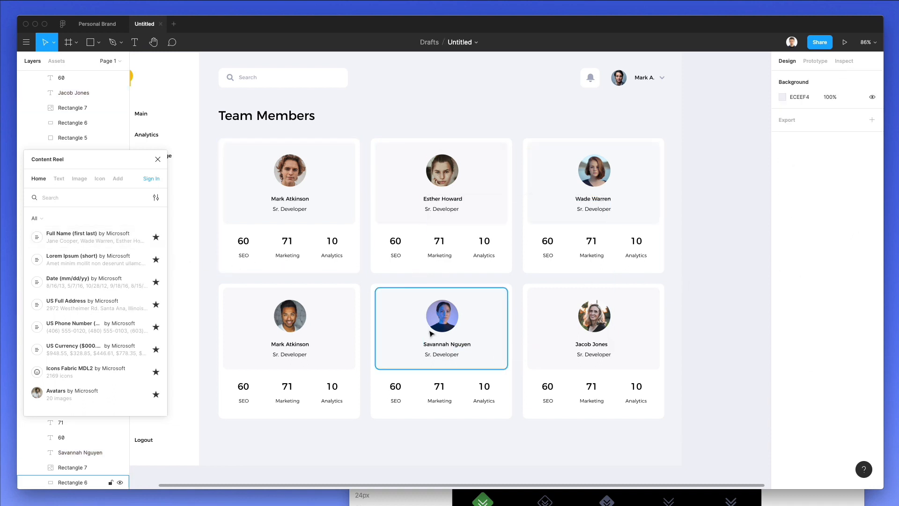
# Fill the bottom left card's name from Content Reel's Full Name entry and centre the bottom row's names under their avatars.
pyautogui.click(275, 344)
pyautogui.moveTo(86, 237); pyautogui.dragTo(335, 381)
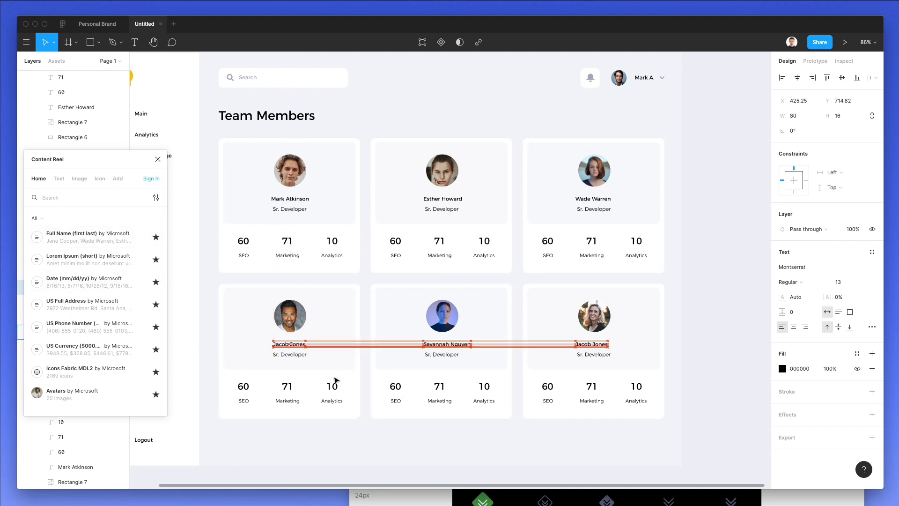
pyautogui.click(455, 344)
pyautogui.moveTo(455, 344); pyautogui.dragTo(452, 345)
pyautogui.click(594, 344)
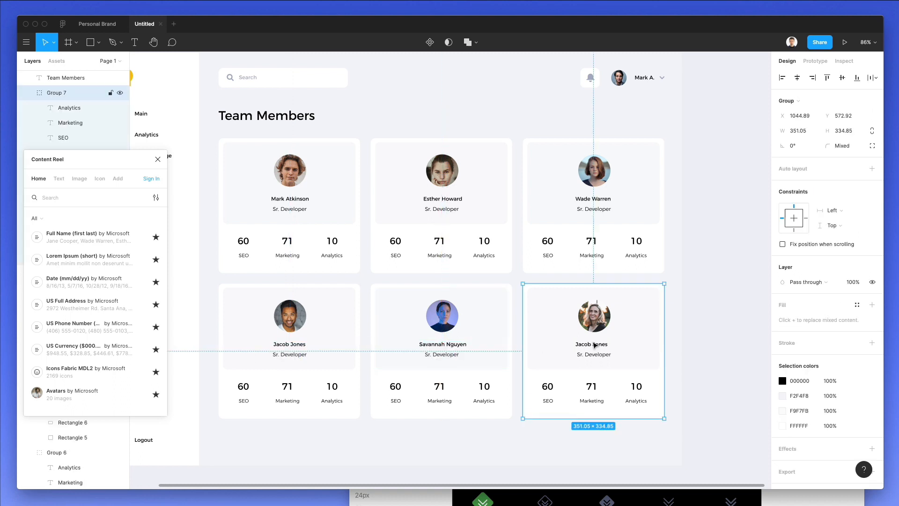
pyautogui.doubleClick(595, 344)
pyautogui.moveTo(594, 345); pyautogui.dragTo(594, 344)
# Replace the first name on the top right card and nudge the name about 5 px right to centre it under the avatar.
pyautogui.doubleClick(594, 199)
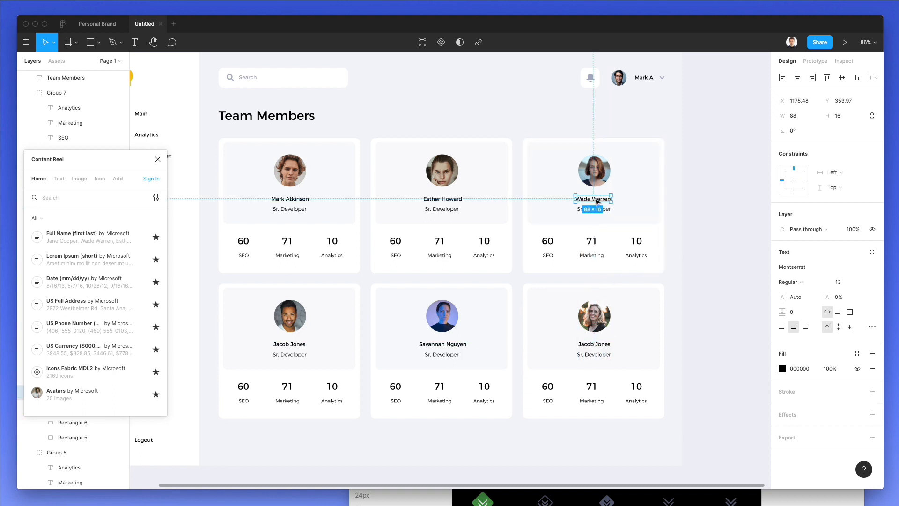
pyautogui.moveTo(594, 199); pyautogui.dragTo(599, 201)
pyautogui.doubleClick(583, 199)
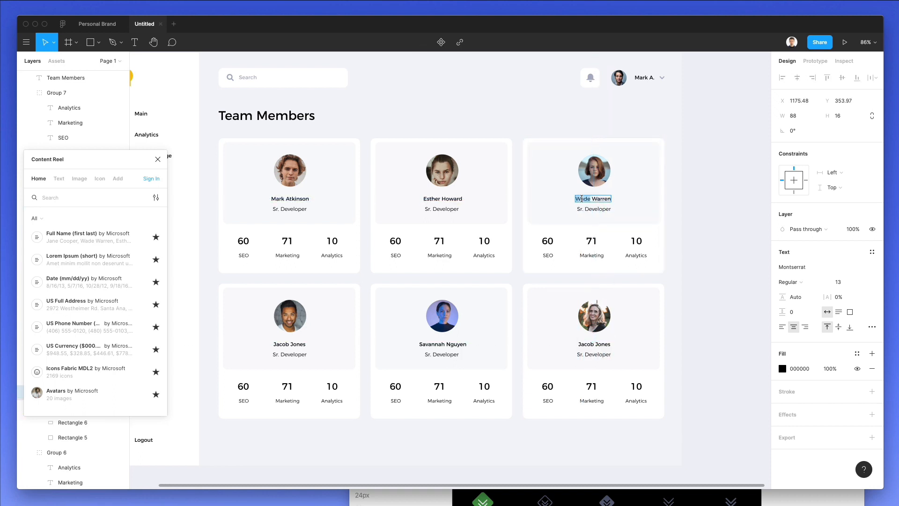
pyautogui.click(683, 193)
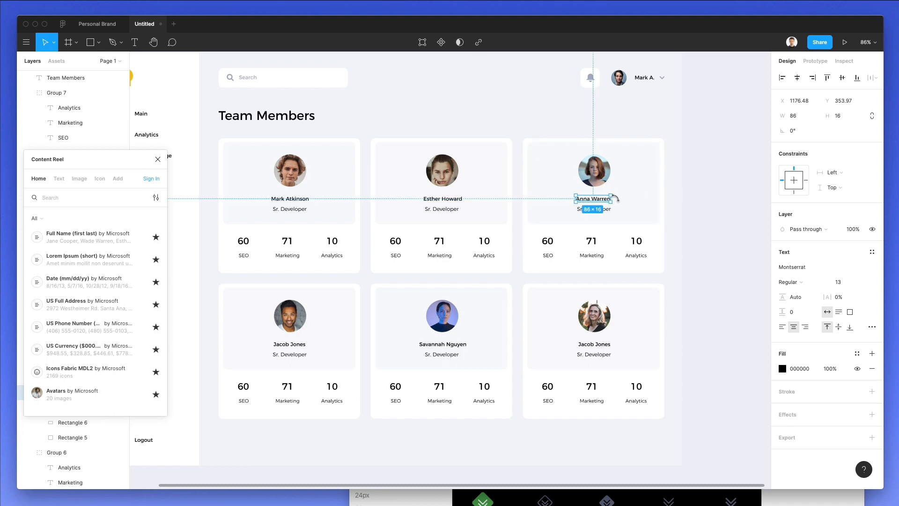
pyautogui.press('Right')
pyautogui.press('Right')
pyautogui.press('Right')
pyautogui.press('Right')
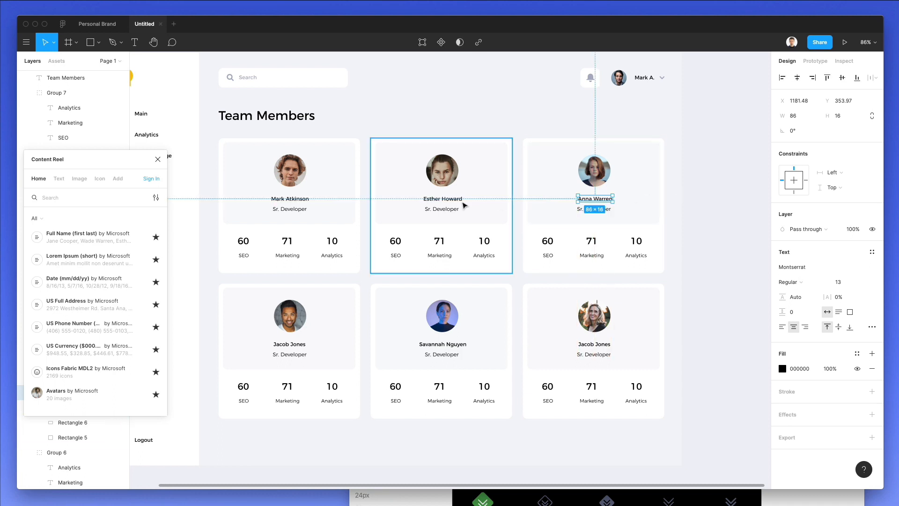
# Change the top middle card's job title to "UI/UX Designer" and centre it beneath the member's name.
pyautogui.click(447, 200)
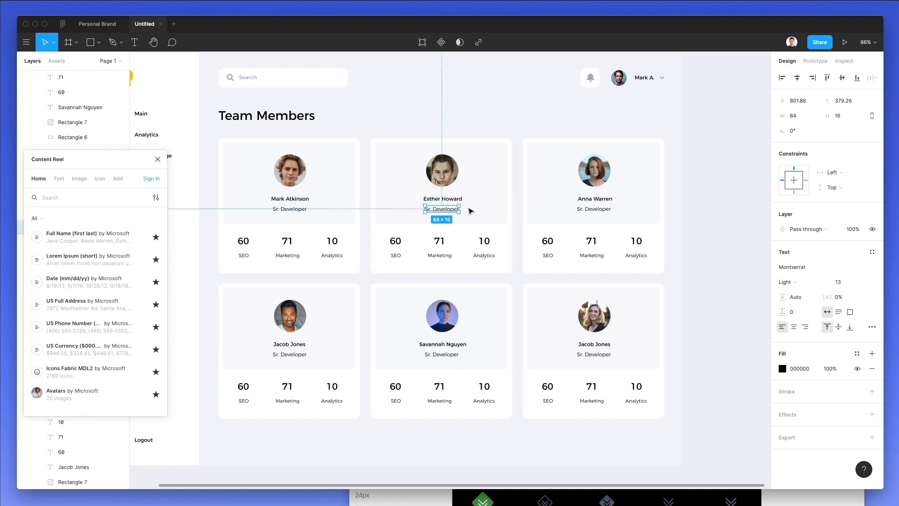
pyautogui.doubleClick(440, 207)
pyautogui.write('UI/UX Designer')
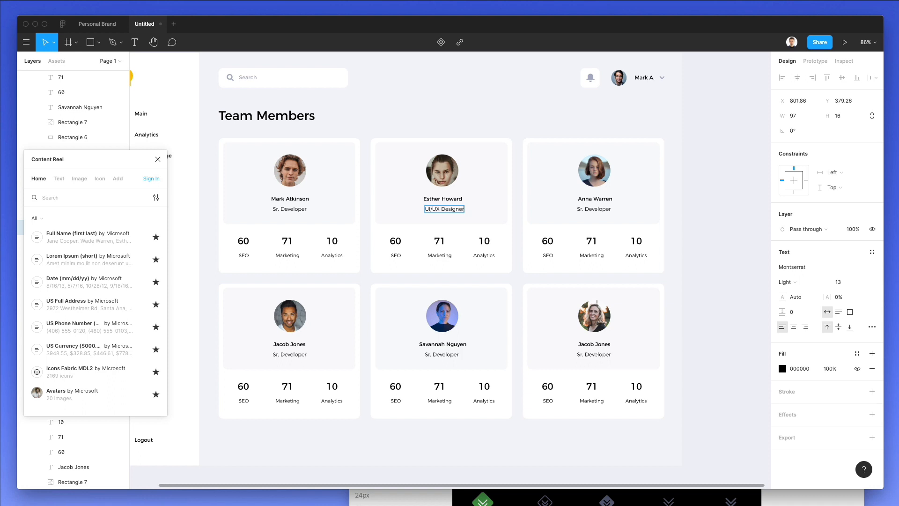
pyautogui.press('Escape')
pyautogui.press('Left')
pyautogui.press('Left')
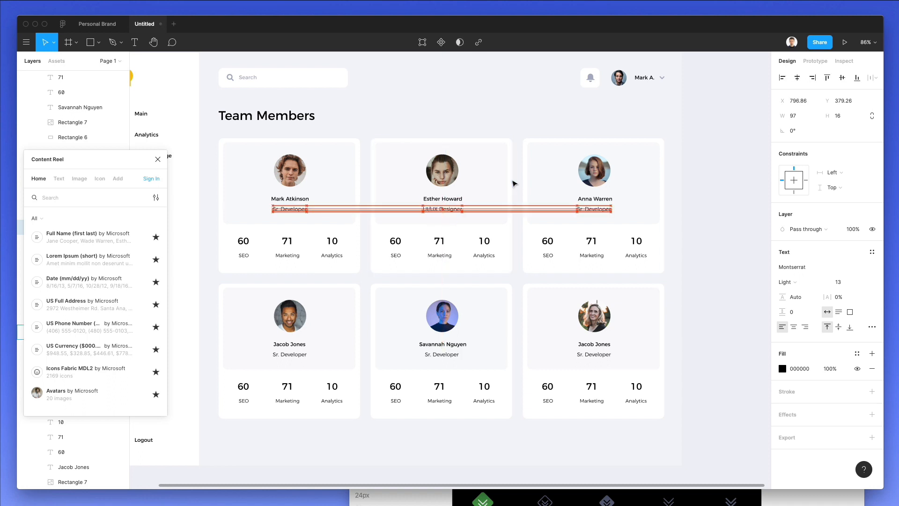
pyautogui.press('Right')
pyautogui.click(492, 119)
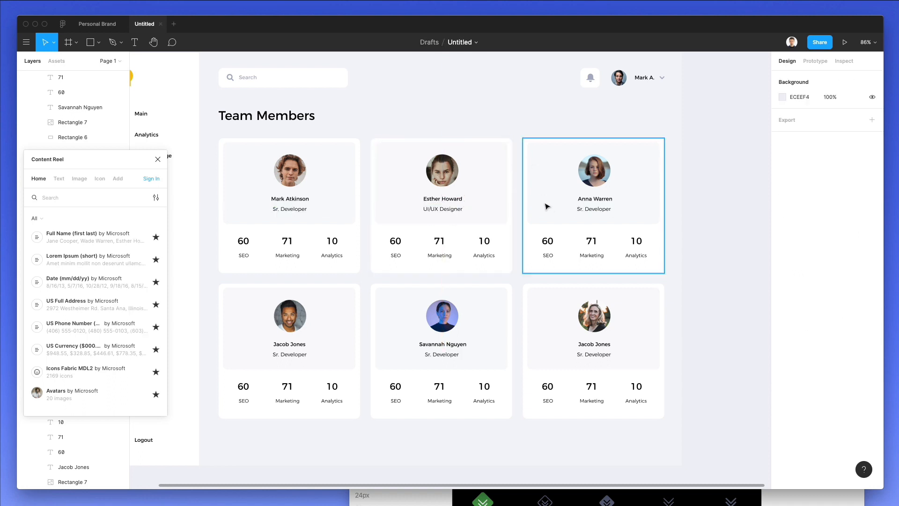
# Change the top right card's job title to "Marketing Manager" and centre it beneath the member's name.
pyautogui.moveTo(596, 209); pyautogui.dragTo(598, 209)
pyautogui.doubleClick(599, 208)
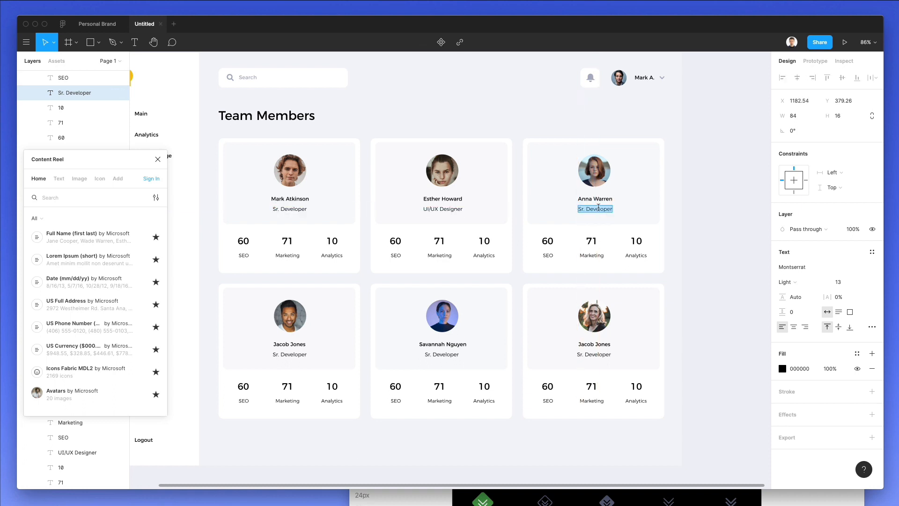
pyautogui.write('Marketing Manager')
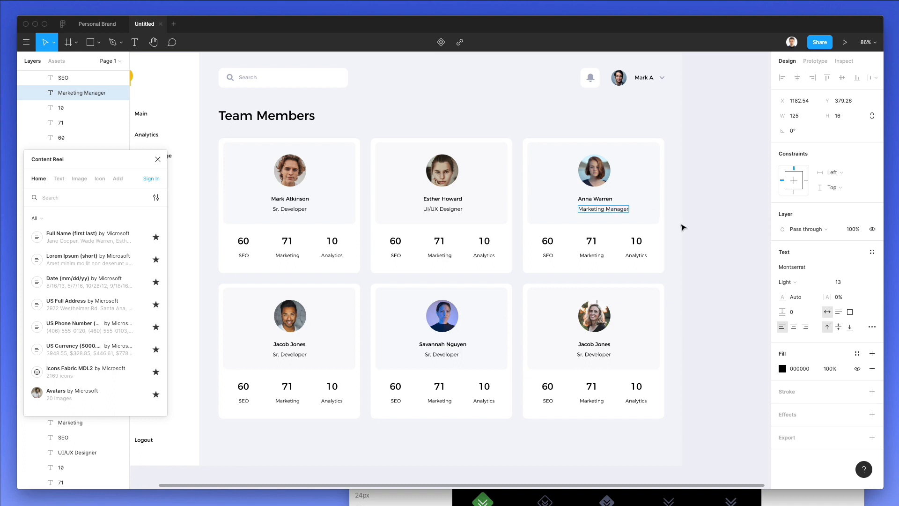
pyautogui.press('Escape')
pyautogui.moveTo(611, 208); pyautogui.dragTo(603, 210)
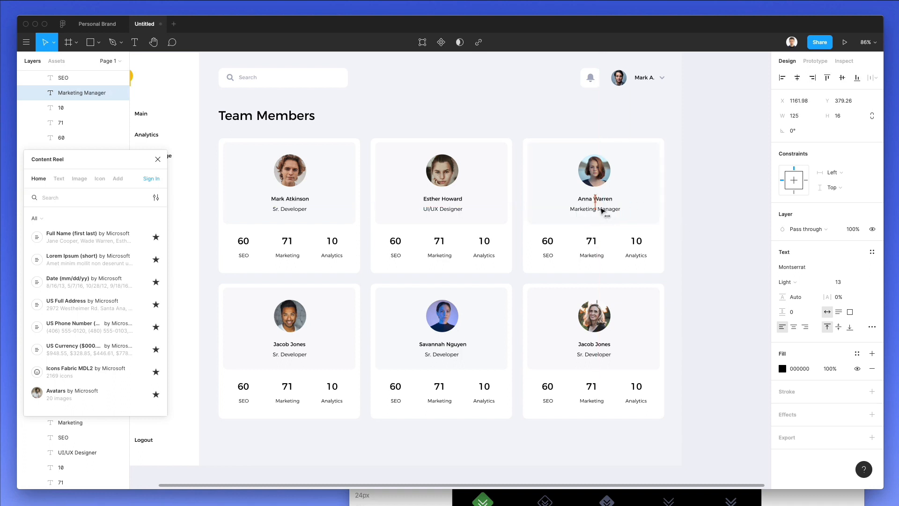
# Center-align the text of the three job titles in the bottom row of cards.
pyautogui.click(594, 354)
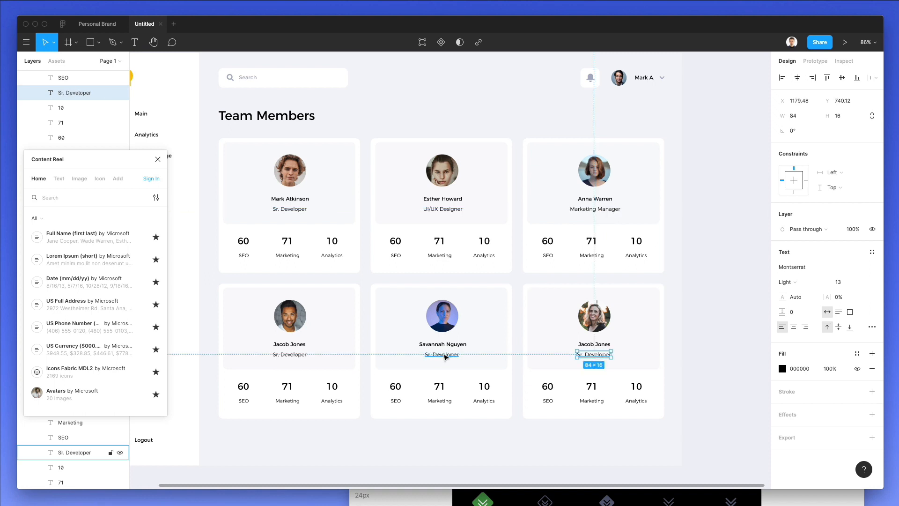
pyautogui.keyDown('shift'); pyautogui.click(442, 354); pyautogui.keyUp('shift')
pyautogui.keyDown('shift'); pyautogui.click(286, 355); pyautogui.keyUp('shift')
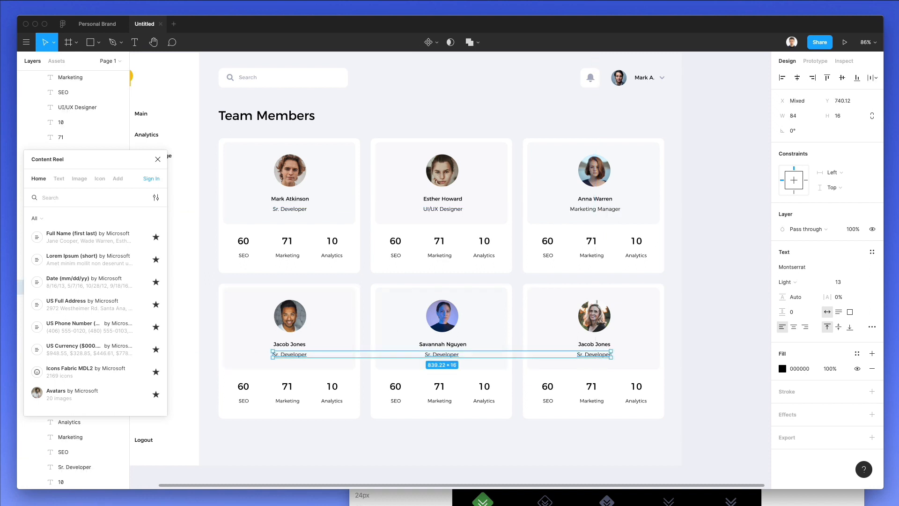
pyautogui.click(794, 327)
pyautogui.click(734, 327)
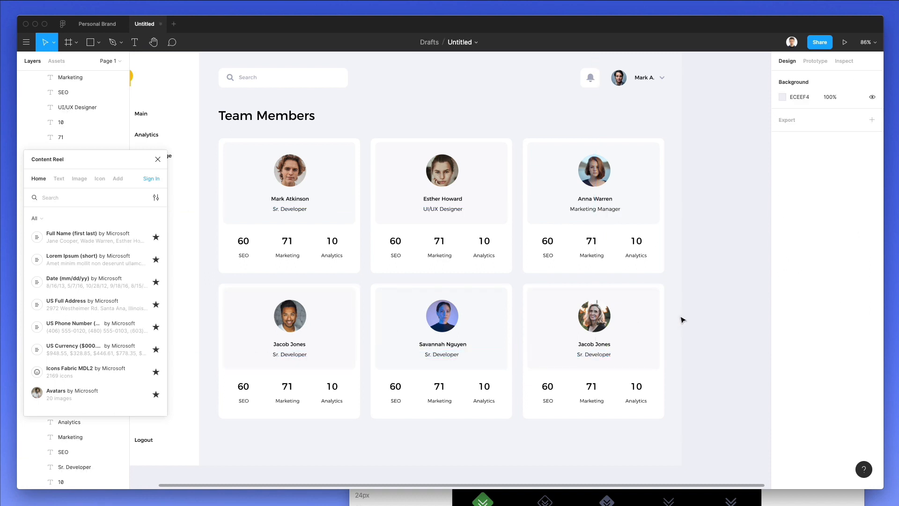
# Replace the first name on the bottom right card with one that suits the woman's photo.
pyautogui.click(595, 345)
pyautogui.doubleClick(593, 345)
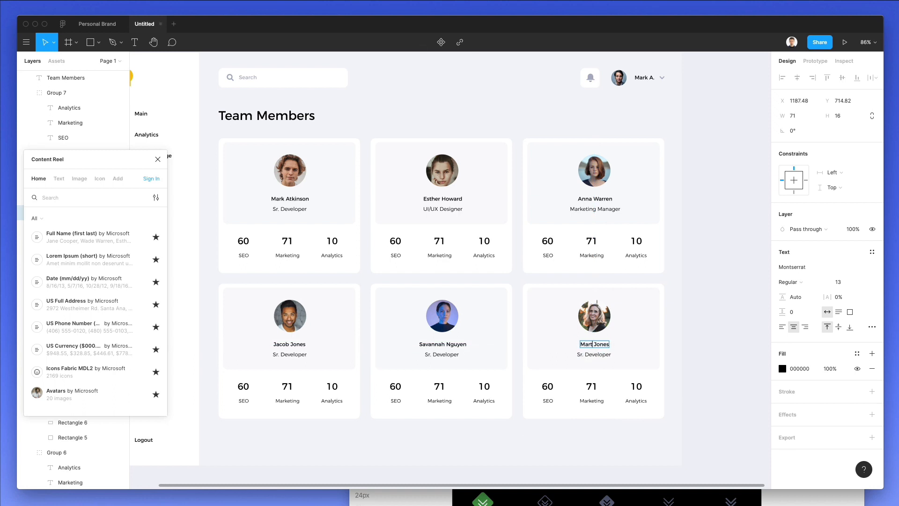
pyautogui.click(714, 345)
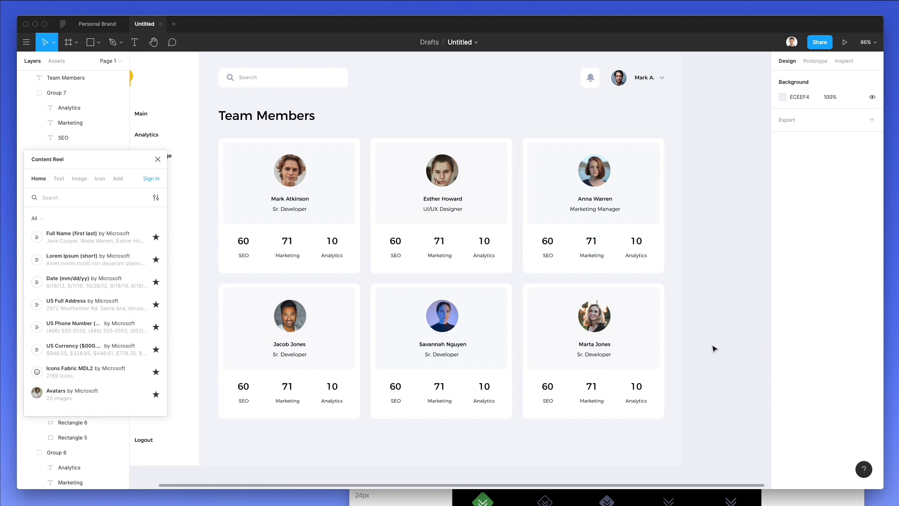
pyautogui.doubleClick(397, 242)
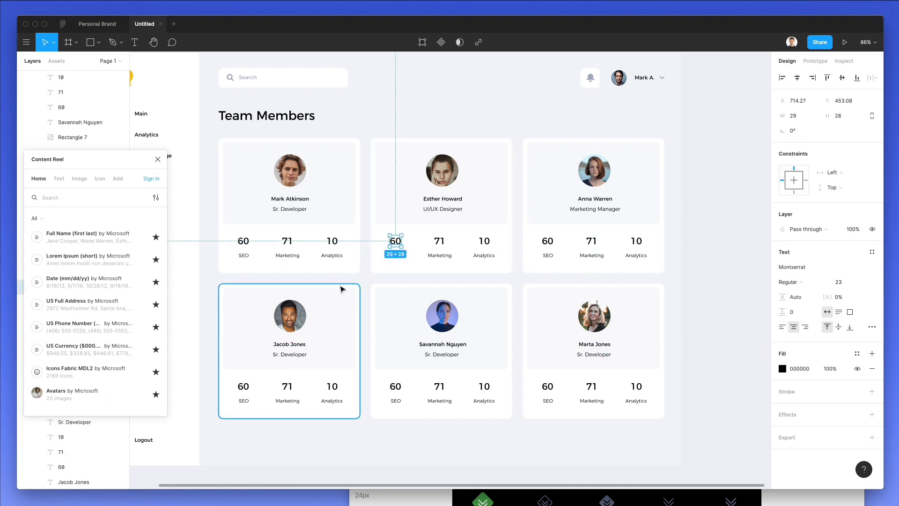
pyautogui.click(124, 351)
pyautogui.hotkey('ctrl', 'z')
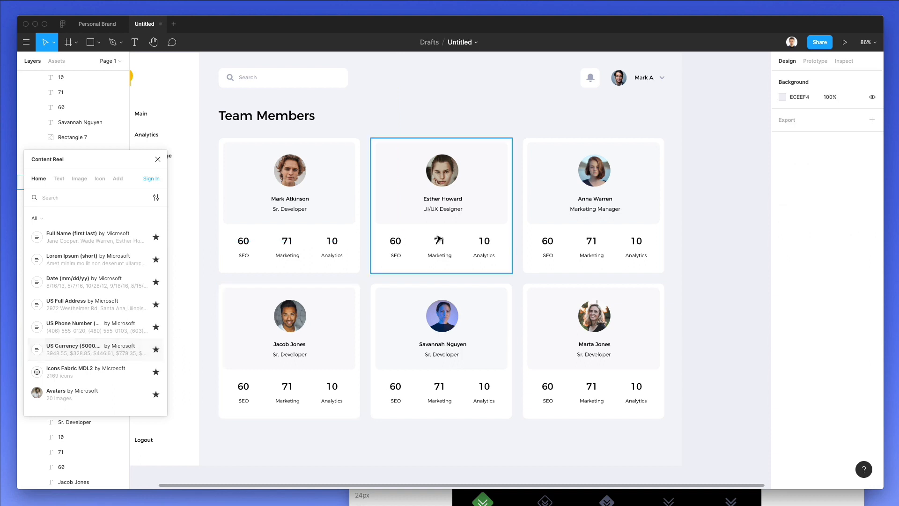
# Set the top middle card's statistics to 34 for SEO, 34 for Marketing and 15 for Analytics.
pyautogui.click(393, 242)
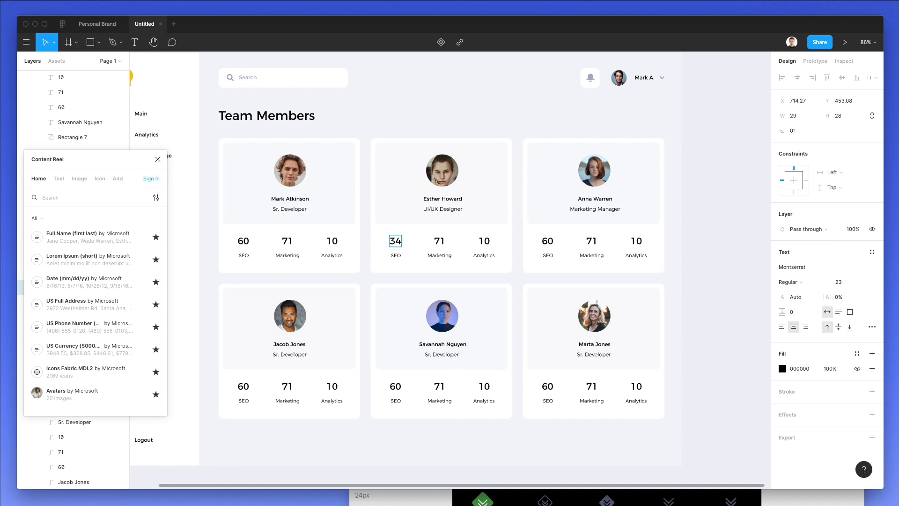
pyautogui.doubleClick(444, 239)
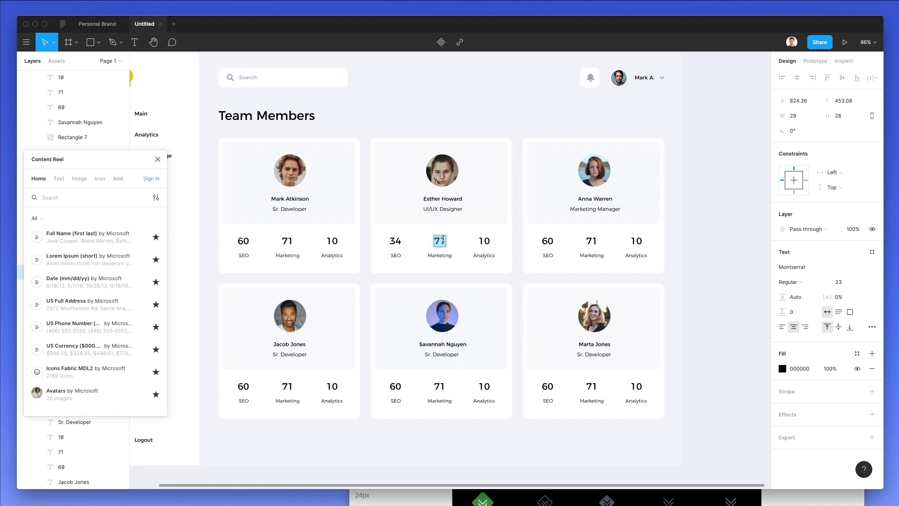
pyautogui.doubleClick(489, 239)
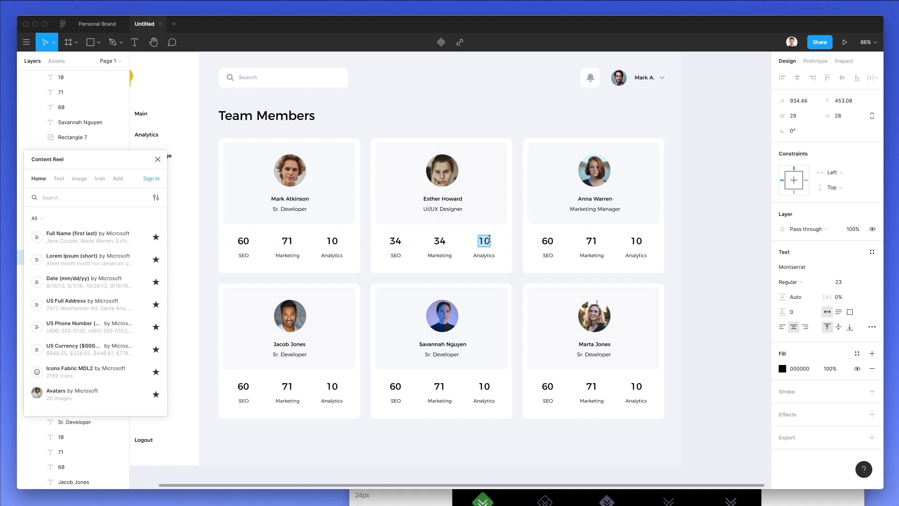
# Set the top right card's statistics to 63 for SEO, 12 for Marketing and 43 for Analytics.
pyautogui.click(551, 241)
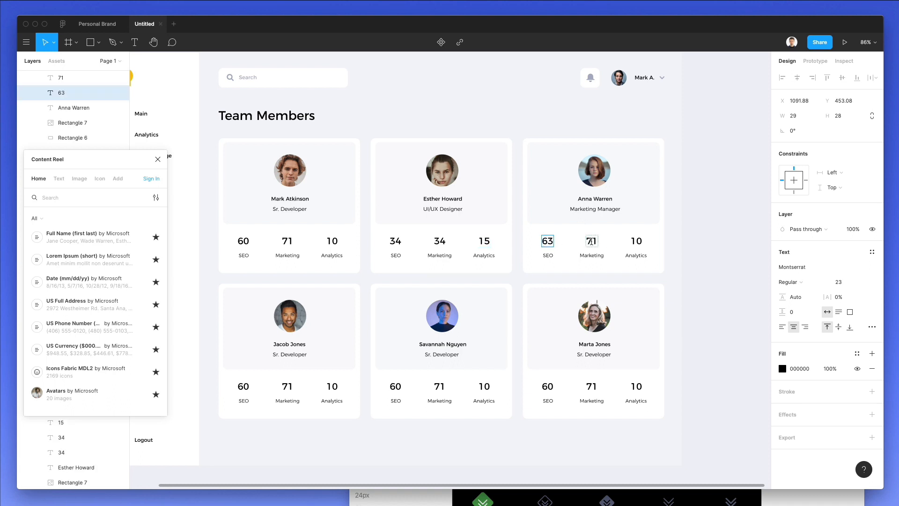
pyautogui.doubleClick(591, 241)
pyautogui.write('1')
pyautogui.doubleClick(633, 240)
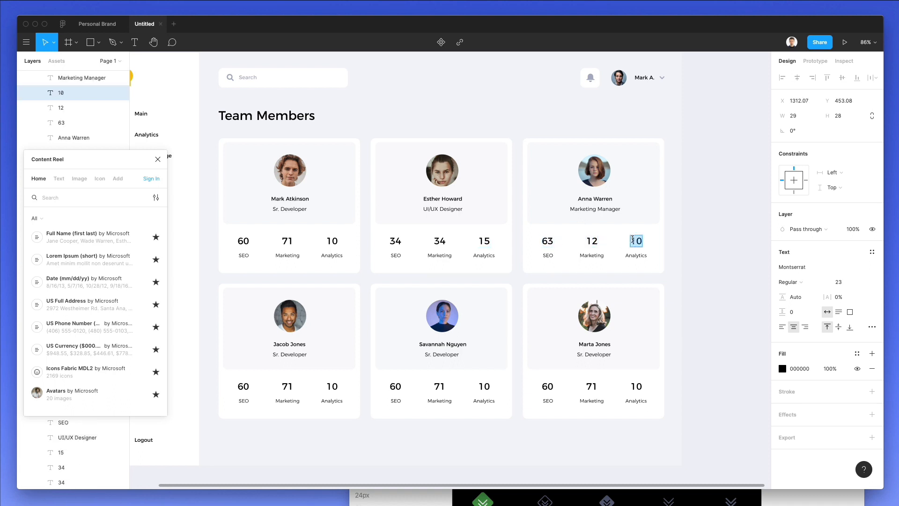
# Set the SEO, Marketing and Analytics numbers to 73, 32 and 16 on the bottom left card and 43, 42 and 62 on the bottom middle card.
pyautogui.click(247, 384)
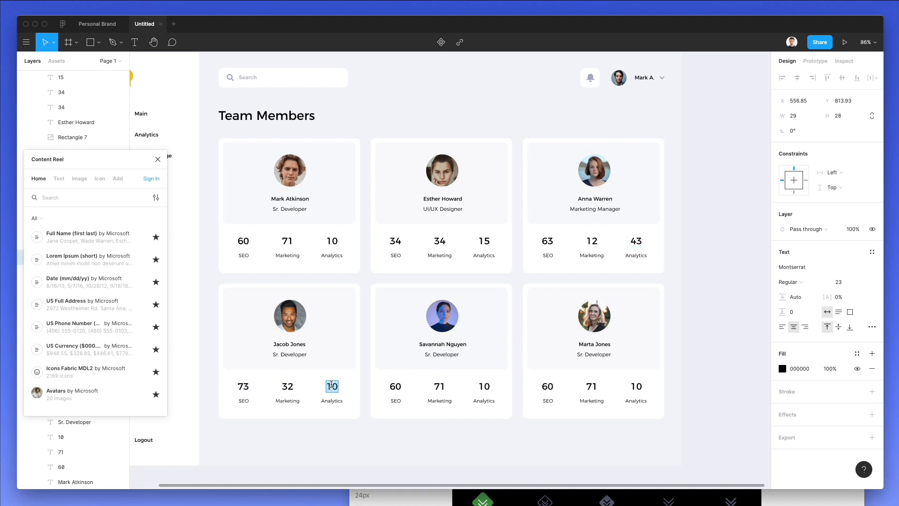
pyautogui.doubleClick(400, 386)
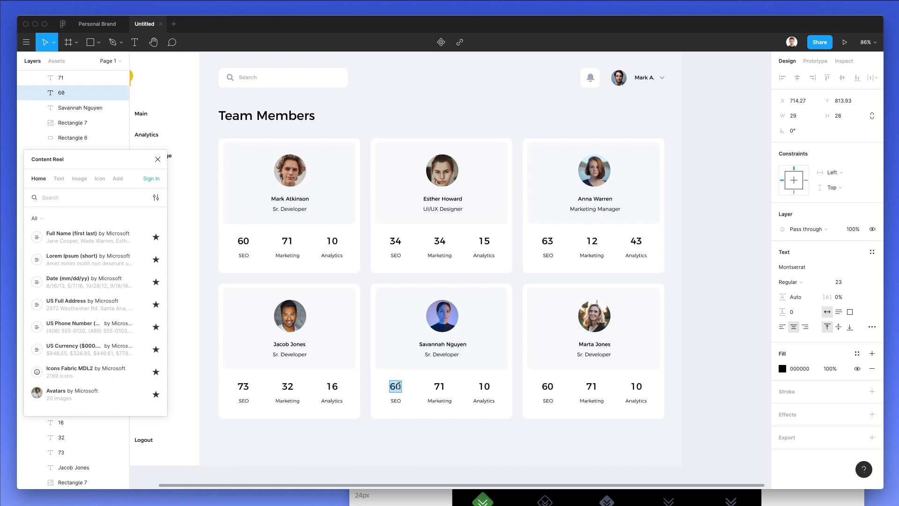
pyautogui.doubleClick(438, 385)
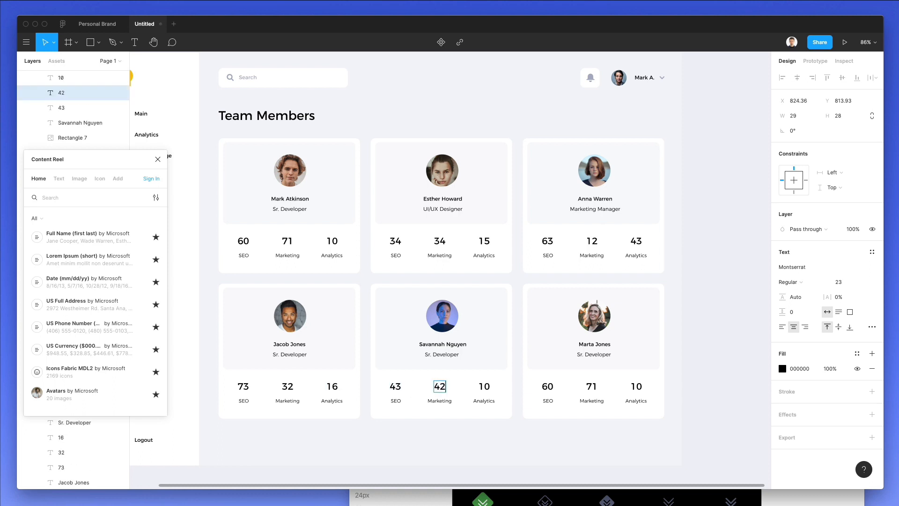
pyautogui.doubleClick(480, 387)
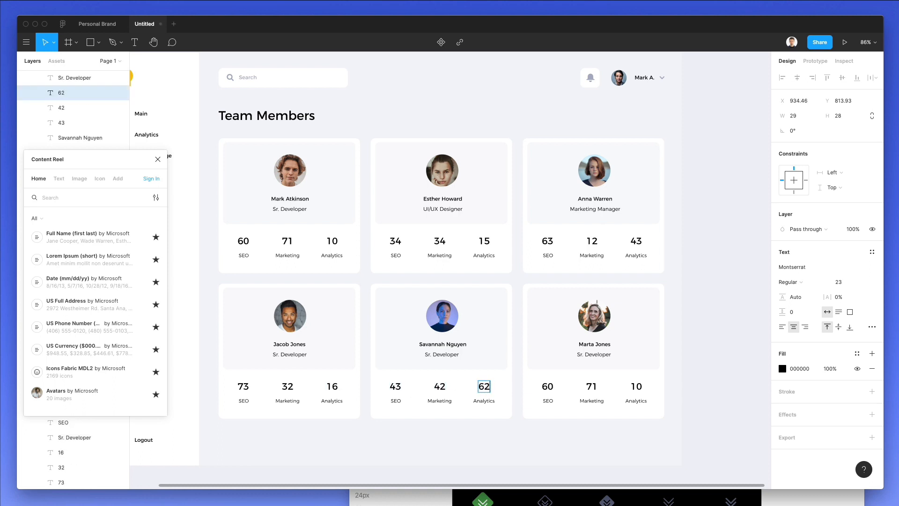
# Set the bottom right card's Marketing number to 13 and its SEO number to 22.
pyautogui.doubleClick(591, 385)
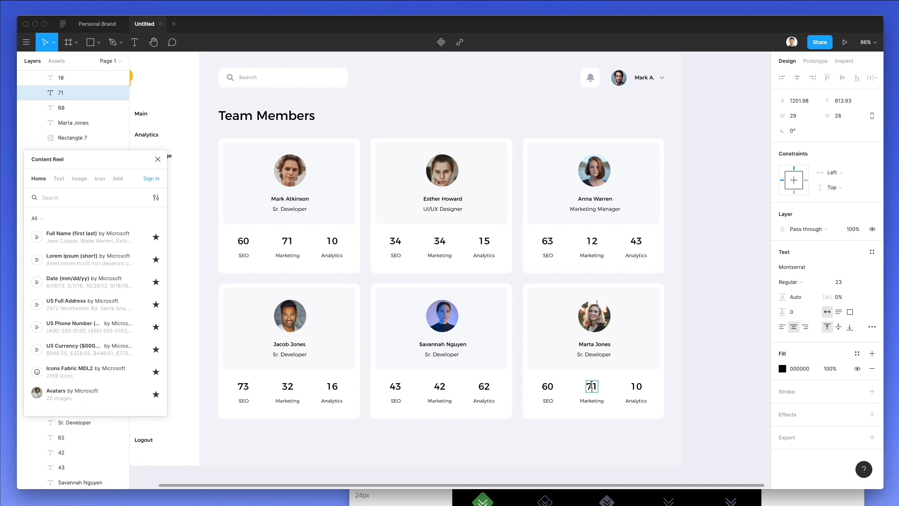
pyautogui.doubleClick(550, 386)
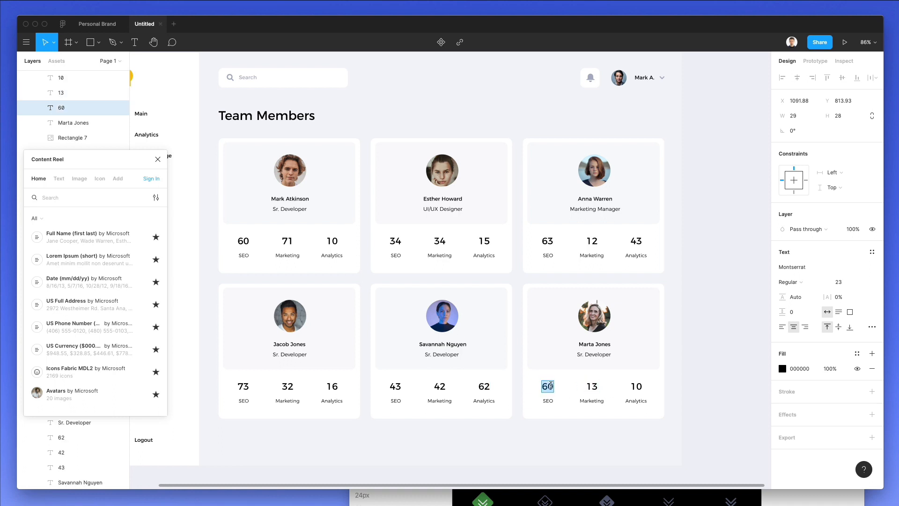
pyautogui.click(695, 374)
# Nudge the statistic numbers and their labels in all six cards slightly down.
pyautogui.scroll(-1, 686, 346)
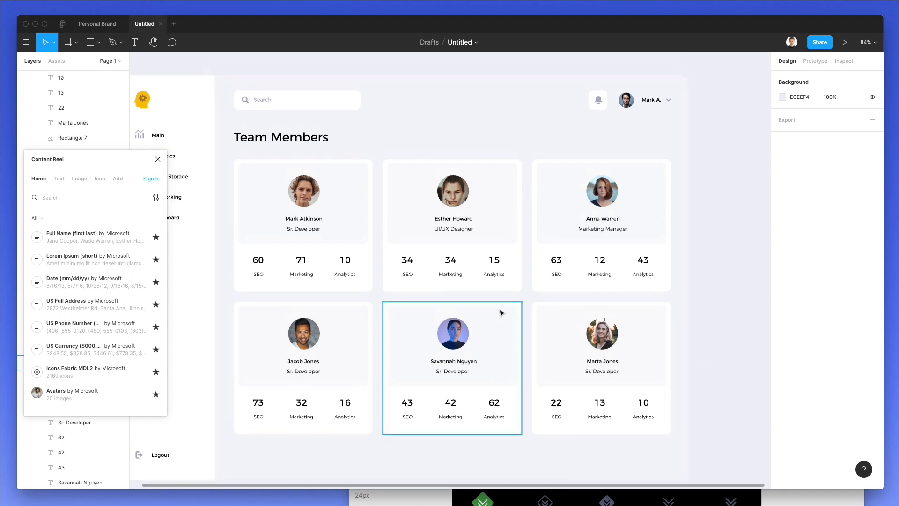
pyautogui.hscroll(-3, 520, 245)
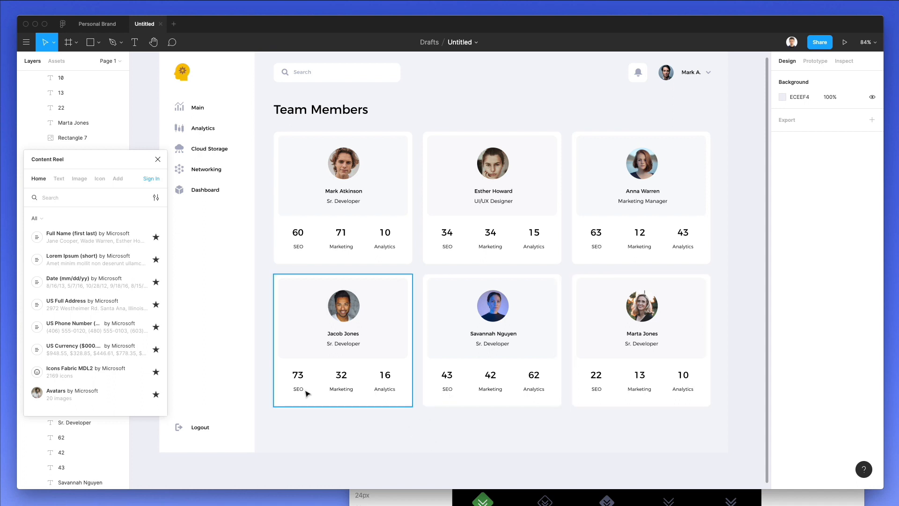
pyautogui.moveTo(264, 368); pyautogui.dragTo(721, 415)
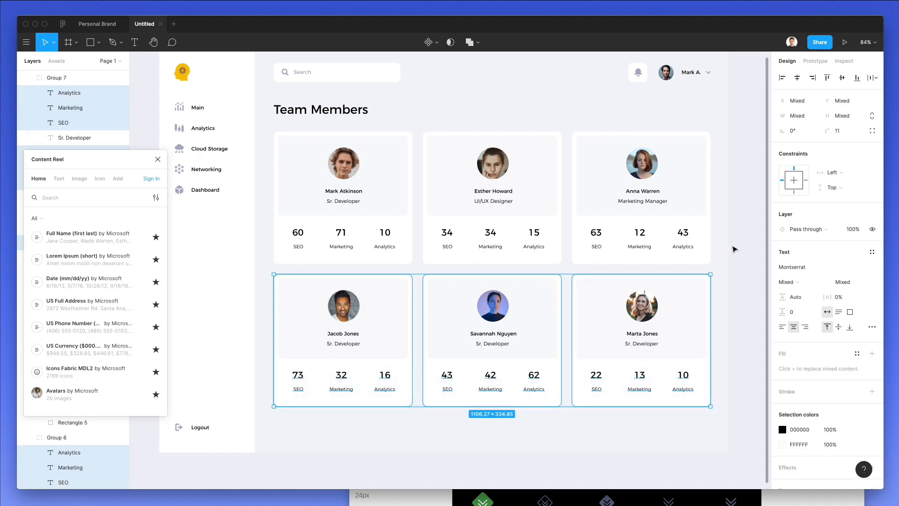
pyautogui.moveTo(731, 222); pyautogui.dragTo(695, 262)
pyautogui.moveTo(722, 401); pyautogui.dragTo(325, 420)
pyautogui.press('Down')
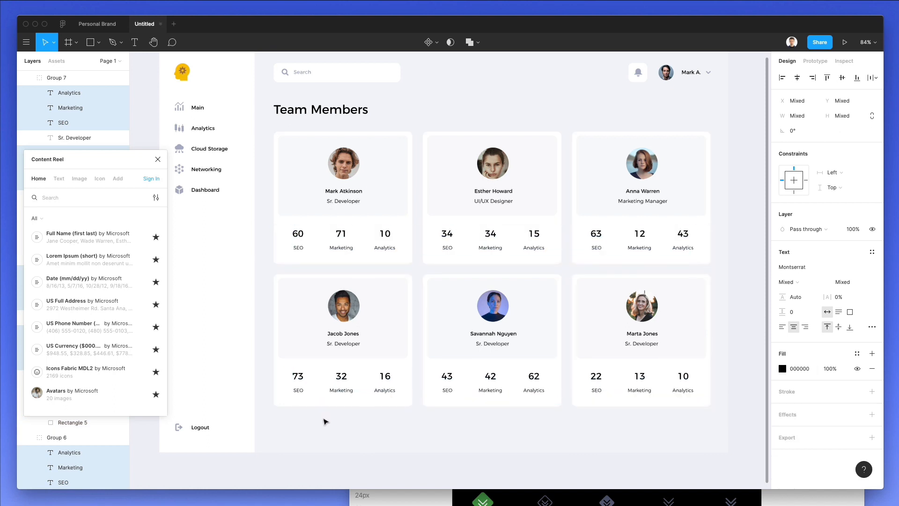
pyautogui.click(401, 444)
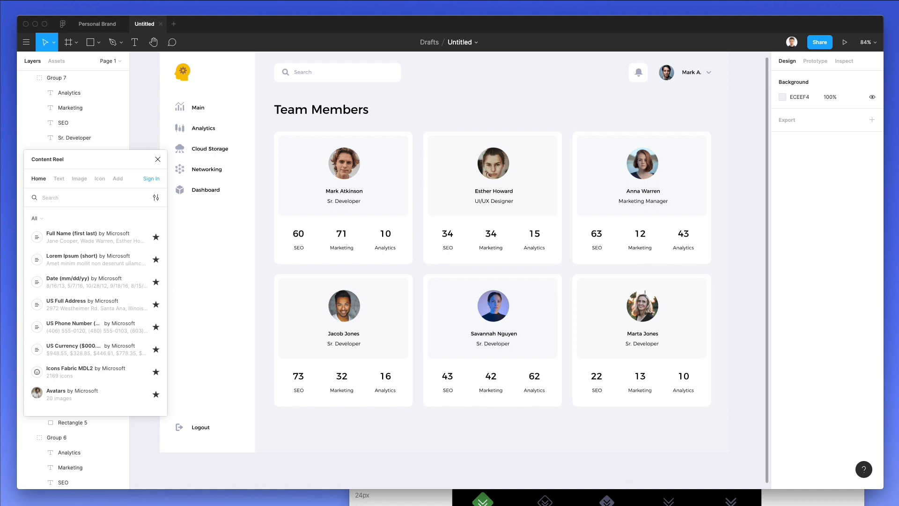
# Switch to Nucleo, search for "dots", and bring the 12px three-dot icon onto the Figma page above the cards.
pyautogui.click(577, 500)
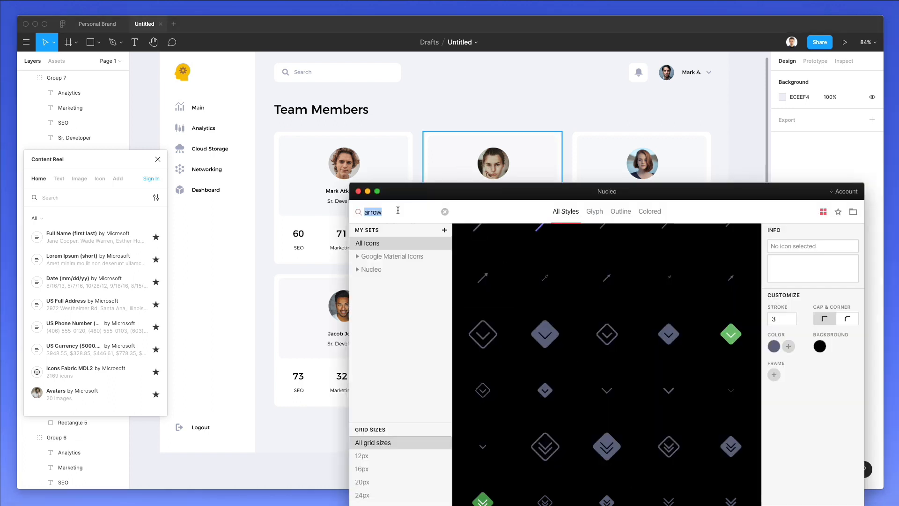
pyautogui.write('dots')
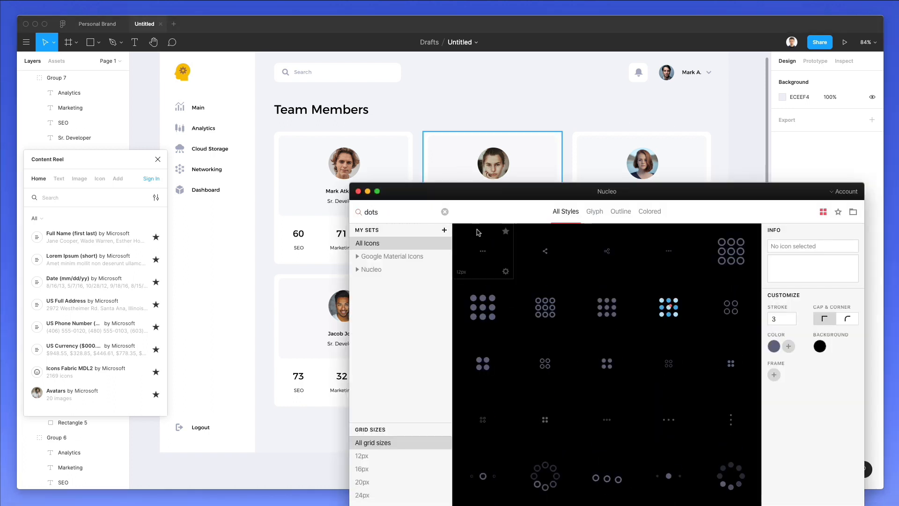
pyautogui.moveTo(498, 255); pyautogui.dragTo(444, 100)
pyautogui.click(477, 91)
# Ungroup the three-dot icon from its frame, rotate it to -90° and place it in the top left card's upper right corner.
pyautogui.scroll(6, 422, 94)
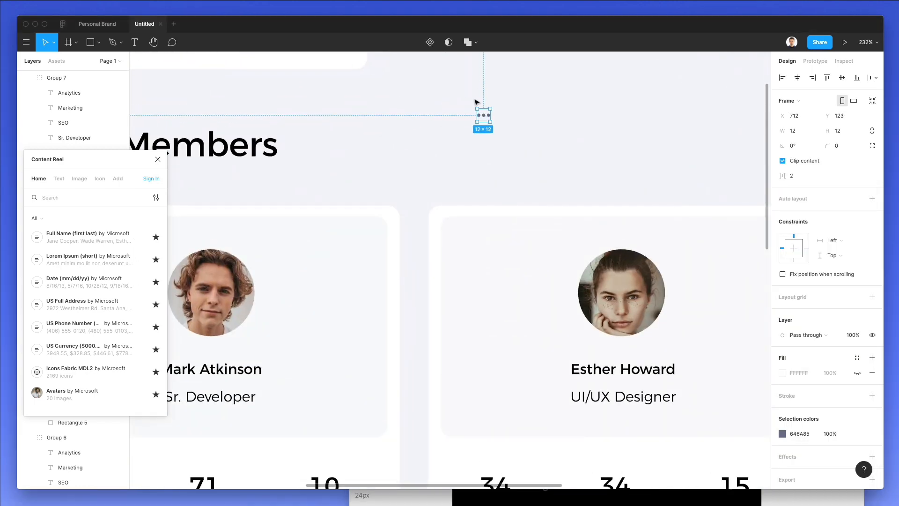
pyautogui.press('super+shift+g')
pyautogui.moveTo(485, 114); pyautogui.dragTo(372, 241)
# Recolour the three-dot icon to A4A8BD by sampling the search icon's colour.
pyautogui.scroll(-5, 372, 241)
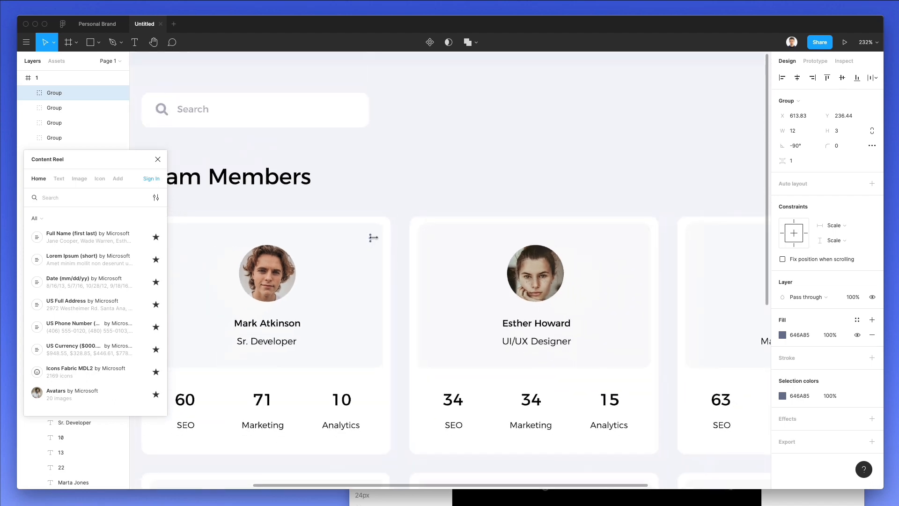
pyautogui.hscroll(-10, 372, 239)
pyautogui.press('i')
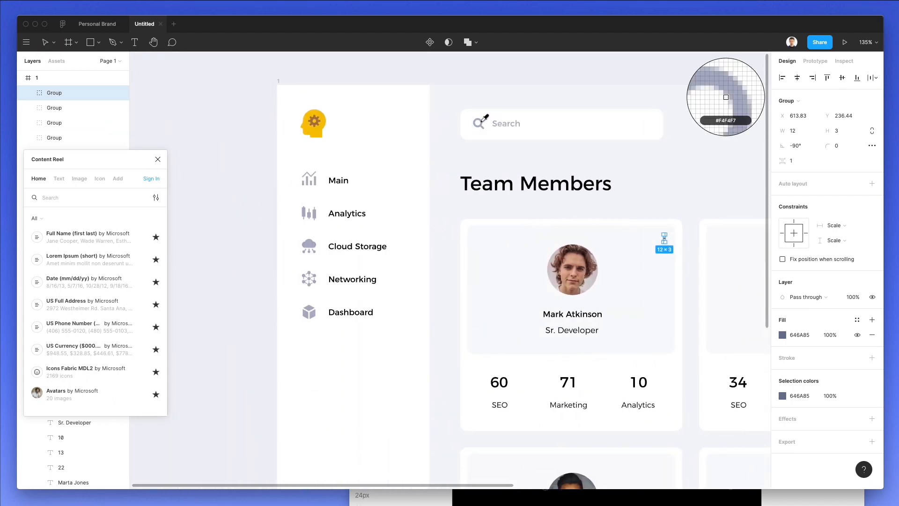
pyautogui.click(482, 120)
pyautogui.hscroll(5, 495, 203)
pyautogui.click(504, 189)
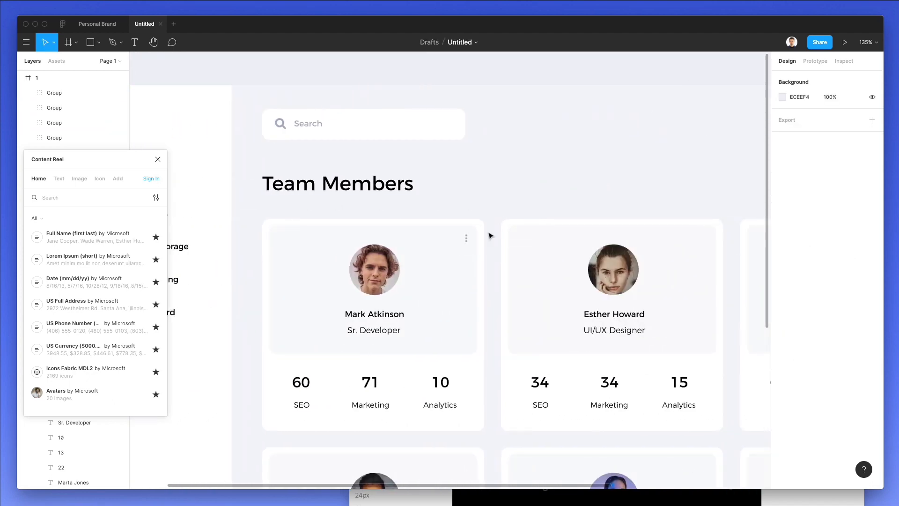
# Enlarge the three-dot icon on the top left card to about 15.8 × 4 px.
pyautogui.scroll(5, 490, 236)
pyautogui.click(451, 243)
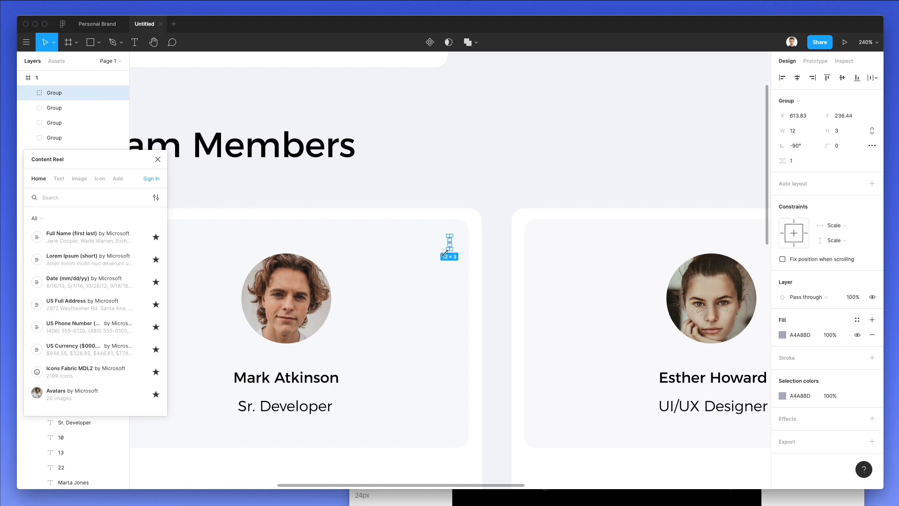
pyautogui.moveTo(445, 253); pyautogui.dragTo(447, 252)
# Nudge the three-dot icon until it sits about 28 px from the top and right edges of the top left card.
pyautogui.press('alt')
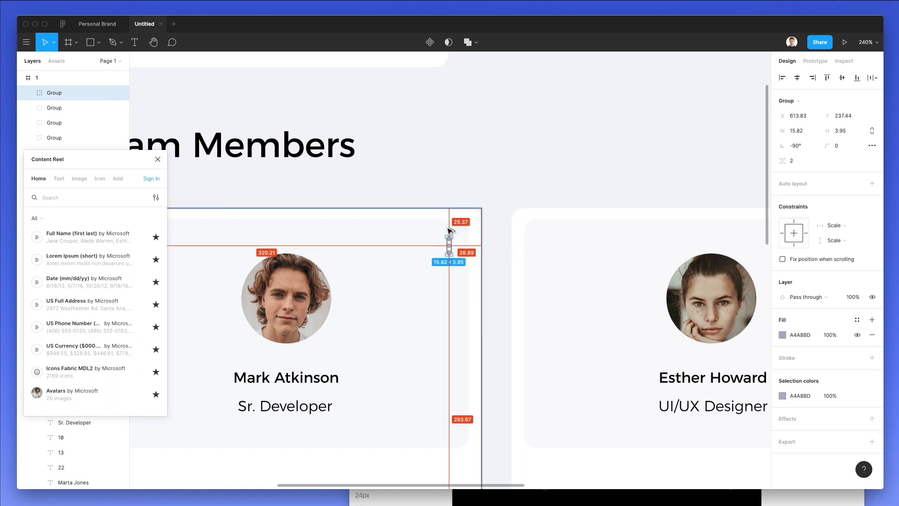
pyautogui.press('Right')
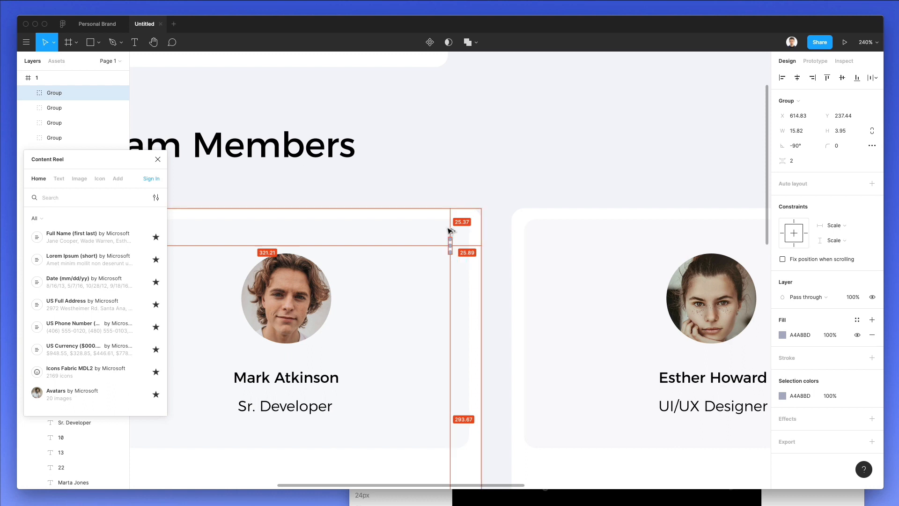
pyautogui.press('Left')
pyautogui.press('Down')
pyautogui.press('Left')
pyautogui.press('Down')
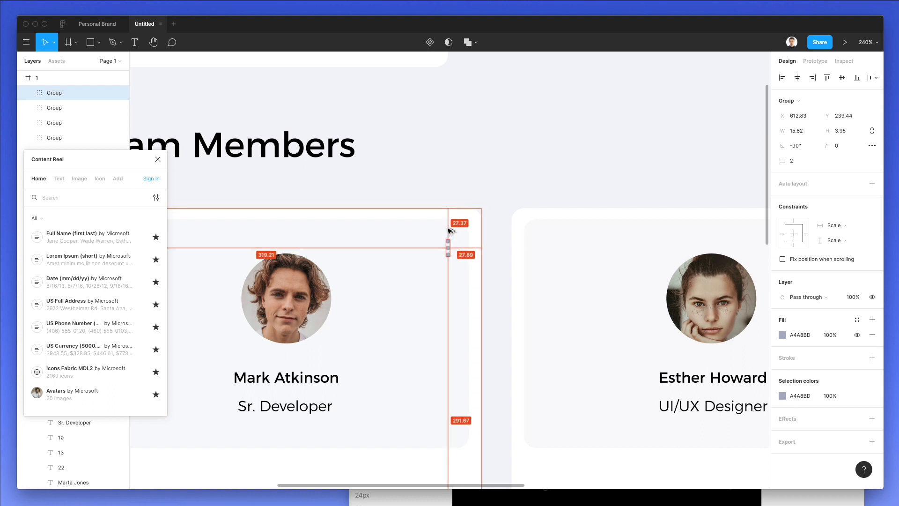
pyautogui.press('Left')
pyautogui.press('Down')
pyautogui.scroll(-10, 448, 230)
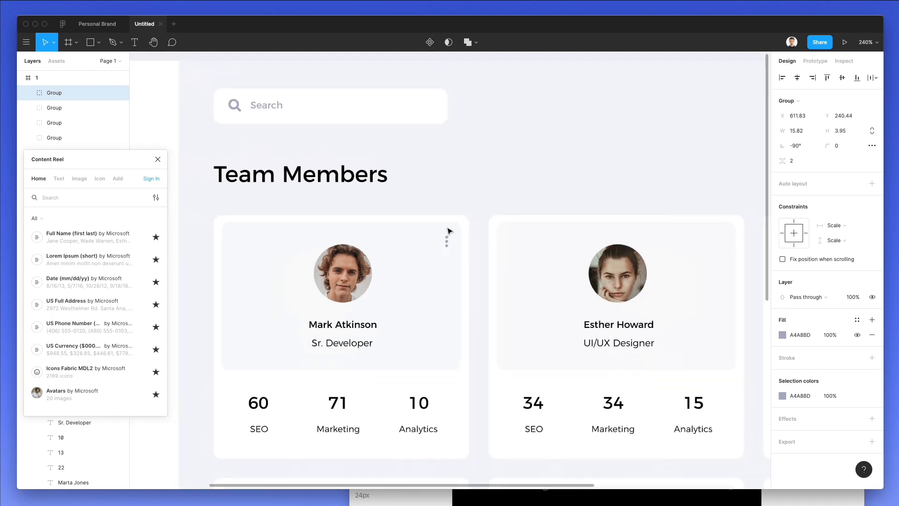
pyautogui.click(416, 190)
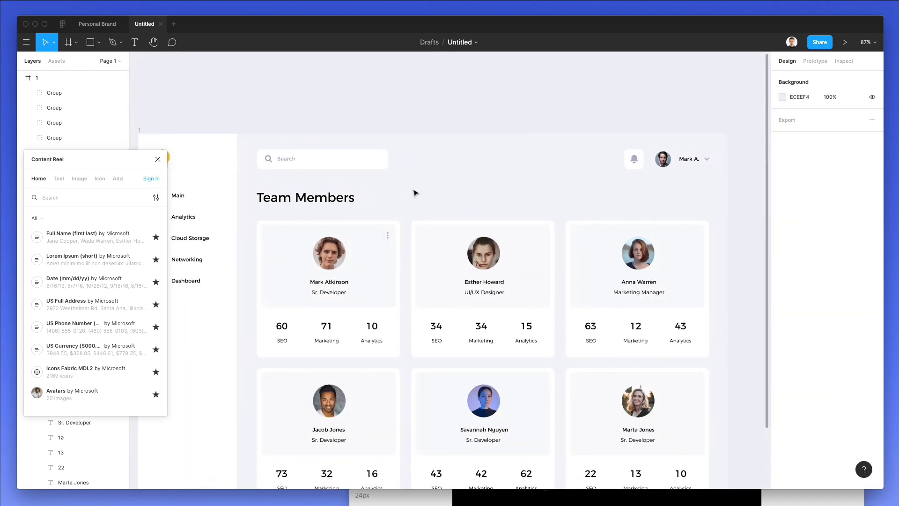
# Copy the three-dot icon to the same corner of the top middle and top right cards and check the middle copy's spacing.
pyautogui.moveTo(387, 235); pyautogui.dragTo(544, 238)
pyautogui.hotkey('ctrl', 'd')
pyautogui.press('Escape')
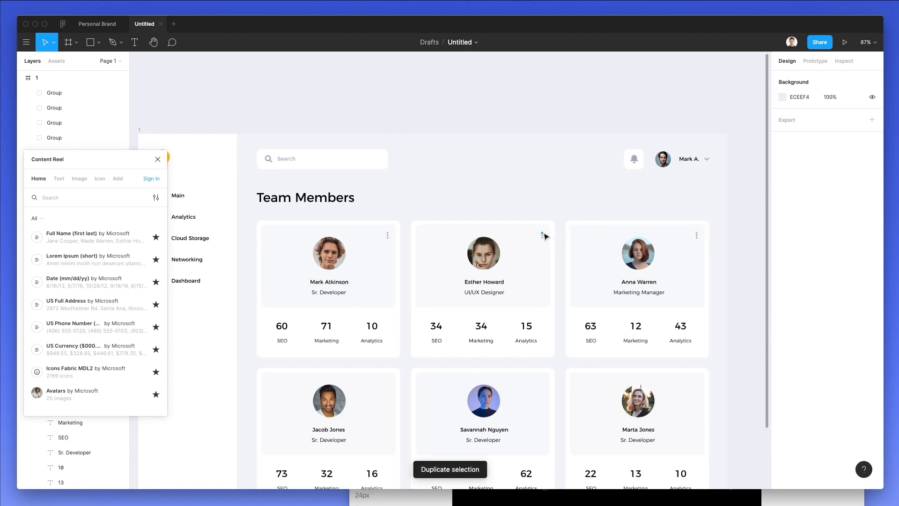
pyautogui.scroll(5, 546, 237)
pyautogui.click(542, 235)
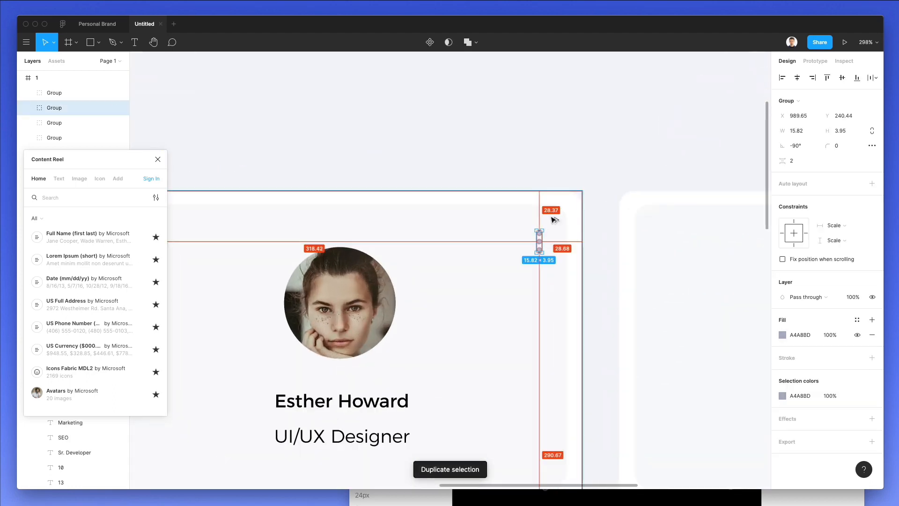
pyautogui.scroll(-5, 542, 226)
# Copy the three-dot icons of all three top-row cards together onto the matching corners of the bottom-row cards.
pyautogui.hscroll(3, 552, 223)
pyautogui.scroll(3, 553, 227)
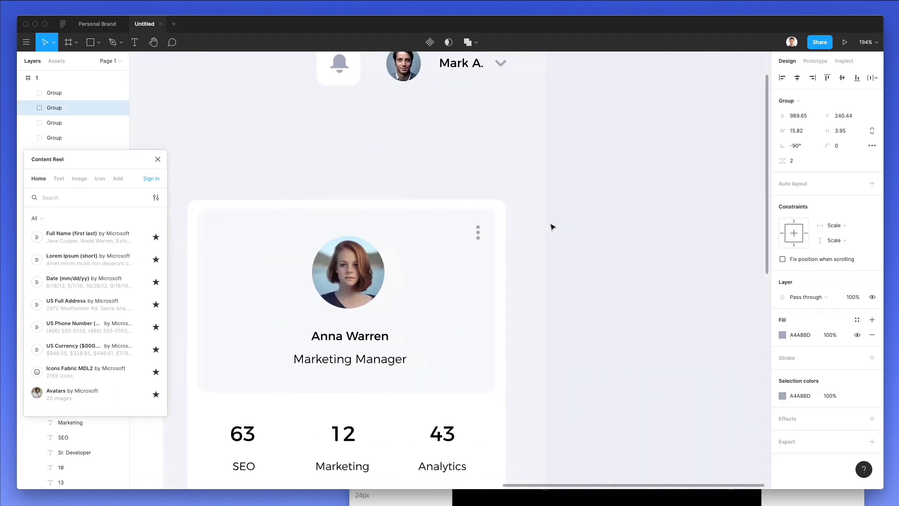
pyautogui.click(478, 231)
pyautogui.scroll(-3, 474, 221)
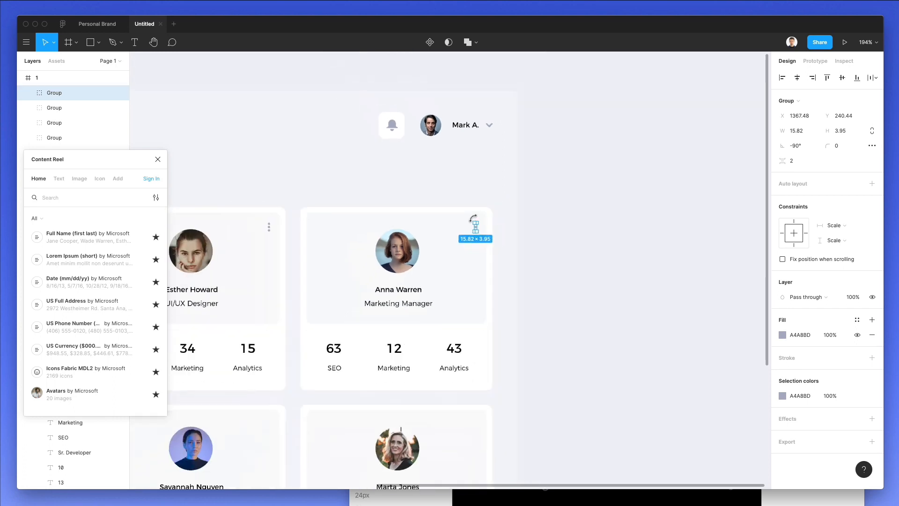
pyautogui.scroll(-3, 473, 223)
pyautogui.keyDown('shift'); pyautogui.click(316, 228); pyautogui.keyUp('shift')
pyautogui.hscroll(-5, 347, 227)
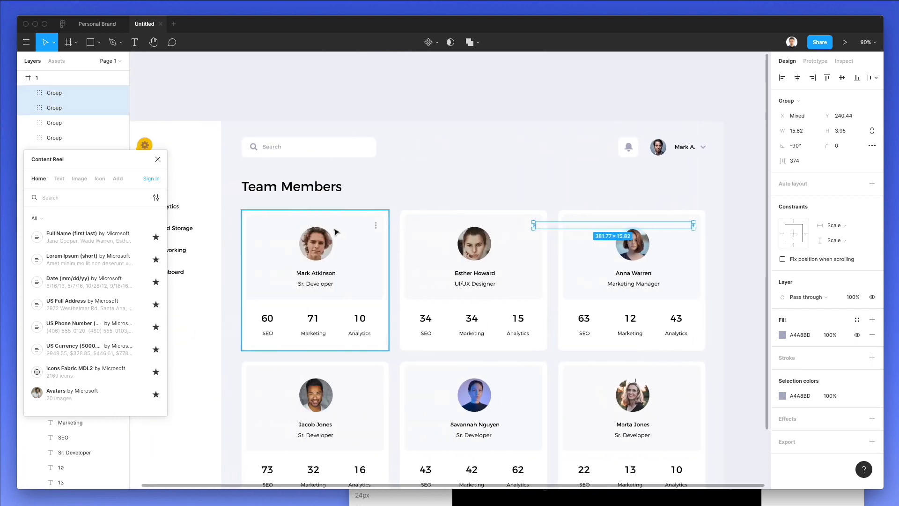
pyautogui.keyDown('shift'); pyautogui.click(375, 225); pyautogui.keyUp('shift')
pyautogui.moveTo(377, 228); pyautogui.dragTo(375, 372)
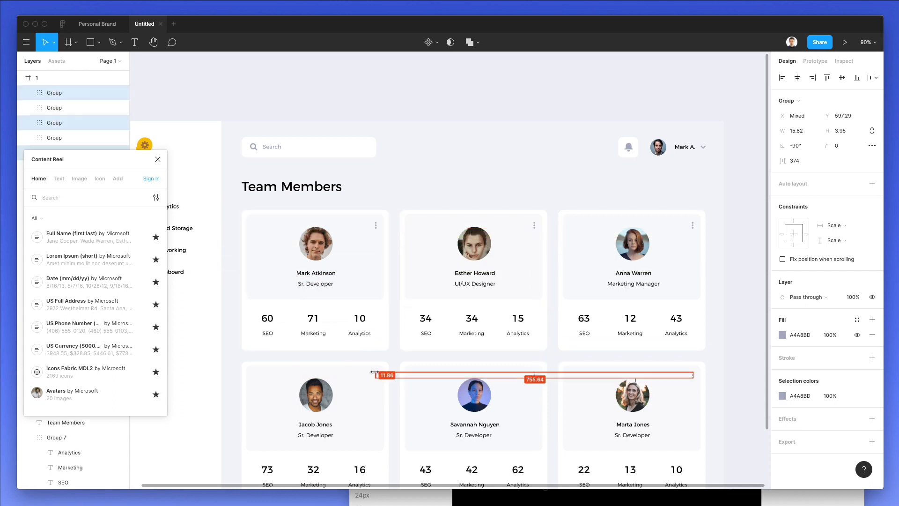
# Nudge the three copied icons down 4 px so they sit about 28 px below the top edges of the bottom-row cards.
pyautogui.scroll(8, 375, 372)
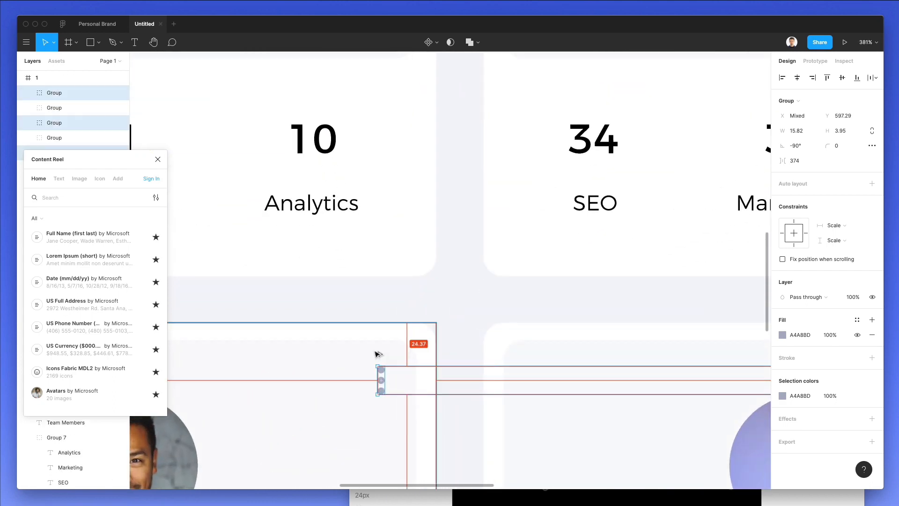
pyautogui.press('Down')
pyautogui.press('Down')
pyautogui.press('Down')
pyautogui.press('Down')
pyautogui.scroll(-10, 378, 354)
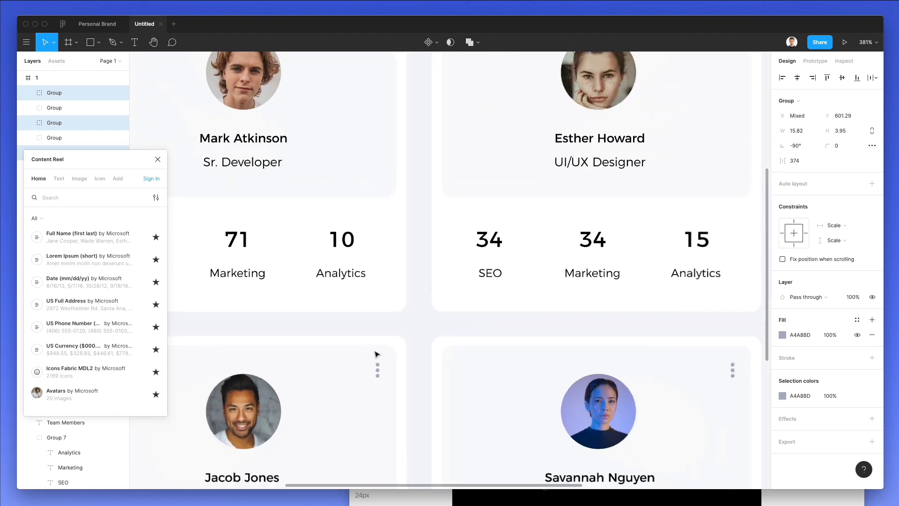
pyautogui.click(443, 206)
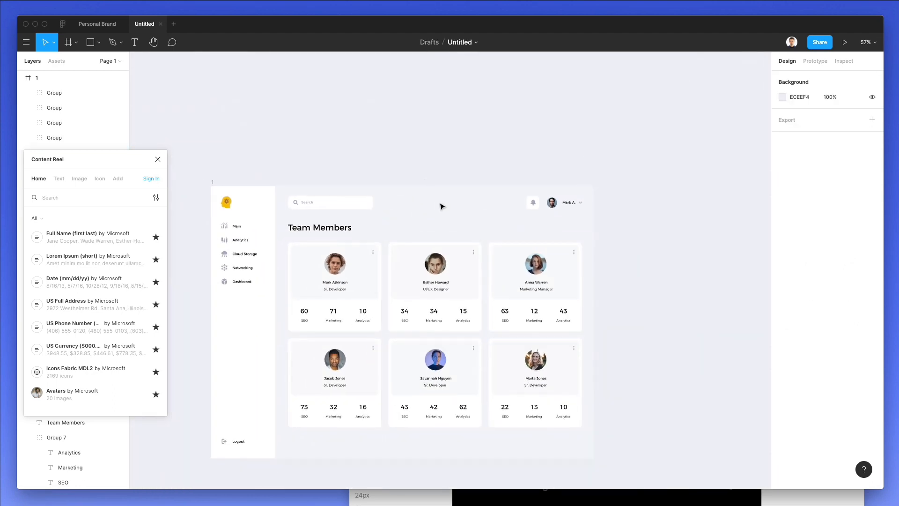
# Move the Team Members heading up about 3 px.
pyautogui.click(326, 231)
pyautogui.press('Up')
pyautogui.press('Up')
pyautogui.press('Up')
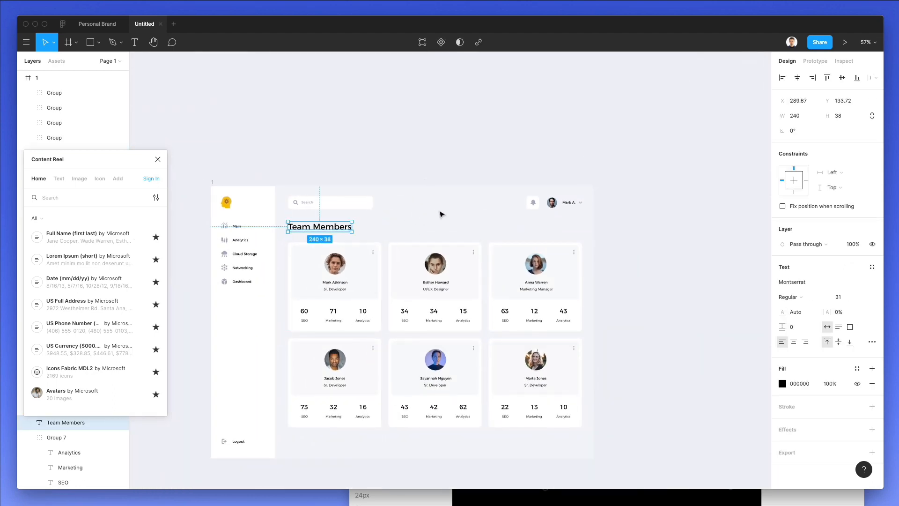
pyautogui.click(441, 214)
# Look over the whole card grid and close the Content Reel plugin window.
pyautogui.scroll(-2, 412, 336)
pyautogui.scroll(6, 412, 336)
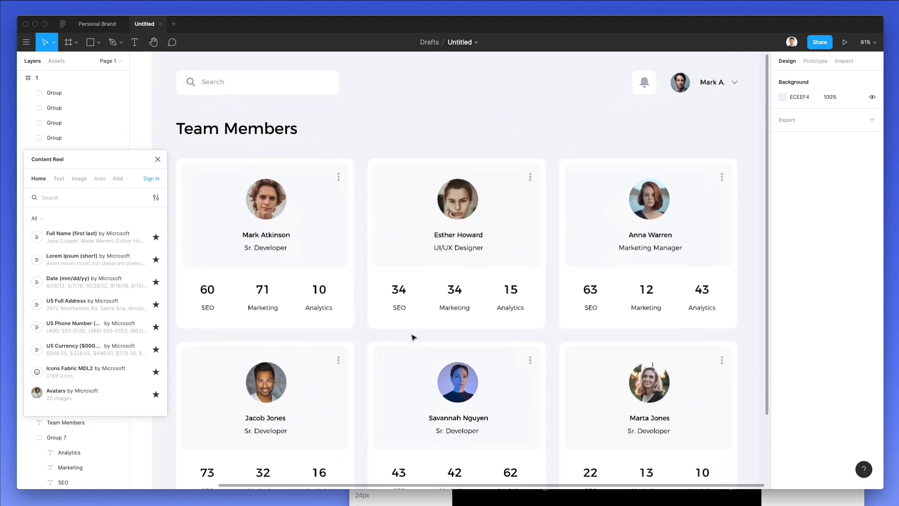
pyautogui.scroll(-4, 412, 337)
pyautogui.scroll(5, 412, 337)
pyautogui.scroll(-3, 412, 337)
pyautogui.hscroll(-1, 413, 337)
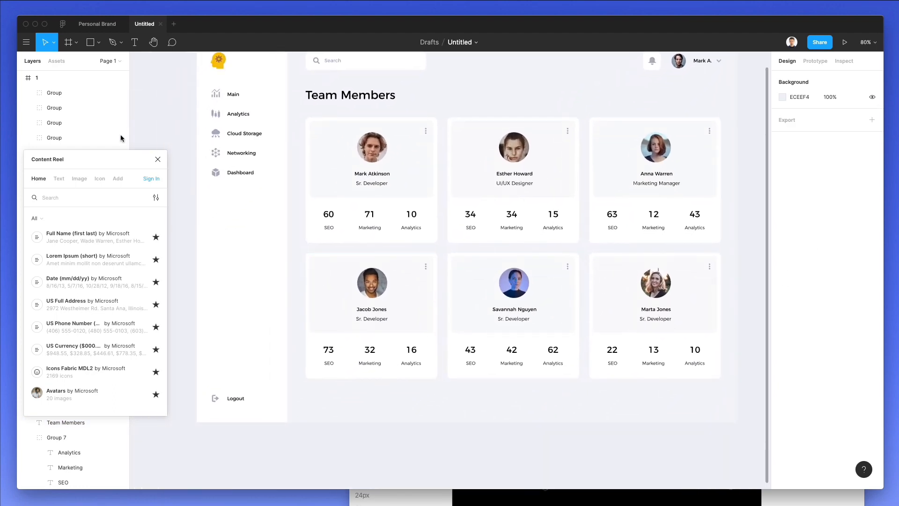
pyautogui.click(162, 159)
pyautogui.hscroll(5, 442, 164)
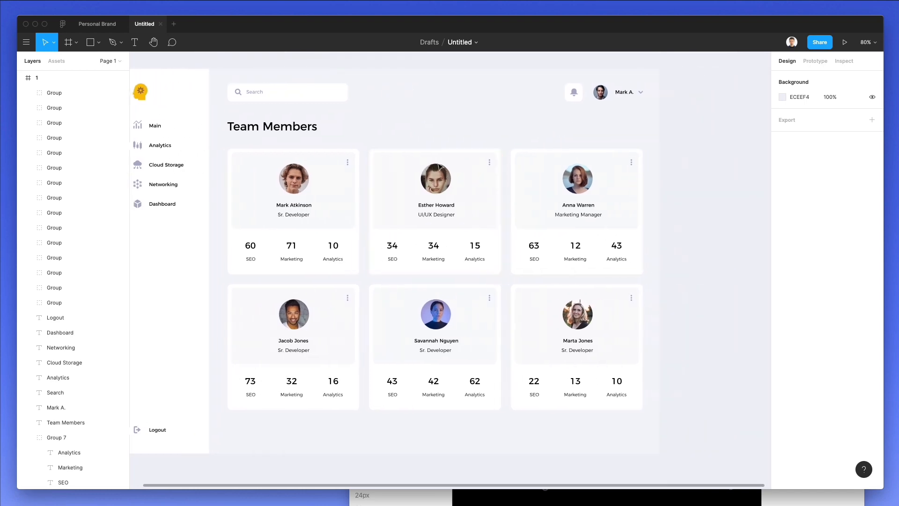
# Duplicate the bottom middle card's white background rectangle below that card and reduce the copy's height to about 50 px.
pyautogui.scroll(2, 445, 161)
pyautogui.hscroll(1, 445, 162)
pyautogui.click(449, 409)
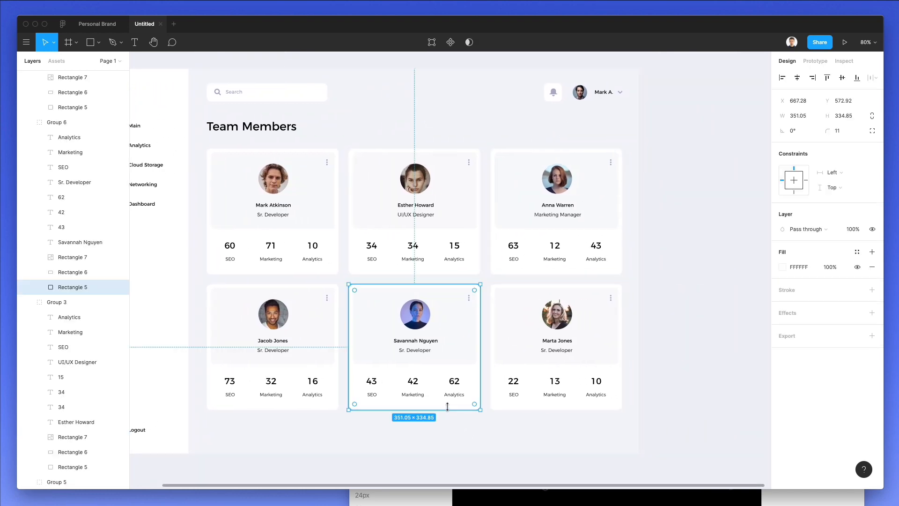
pyautogui.press('super+v')
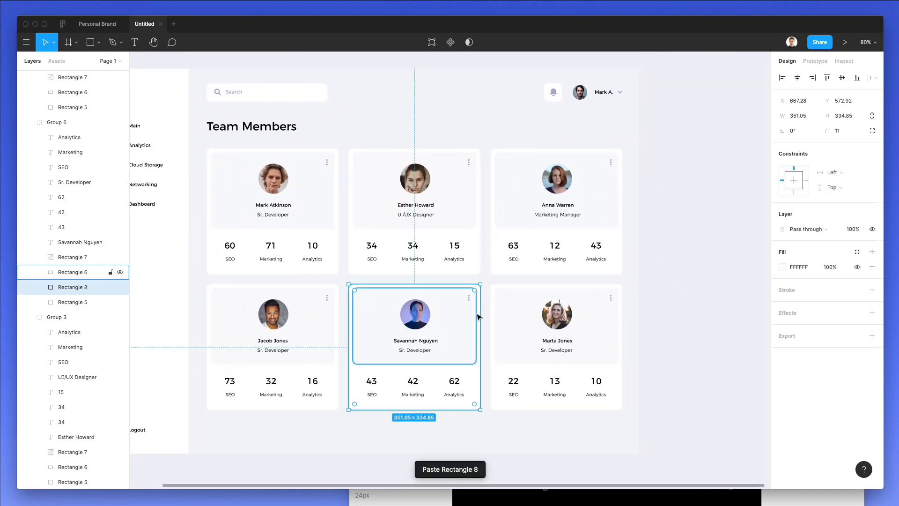
pyautogui.moveTo(479, 315); pyautogui.dragTo(459, 438)
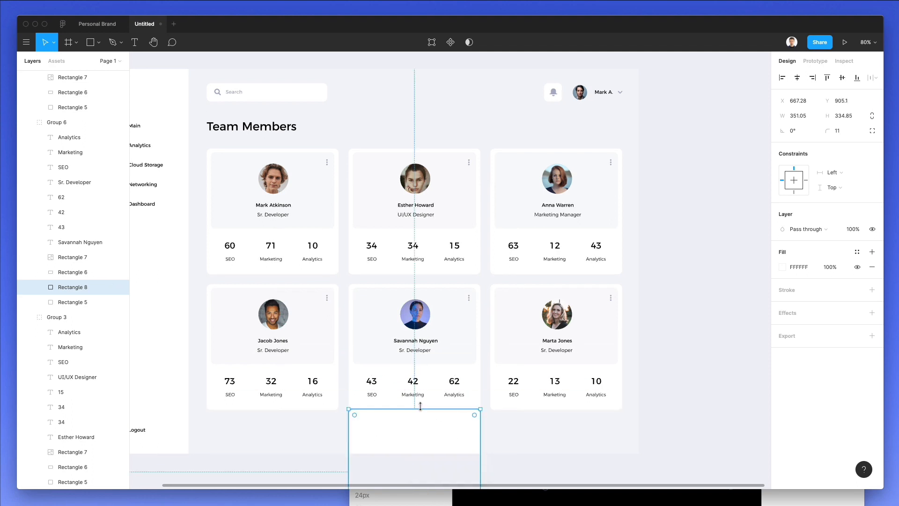
pyautogui.moveTo(419, 407); pyautogui.dragTo(415, 380)
pyautogui.scroll(-1, 419, 424)
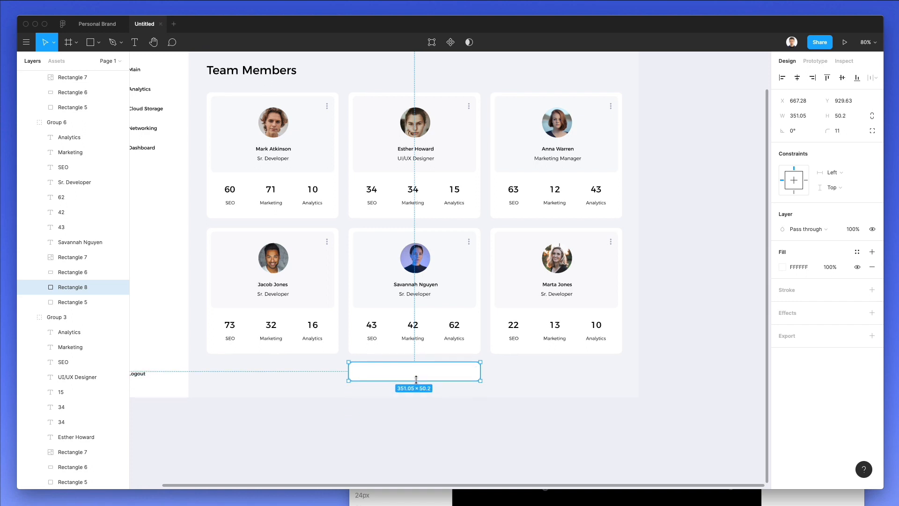
# Move the new white rectangle out of Group 6 in the layer order, placing it directly above the Team Members text layer.
pyautogui.click(506, 371)
pyautogui.click(426, 375)
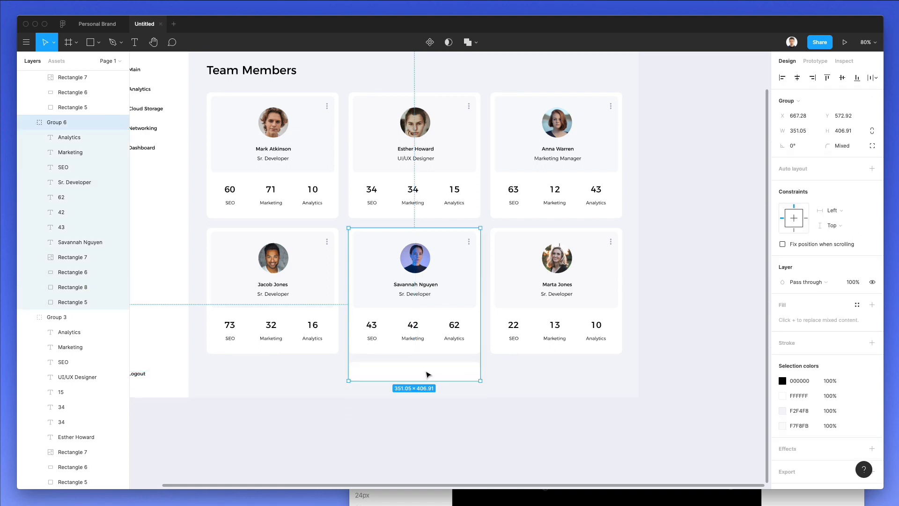
pyautogui.doubleClick(428, 373)
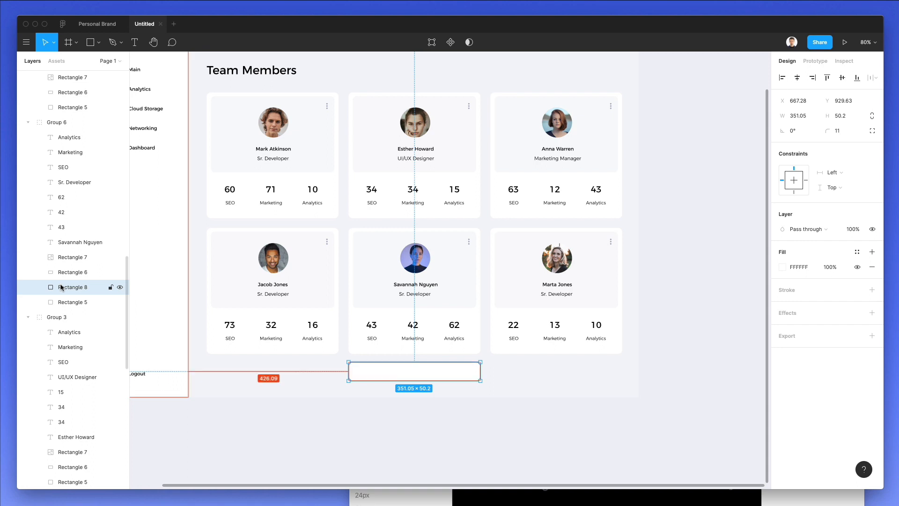
pyautogui.press('alt+super+bracketright')
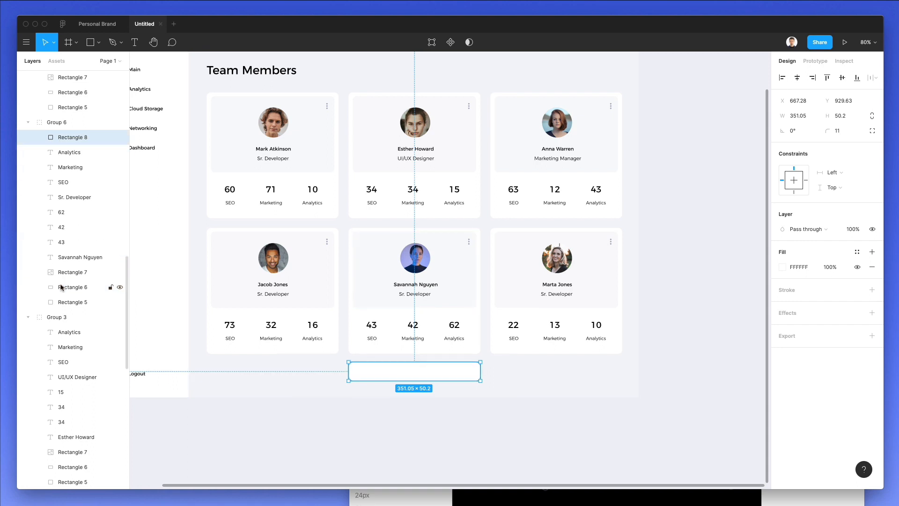
pyautogui.scroll(8, 63, 304)
pyautogui.scroll(-2, 68, 342)
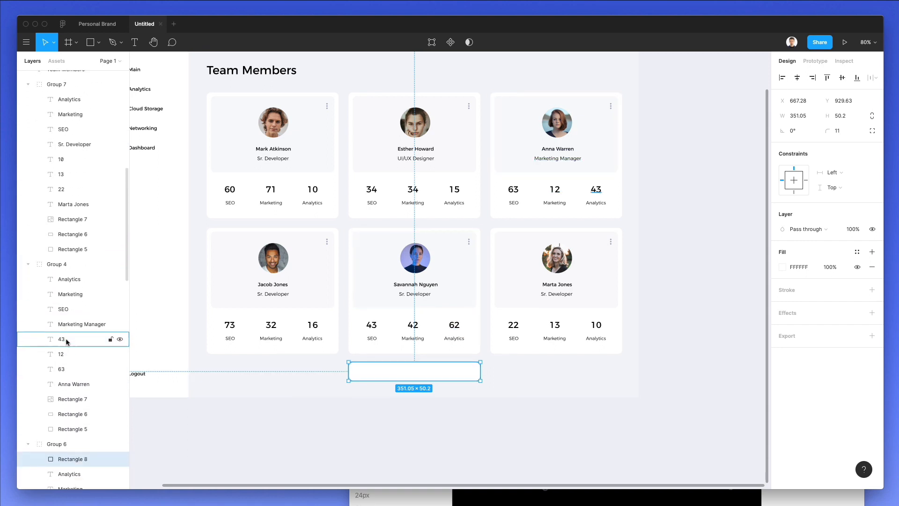
pyautogui.moveTo(78, 454); pyautogui.dragTo(68, 70)
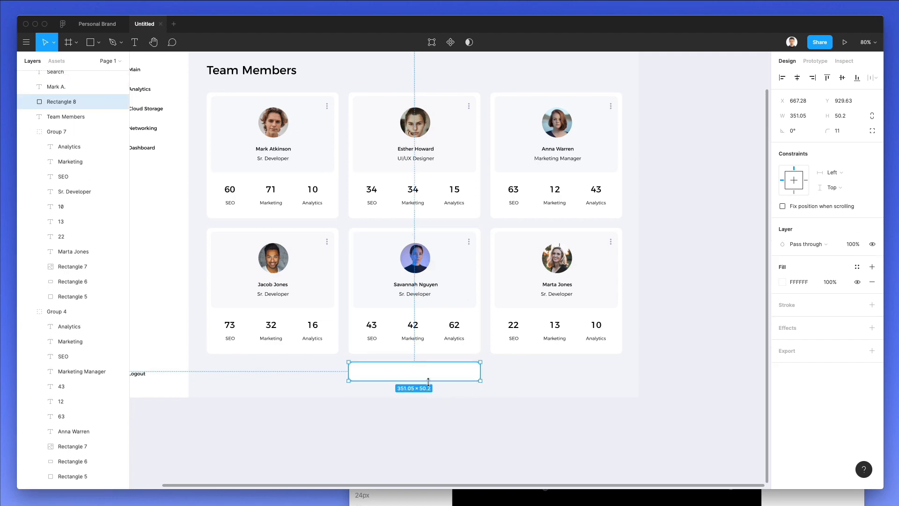
# Narrow the white rectangle to a square about 50 px wide and place a copy of it to its right.
pyautogui.scroll(5, 427, 378)
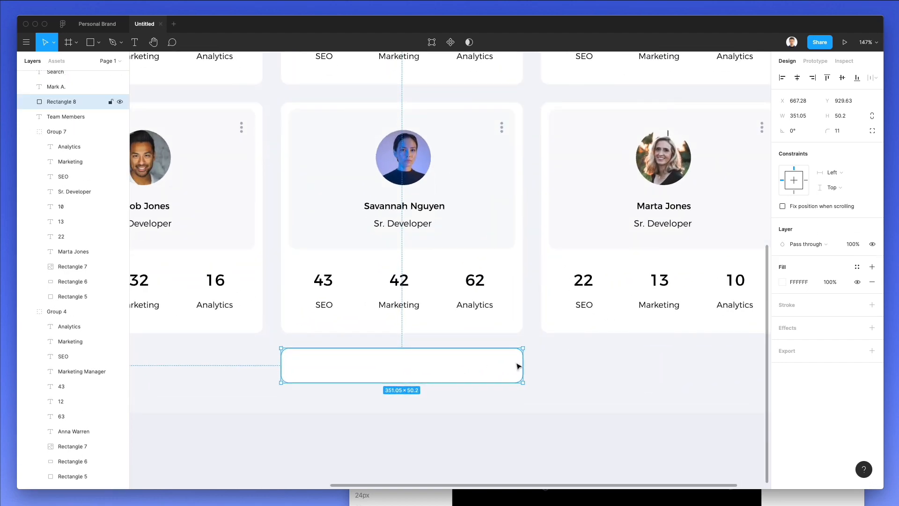
pyautogui.moveTo(524, 364); pyautogui.dragTo(411, 364)
pyautogui.doubleClick(329, 307)
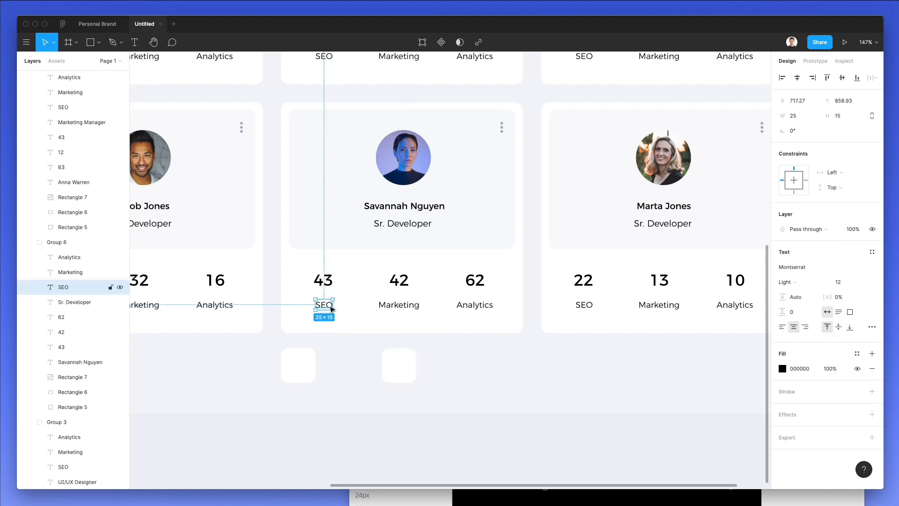
pyautogui.click(535, 363)
# Copy the name text of the bottom middle card between the two squares and change its wording to "of".
pyautogui.doubleClick(401, 208)
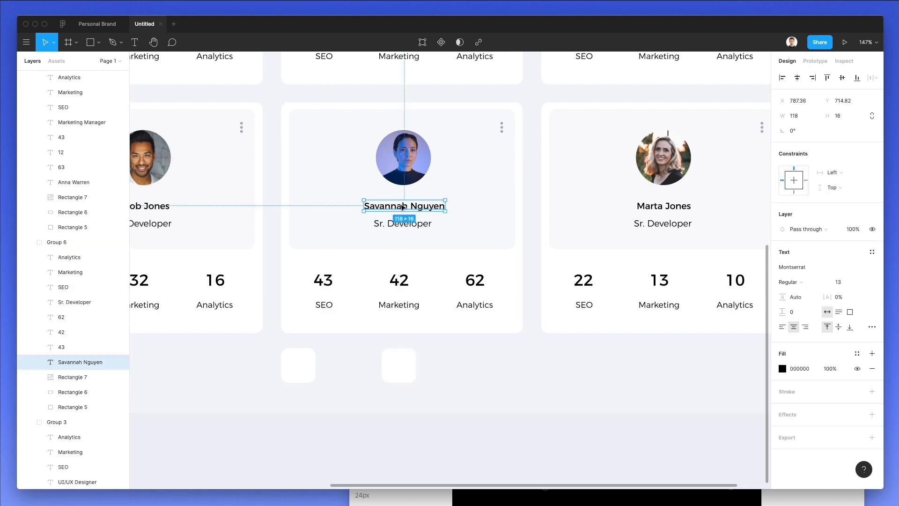
pyautogui.write('Savannah Nguyen')
pyautogui.moveTo(402, 211); pyautogui.dragTo(349, 370)
pyautogui.doubleClick(347, 360)
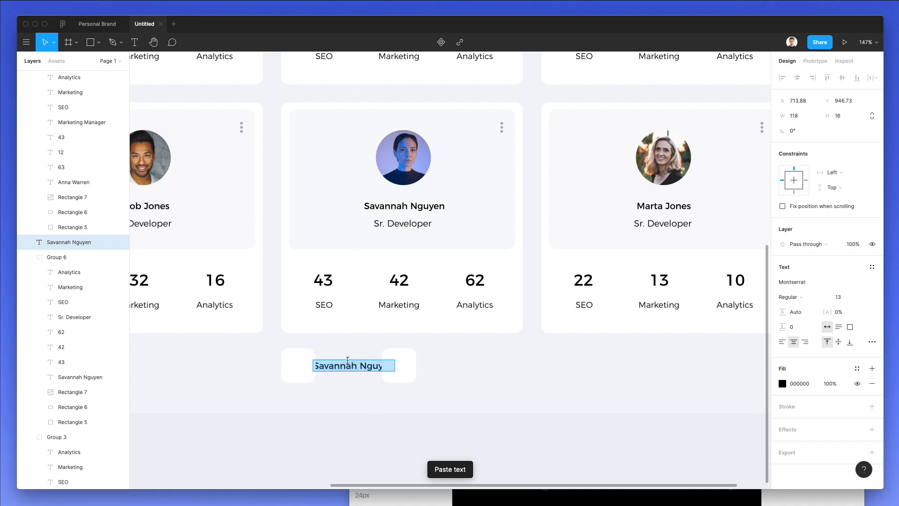
pyautogui.write('off')
pyautogui.press('Escape')
pyautogui.press('Return')
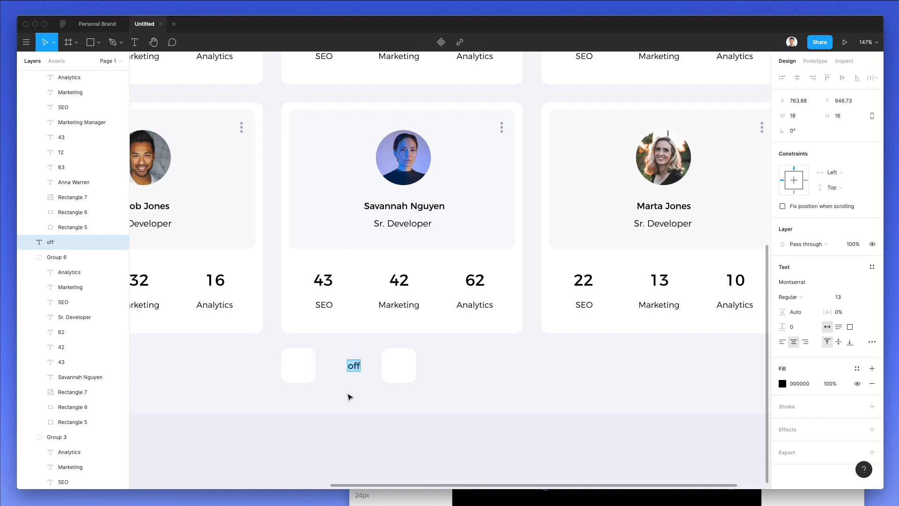
pyautogui.press('Escape')
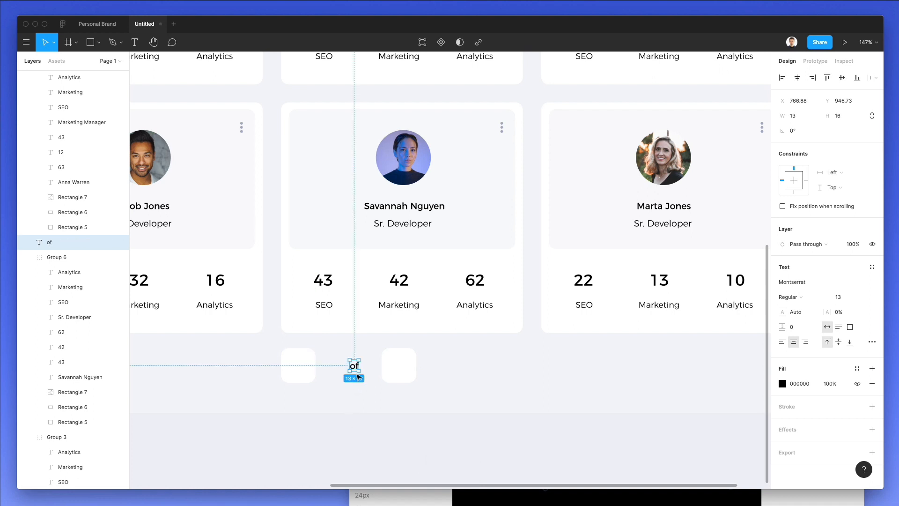
# Place copies of the "of" text in the two squares, changing the left one to 1 and the right one to 21.
pyautogui.moveTo(354, 367); pyautogui.dragTo(304, 368)
pyautogui.doubleClick(300, 365)
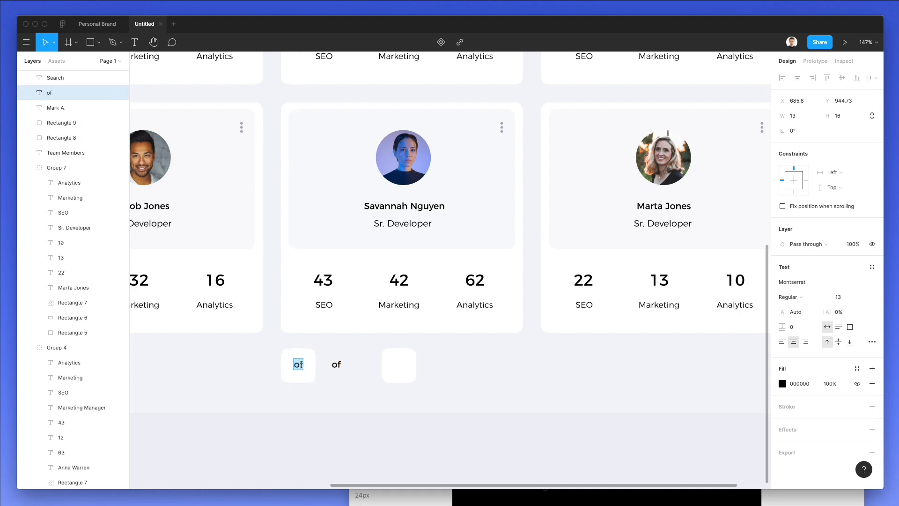
pyautogui.press('Escape')
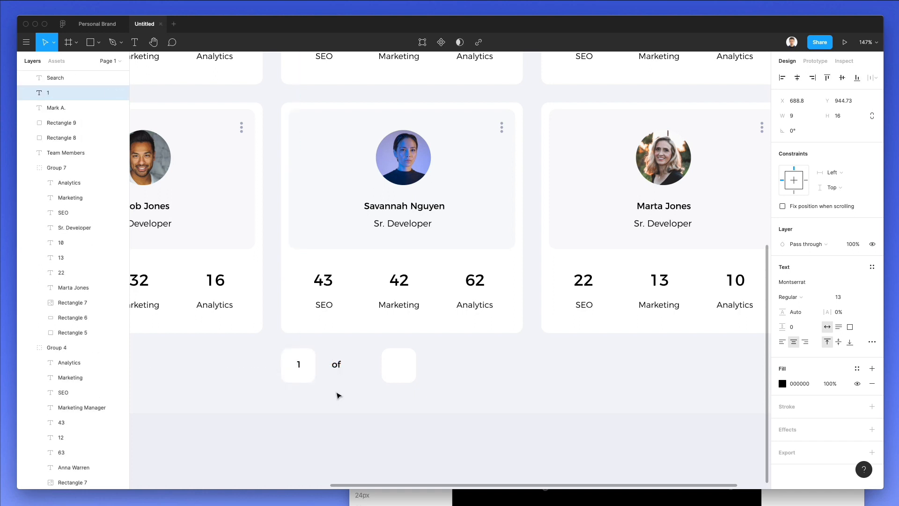
pyautogui.moveTo(301, 365); pyautogui.dragTo(401, 364)
pyautogui.doubleClick(400, 364)
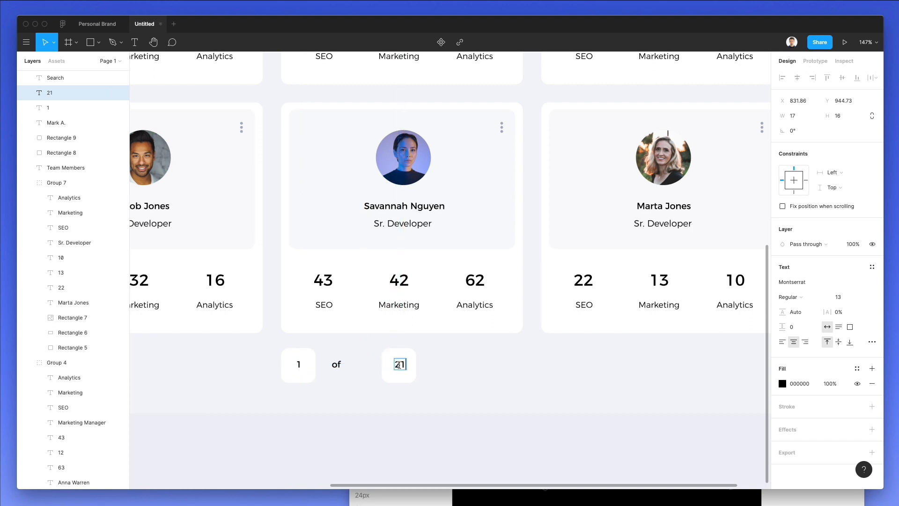
# Move the right square together with its number 21 closer to the "of" text.
pyautogui.click(453, 377)
pyautogui.click(454, 378)
pyautogui.moveTo(436, 353); pyautogui.dragTo(379, 366)
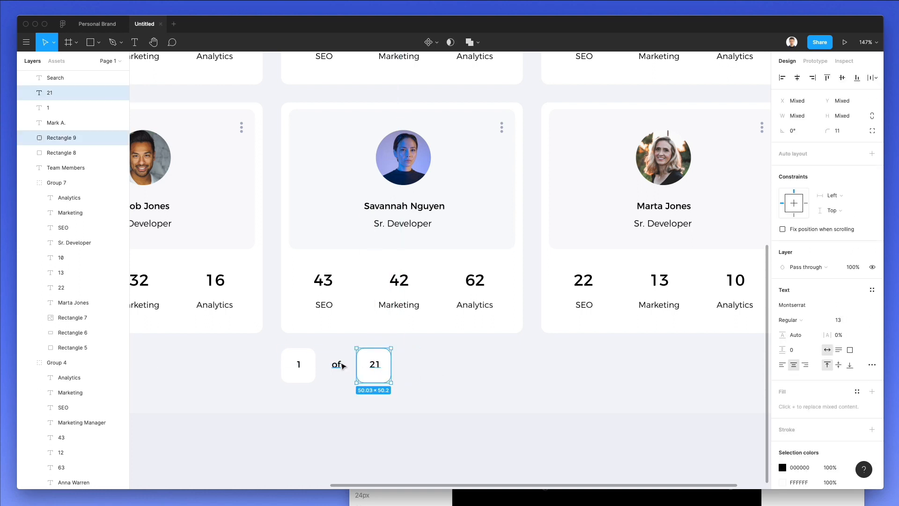
# Recolour the "of" text to A4A8BD by sampling the search icon's colour.
pyautogui.click(338, 365)
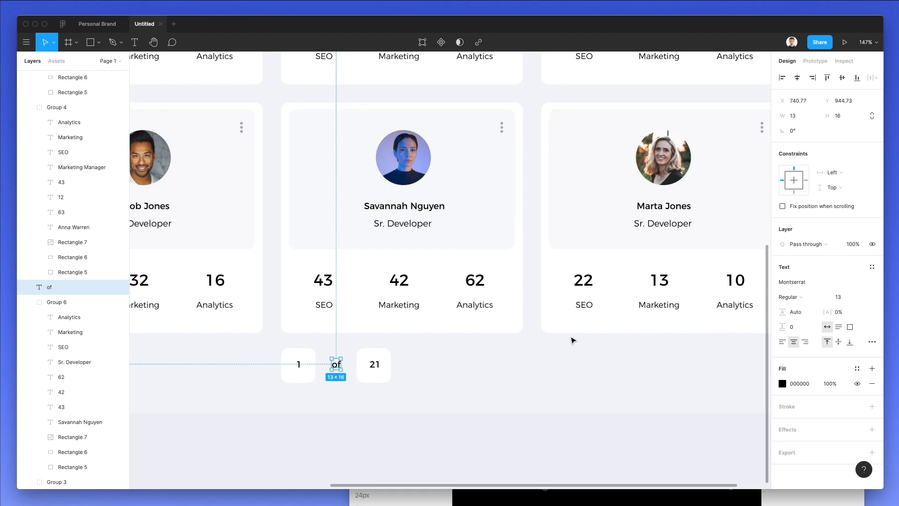
pyautogui.scroll(10, 573, 340)
pyautogui.hscroll(-6, 573, 340)
pyautogui.press('i')
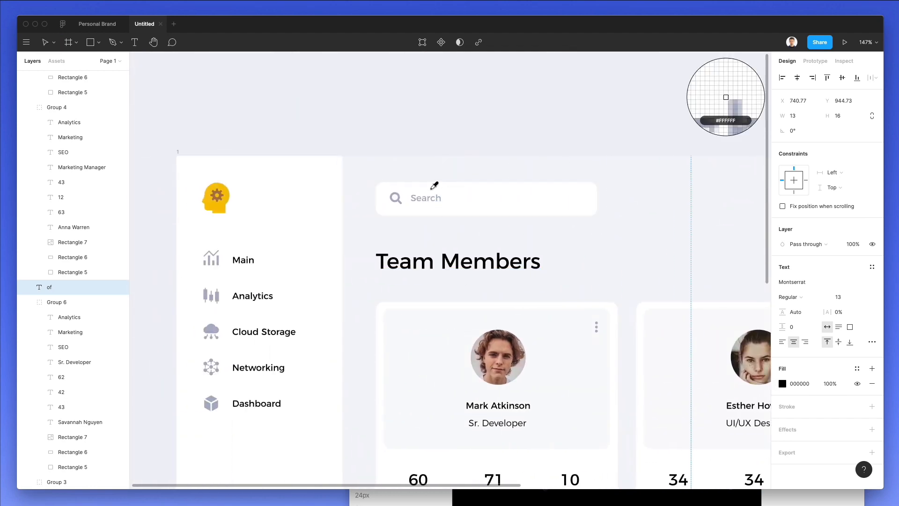
pyautogui.click(399, 194)
pyautogui.scroll(-10, 506, 328)
pyautogui.hscroll(5, 506, 327)
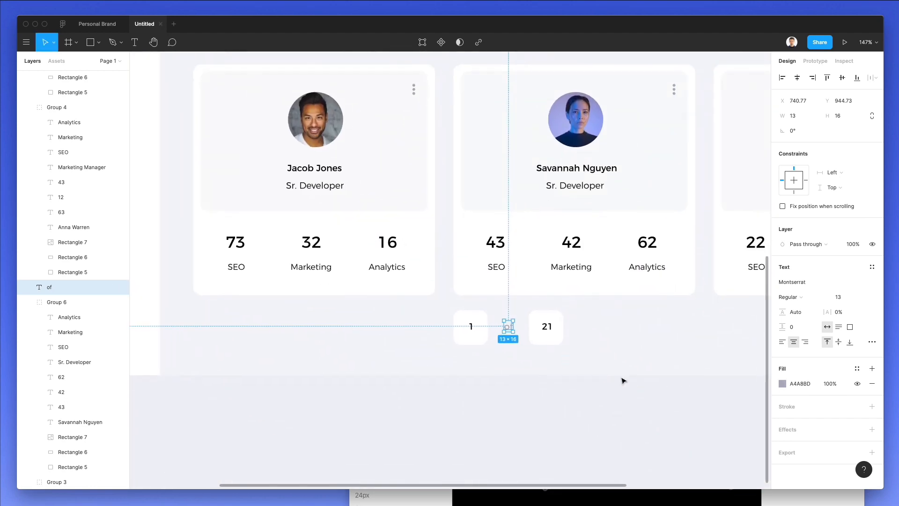
pyautogui.click(623, 381)
pyautogui.hscroll(3, 542, 328)
pyautogui.moveTo(532, 309); pyautogui.dragTo(372, 365)
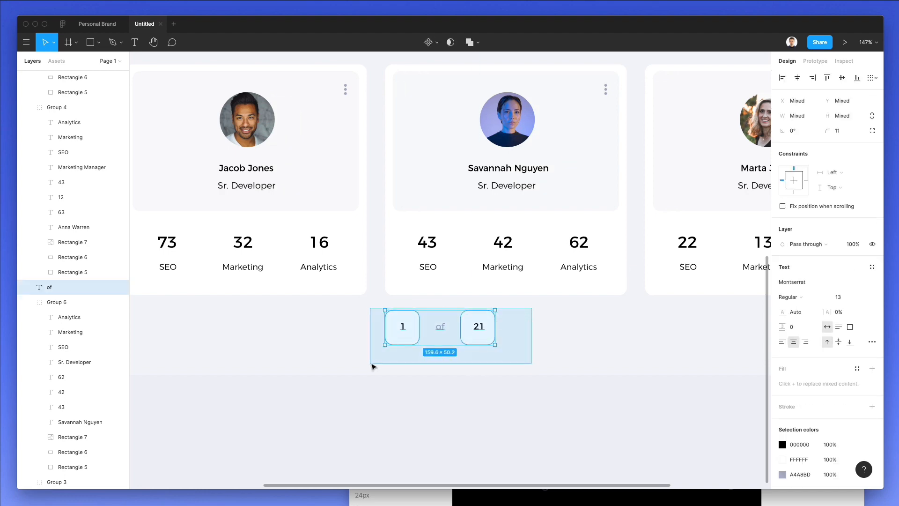
pyautogui.click(379, 366)
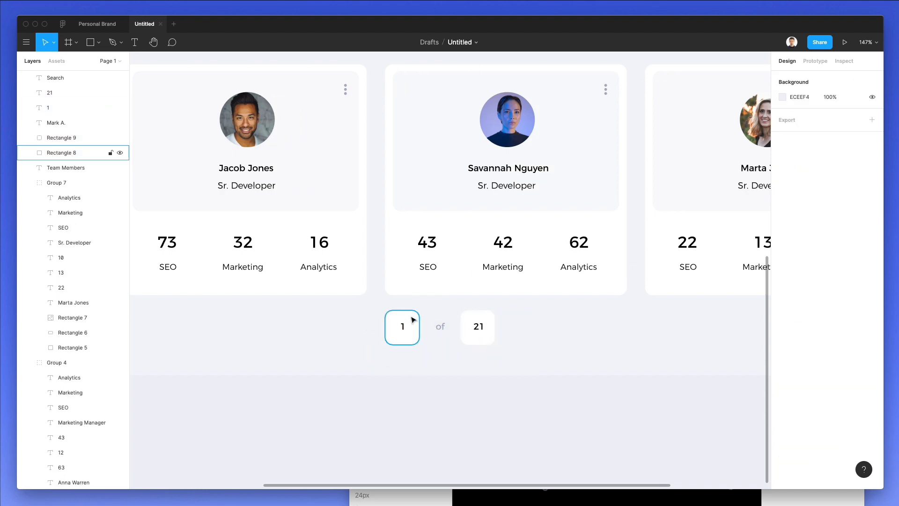
# Place a copy of the "1" square to its left and put a copy of the header's dropdown chevron inside, rotated to point left.
pyautogui.moveTo(414, 319); pyautogui.dragTo(366, 318)
pyautogui.scroll(8, 394, 330)
pyautogui.hscroll(7, 394, 330)
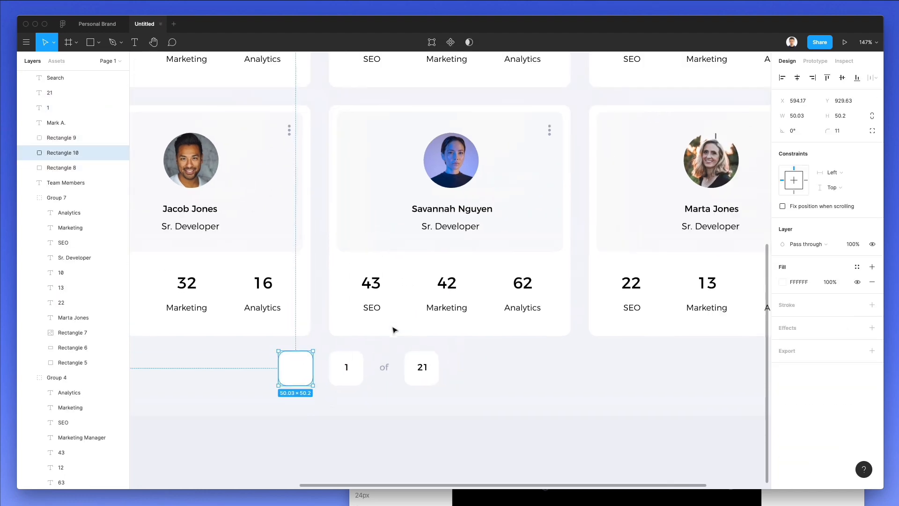
pyautogui.scroll(3, 393, 329)
pyautogui.click(537, 123)
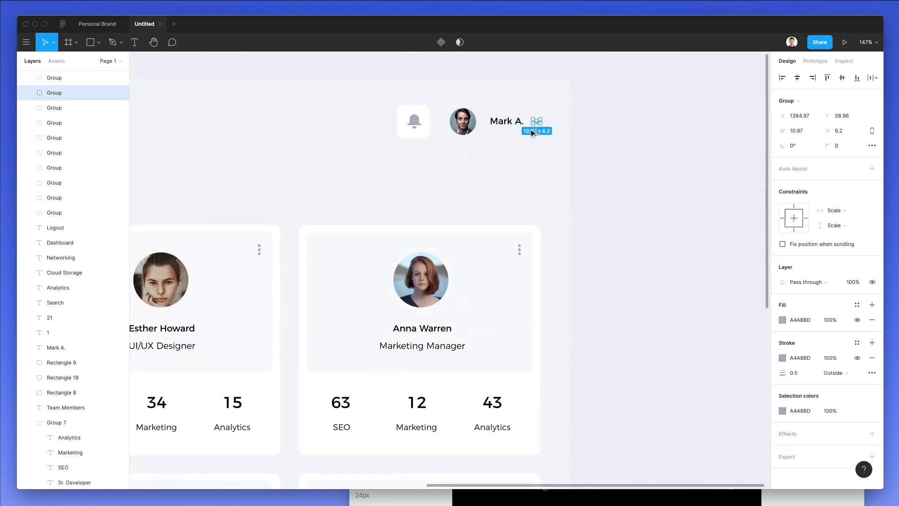
pyautogui.scroll(-10, 537, 127)
pyautogui.hscroll(-10, 536, 127)
pyautogui.moveTo(0, 505); pyautogui.dragTo(373, 348)
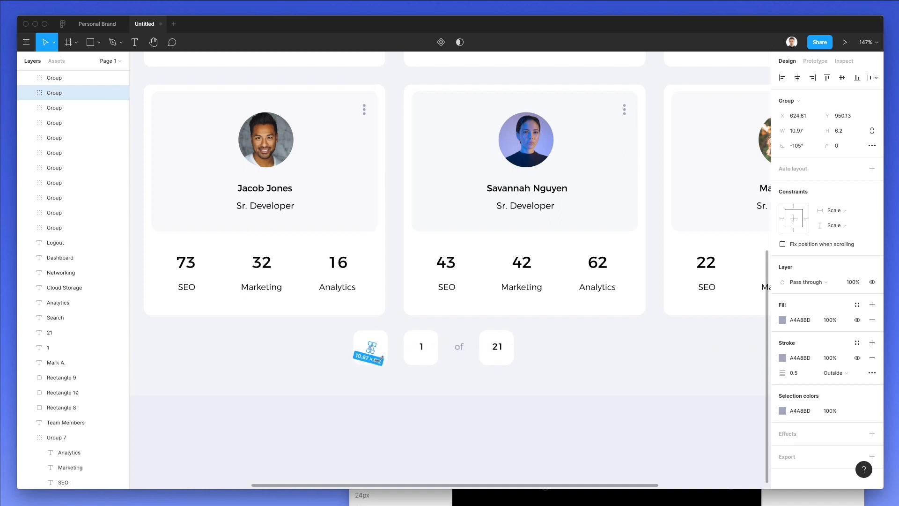
pyautogui.click(395, 380)
# Enlarge the left-pointing chevron to about 15 × 9 and centre it in its square.
pyautogui.scroll(5, 368, 338)
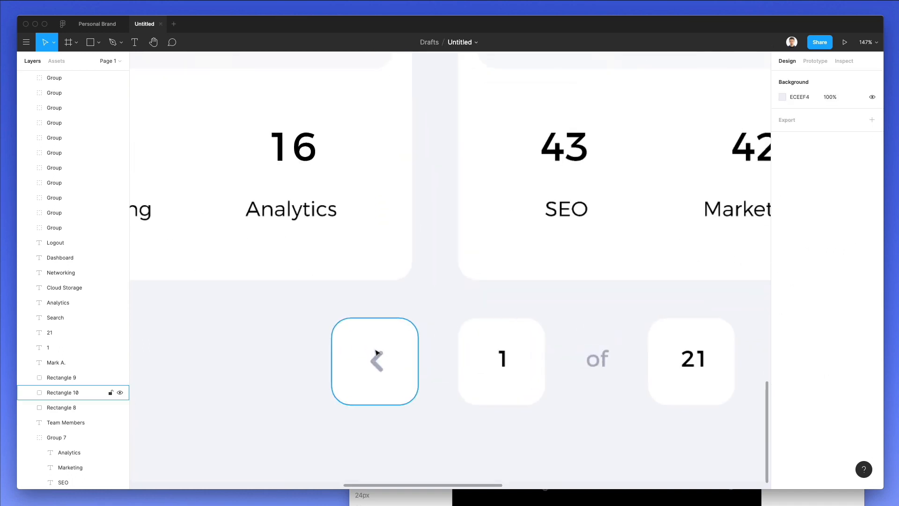
pyautogui.click(380, 359)
pyautogui.moveTo(371, 358); pyautogui.dragTo(367, 357)
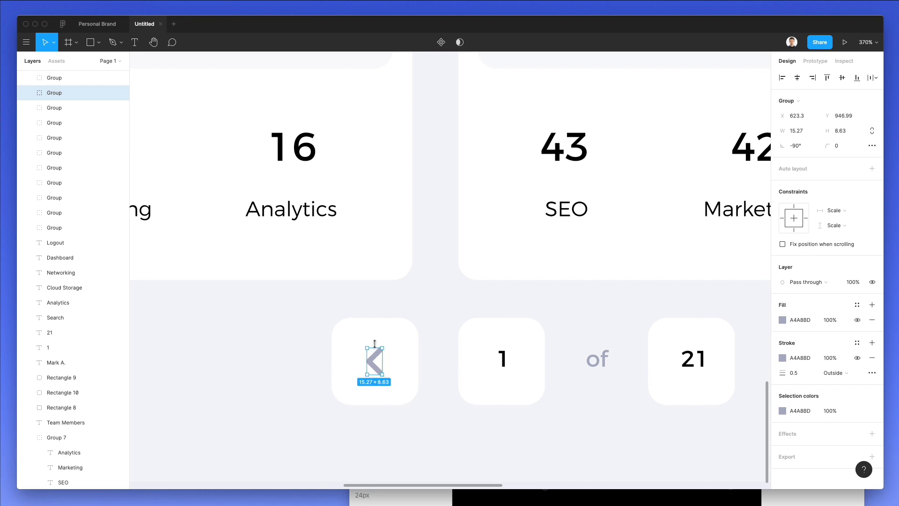
# Add a stroke to the chevron's square and colour it A4A8BD by sampling the chevron.
pyautogui.click(396, 341)
pyautogui.click(787, 305)
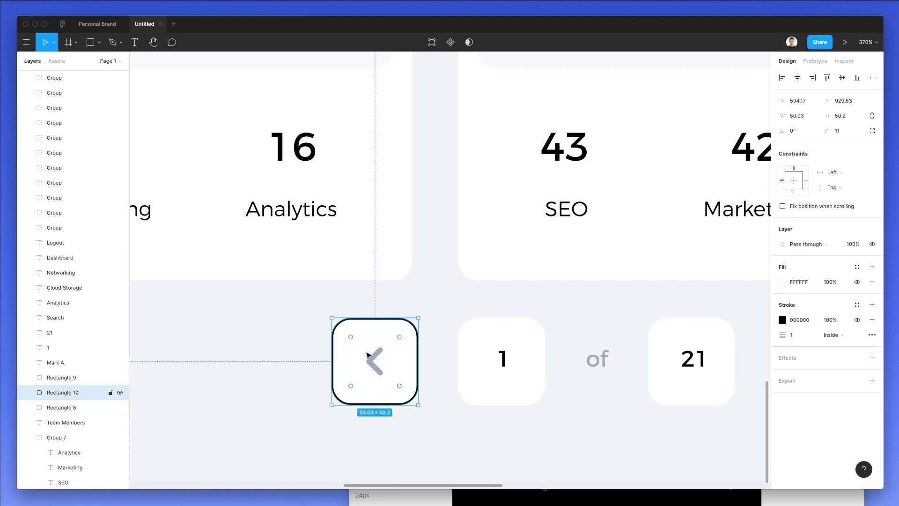
pyautogui.press('i')
pyautogui.click(380, 359)
pyautogui.press('super+z')
pyautogui.click(785, 320)
pyautogui.press('i')
pyautogui.click(373, 361)
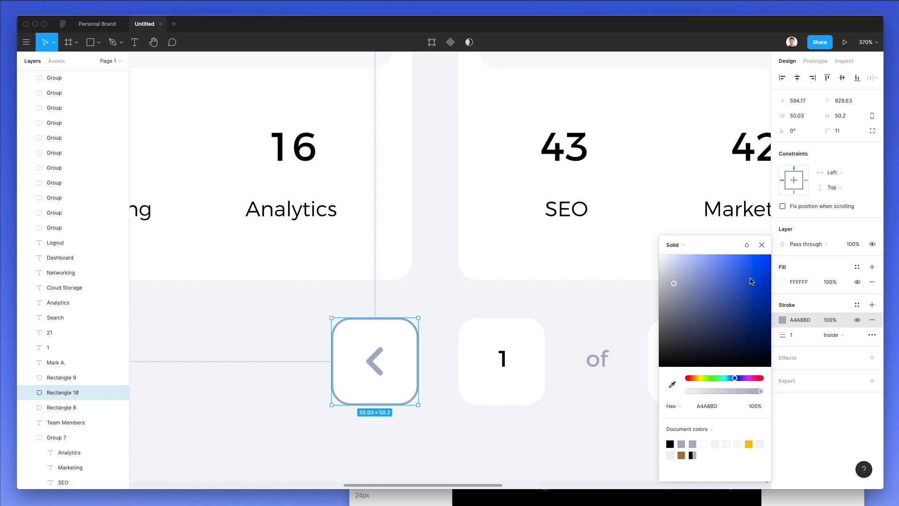
# Hide the white fill of the chevron's square and set its stroke thickness to 2.
pyautogui.click(798, 289)
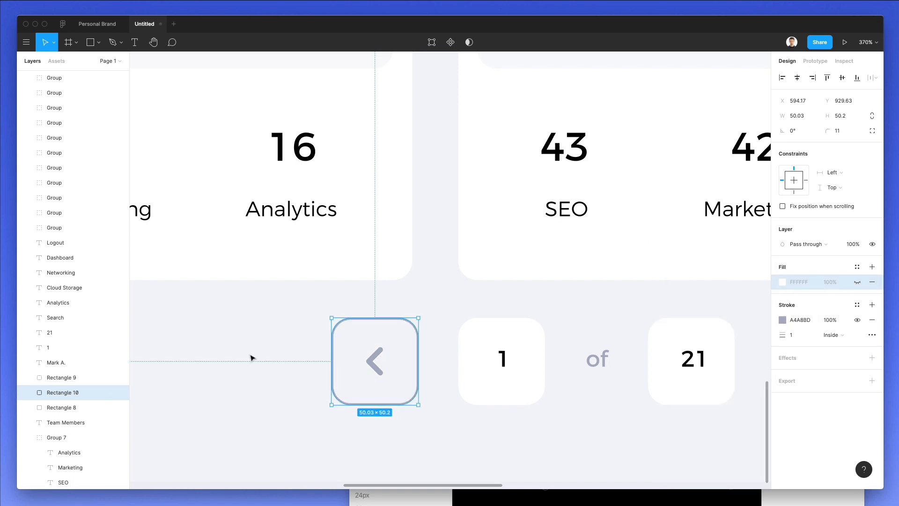
pyautogui.scroll(-5, 251, 357)
pyautogui.click(231, 363)
pyautogui.click(305, 339)
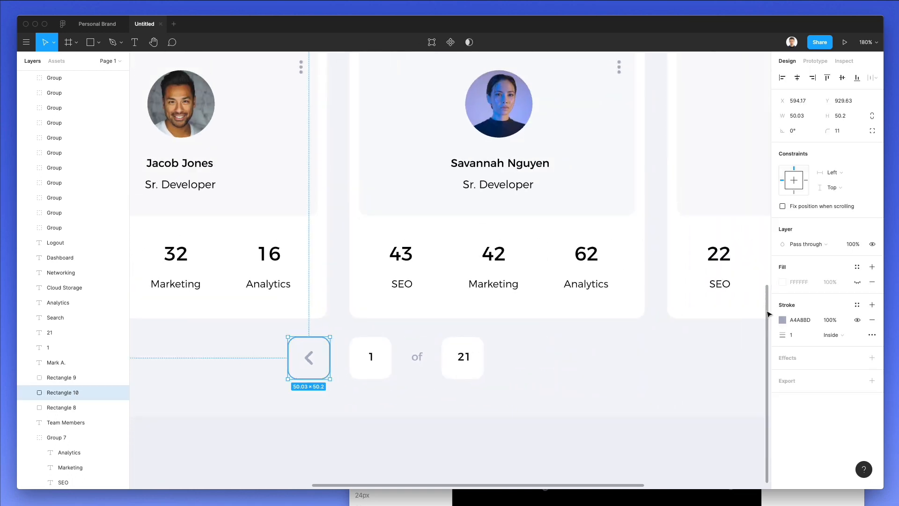
pyautogui.click(795, 333)
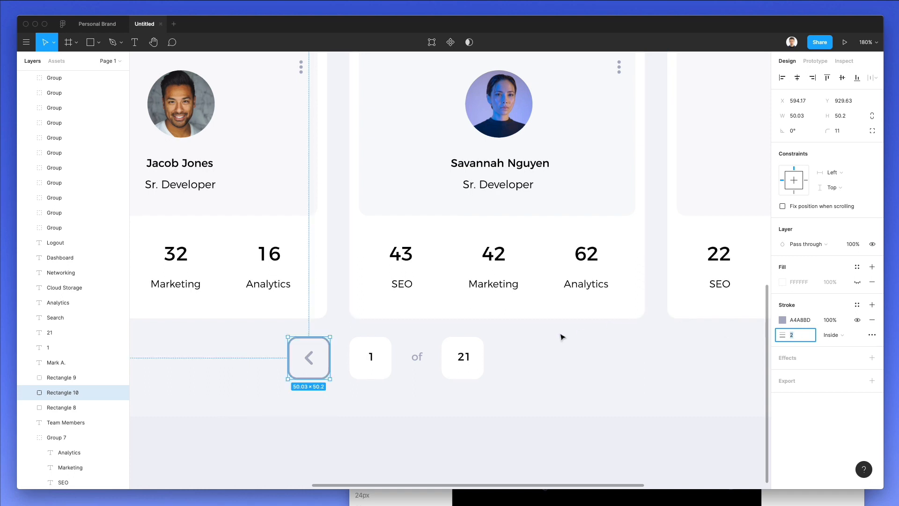
pyautogui.scroll(-2, 547, 335)
pyautogui.press('Escape')
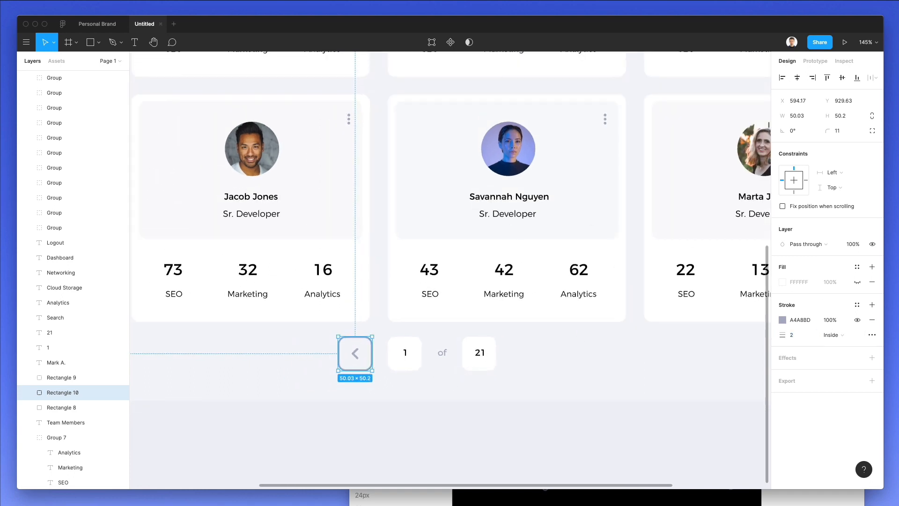
pyautogui.press('Escape')
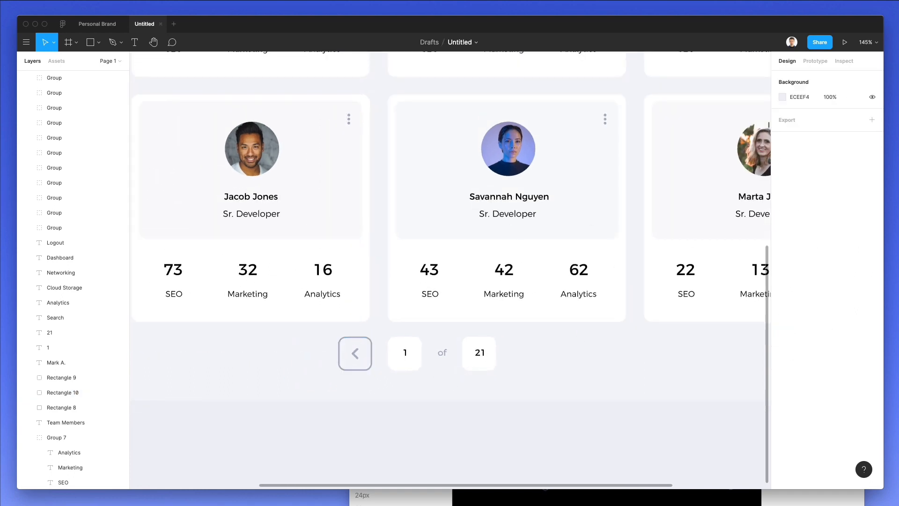
# Set the opacity of the chevron's outlined square to 30%.
pyautogui.click(357, 339)
pyautogui.press('5')
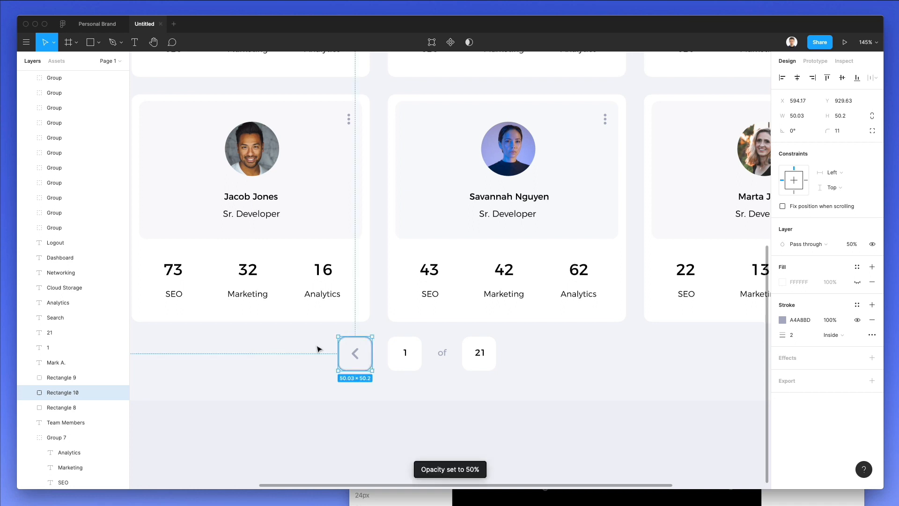
pyautogui.press('3')
pyautogui.press('Escape')
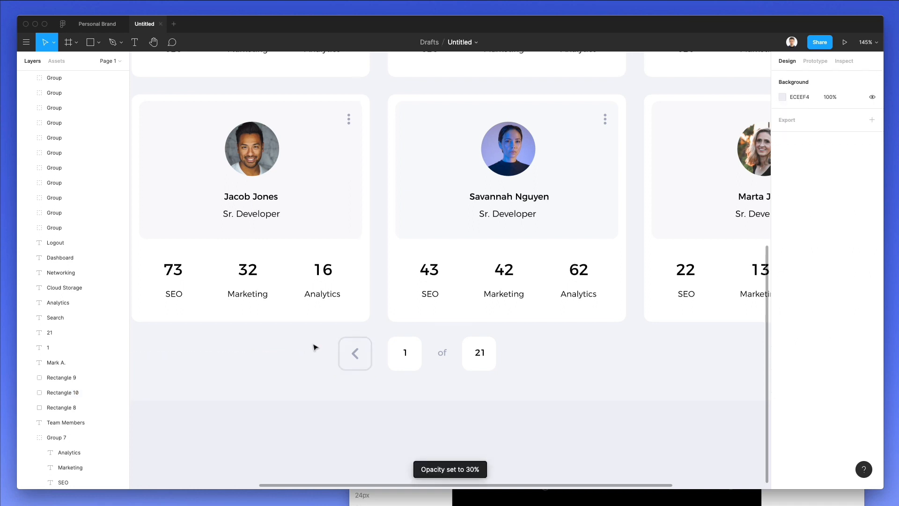
# Scale the chevron's outlined square down around its centre to about 35 × 35.
pyautogui.click(368, 344)
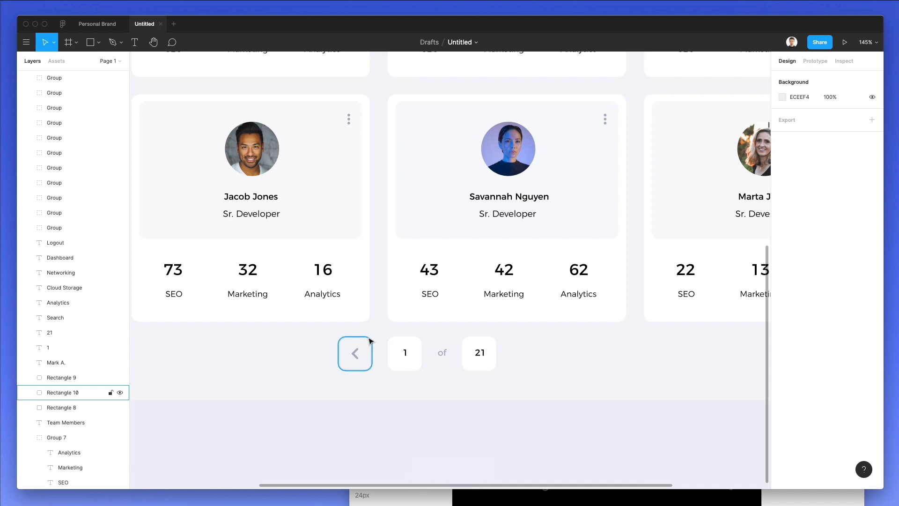
pyautogui.press('alt')
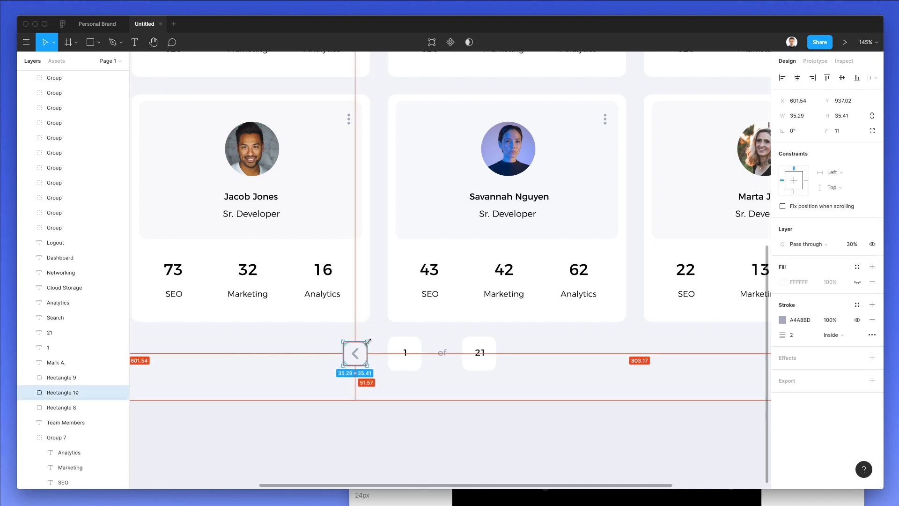
pyautogui.click(288, 347)
# Group the left arrow button and place a copy rotated 180° to the right of the 21 square.
pyautogui.moveTo(298, 337); pyautogui.dragTo(502, 381)
pyautogui.hotkey('ctrl', 'g')
pyautogui.moveTo(616, 380); pyautogui.dragTo(309, 345)
pyautogui.click(454, 394)
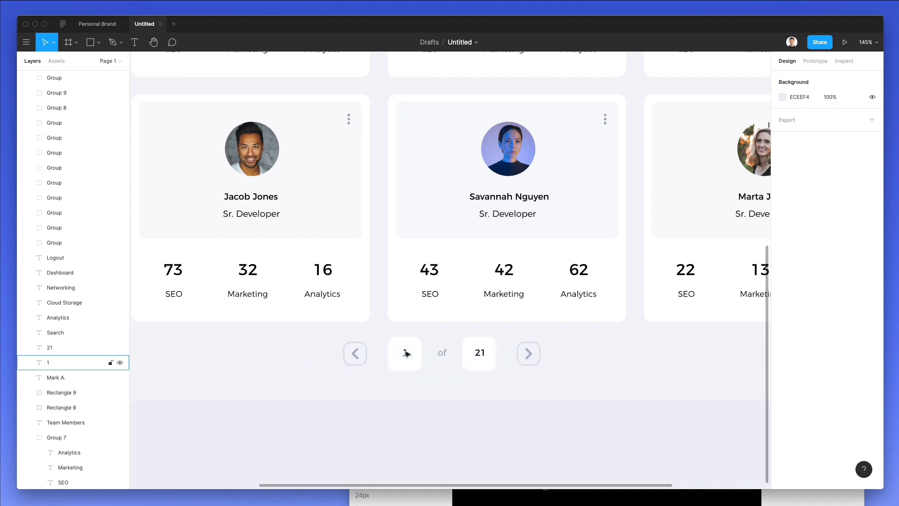
# Set the font weight of the pagination numbers 1 and 21 to Medium.
pyautogui.click(404, 353)
pyautogui.keyDown('shift'); pyautogui.click(479, 353); pyautogui.keyUp('shift')
pyautogui.click(792, 335)
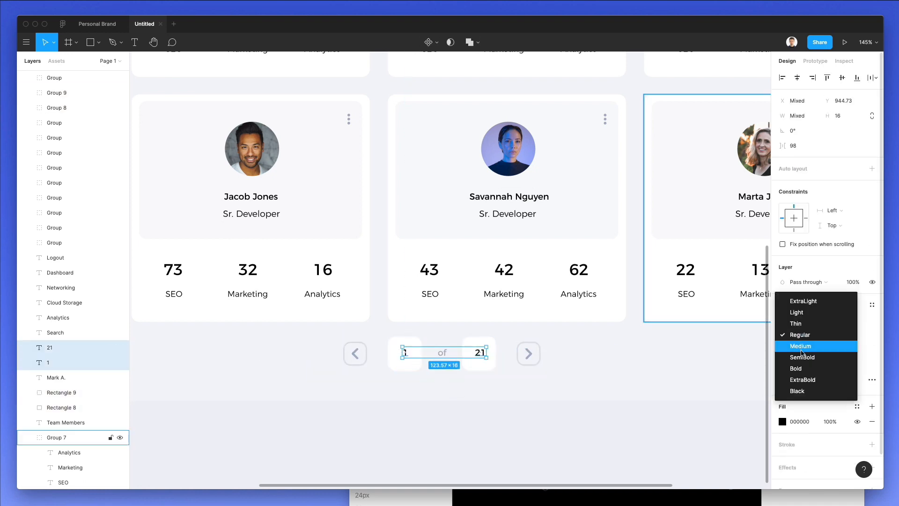
pyautogui.click(800, 346)
pyautogui.click(578, 381)
# Group all the pagination elements and centre the group below the bottom middle card.
pyautogui.moveTo(577, 381); pyautogui.dragTo(291, 341)
pyautogui.hotkey('ctrl', 'g')
pyautogui.scroll(-5, 452, 356)
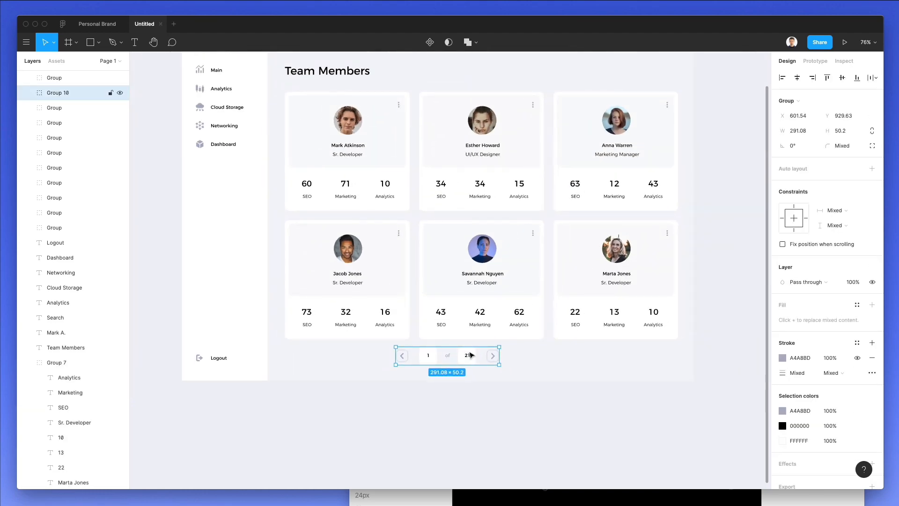
pyautogui.moveTo(471, 355); pyautogui.dragTo(507, 360)
pyautogui.click(528, 347)
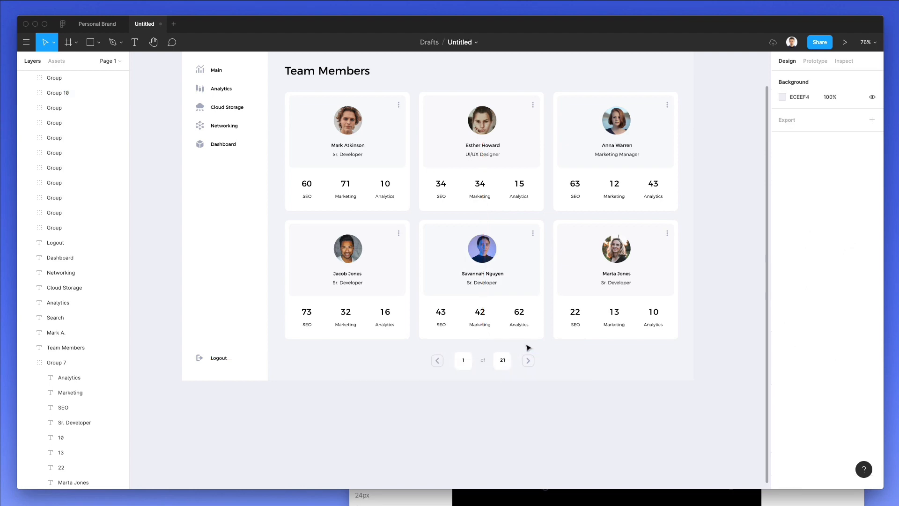
# Scale the white squares behind 1 and 21 down around their centres to about 41 × 41.
pyautogui.scroll(6, 487, 356)
pyautogui.keyDown('super'); pyautogui.click(420, 360); pyautogui.keyUp('super')
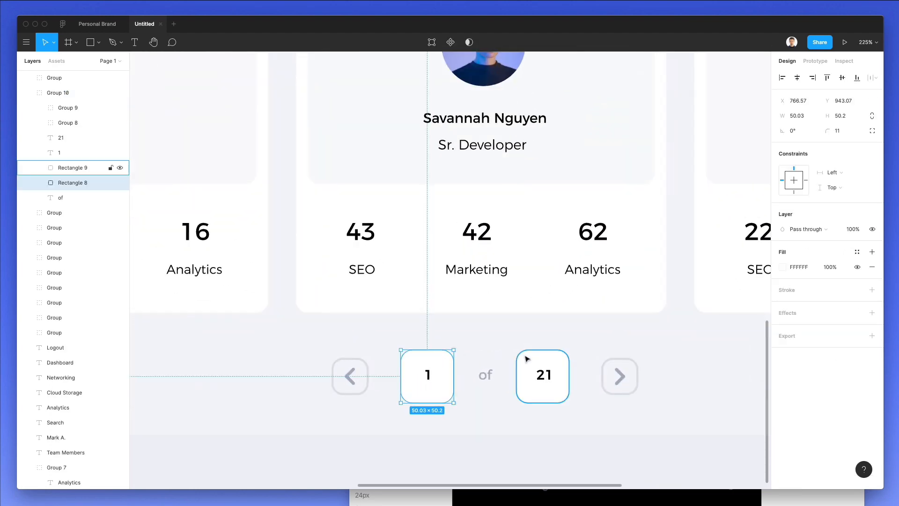
pyautogui.moveTo(454, 349); pyautogui.dragTo(449, 353)
pyautogui.click(528, 358)
pyautogui.moveTo(517, 350); pyautogui.dragTo(519, 352)
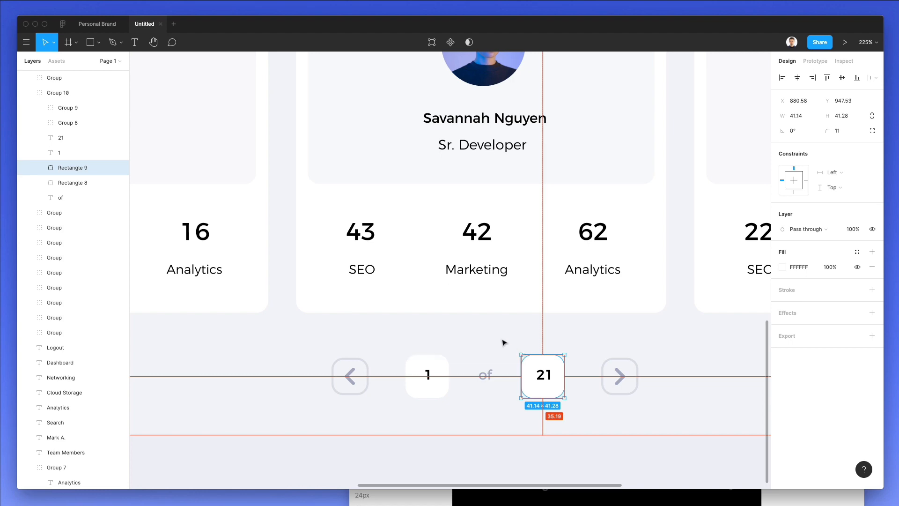
pyautogui.click(503, 342)
# Tighten the pagination spacing by shifting "of" and the 21 square with its number and the right arrow button leftward.
pyautogui.scroll(-8, 503, 343)
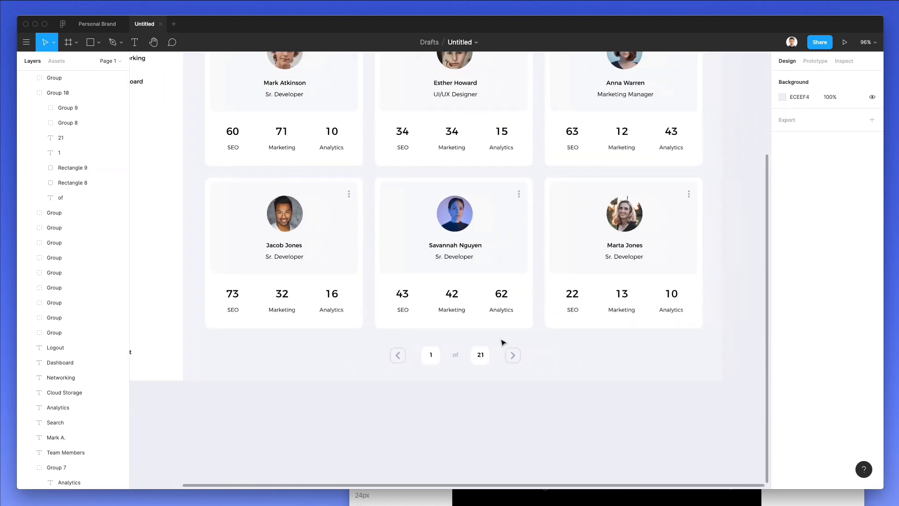
pyautogui.hscroll(2, 504, 342)
pyautogui.moveTo(402, 340)
pyautogui.mouseDown()
pyautogui.moveTo(515, 380)
pyautogui.moveTo(416, 342)
pyautogui.mouseUp()
pyautogui.hotkey('shift', 'Left')
pyautogui.hotkey('shift', 'Left')
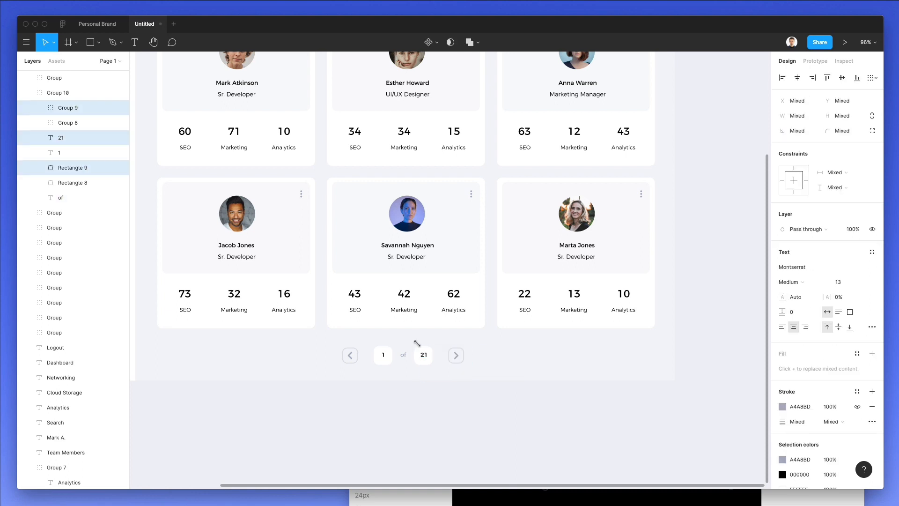
# Move the right and left arrow buttons inward, closer to their number squares.
pyautogui.moveTo(503, 346); pyautogui.dragTo(455, 374)
pyautogui.hotkey('shift', 'Left')
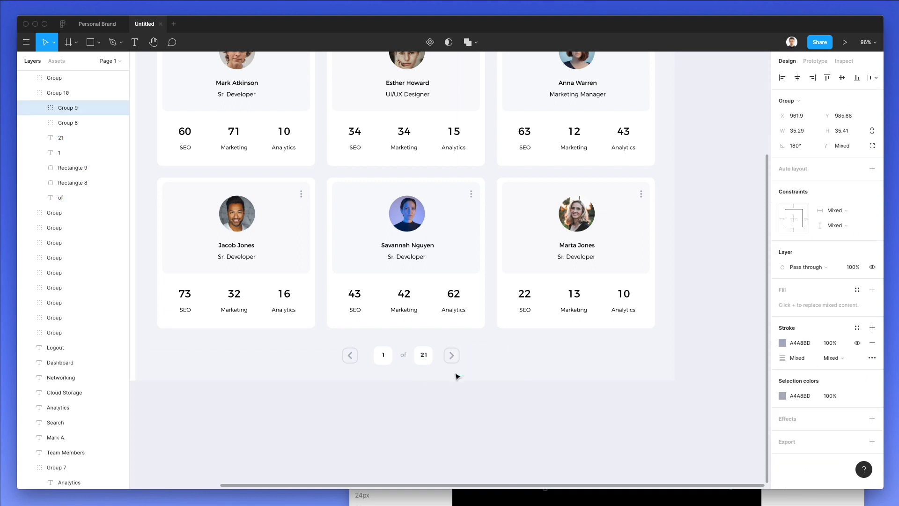
pyautogui.moveTo(307, 368); pyautogui.dragTo(361, 345)
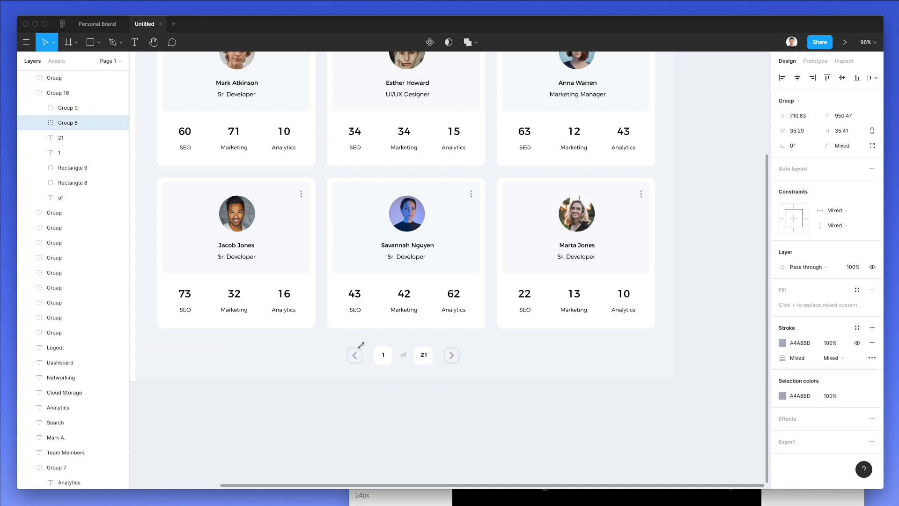
pyautogui.click(328, 335)
# Move the pagination group so its right edge aligns with the right edge of the bottom right card.
pyautogui.hscroll(-3, 346, 335)
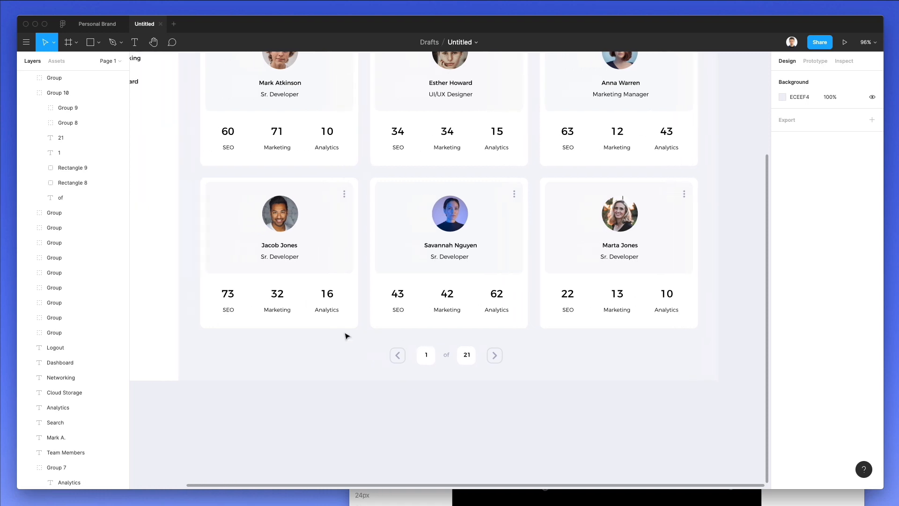
pyautogui.moveTo(468, 353); pyautogui.dragTo(675, 354)
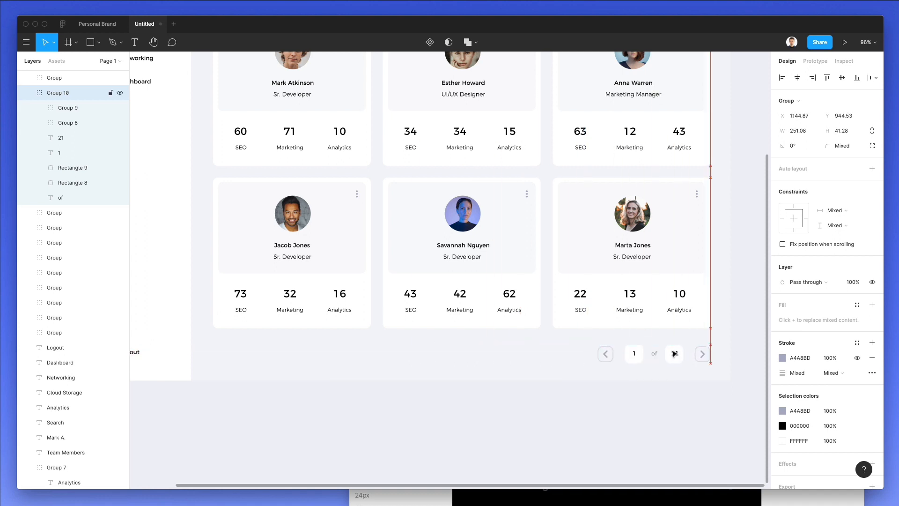
pyautogui.click(367, 353)
pyautogui.scroll(5, 333, 335)
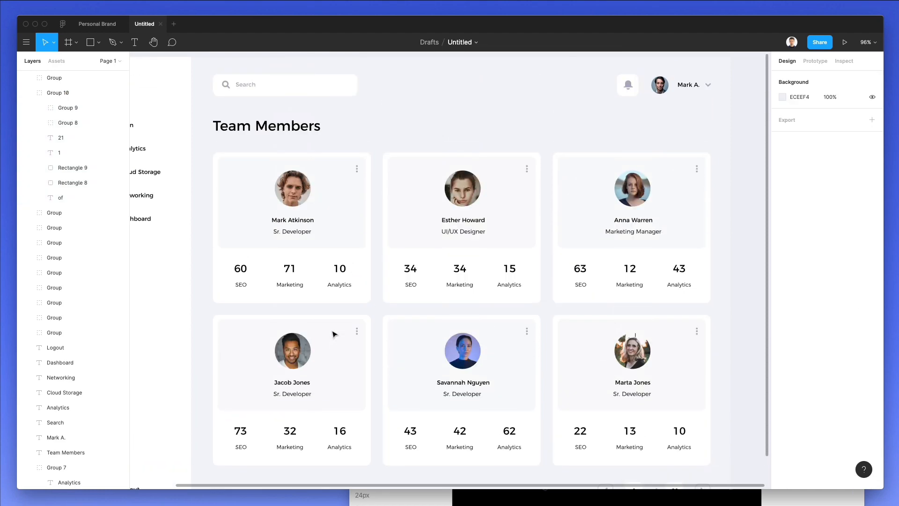
pyautogui.scroll(-1, 334, 334)
pyautogui.scroll(-5, 331, 323)
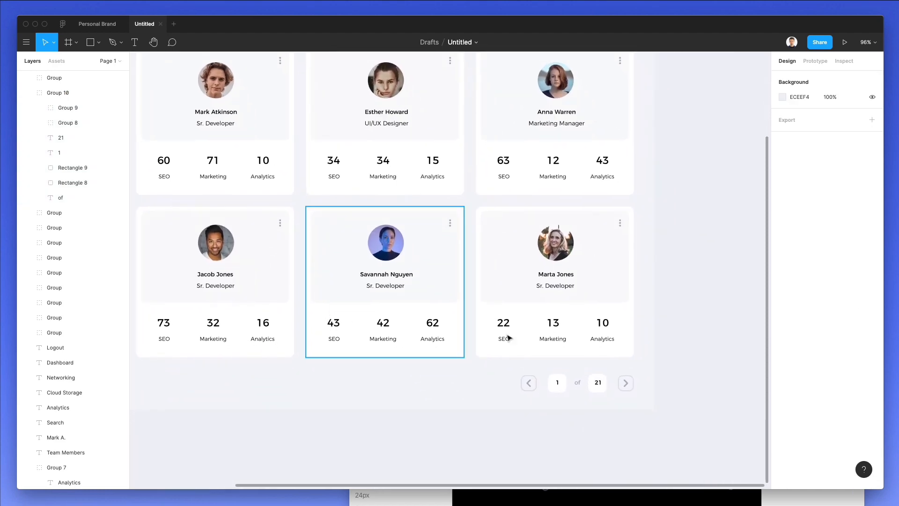
# Place a copy of the header's bell button on the Team Members heading row, flush with the right edge of the cards.
pyautogui.scroll(10, 595, 304)
pyautogui.click(551, 239)
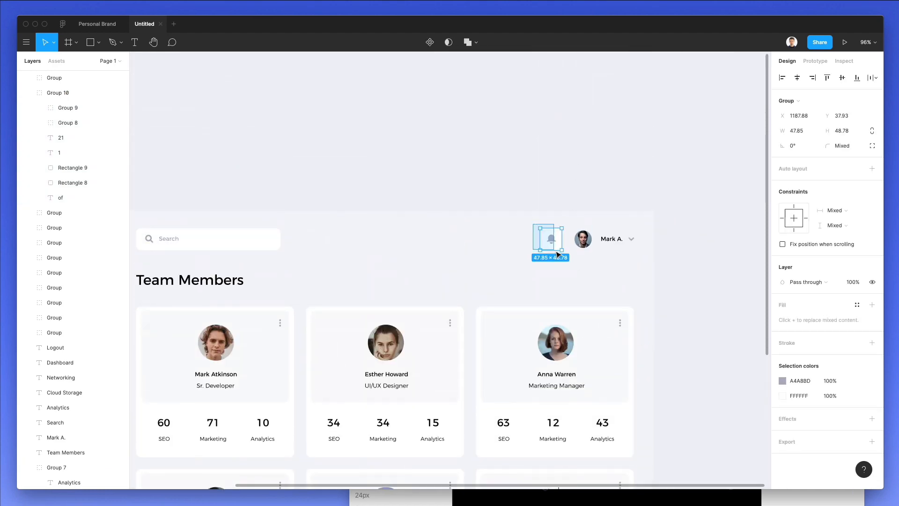
pyautogui.moveTo(552, 240); pyautogui.dragTo(625, 281)
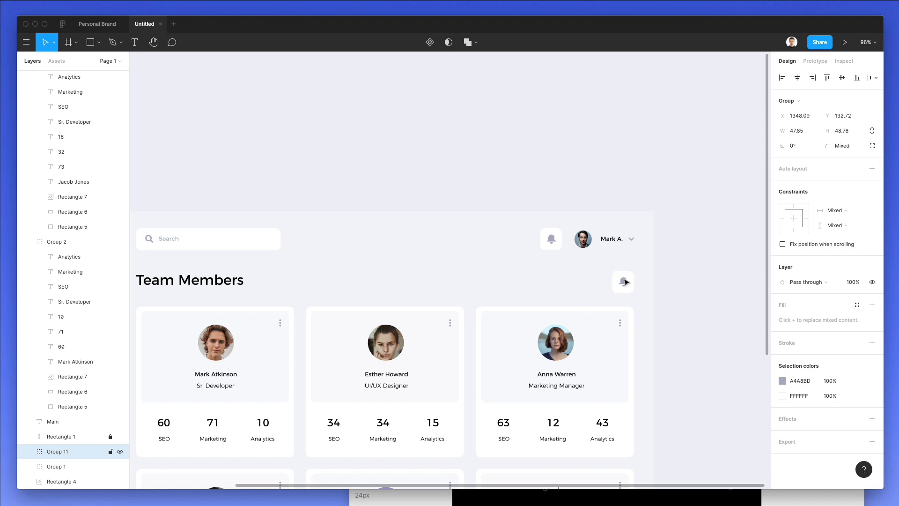
# Switch to the Nucleo icon library and search it for "filter".
pyautogui.click(652, 502)
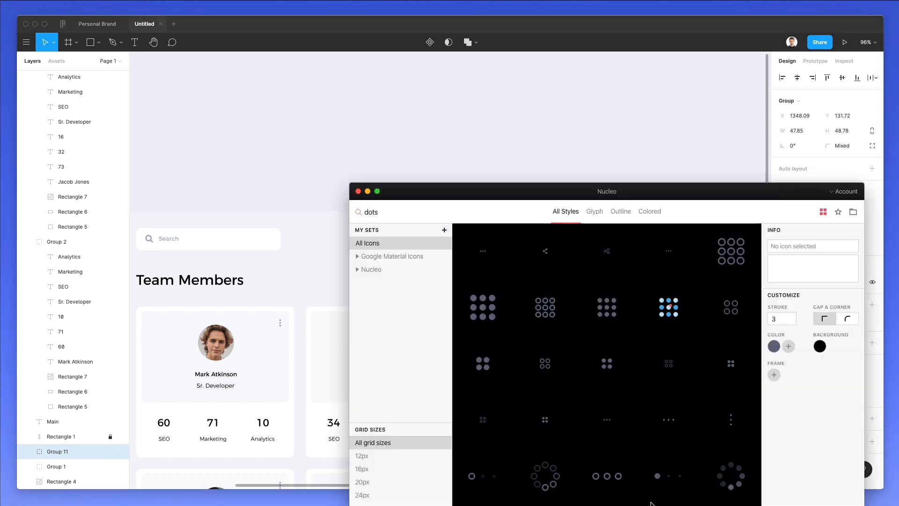
pyautogui.doubleClick(371, 211)
pyautogui.write('filter')
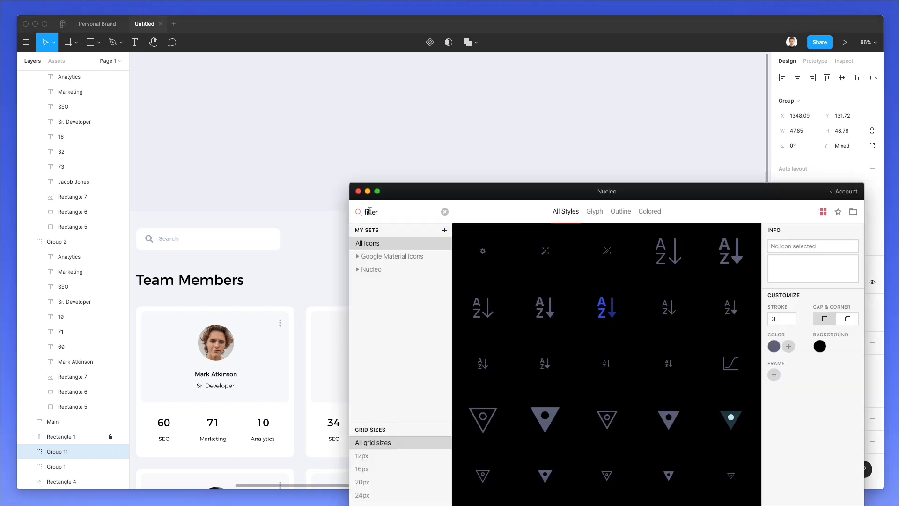
pyautogui.scroll(-3, 543, 305)
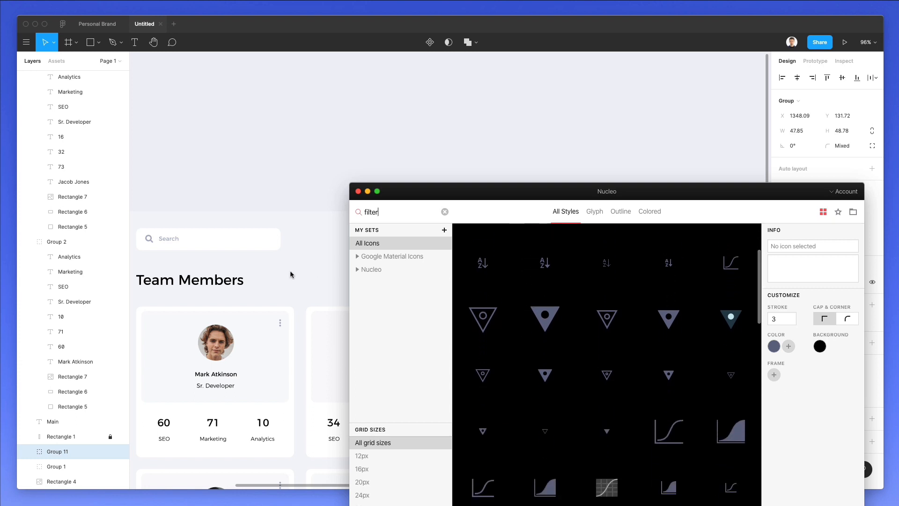
# Find the horizontal sliders icon at 12px among the filter results and place it beside the copied bell button on the heading row.
pyautogui.scroll(-5, 289, 274)
pyautogui.hscroll(2, 289, 273)
pyautogui.scroll(-5, 289, 273)
pyautogui.hscroll(2, 289, 274)
pyautogui.scroll(-3, 655, 332)
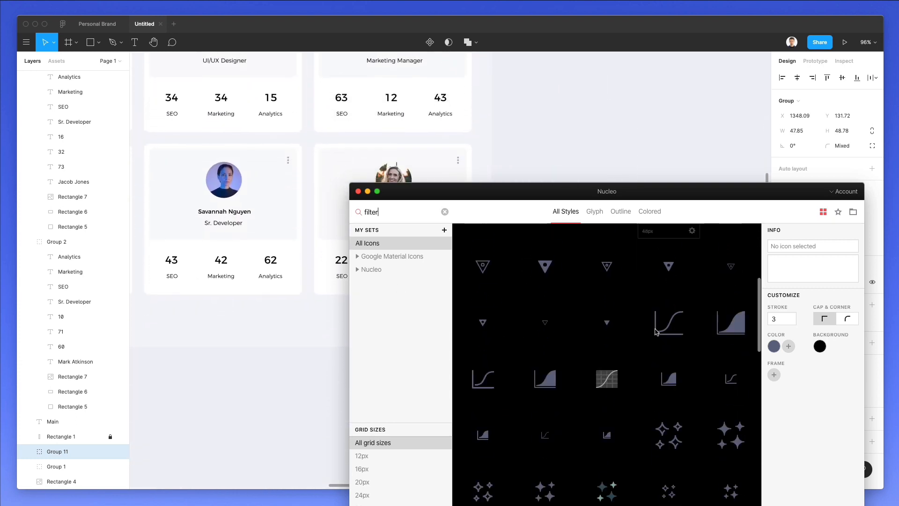
pyautogui.scroll(5, 289, 274)
pyautogui.scroll(-3, 705, 327)
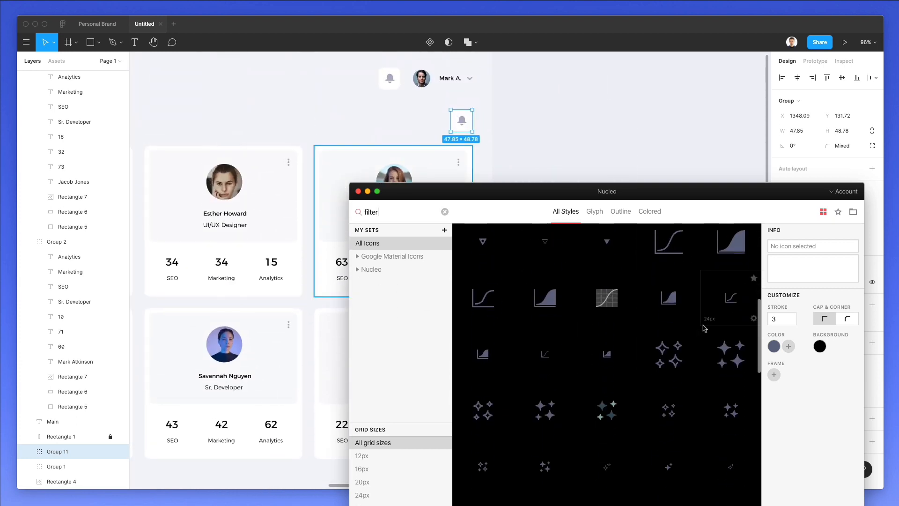
pyautogui.scroll(-3, 704, 328)
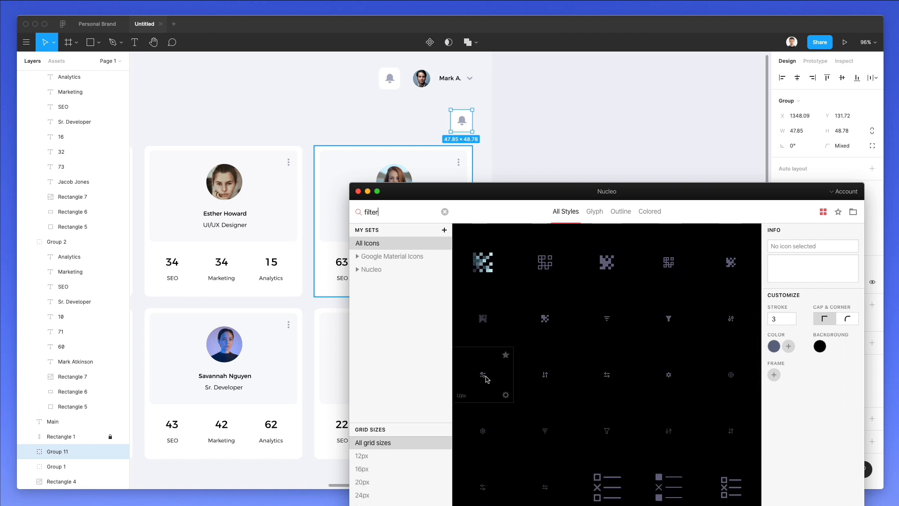
pyautogui.moveTo(422, 123); pyautogui.dragTo(422, 124)
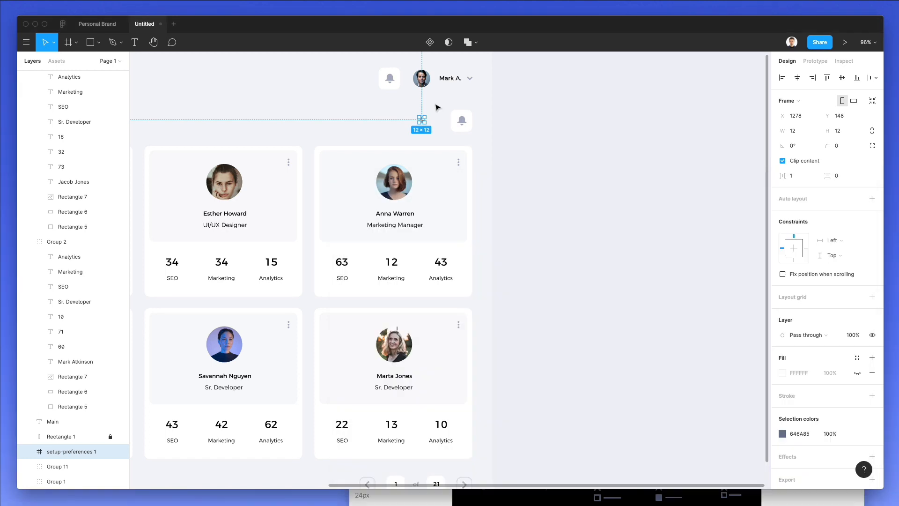
# Ungroup the sliders icon from its frame, scale it to about 24.5 px and move it against the copied bell button.
pyautogui.scroll(8, 423, 121)
pyautogui.press('super+shift+g')
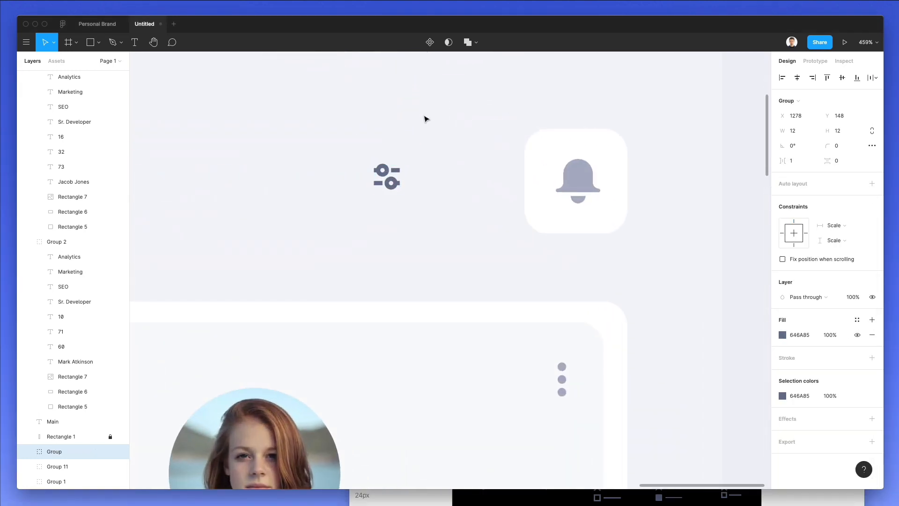
pyautogui.press('k')
pyautogui.hscroll(1, 416, 131)
pyautogui.moveTo(390, 159); pyautogui.dragTo(515, 173)
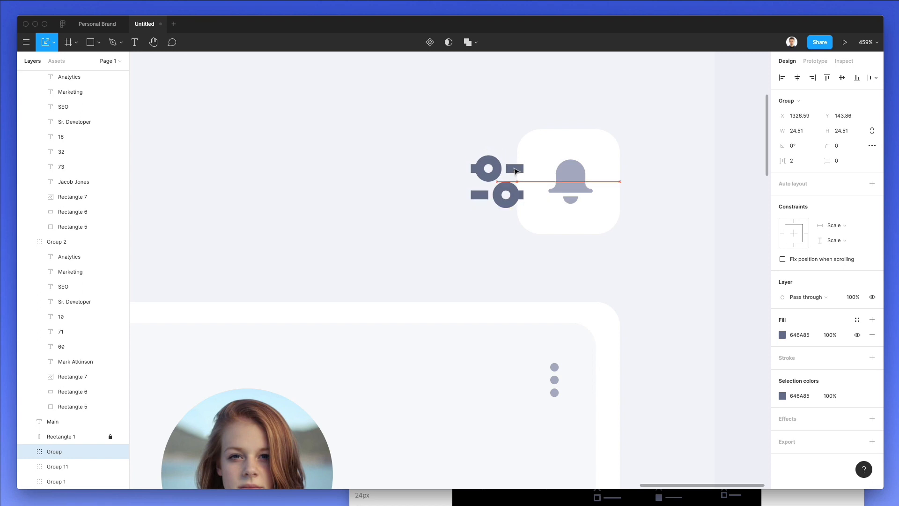
# Recolor the sliders icon with the color sampled from the bell in the copied button.
pyautogui.keyDown('super'); pyautogui.click(569, 168); pyautogui.keyUp('super')
pyautogui.scroll(-1, 569, 168)
pyautogui.press('Escape')
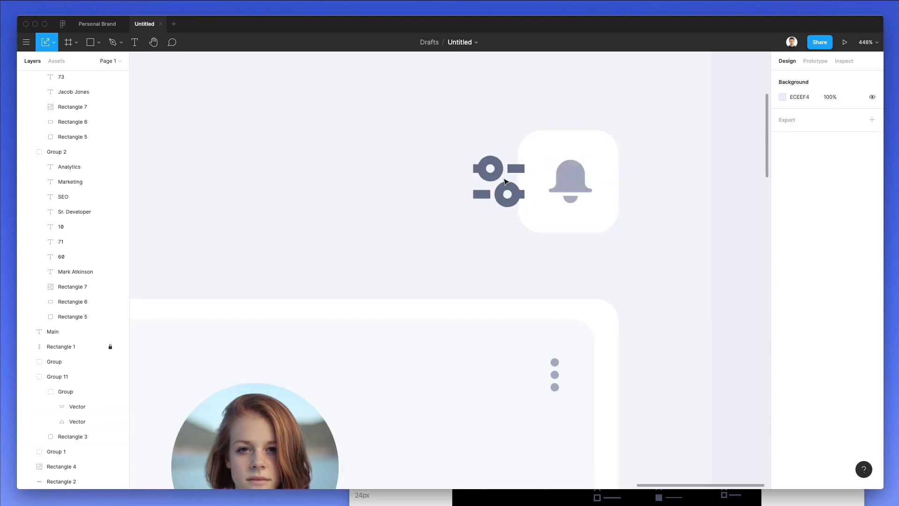
pyautogui.click(506, 186)
pyautogui.press('i')
pyautogui.click(572, 180)
# Delete the bell from the copied button and center the sliders icon on its white square, reduced to about 21.6 px.
pyautogui.moveTo(674, 163); pyautogui.dragTo(571, 209)
pyautogui.moveTo(653, 167); pyautogui.dragTo(601, 184)
pyautogui.press('Delete')
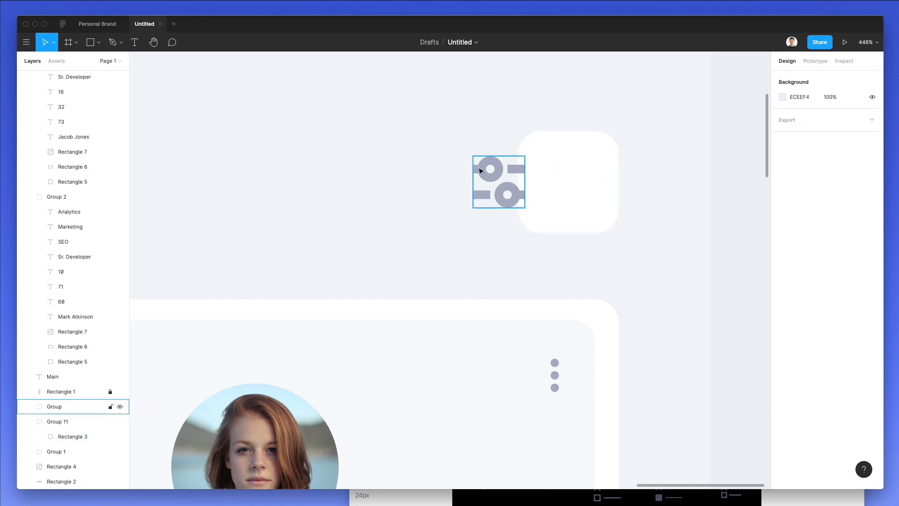
pyautogui.moveTo(498, 172); pyautogui.dragTo(581, 160)
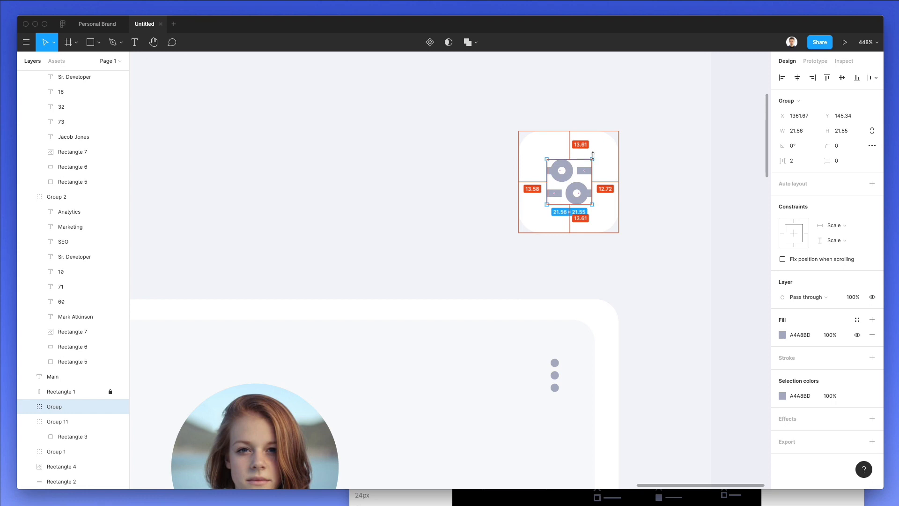
pyautogui.click(637, 151)
# Duplicate the filter button's white background beside it and widen the copy to about 224 px.
pyautogui.scroll(-3, 638, 154)
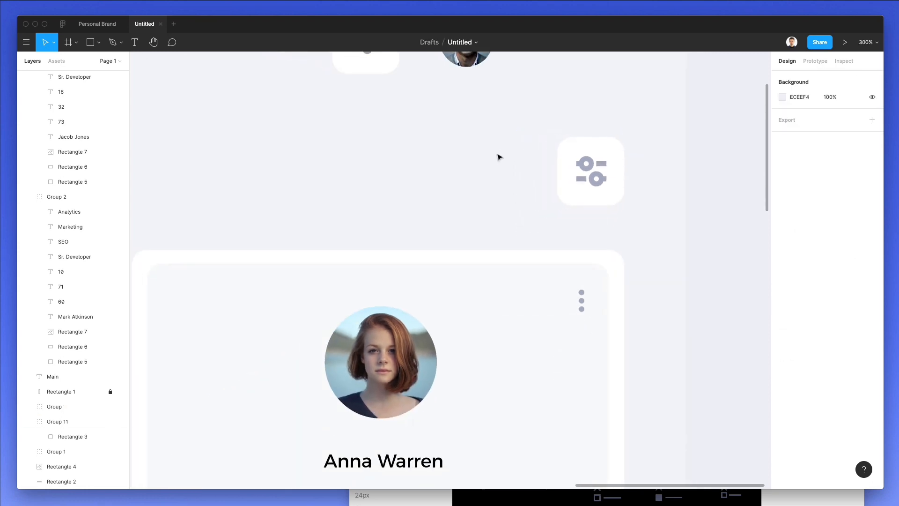
pyautogui.scroll(-5, 498, 157)
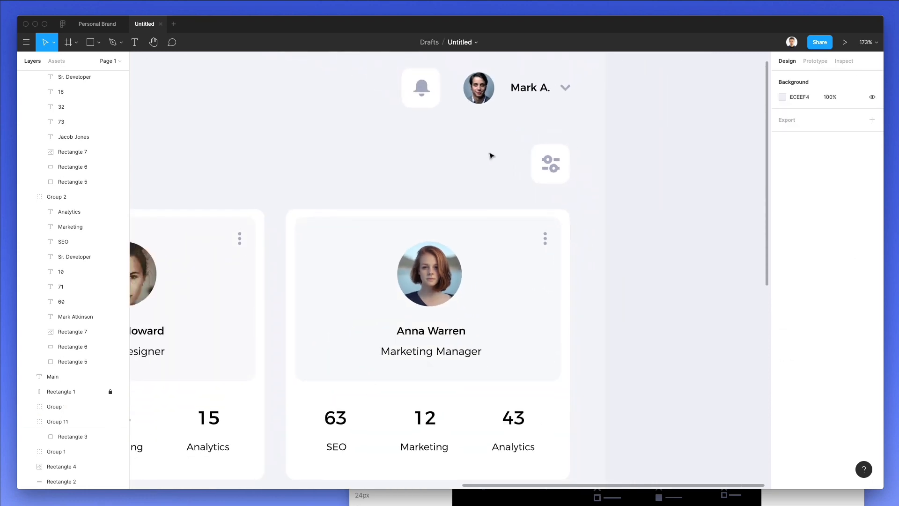
pyautogui.scroll(1, 490, 156)
pyautogui.scroll(-4, 490, 167)
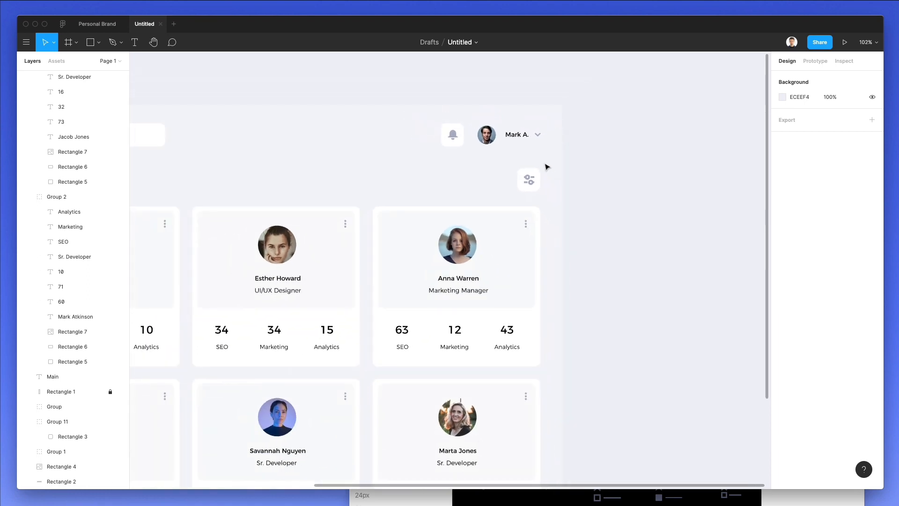
pyautogui.moveTo(529, 172); pyautogui.dragTo(400, 179)
pyautogui.hscroll(-1, 377, 166)
pyautogui.click(378, 167)
# Copy the search field's "Search" label onto the wide white button and change its text to "Add Team Member".
pyautogui.hscroll(-6, 377, 165)
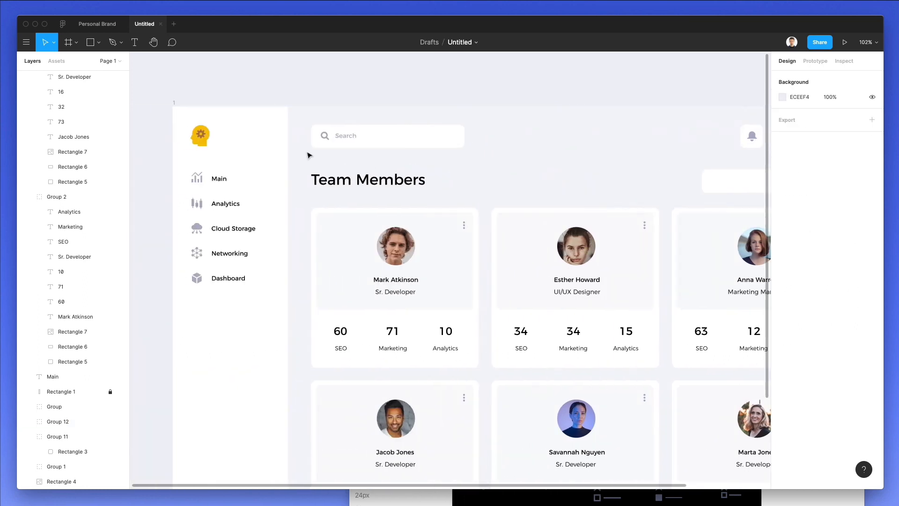
pyautogui.click(347, 139)
pyautogui.moveTo(348, 140); pyautogui.dragTo(551, 184)
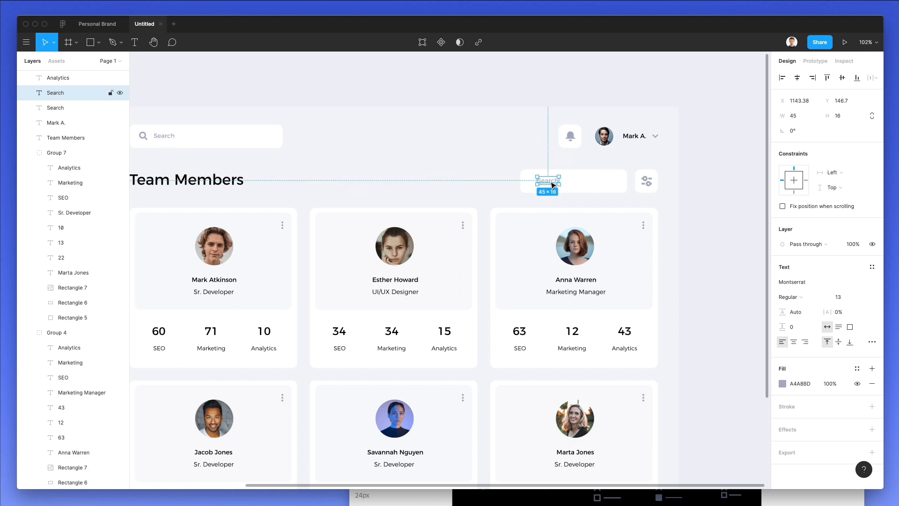
pyautogui.scroll(5, 550, 183)
pyautogui.doubleClick(548, 182)
pyautogui.write('Add team Membe')
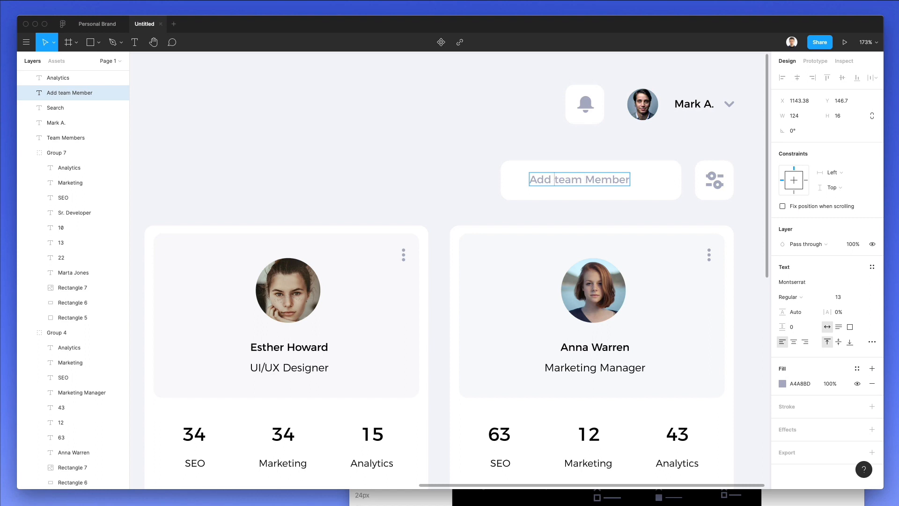
pyautogui.write('T')
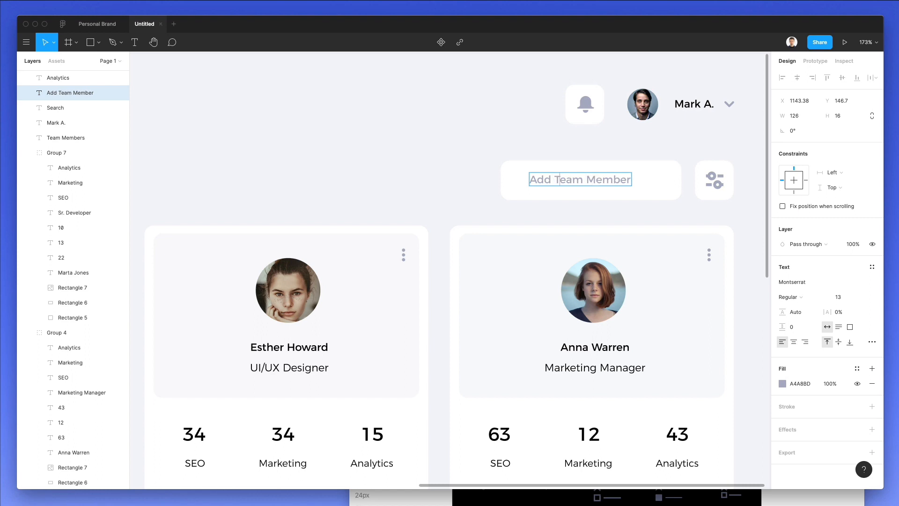
pyautogui.click(385, 193)
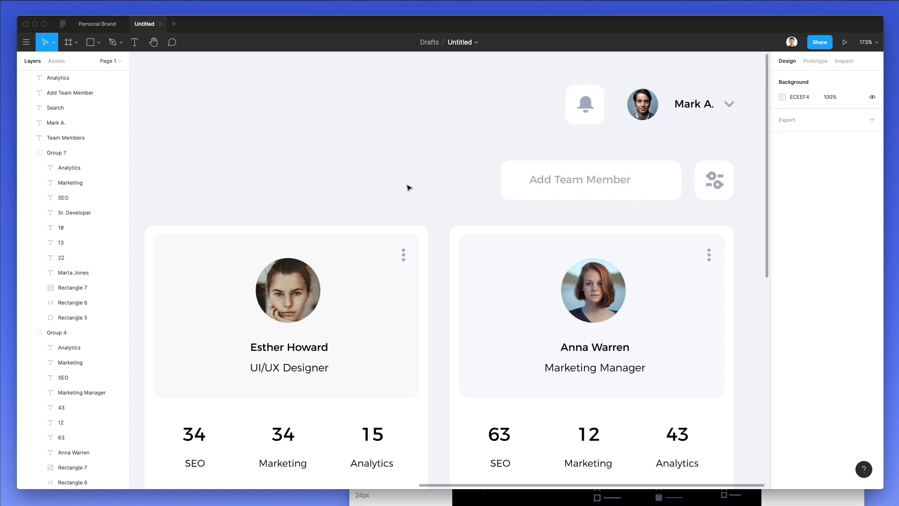
# Fill the wide button's background with blue 3C8AFF.
pyautogui.hscroll(3, 406, 189)
pyautogui.click(484, 183)
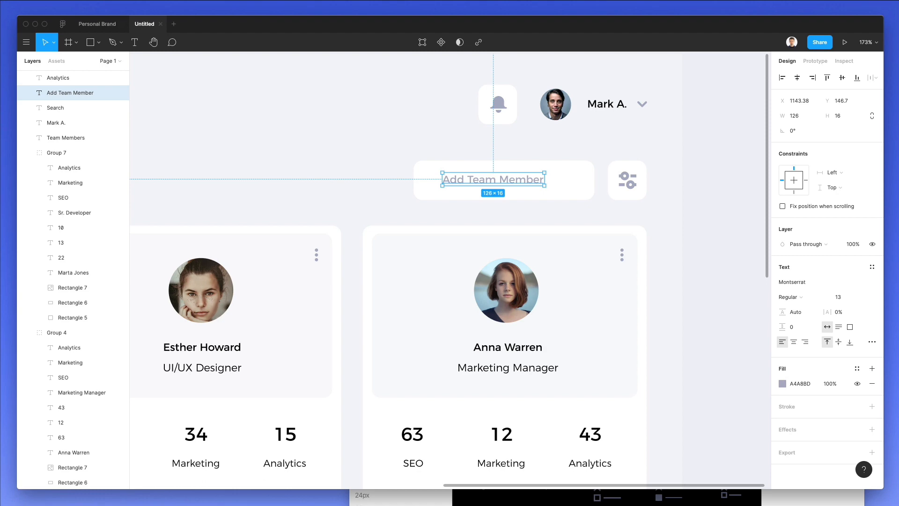
pyautogui.click(397, 168)
pyautogui.click(469, 164)
pyautogui.scroll(-5, 468, 164)
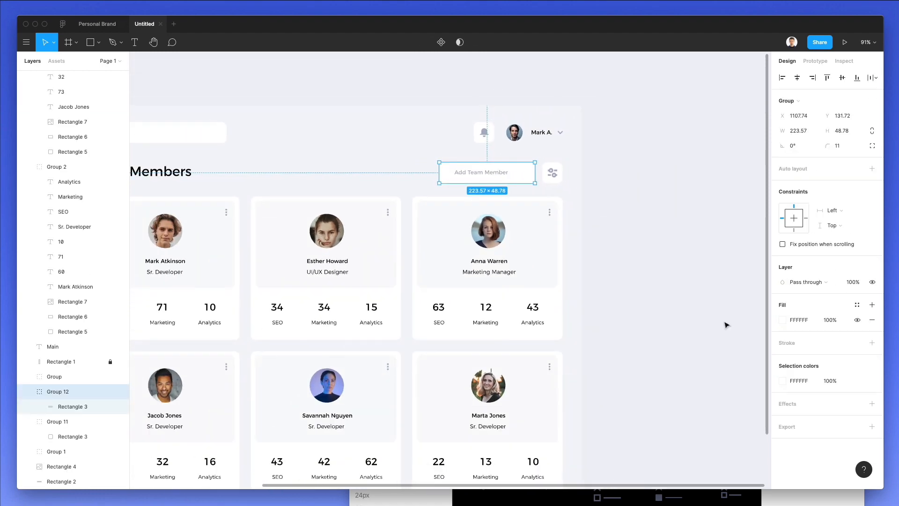
pyautogui.click(782, 320)
pyautogui.click(731, 378)
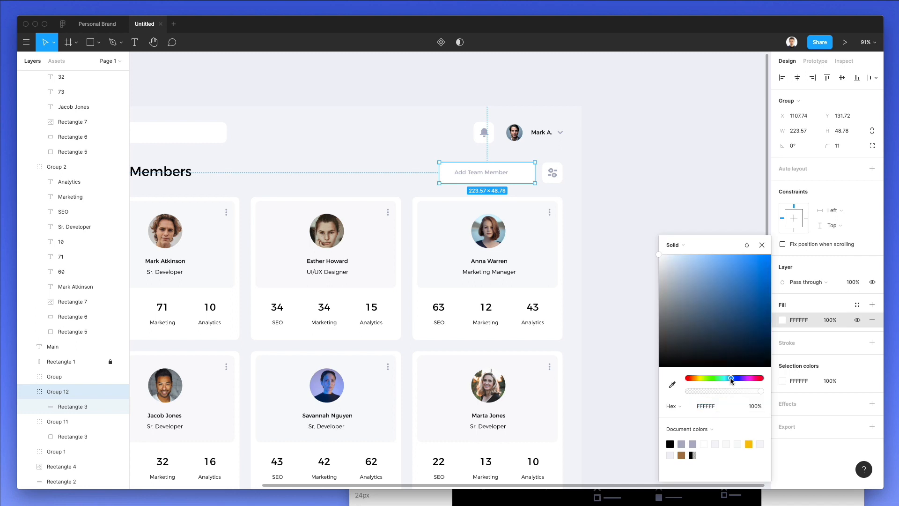
pyautogui.moveTo(693, 313); pyautogui.dragTo(746, 236)
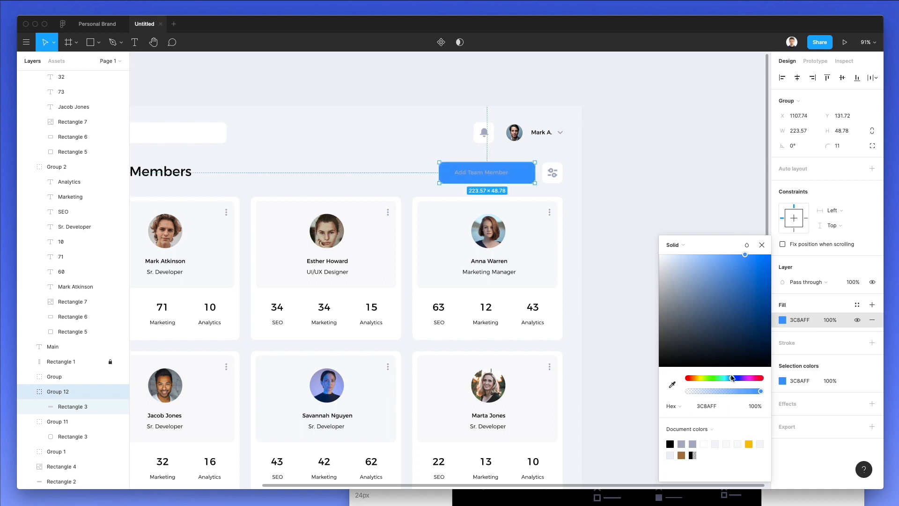
# Recolor the "Add Team Member" label white FFFFFF by sampling a card, and set its weight to SemiBold.
pyautogui.click(551, 180)
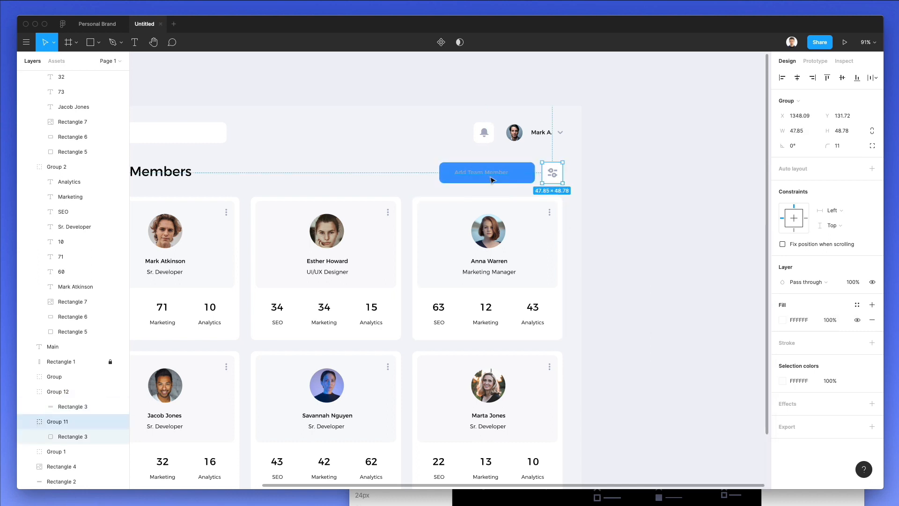
pyautogui.click(491, 174)
pyautogui.press('i')
pyautogui.click(467, 301)
pyautogui.scroll(3, 473, 158)
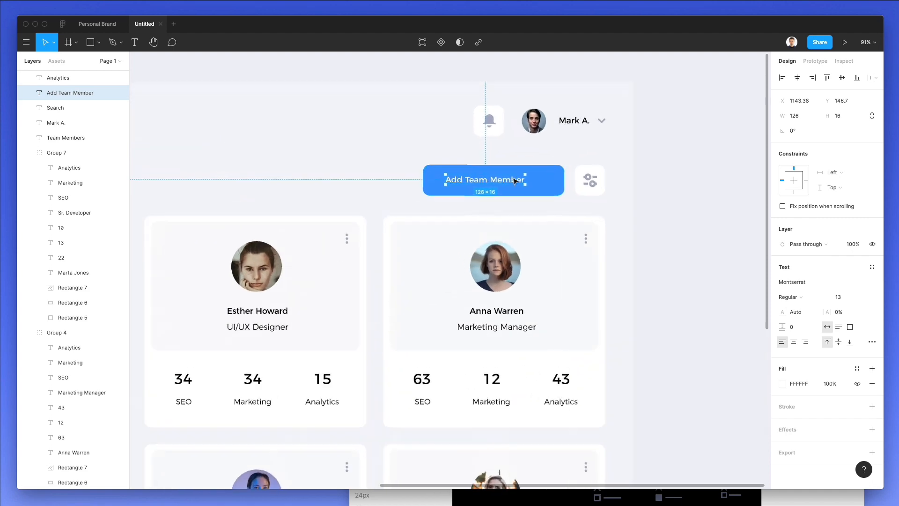
pyautogui.click(791, 297)
pyautogui.click(802, 319)
pyautogui.click(482, 136)
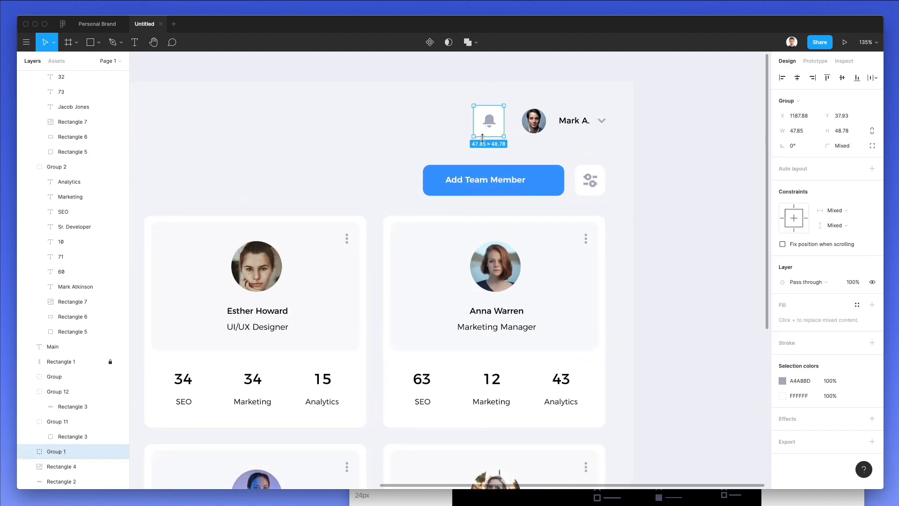
pyautogui.click(404, 153)
# Shift the "Add Team Member" label toward the blue button's right edge, leaving room for an icon before it.
pyautogui.scroll(5, 493, 187)
pyautogui.click(495, 194)
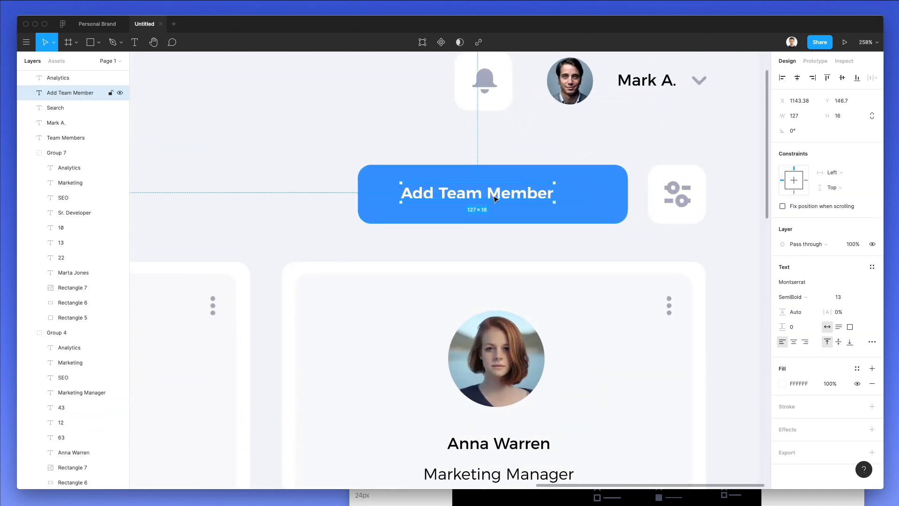
pyautogui.moveTo(495, 194); pyautogui.dragTo(547, 196)
pyautogui.click(431, 239)
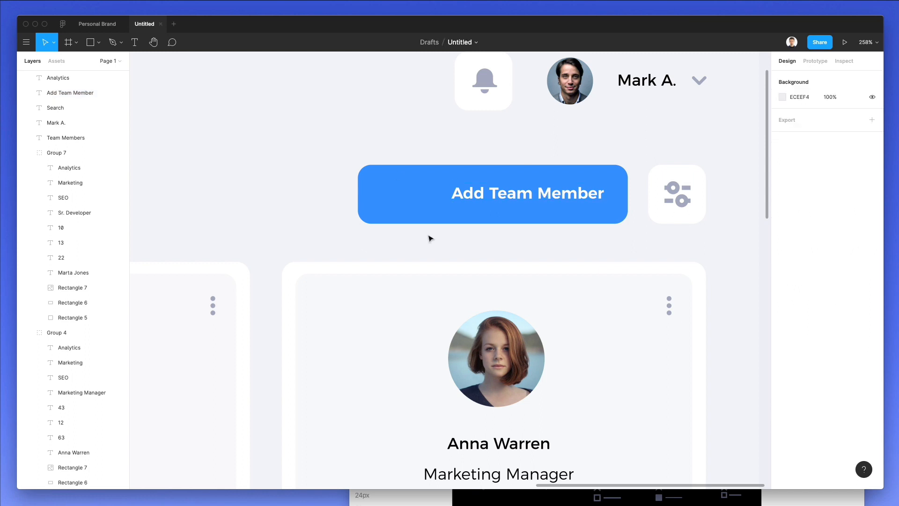
# Switch to the Nucleo icon library, search it for "user" and browse the icons.
pyautogui.click(466, 503)
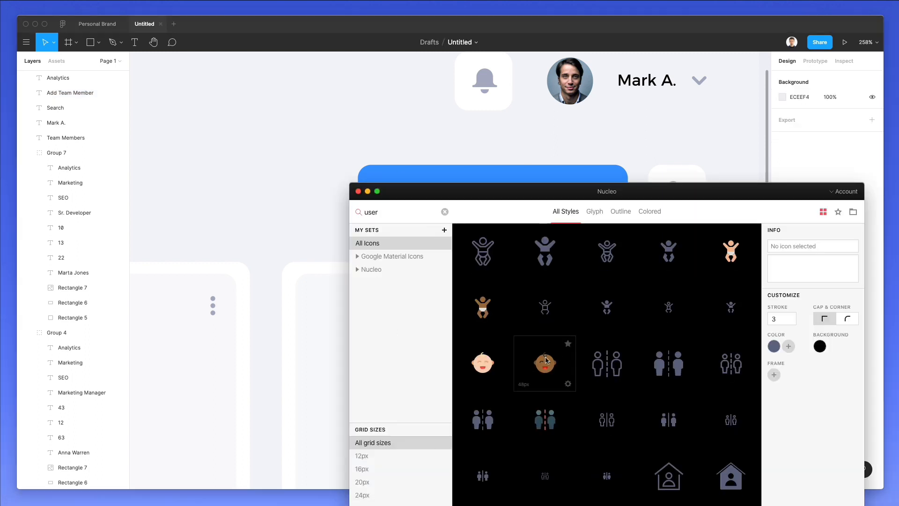
pyautogui.scroll(-5, 545, 360)
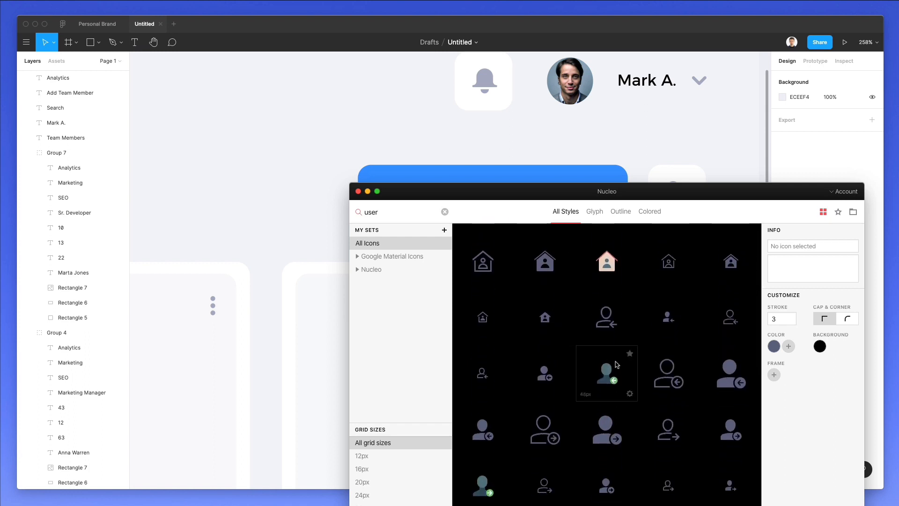
pyautogui.scroll(-2, 616, 364)
pyautogui.scroll(-5, 617, 365)
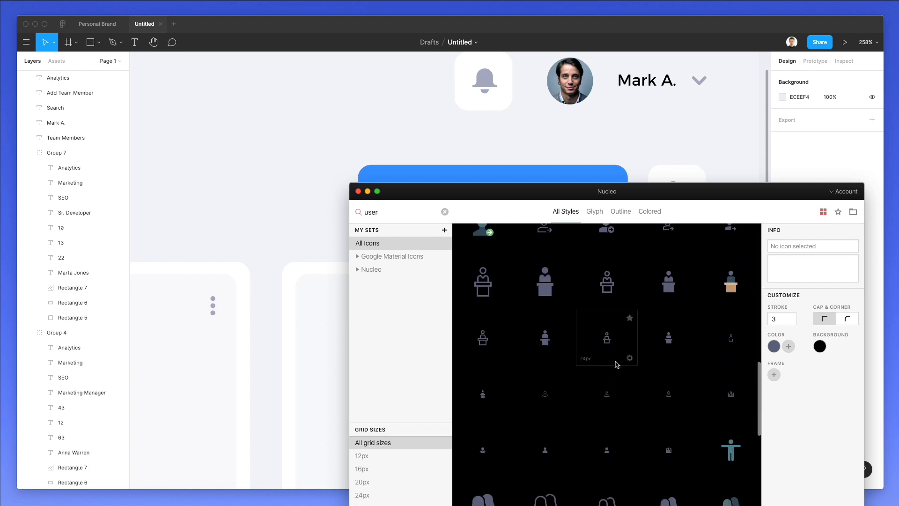
pyautogui.scroll(-6, 616, 364)
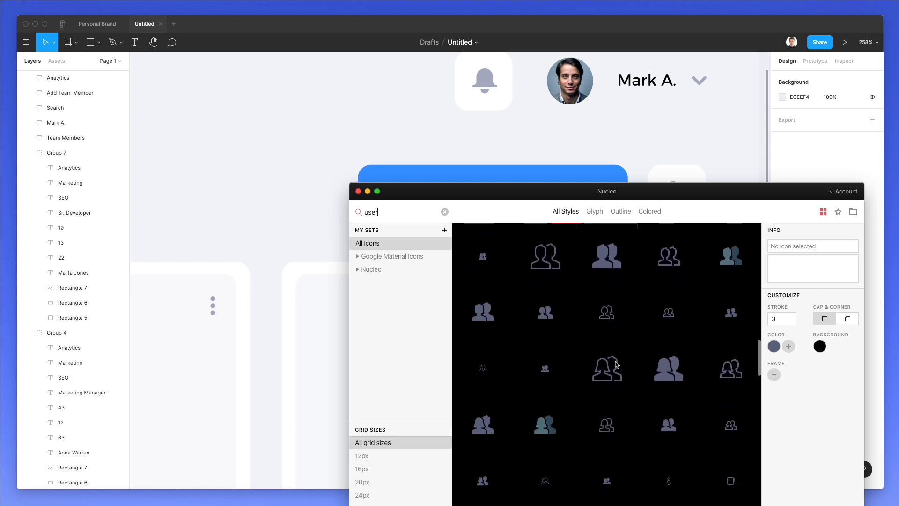
pyautogui.scroll(-5, 616, 365)
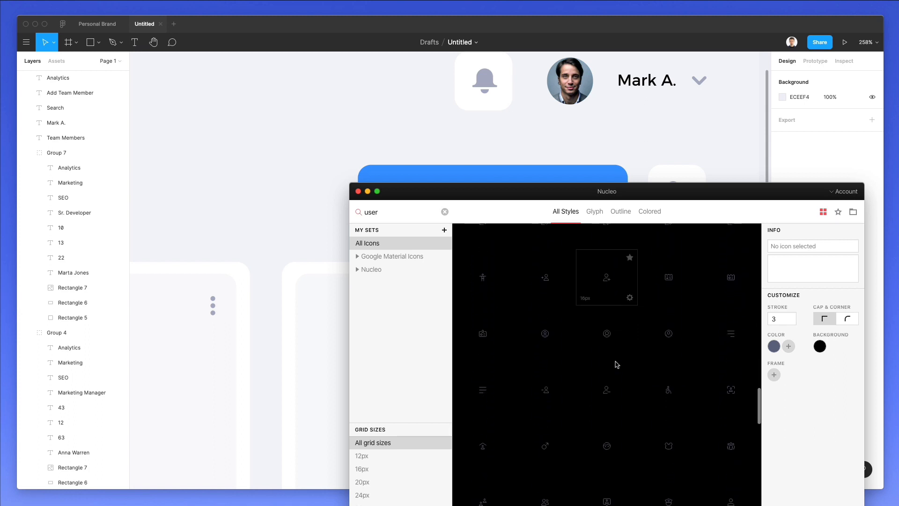
# Limit the user icons to glyph style and place the solid 16 px user icon onto the blue button in the Figma design.
pyautogui.click(601, 212)
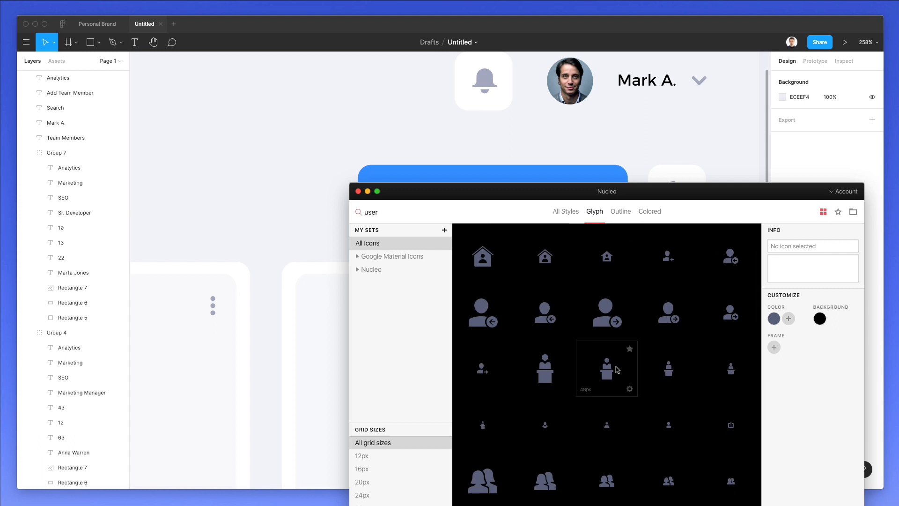
pyautogui.scroll(-5, 616, 369)
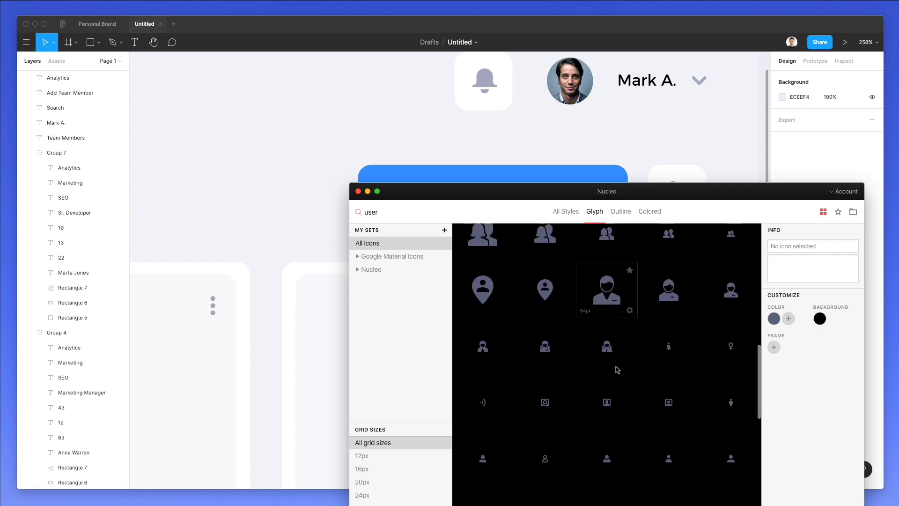
pyautogui.scroll(-1, 617, 369)
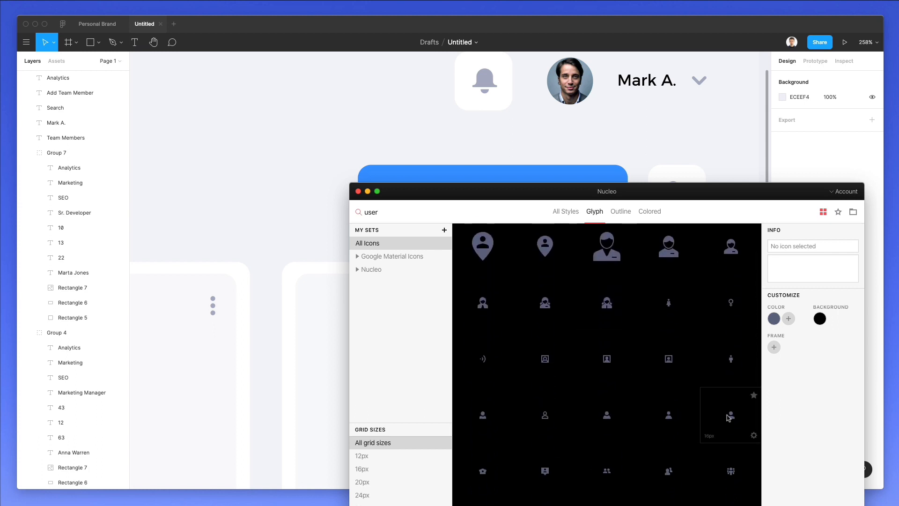
pyautogui.scroll(-2, 729, 417)
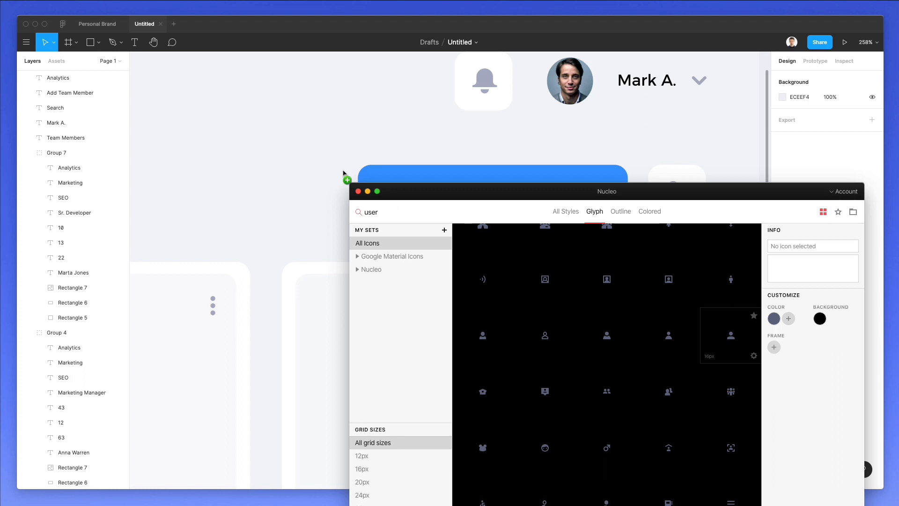
pyautogui.moveTo(407, 172); pyautogui.dragTo(408, 171)
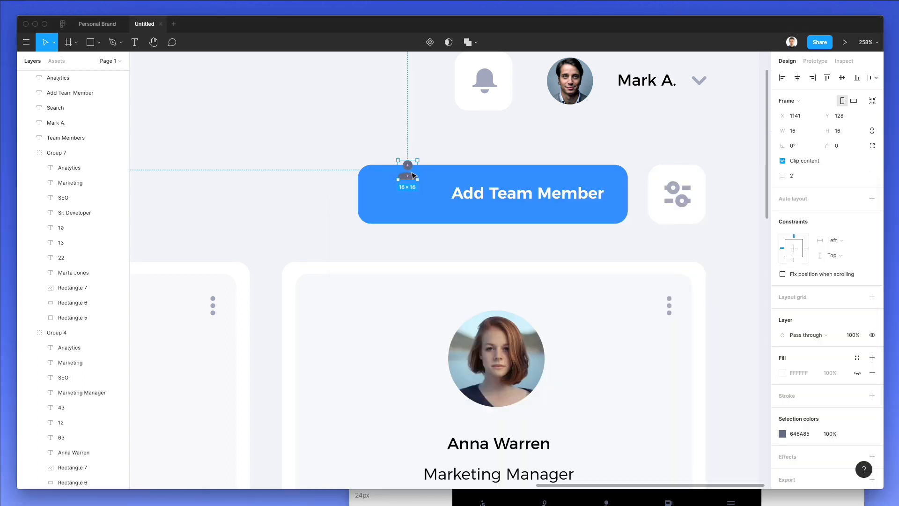
# Recolor the user icon white FFFFFF by sampling a card, enlarge it to about 22 px and position it before the "Add Team Member" label.
pyautogui.press('i')
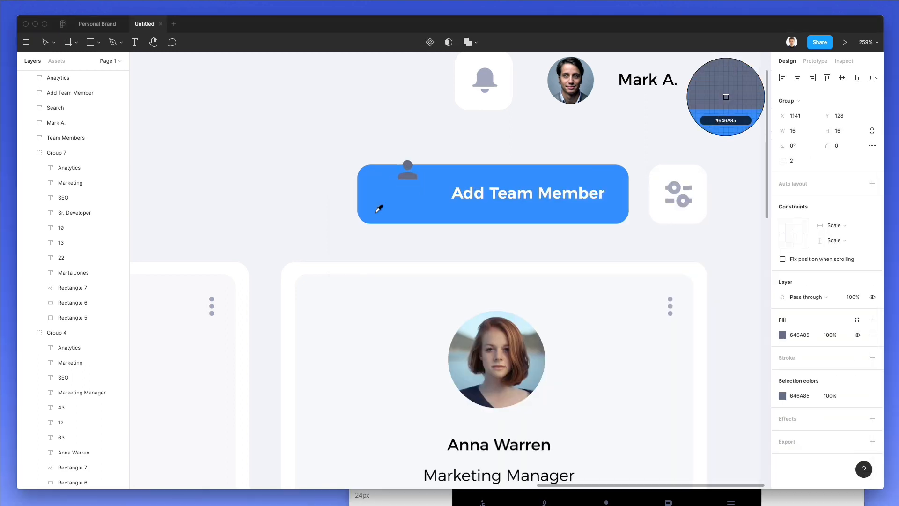
pyautogui.click(287, 267)
pyautogui.moveTo(409, 173); pyautogui.dragTo(390, 191)
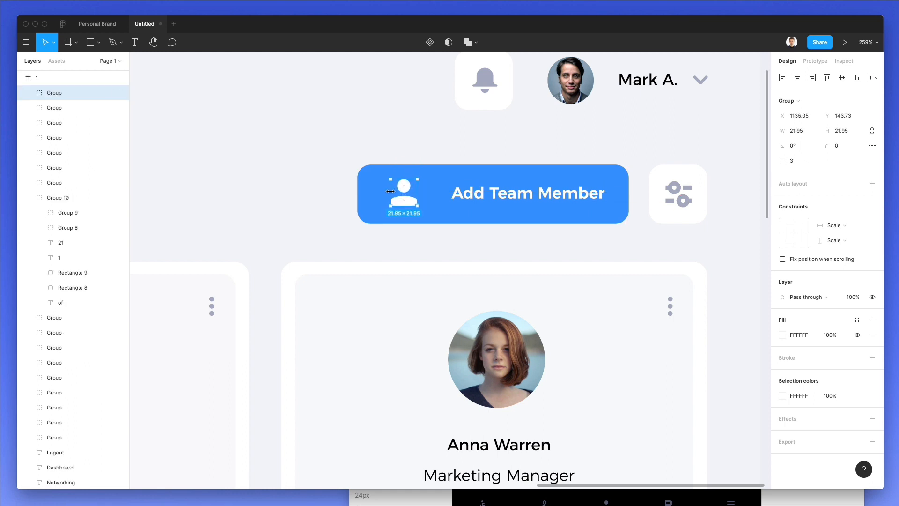
pyautogui.hotkey('shift', 'Right')
pyautogui.press('Right')
pyautogui.press('Right')
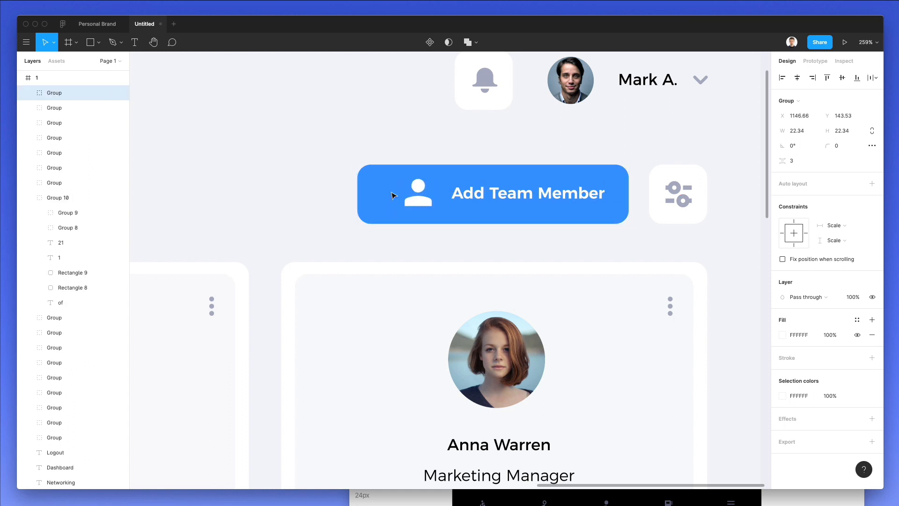
# Narrow the blue button to about 202 px by pulling in its left edge, and nudge the user icon slightly left and up.
pyautogui.click(394, 188)
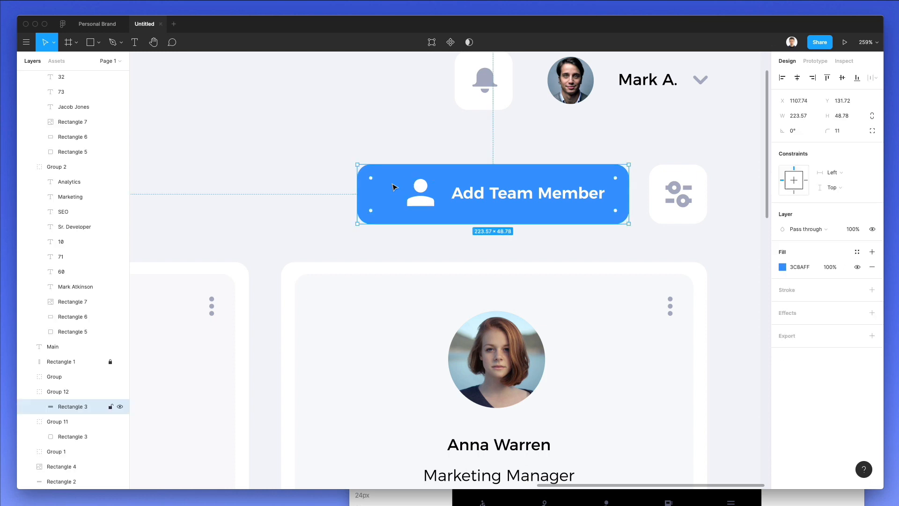
pyautogui.moveTo(357, 194); pyautogui.dragTo(374, 193)
pyautogui.doubleClick(416, 193)
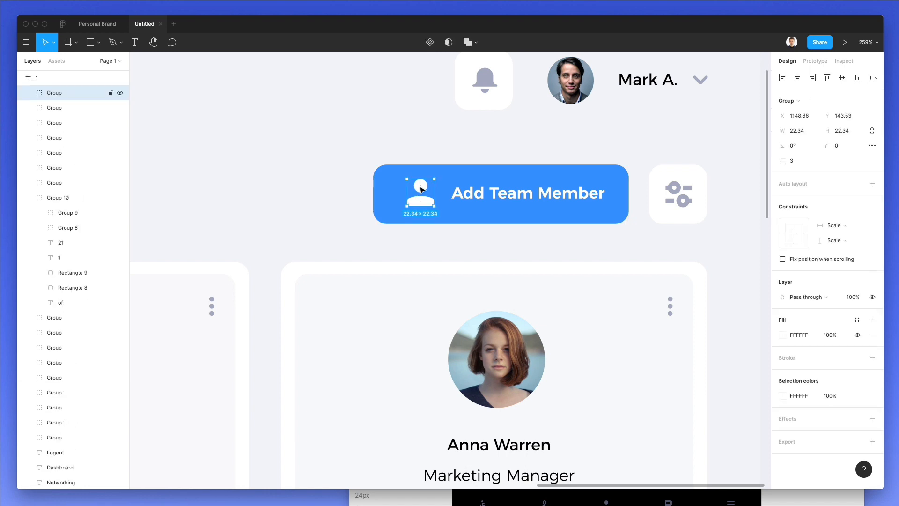
pyautogui.press('Left')
pyautogui.press('Left')
pyautogui.press('Up')
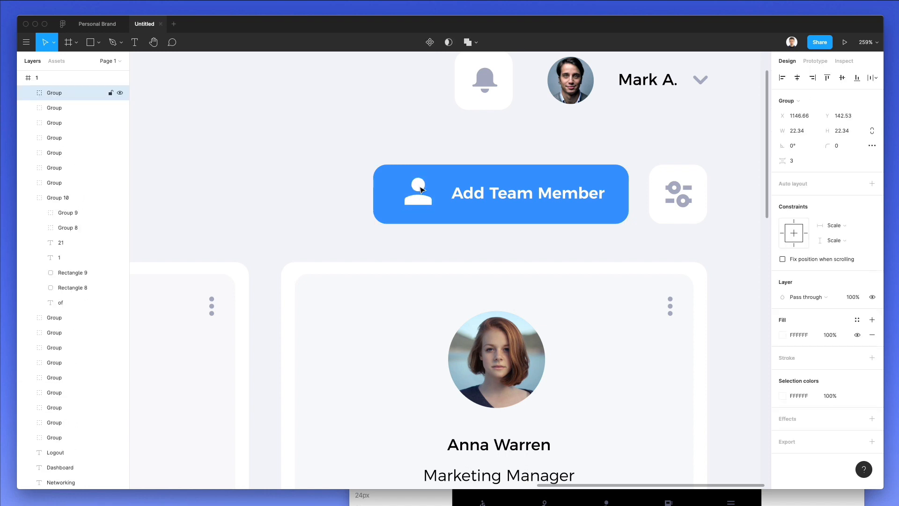
pyautogui.click(395, 164)
pyautogui.doubleClick(384, 194)
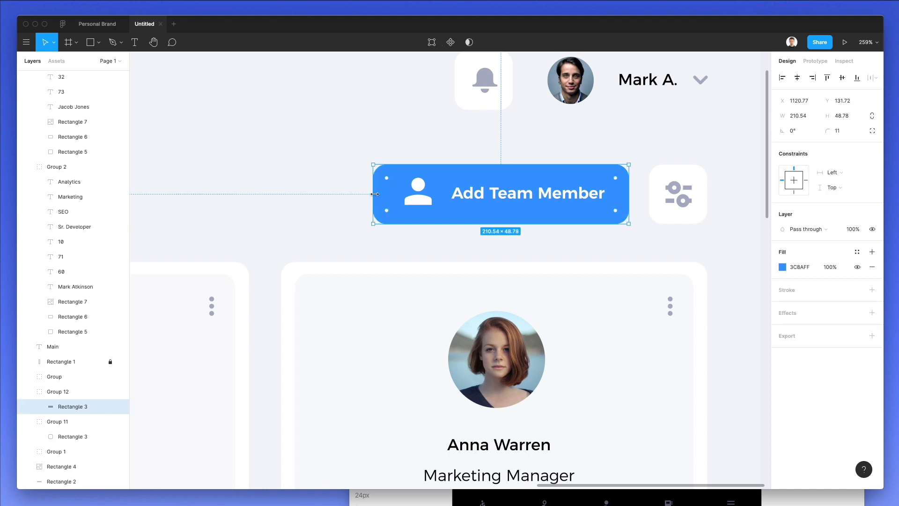
pyautogui.moveTo(373, 193); pyautogui.dragTo(384, 193)
# Scale the user icon down to about 20 px and nudge it up to center it vertically in the button.
pyautogui.click(419, 189)
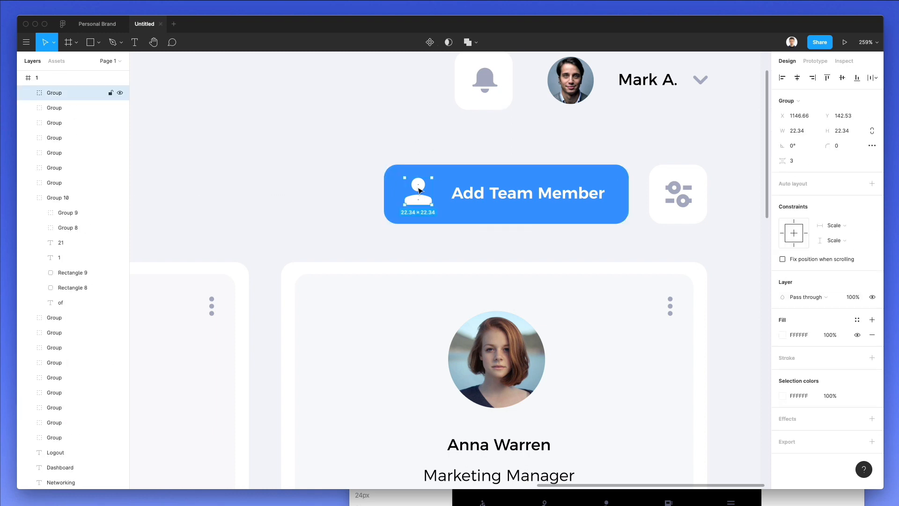
pyautogui.moveTo(432, 177); pyautogui.dragTo(429, 179)
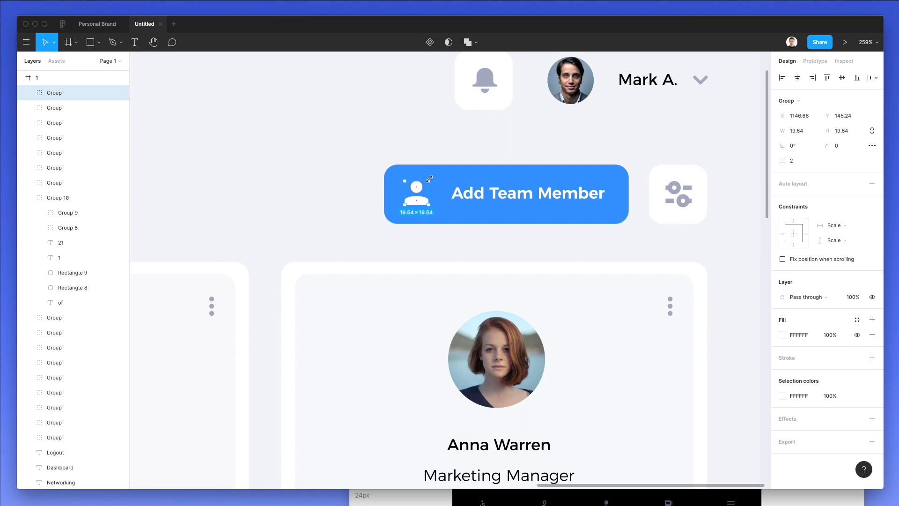
pyautogui.press('k')
pyautogui.press('Up')
pyautogui.click(242, 167)
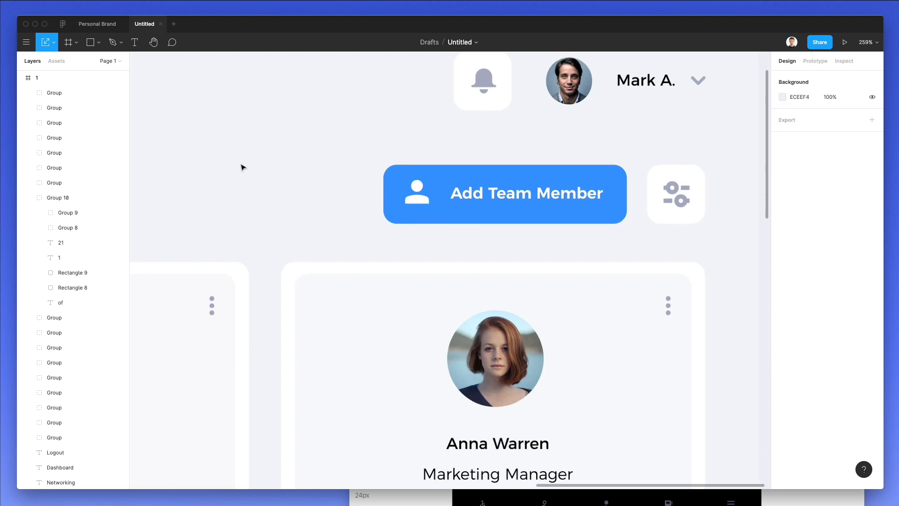
# Nudge the user icon closer to the "Add Team Member" label and set its layer opacity to 60%.
pyautogui.press('-')
pyautogui.hscroll(-8, 243, 167)
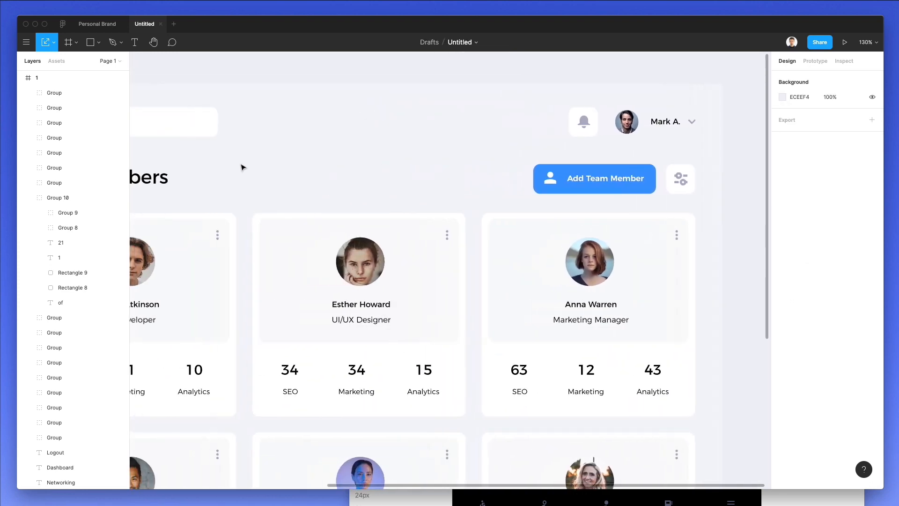
pyautogui.scroll(-3, 242, 167)
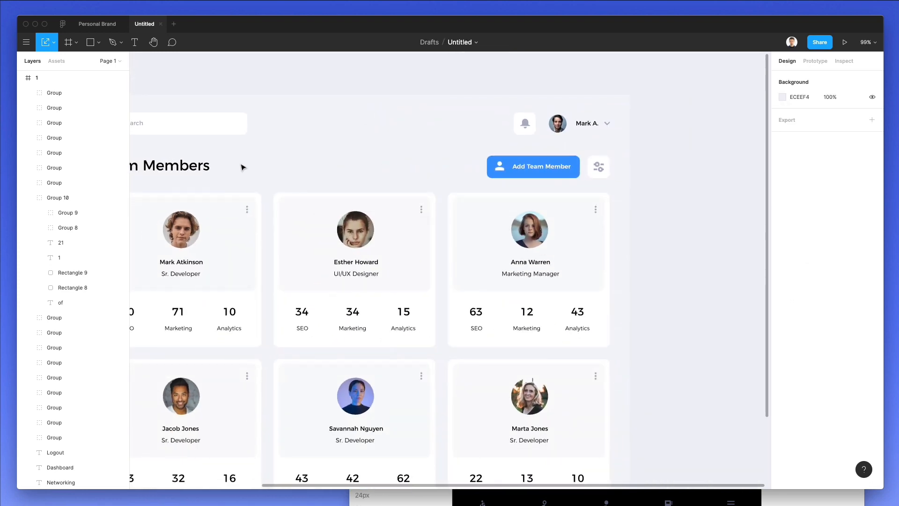
pyautogui.hscroll(-8, 243, 167)
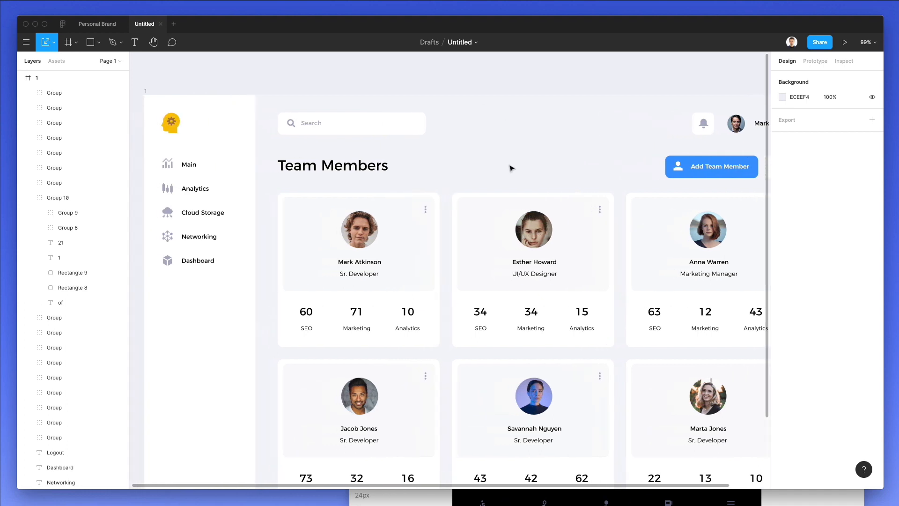
pyautogui.scroll(1, 512, 168)
pyautogui.hscroll(8, 492, 183)
pyautogui.click(541, 174)
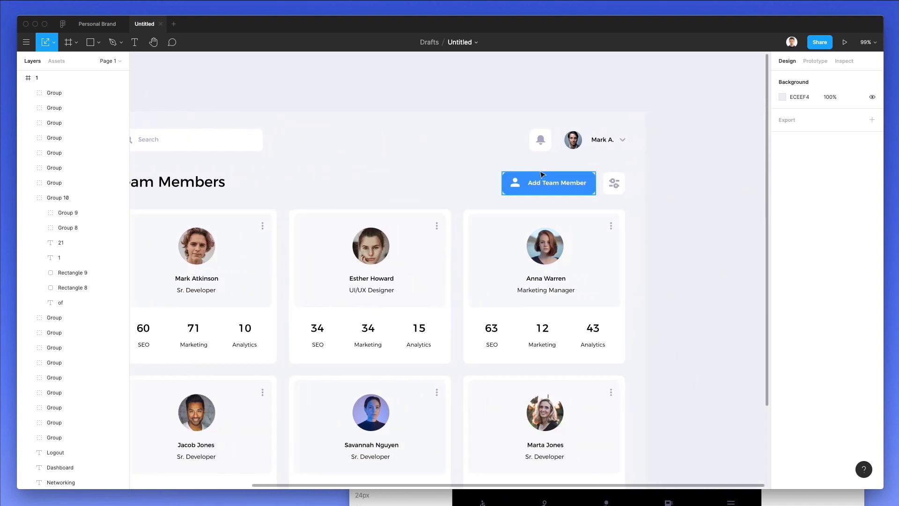
pyautogui.click(516, 183)
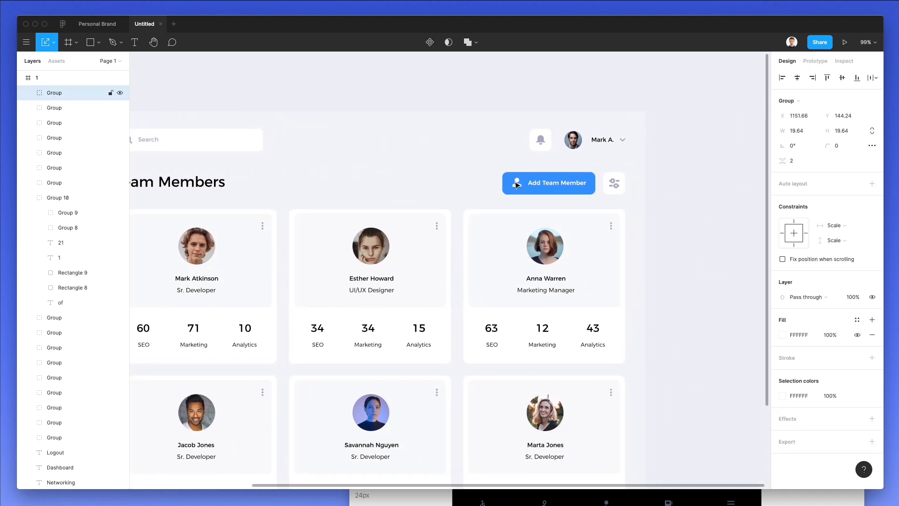
pyautogui.press('6')
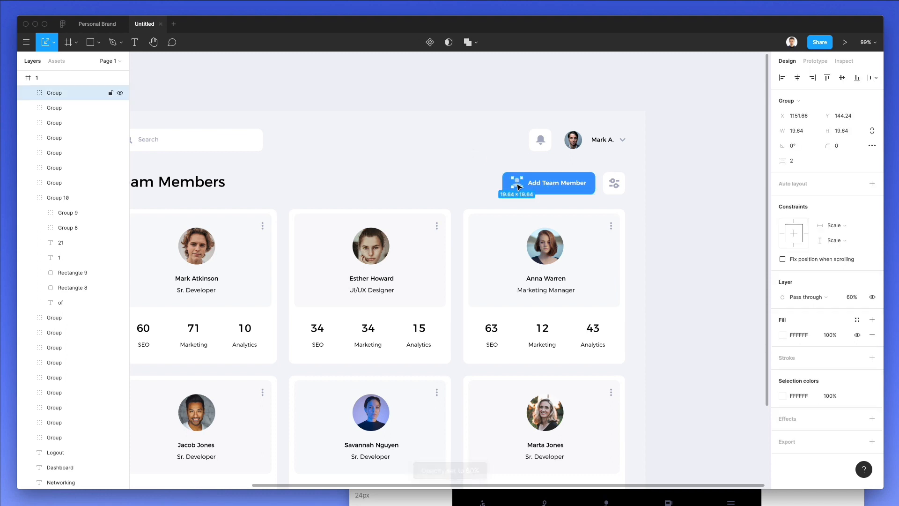
# Narrow the blue button's background to about 194 px by moving its left edge toward the user icon.
pyautogui.click(503, 182)
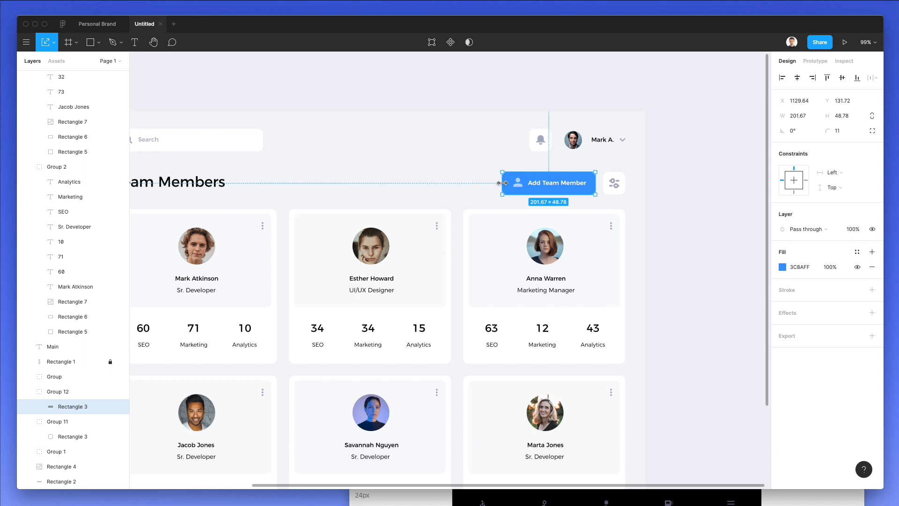
pyautogui.moveTo(502, 183); pyautogui.dragTo(506, 183)
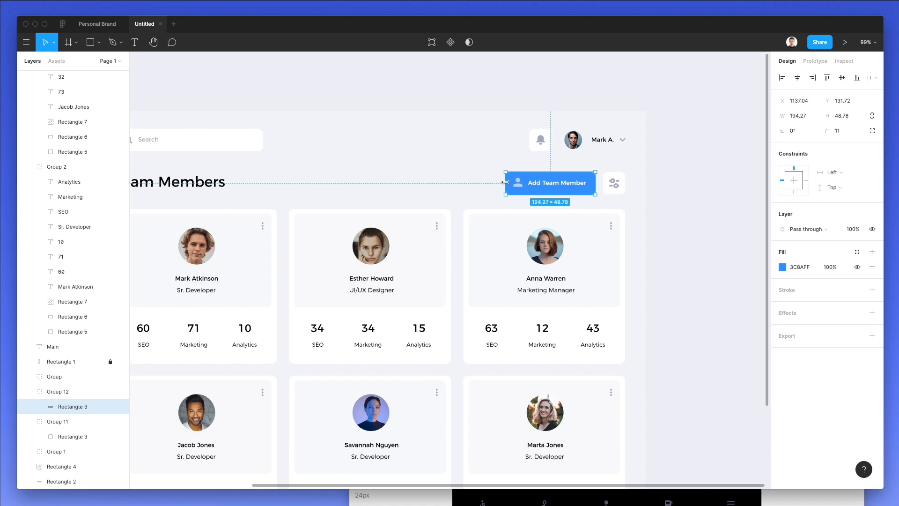
pyautogui.click(493, 163)
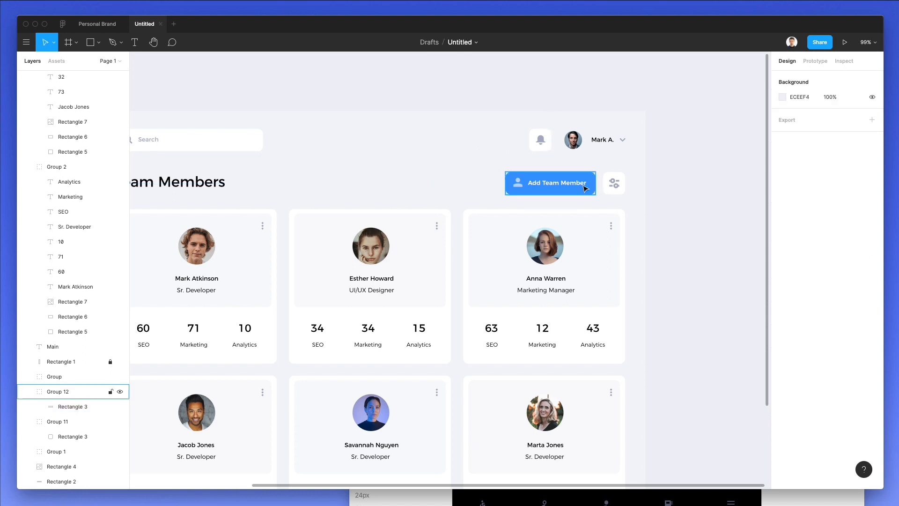
# Duplicate the blue button's background and label into the empty space above the middle member card.
pyautogui.moveTo(584, 186); pyautogui.dragTo(441, 187)
pyautogui.press('super+z')
pyautogui.click(569, 185)
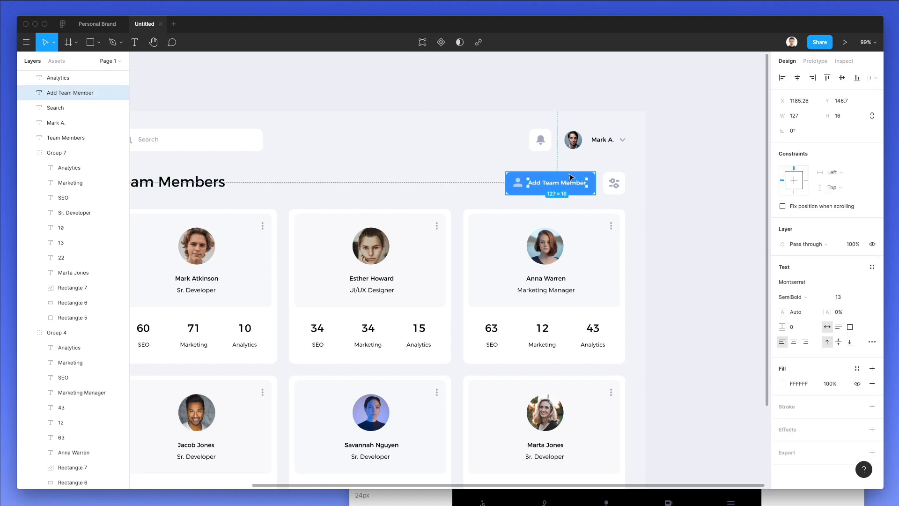
pyautogui.keyDown('shift'); pyautogui.click(581, 188); pyautogui.keyUp('shift')
pyautogui.moveTo(580, 188); pyautogui.dragTo(364, 189)
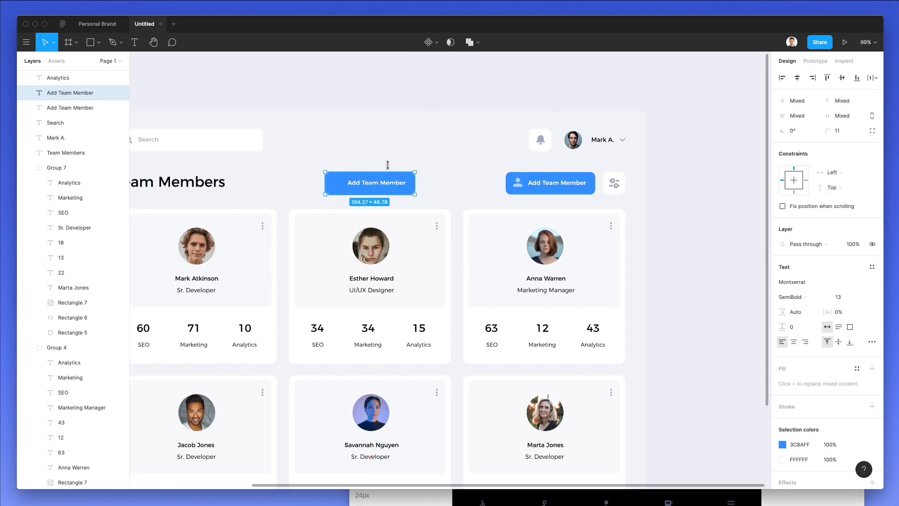
# Change the duplicated button's label text to "List".
pyautogui.click(387, 164)
pyautogui.click(384, 185)
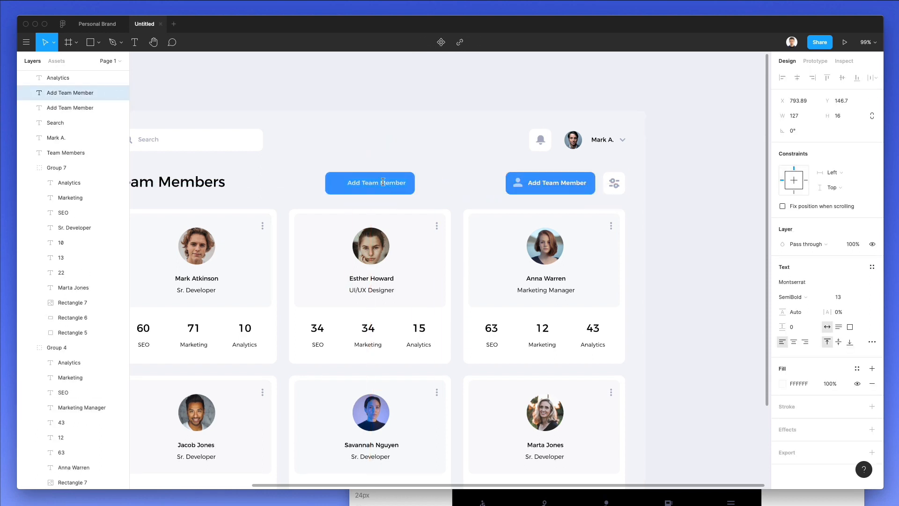
pyautogui.doubleClick(383, 182)
pyautogui.write('List')
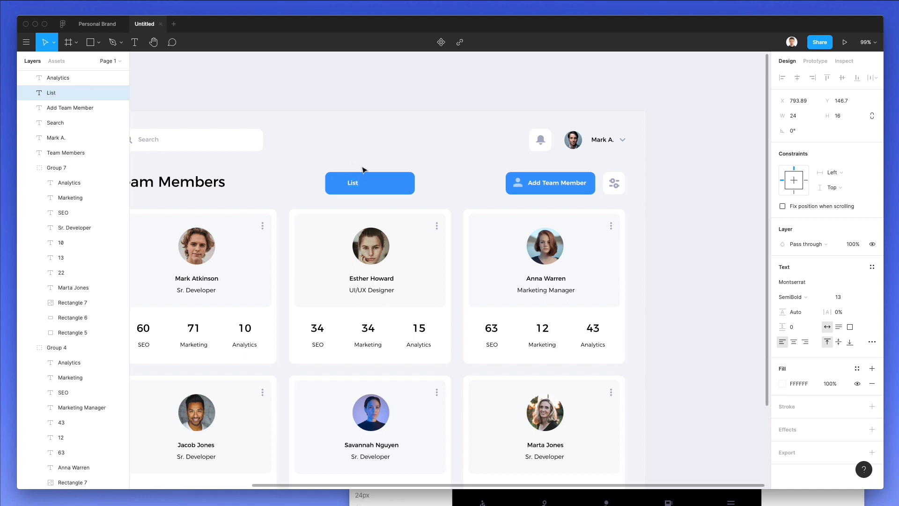
pyautogui.press('Escape')
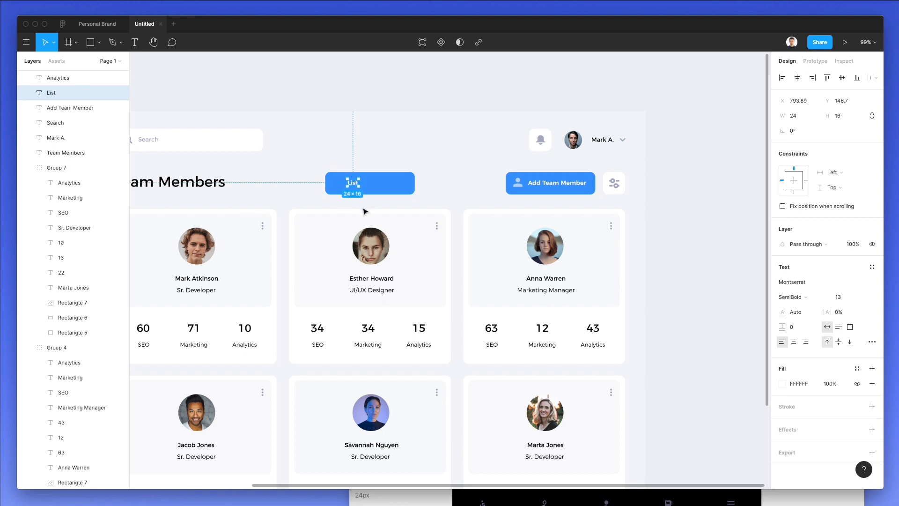
# Duplicate the "List" label to its right and change the copy's text to "Activity".
pyautogui.moveTo(353, 187); pyautogui.dragTo(406, 187)
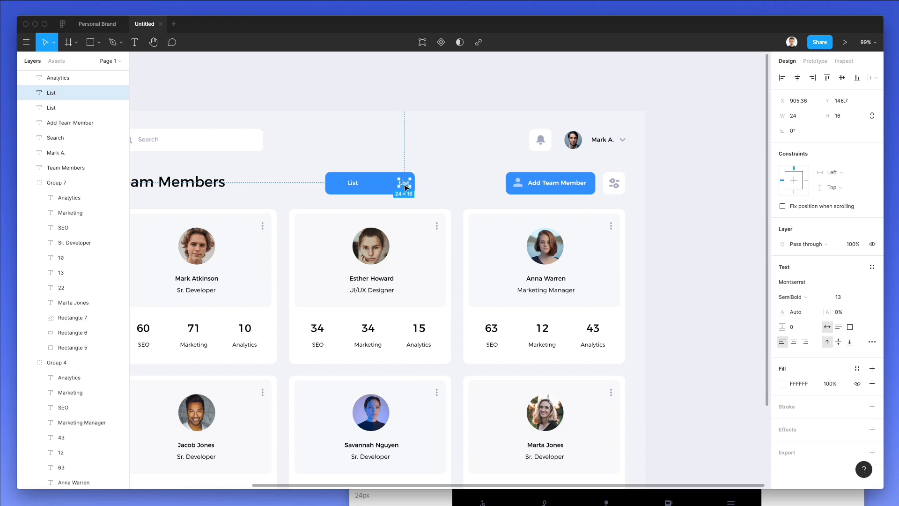
pyautogui.doubleClick(406, 187)
pyautogui.write('Activity')
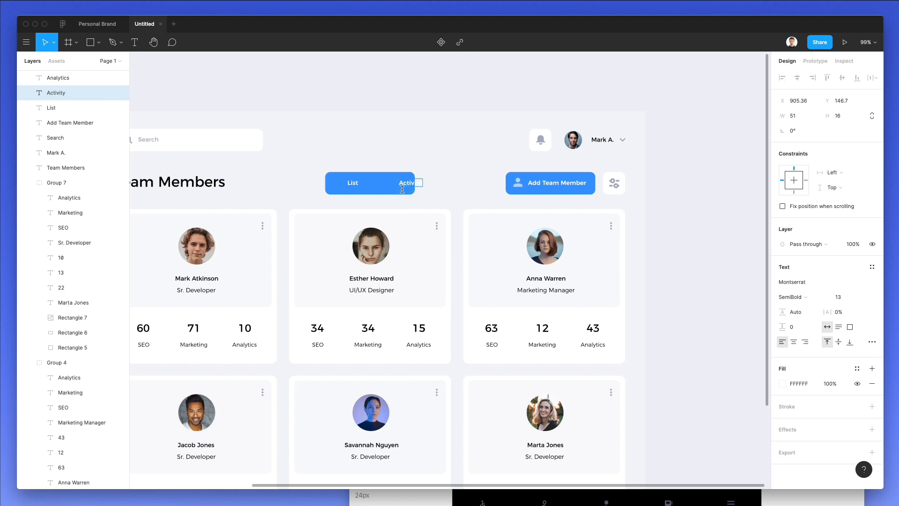
pyautogui.press('Escape')
# Move "Activity" closer to "List" and resize the blue rectangle behind them to about 351 × 44 px, matching the middle card's width.
pyautogui.scroll(5, 393, 159)
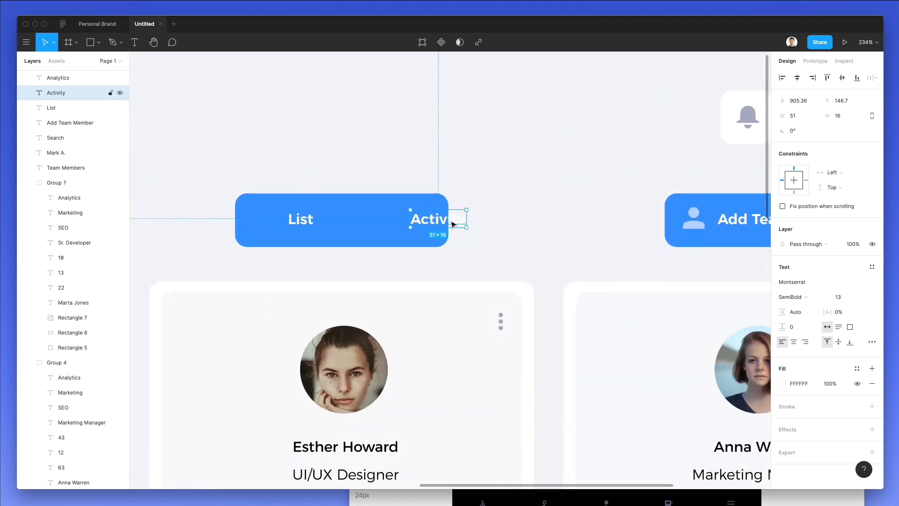
pyautogui.moveTo(454, 225); pyautogui.dragTo(534, 223)
pyautogui.click(441, 229)
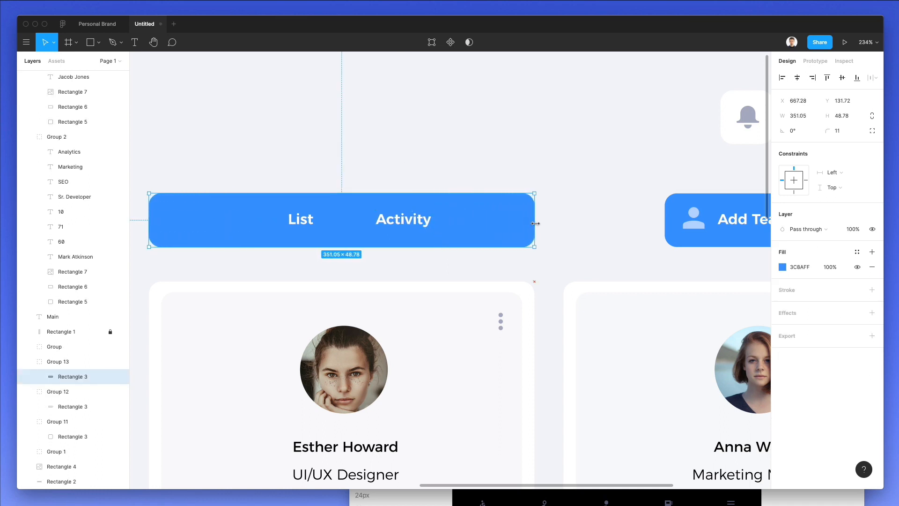
pyautogui.moveTo(150, 220); pyautogui.dragTo(150, 221)
pyautogui.moveTo(330, 196); pyautogui.dragTo(334, 196)
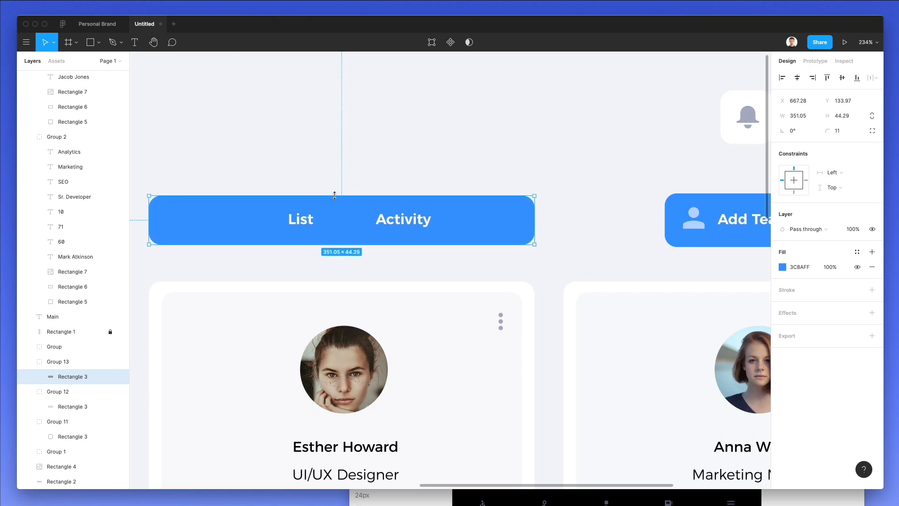
pyautogui.click(412, 177)
# Delete the wide blue bar above the middle card together with its "List" and "Activity" labels.
pyautogui.scroll(-5, 412, 178)
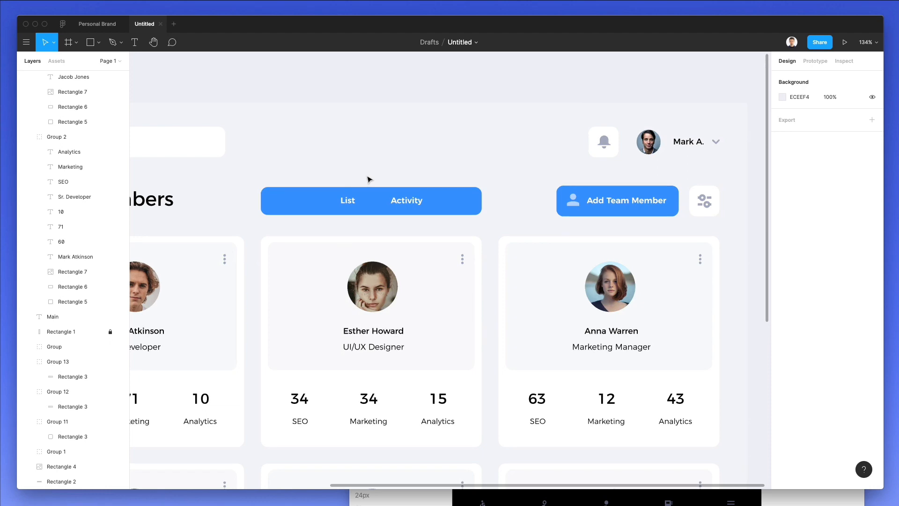
pyautogui.scroll(-5, 367, 178)
pyautogui.click(387, 134)
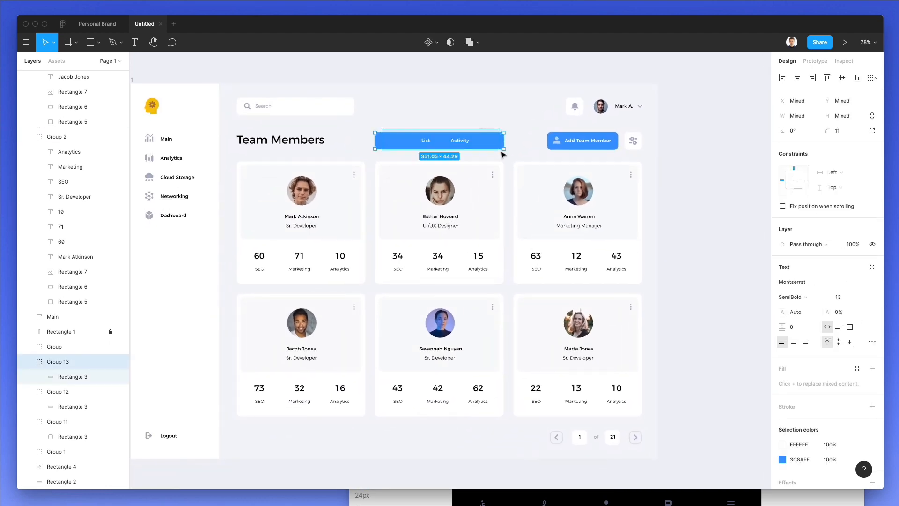
pyautogui.press('Delete')
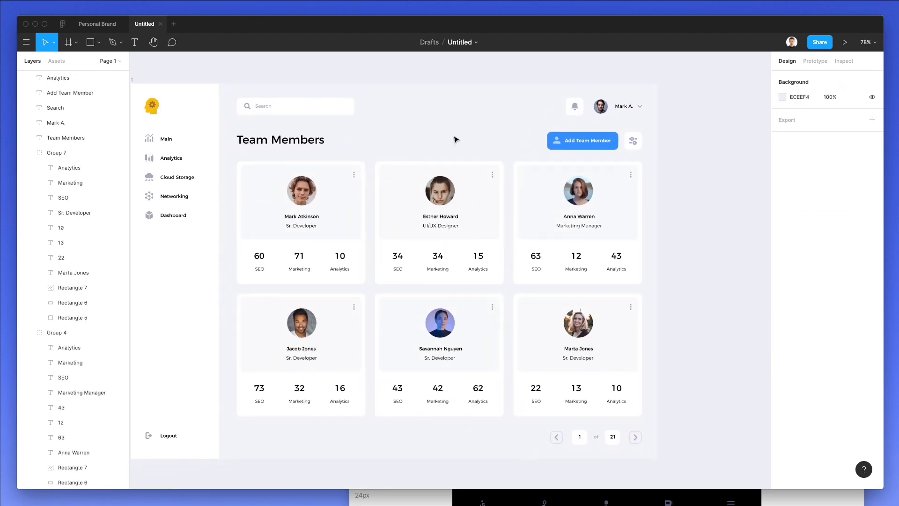
pyautogui.hscroll(-3, 454, 140)
pyautogui.scroll(2, 454, 141)
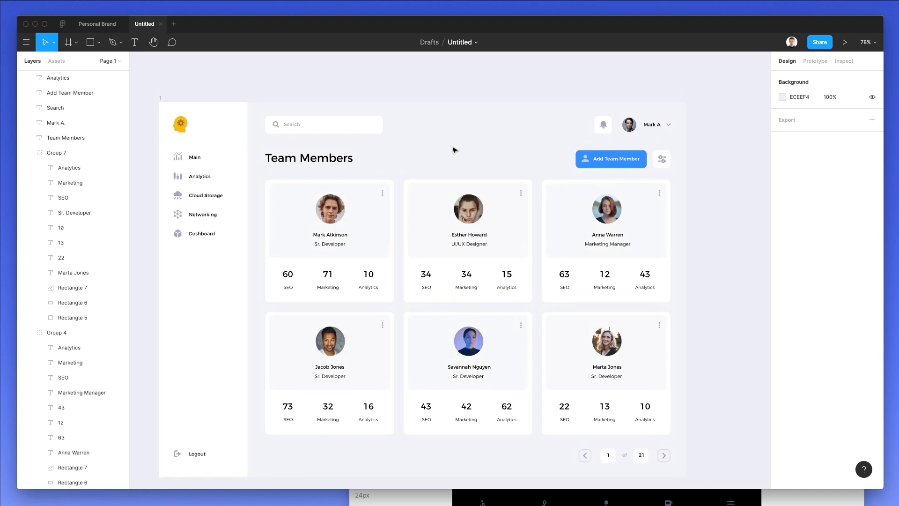
pyautogui.hscroll(-1, 462, 148)
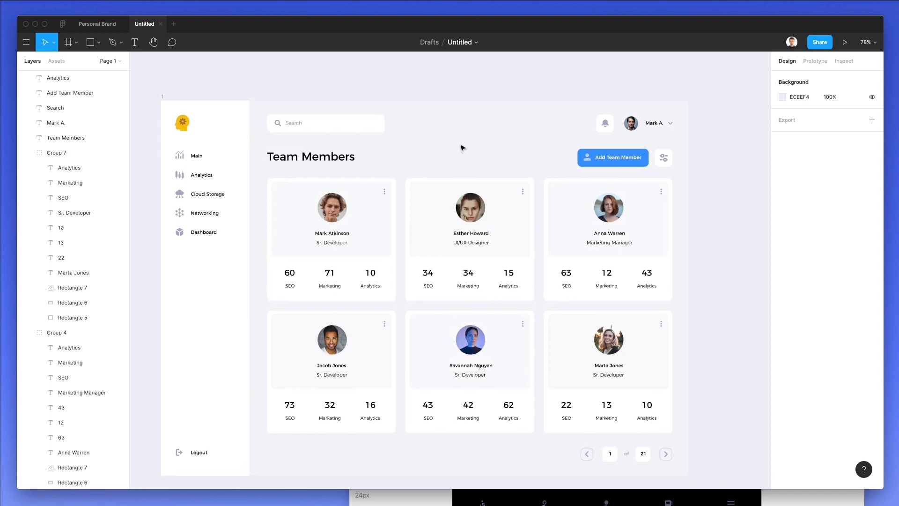